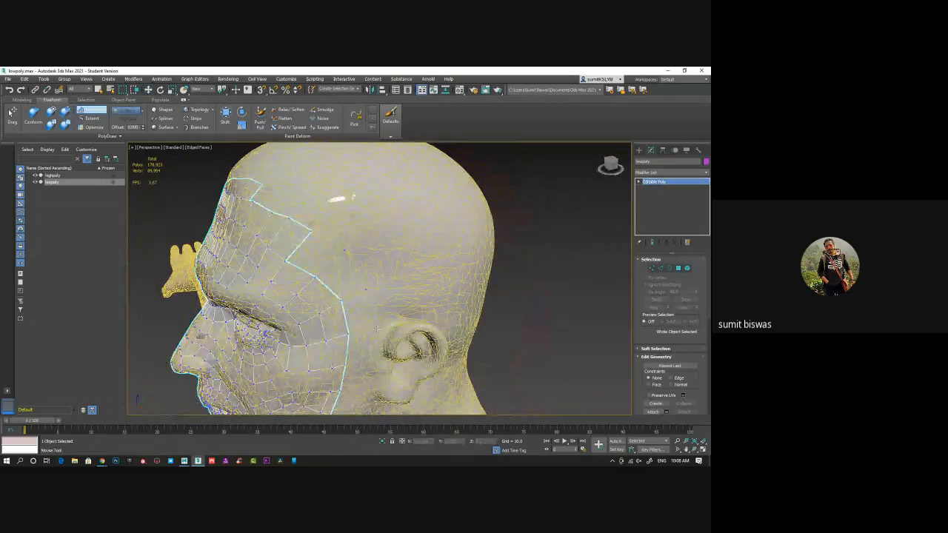
Use Step Build to extend the lowpoly face mesh with quads in front of the ear down to the jaw corner
drag(315, 255, 356, 296)
alt+middle_drag(360, 310, 366, 269)
click(376, 280)
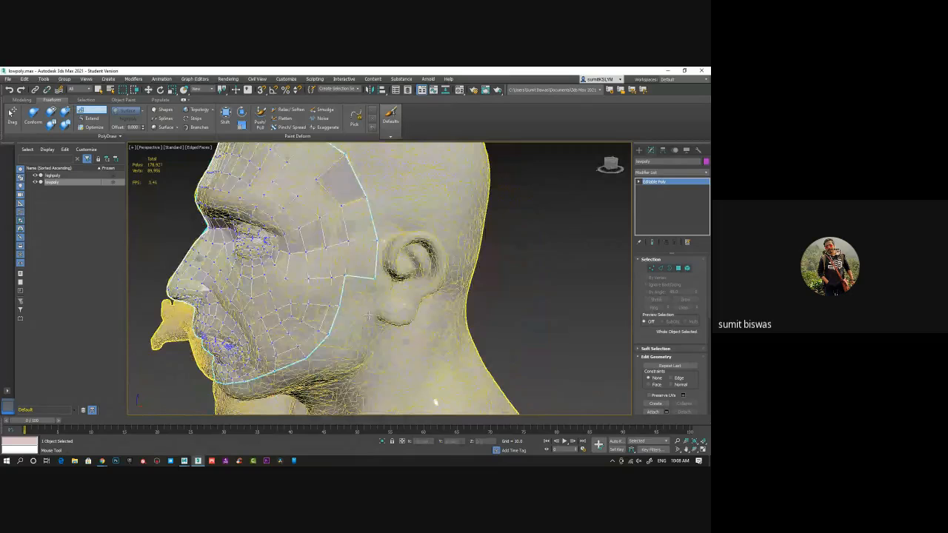
shift+click(360, 296)
click(359, 350)
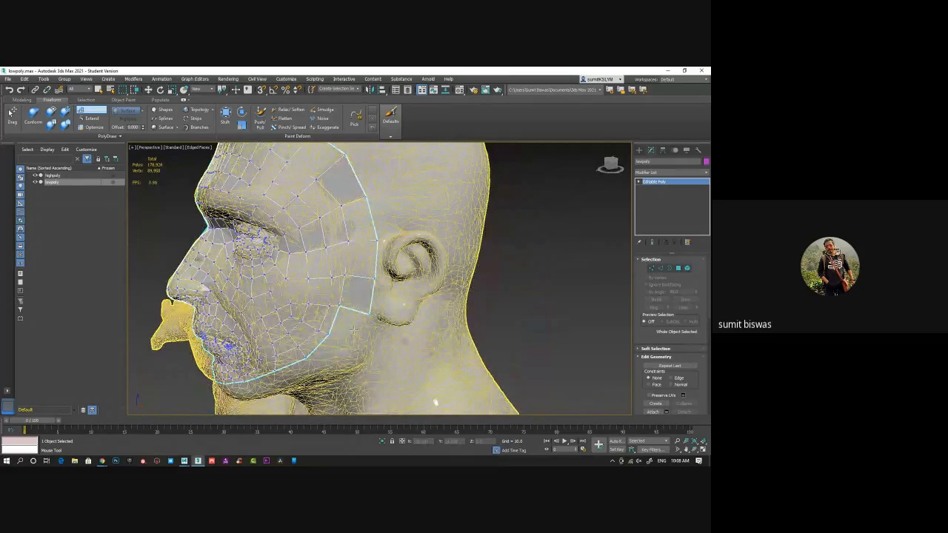
shift+click(352, 331)
click(317, 374)
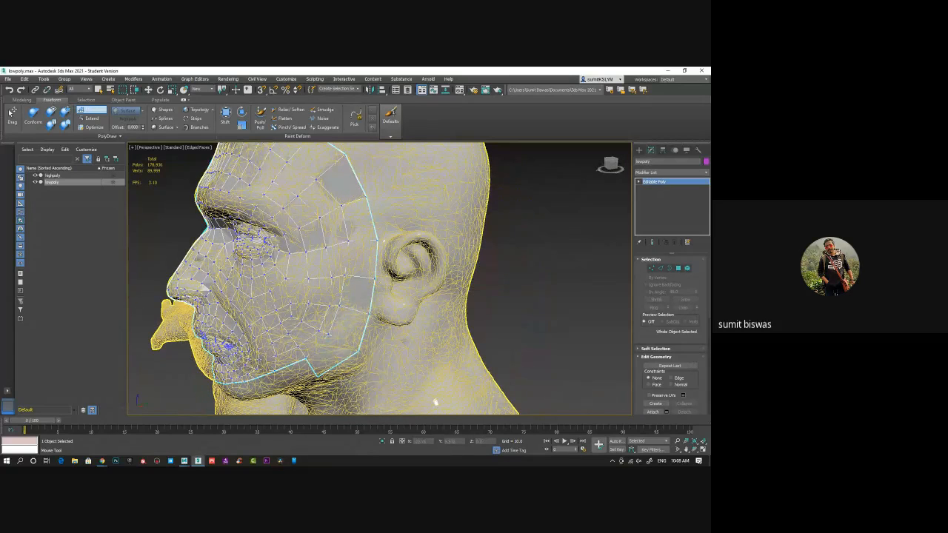
Continue the outer row of lowpoly quads along the jawline from the jaw corner towards the chin
mouse_move(319, 363)
alt+middle_down()
mouse_move(343, 353)
mouse_move(308, 356)
alt+middle_up()
click(288, 378)
shift+click(302, 361)
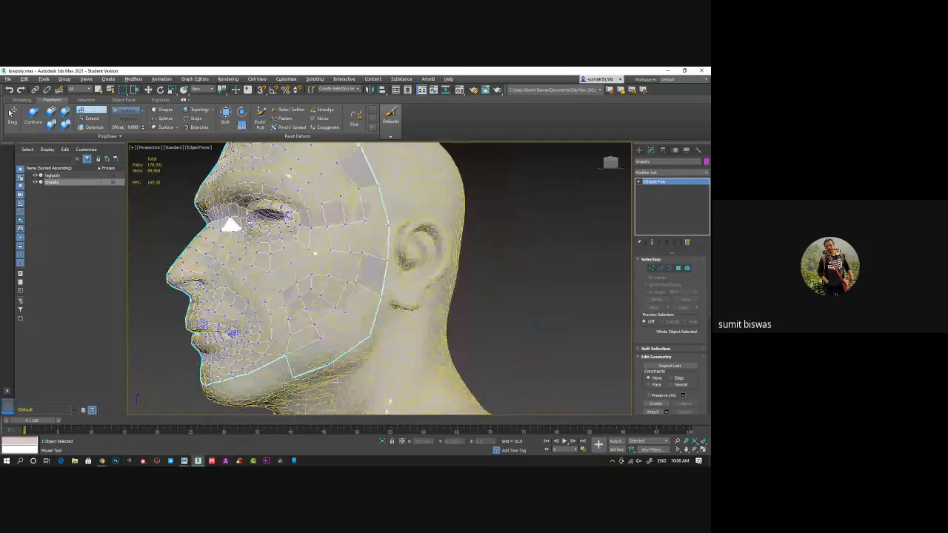
alt+middle_drag(320, 391, 332, 344)
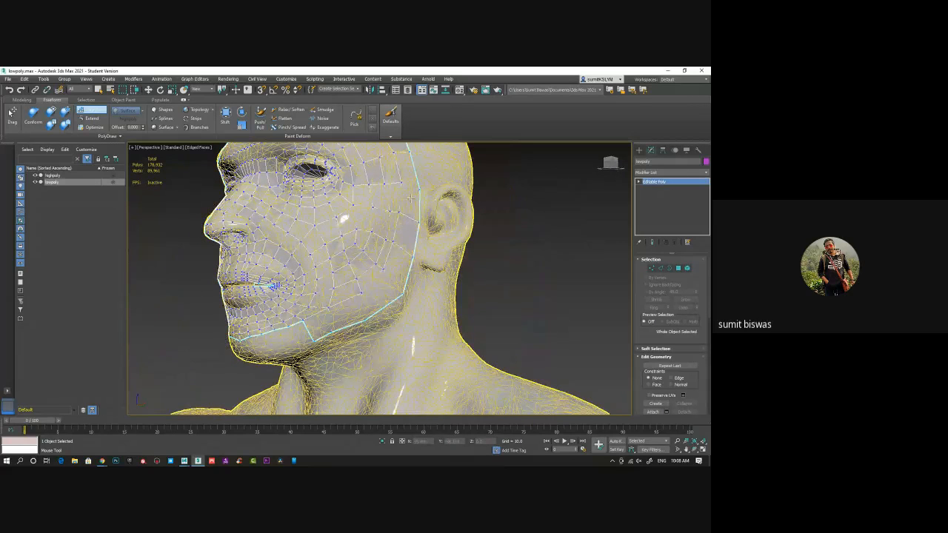
middle_drag(401, 274, 416, 259)
scroll(360, 306, up, 5)
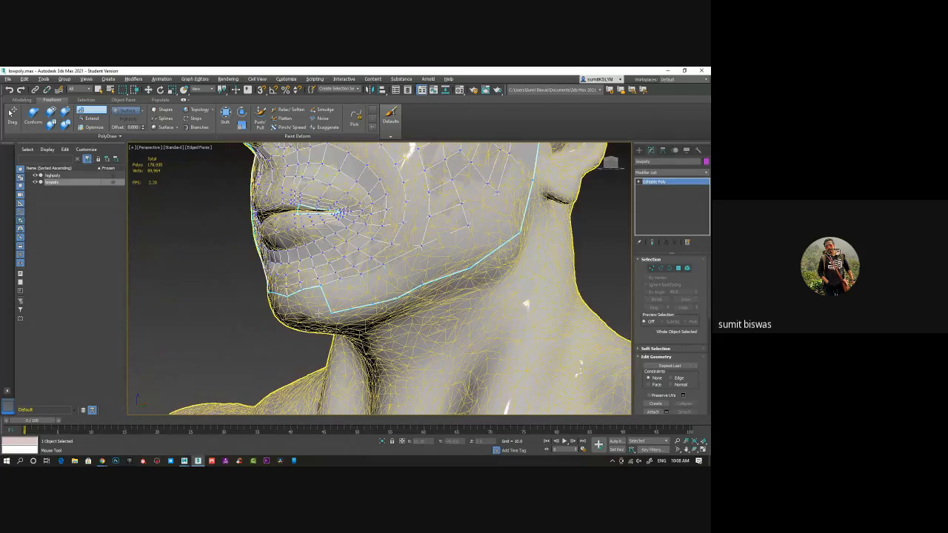
alt+middle_drag(322, 313, 383, 287)
scroll(383, 288, down, 10)
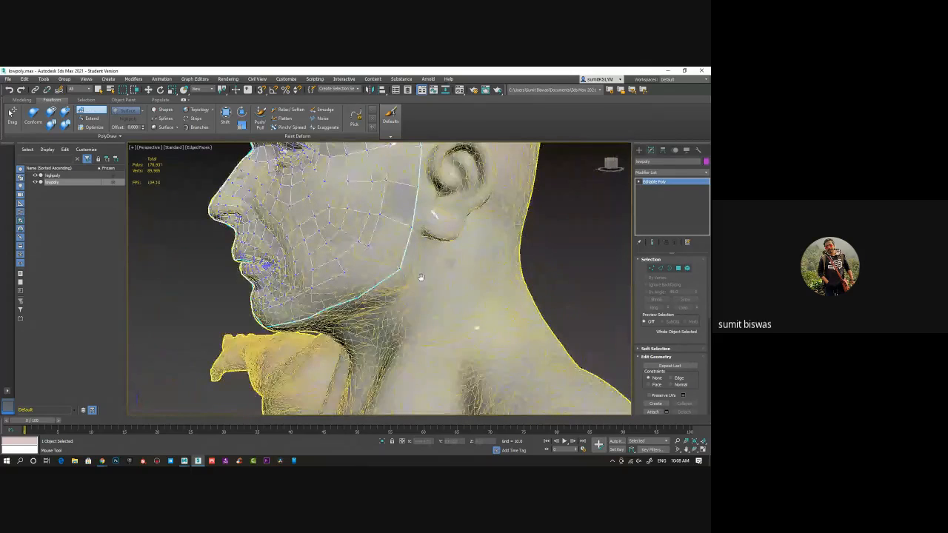
Build the first separate lowpoly quad on the side of the neck below the jaw
alt+middle_drag(407, 225, 137, 400)
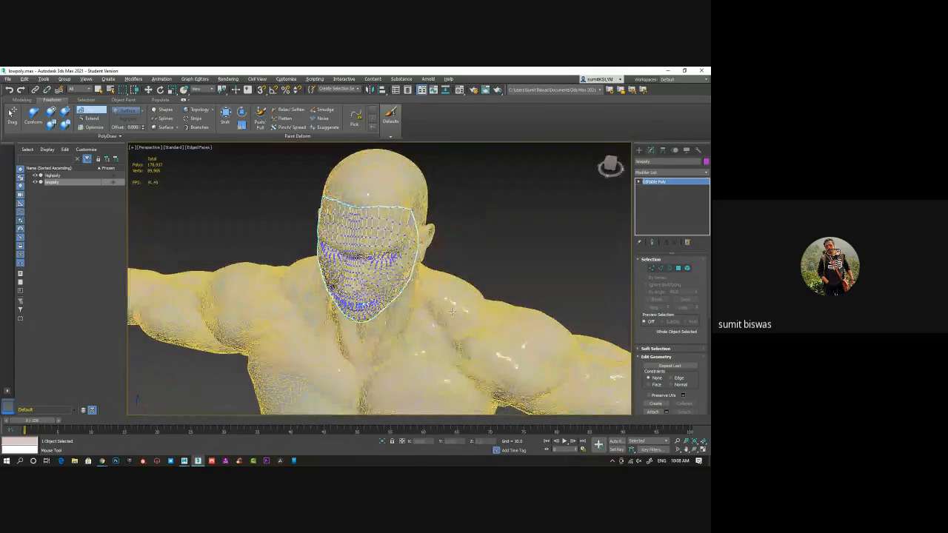
alt+middle_drag(322, 217, 388, 262)
scroll(387, 262, up, 4)
middle_drag(387, 333, 385, 256)
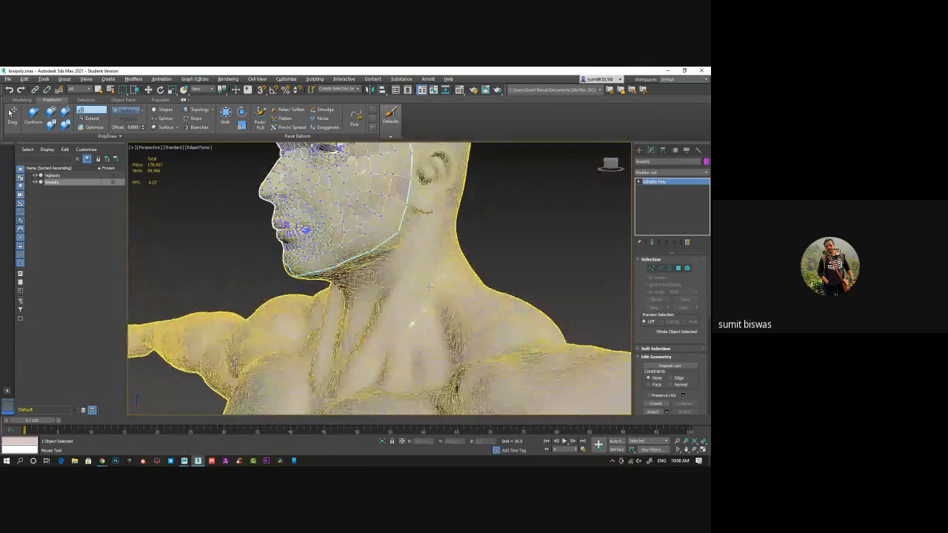
alt+middle_drag(311, 255, 364, 254)
alt+middle_drag(395, 289, 332, 284)
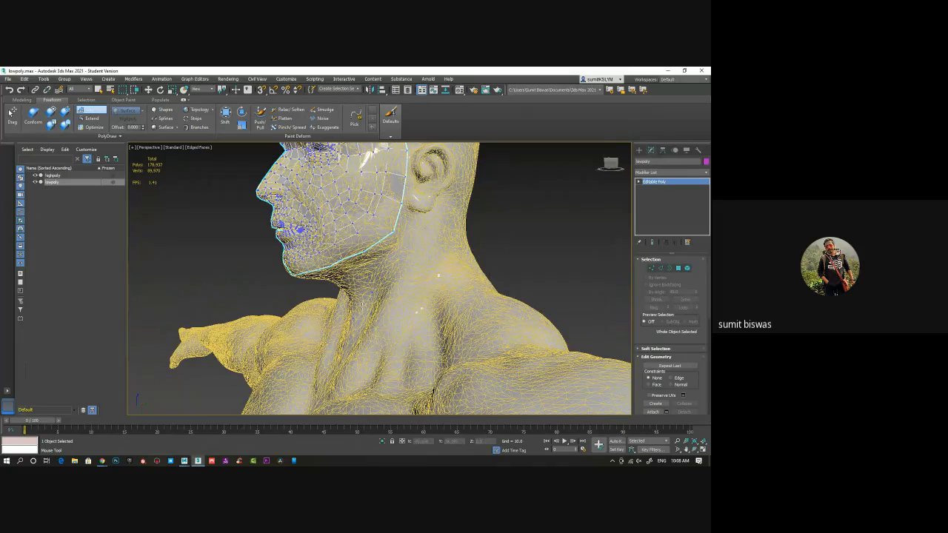
shift+click(365, 305)
alt+middle_drag(401, 304, 439, 303)
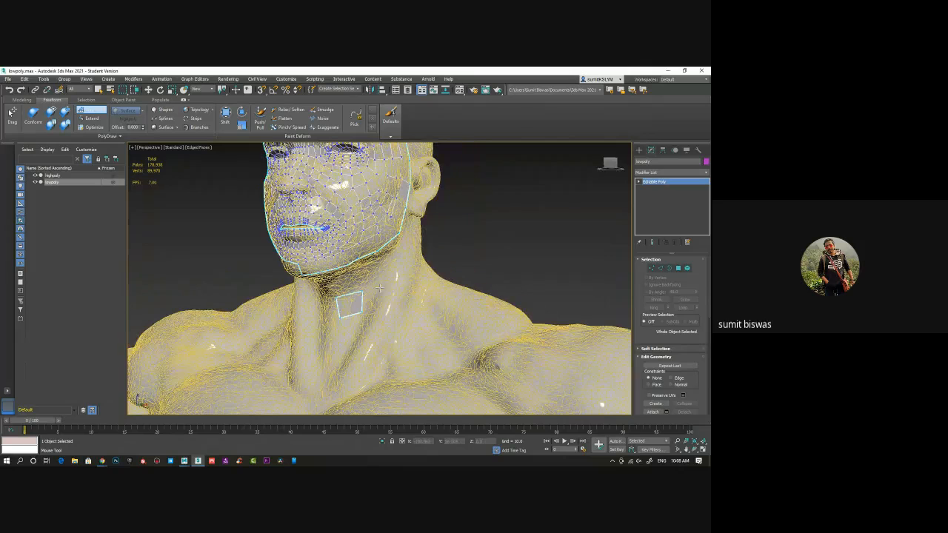
Extend the neck strip backwards with further quads across the side neck muscle
click(375, 308)
click(382, 288)
shift+click(371, 301)
click(398, 286)
click(392, 302)
shift+click(383, 300)
mouse_move(424, 298)
alt+middle_down()
mouse_move(396, 296)
mouse_move(415, 291)
alt+middle_up()
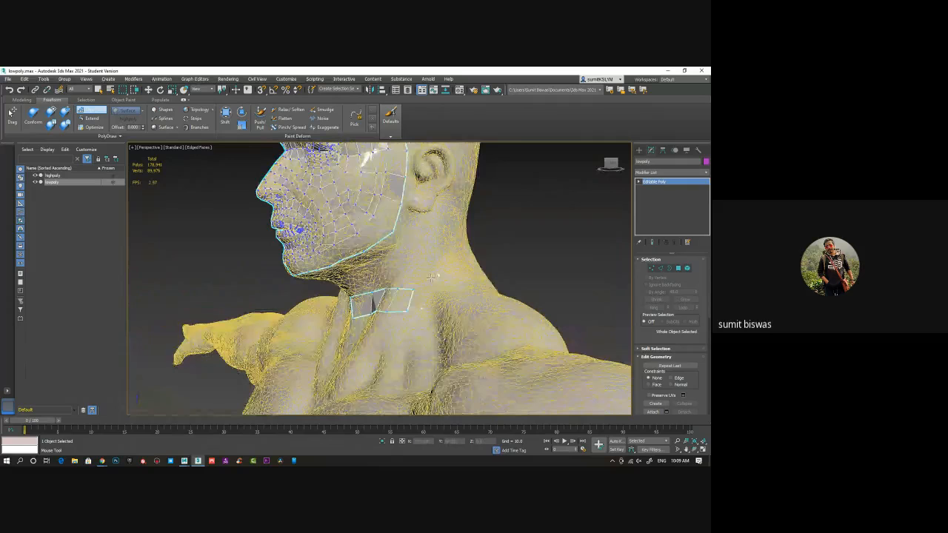
Continue the neck strip below the ear and around towards the back of the neck
mouse_move(399, 289)
ctrl+alt+shift+mouse_down()
mouse_move(392, 306)
mouse_move(416, 282)
mouse_move(412, 303)
ctrl+alt+shift+mouse_up()
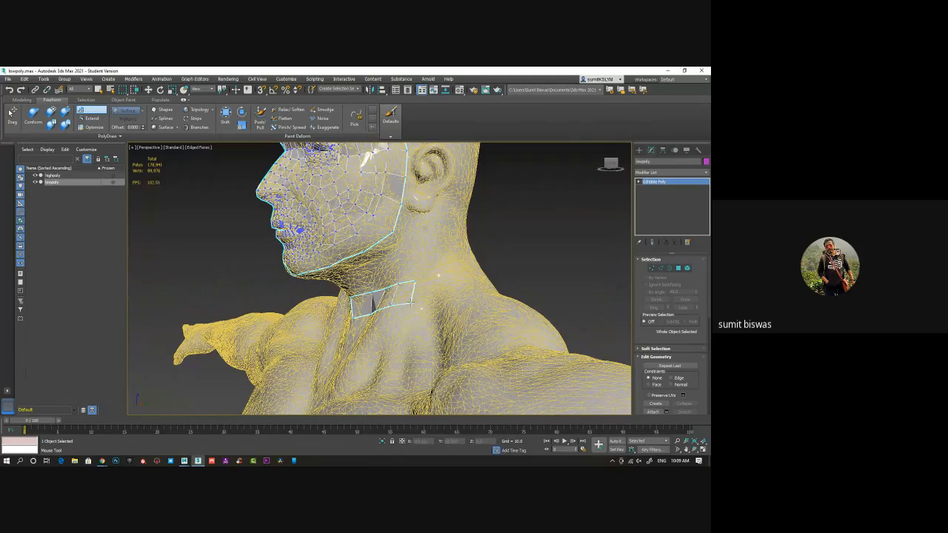
click(440, 273)
click(443, 292)
shift+click(429, 286)
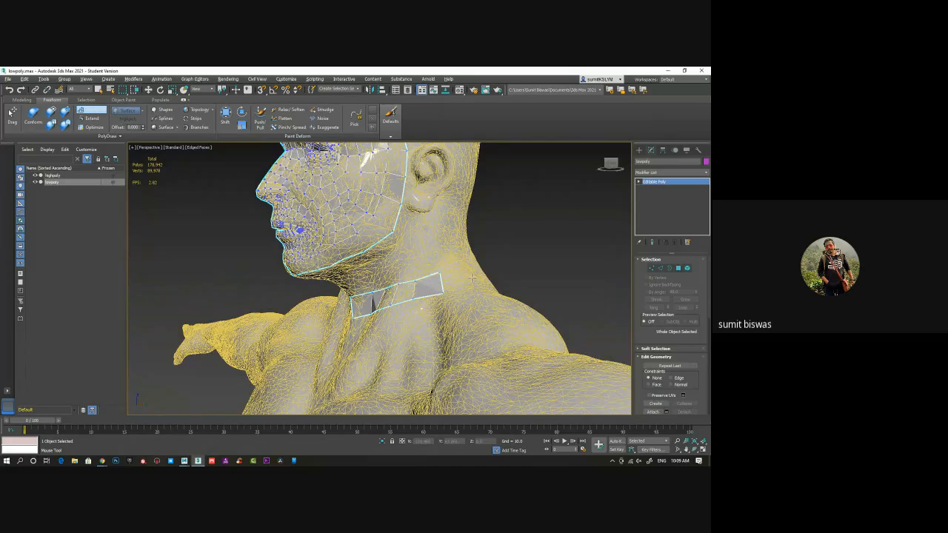
mouse_move(472, 277)
alt+middle_down()
mouse_move(462, 294)
mouse_move(420, 292)
mouse_move(402, 305)
mouse_move(420, 307)
mouse_move(401, 310)
mouse_move(396, 298)
alt+middle_up()
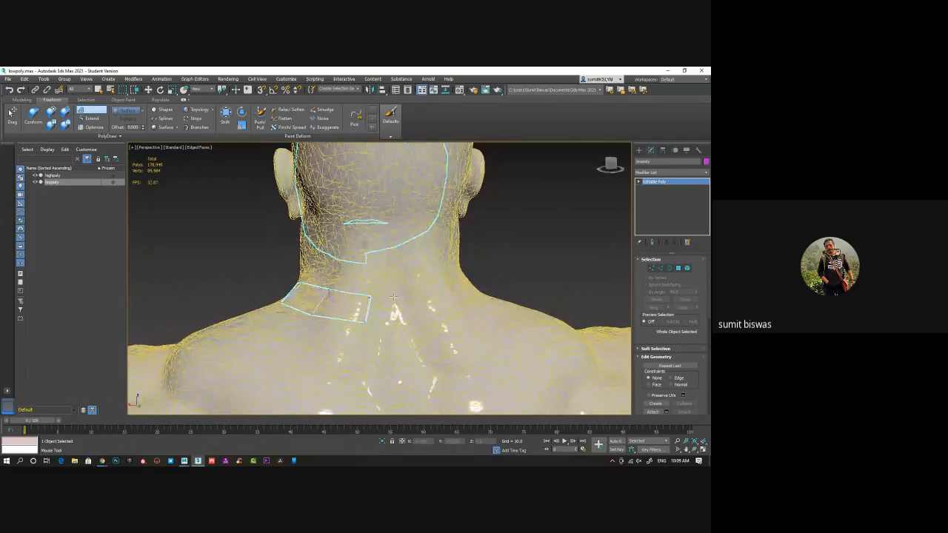
alt+middle_drag(326, 299, 428, 255)
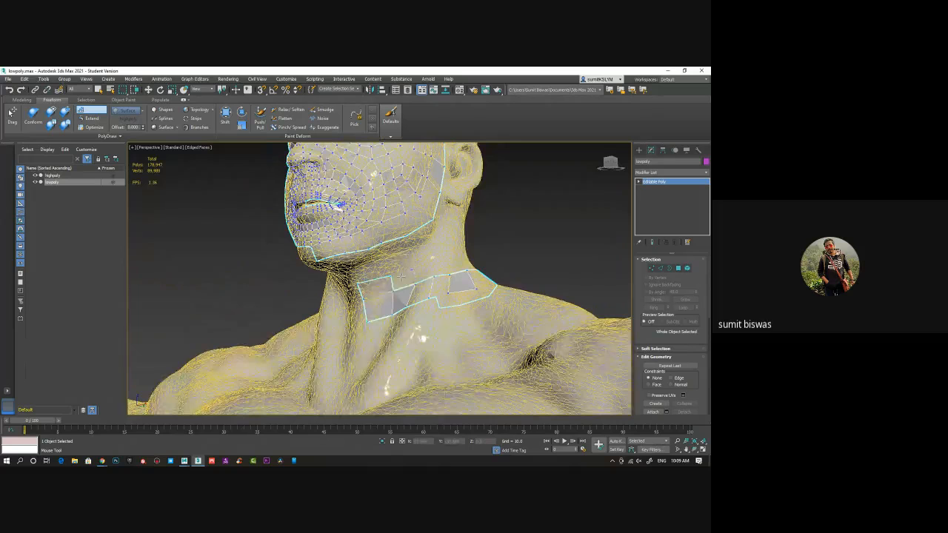
Add quads above the neck strip to form a second row around the back of the neck
alt+middle_drag(454, 270, 428, 289)
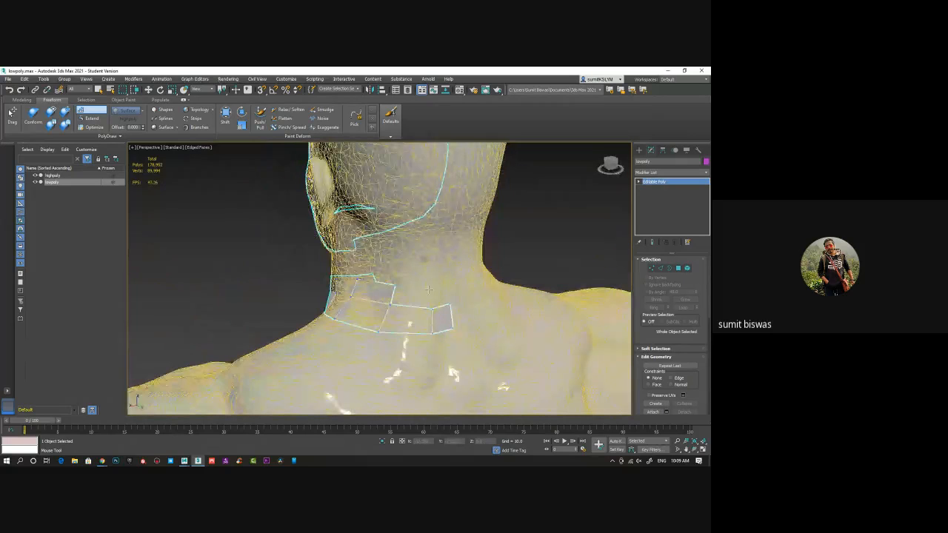
click(421, 291)
click(446, 287)
alt+middle_drag(392, 294, 407, 315)
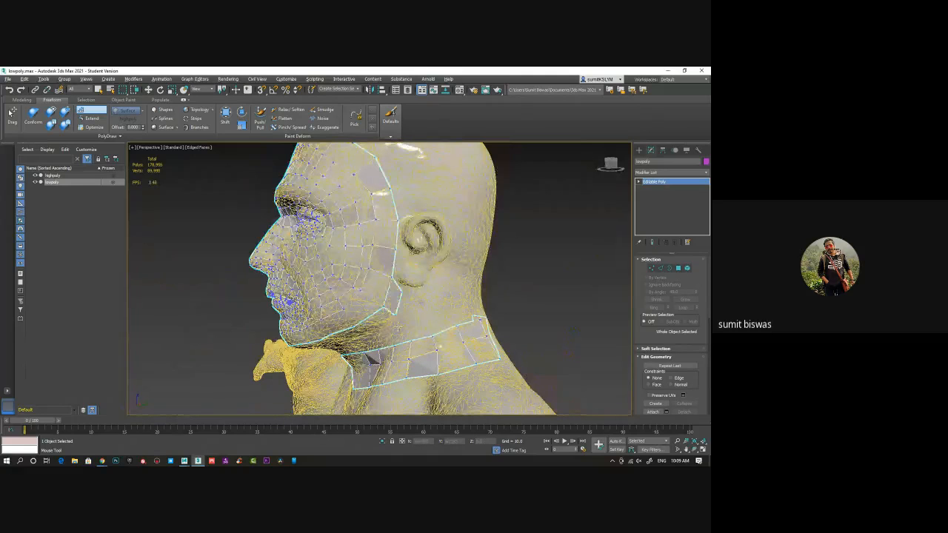
Add a row of quads below the existing jaw edge, working forward from beneath the ear
alt+middle_drag(397, 327, 389, 315)
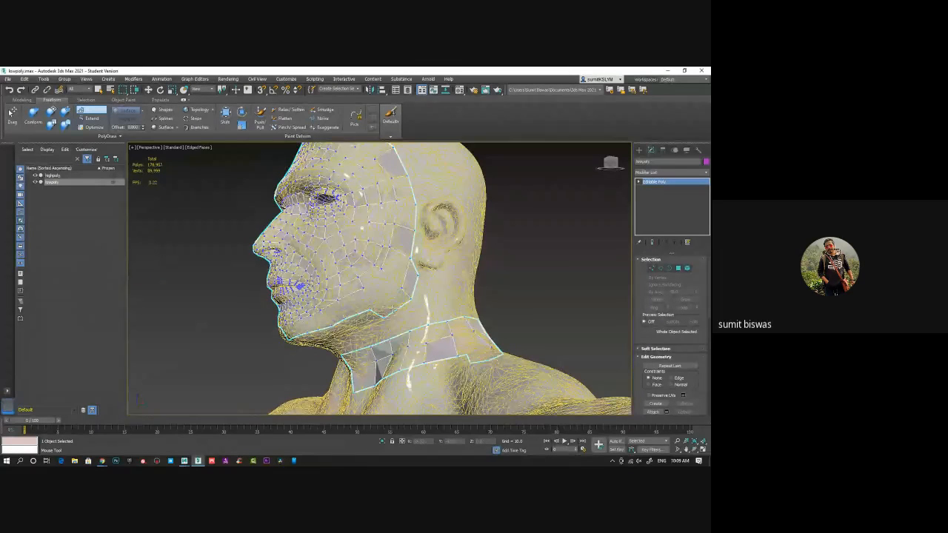
click(393, 314)
alt+middle_drag(378, 326, 374, 299)
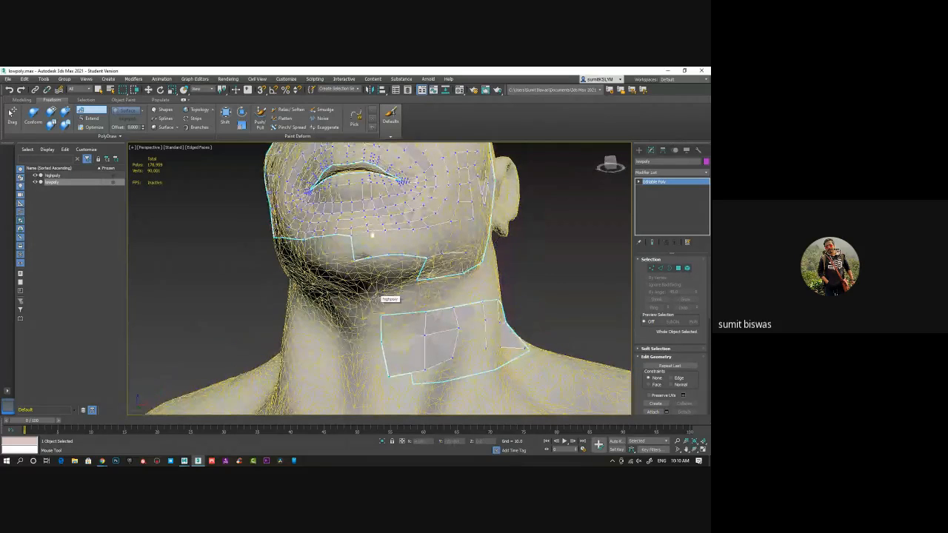
alt+middle_drag(411, 299, 401, 279)
scroll(402, 280, up, 2)
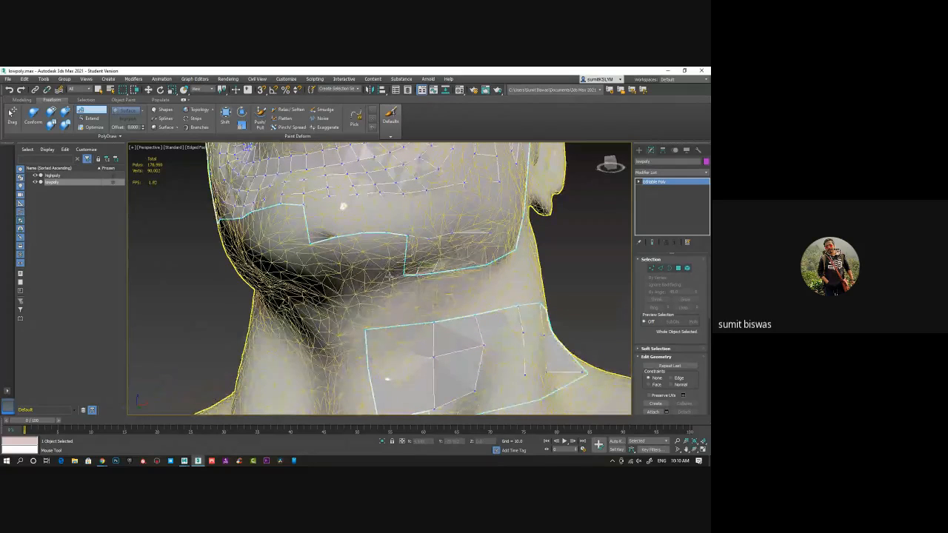
Continue the underside jaw row with quads towards the middle of the chin
click(390, 277)
shift+click(396, 257)
click(372, 281)
shift+click(372, 254)
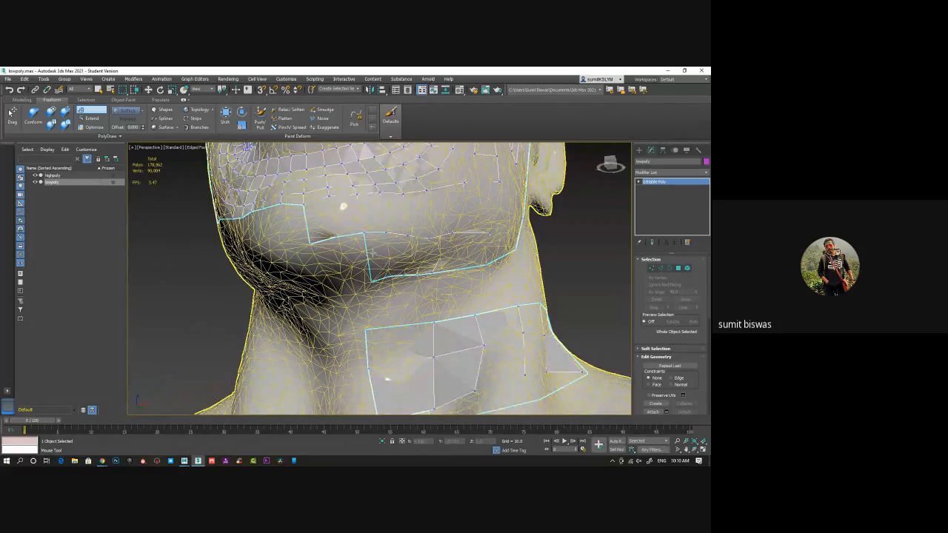
click(349, 286)
shift+click(337, 240)
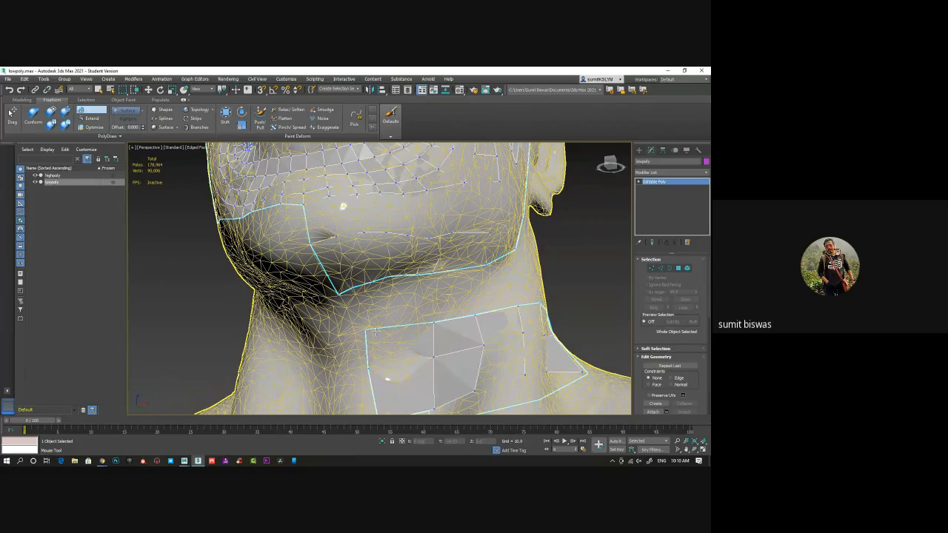
mouse_move(408, 361)
alt+middle_down()
mouse_move(368, 335)
mouse_move(388, 311)
mouse_move(404, 334)
mouse_move(367, 315)
mouse_move(368, 305)
alt+middle_up()
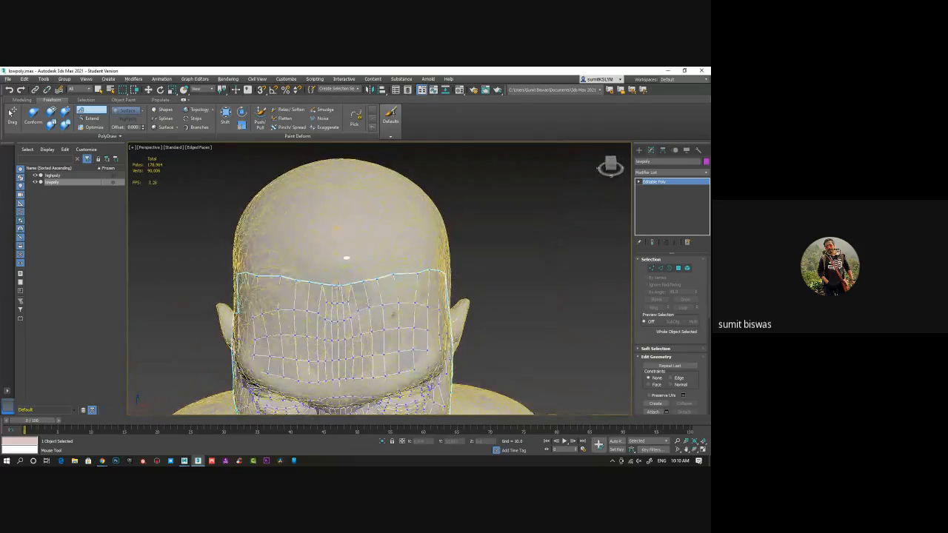
Place points above the forehead's upper edge and fill a new row of quads from the centre towards the temple
scroll(389, 291, up, 3)
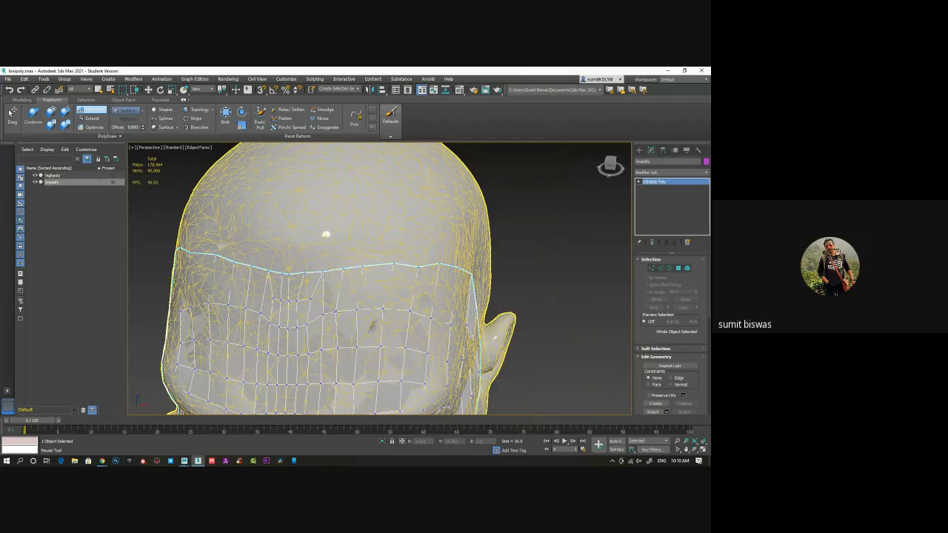
click(309, 235)
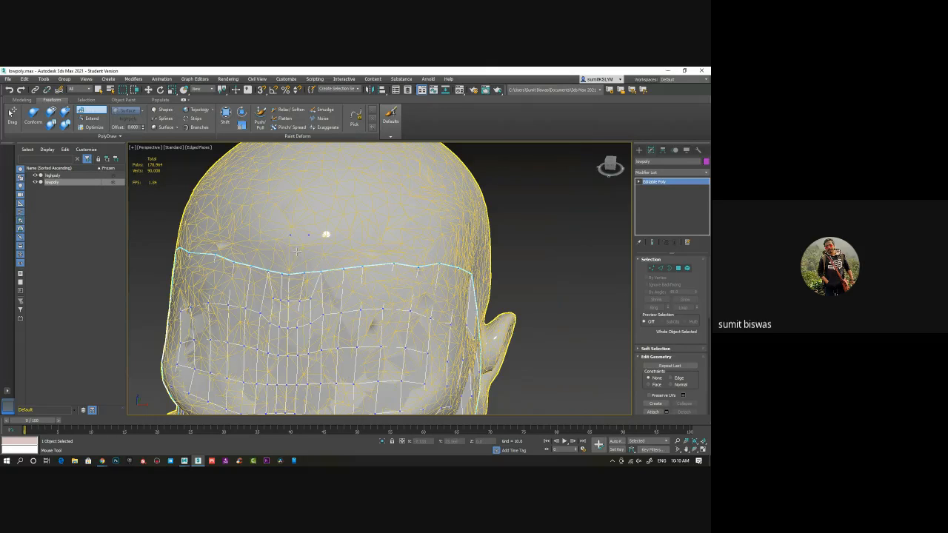
shift+click(298, 253)
click(345, 230)
shift+click(326, 251)
click(363, 228)
shift+click(355, 244)
click(392, 223)
shift+click(378, 245)
click(423, 230)
shift+click(406, 241)
Extend the mesh around the temple with quads on the side of the head above the ear
alt+middle_drag(327, 234, 468, 336)
click(422, 271)
shift+click(409, 284)
shift+click(433, 316)
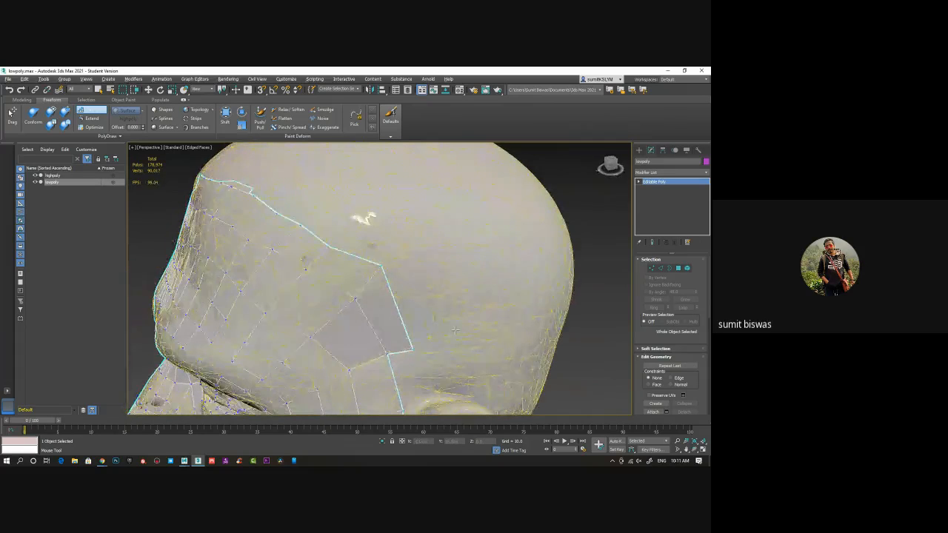
click(440, 246)
shift+click(438, 293)
Build a second row of scalp quads above the forehead, working from the temple towards the centre
click(400, 199)
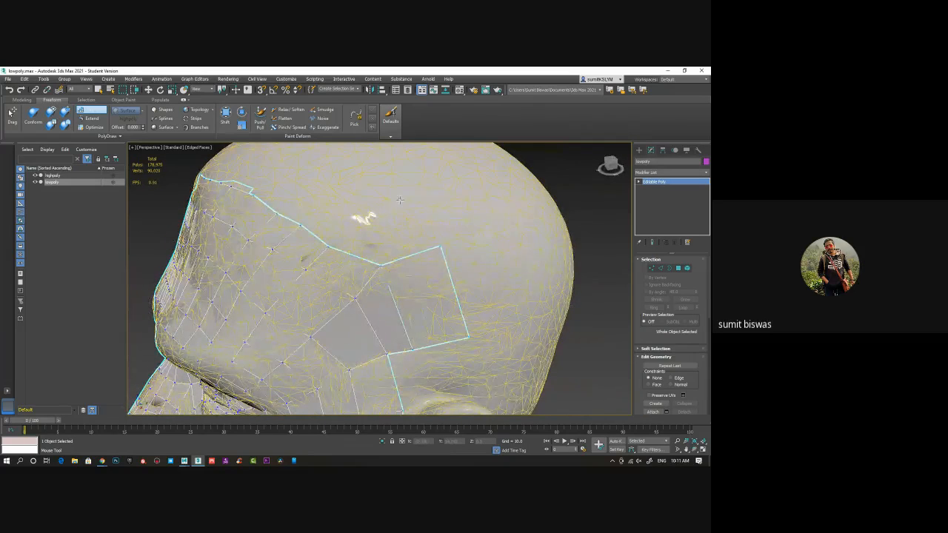
shift+click(393, 228)
alt+middle_drag(393, 215, 422, 233)
click(403, 231)
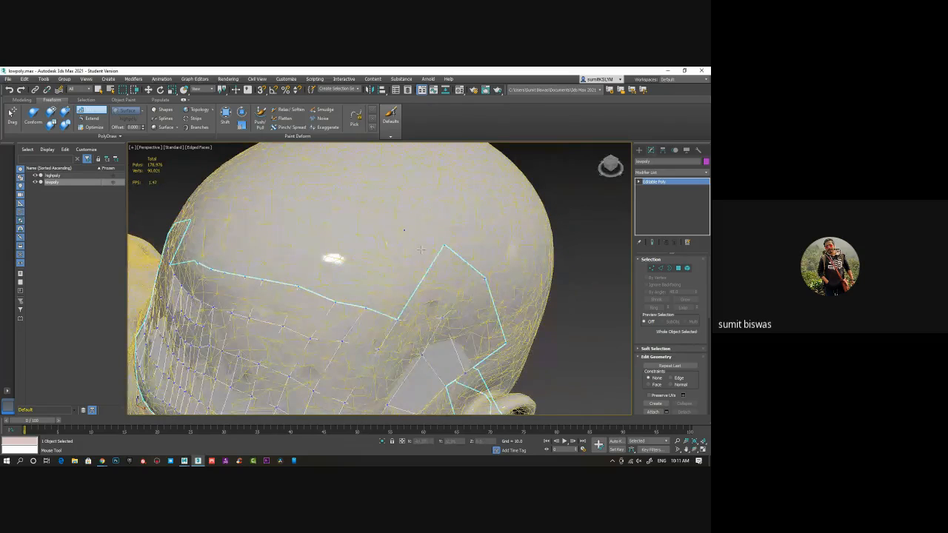
shift+click(389, 270)
click(372, 224)
alt+middle_drag(374, 272, 379, 254)
click(354, 219)
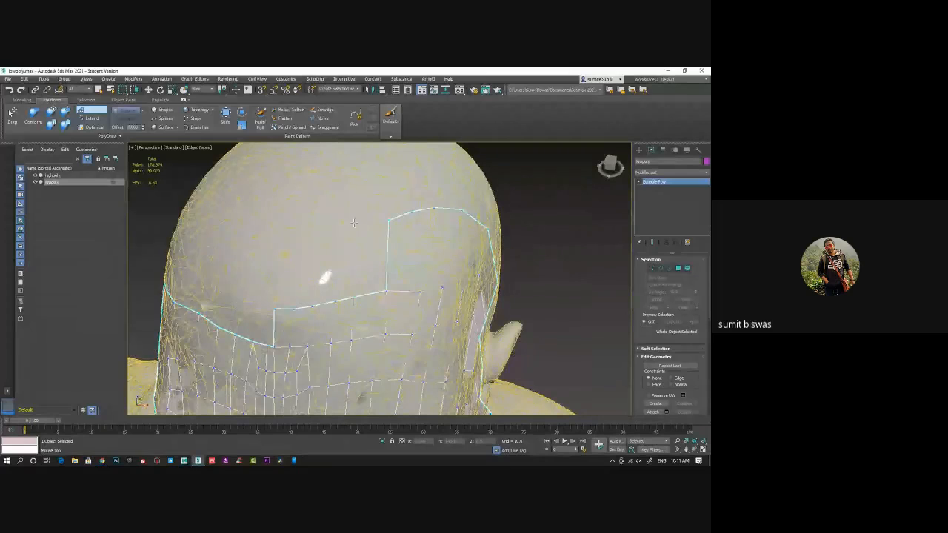
shift+click(367, 257)
alt+middle_drag(386, 216, 386, 213)
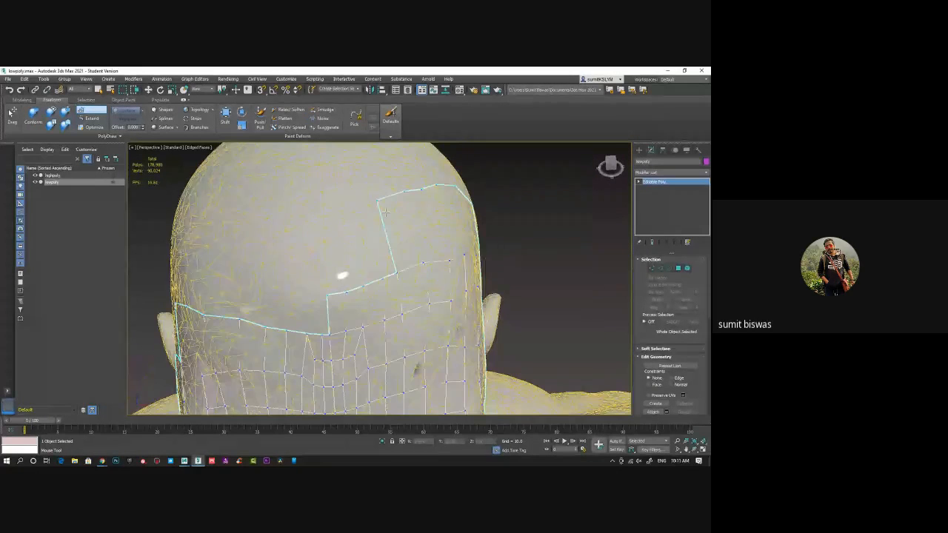
Add the remaining scalp-row quads near the forehead's centreline, undoing and rebuilding the misplaced ones
click(365, 201)
shift+click(369, 200)
ctrl+alt+shift+drag(370, 200, 373, 201)
click(357, 204)
shift+click(369, 227)
key(ctrl+z)
alt+middle_drag(400, 246, 352, 199)
shift+click(359, 235)
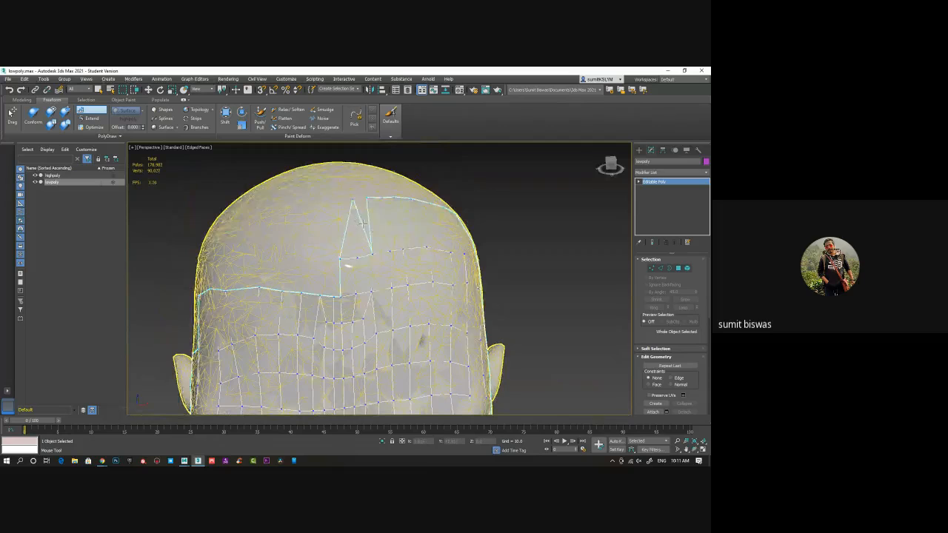
key(ctrl+z)
click(339, 201)
shift+click(346, 215)
key(ctrl+z)
shift+click(347, 219)
Build quads from the jaw corner below the earlobe towards the back of the ear
alt+middle_drag(397, 233, 353, 227)
alt+middle_drag(410, 243, 385, 295)
click(391, 289)
click(393, 334)
shift+click(379, 320)
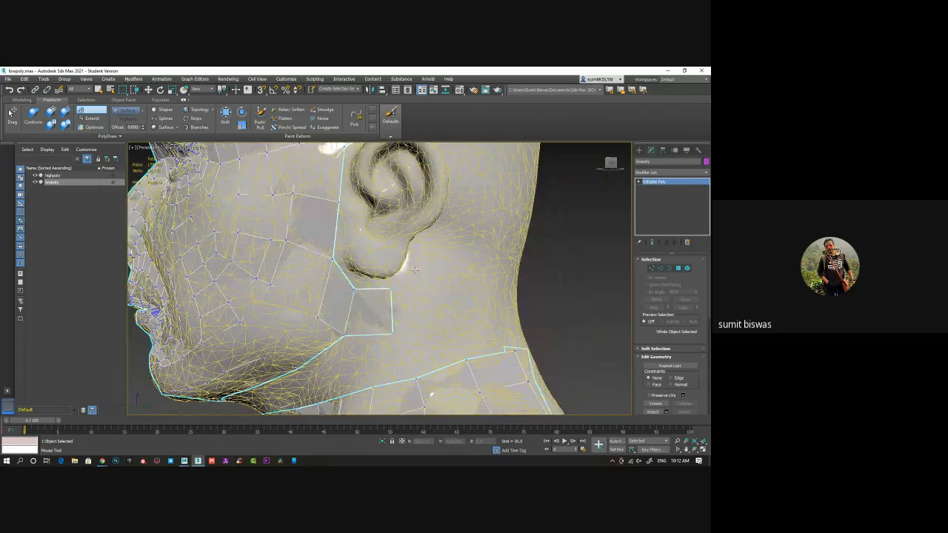
click(438, 324)
shift+click(417, 305)
alt+middle_drag(457, 298, 424, 281)
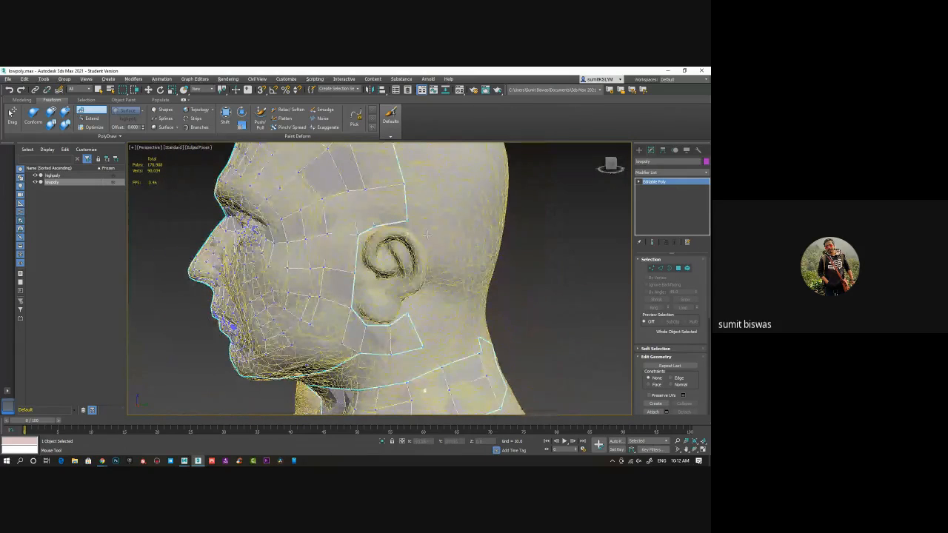
Add quads above and behind the ear to join the upper and lower strips into a loop around it
click(450, 187)
shift+click(425, 200)
alt+middle_drag(455, 275, 435, 270)
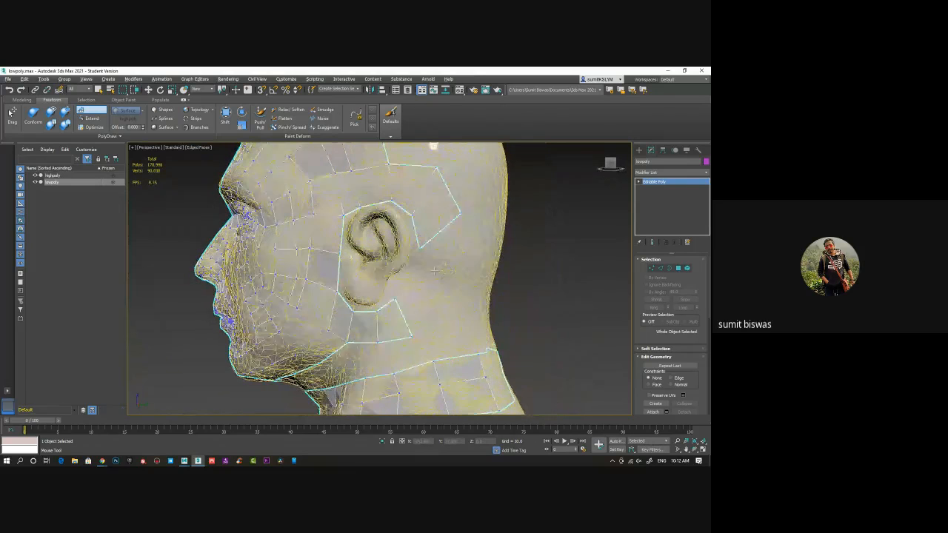
shift+click(443, 272)
shift+click(426, 294)
mouse_move(429, 267)
alt+middle_down()
mouse_move(371, 276)
mouse_move(428, 281)
alt+middle_up()
Build quads on the side of the skull above and behind the ear, extending the surface towards the back of the head
middle_drag(424, 149, 422, 207)
shift+click(414, 243)
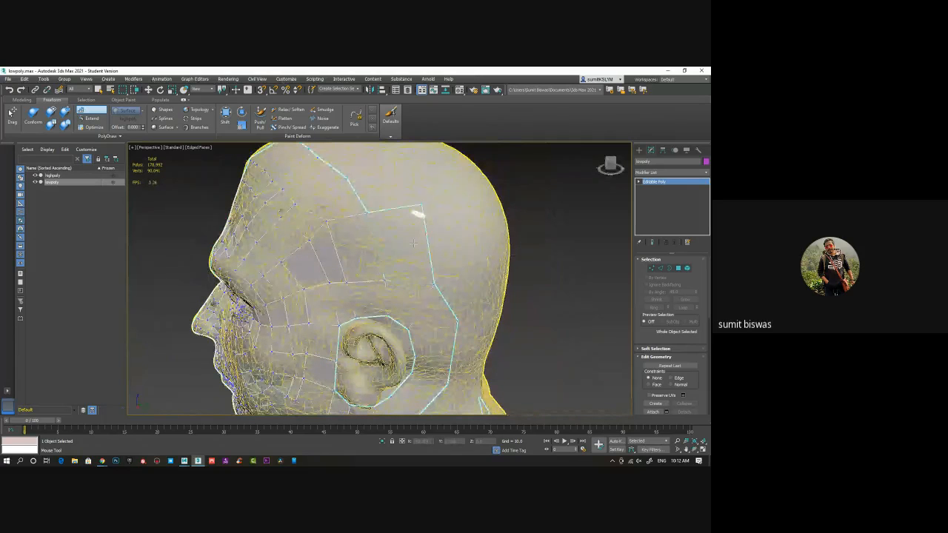
alt+middle_drag(476, 275, 466, 298)
alt+middle_drag(469, 343, 466, 354)
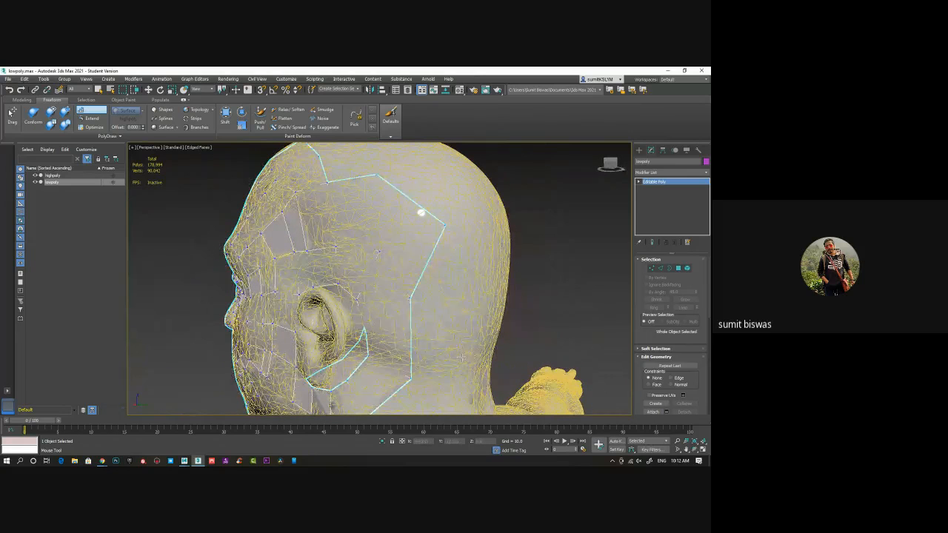
Add quads along the upper back of the skull and carry them down behind the ear
drag(445, 224, 452, 239)
drag(377, 175, 402, 185)
drag(430, 330, 469, 349)
alt+middle_drag(469, 348, 433, 222)
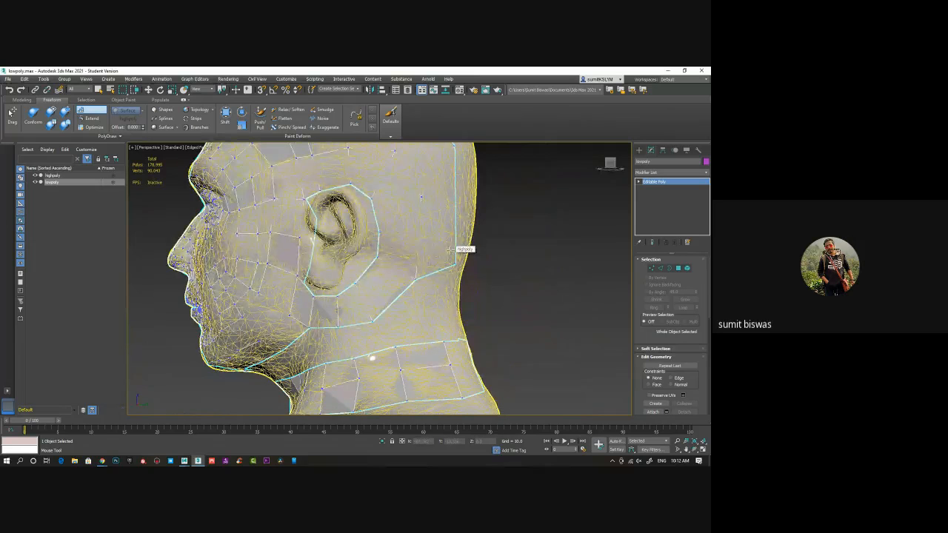
Build quads at the nape to join the back of the skull to the upper edge of the neck strip
alt+middle_drag(423, 292, 421, 322)
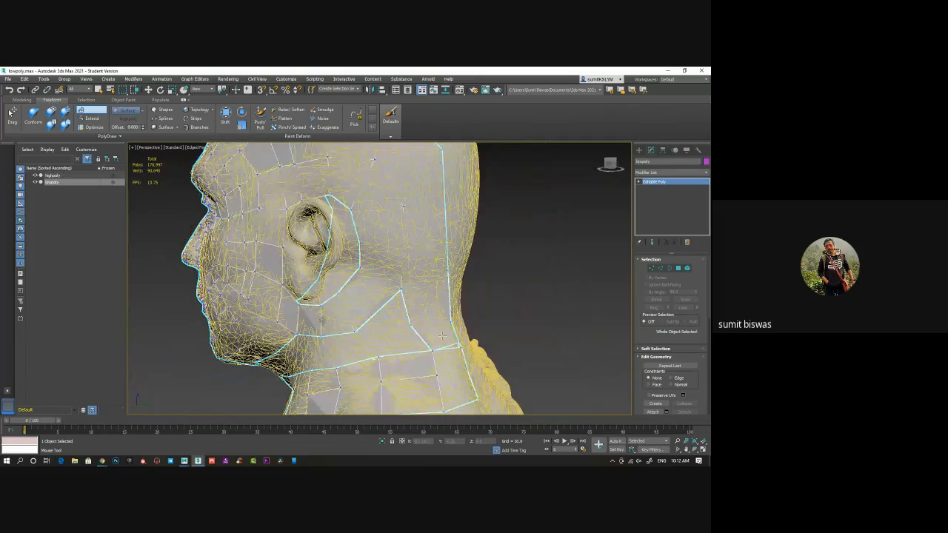
alt+middle_drag(454, 346, 364, 352)
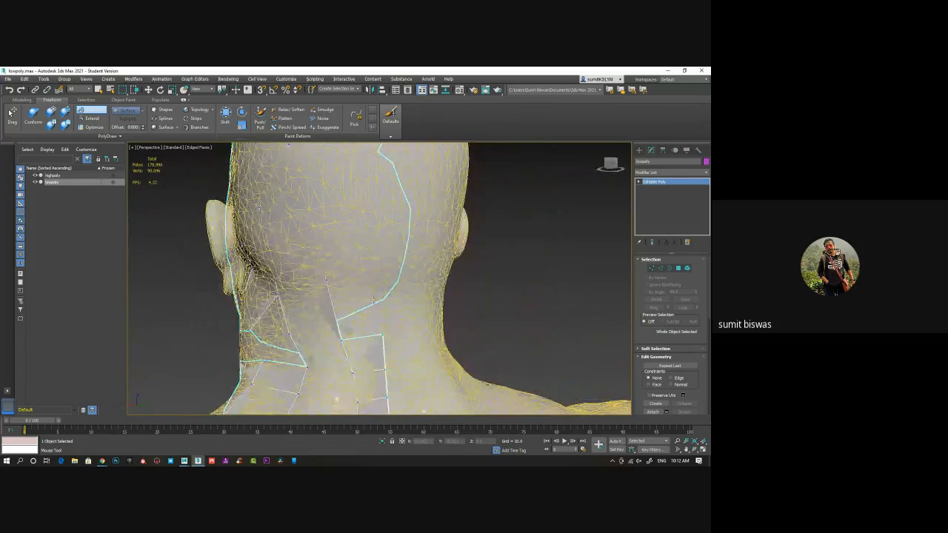
click(385, 275)
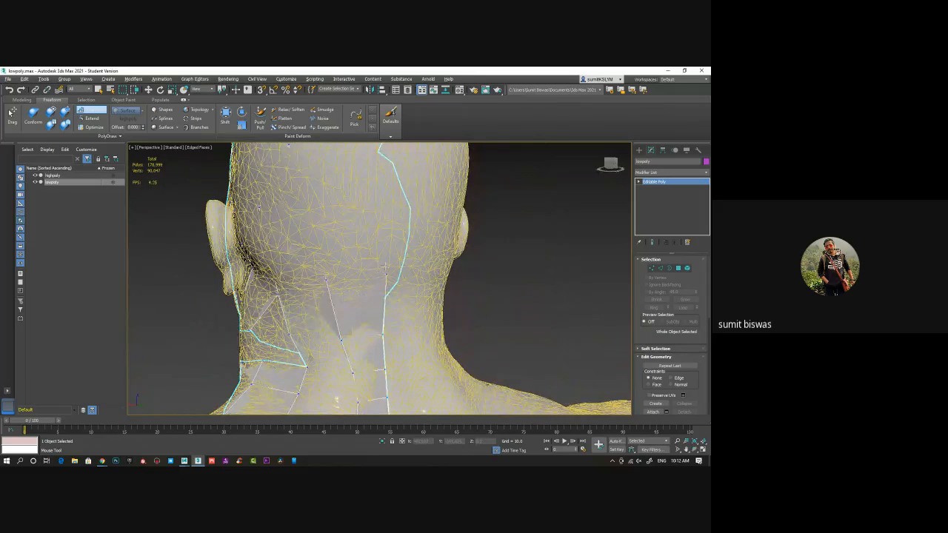
alt+middle_drag(386, 266, 430, 365)
Build the first quads on the earlobe starting from the loop in front of the ear, undoing and rebuilding the misplaced one
scroll(431, 365, down, 5)
alt+middle_drag(347, 330, 359, 258)
scroll(404, 319, up, 5)
scroll(419, 302, up, 3)
scroll(412, 303, up, 3)
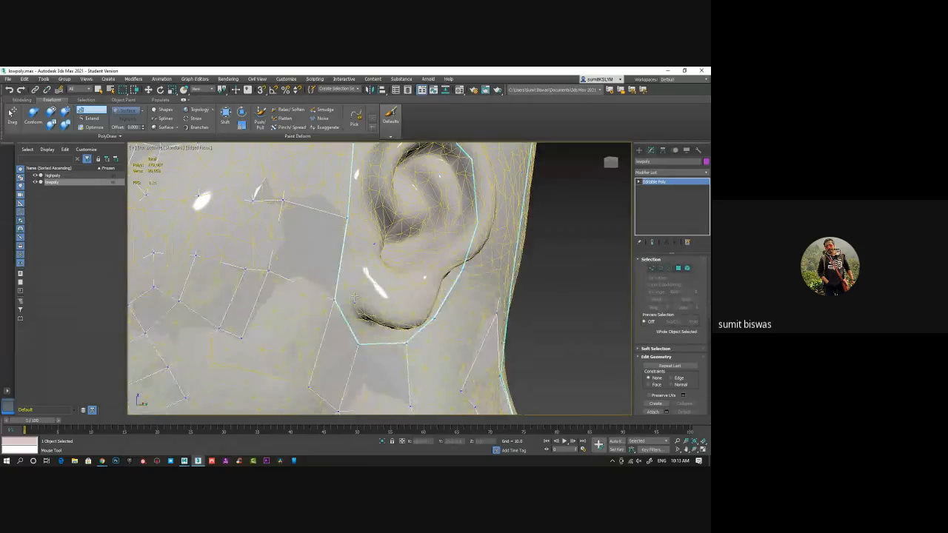
drag(354, 296, 353, 272)
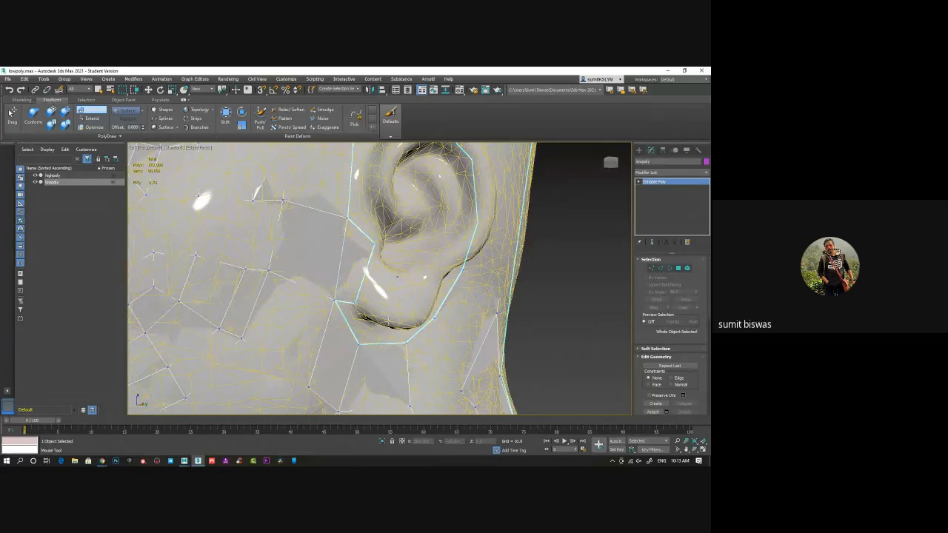
shift+click(386, 298)
key(ctrl+z)
shift+click(381, 284)
alt+middle_drag(400, 289, 385, 287)
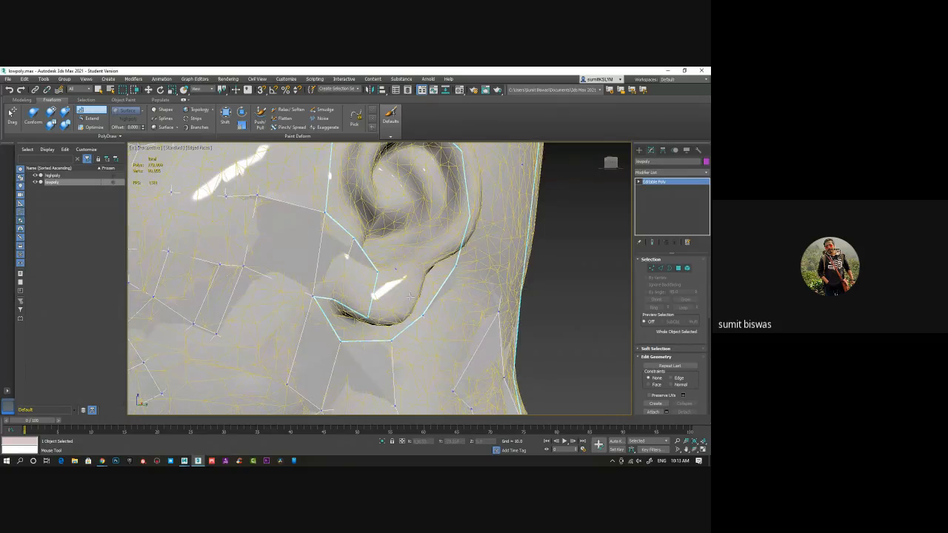
Continue the quads across the earlobe to its back edge, undoing and rebuilding the misplaced ones
shift+click(405, 295)
key(ctrl+z)
shift+click(397, 286)
alt+middle_drag(417, 272, 410, 284)
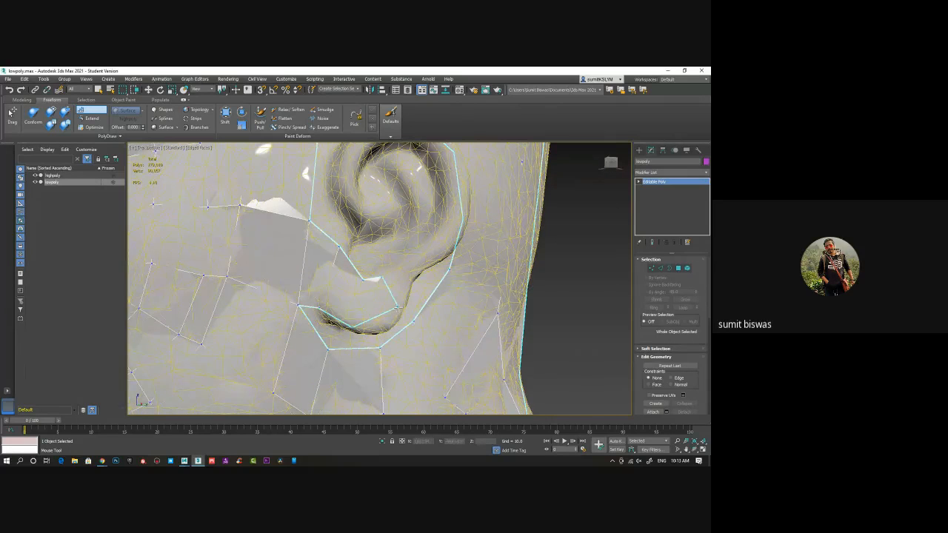
ctrl+alt+shift+drag(398, 306, 383, 330)
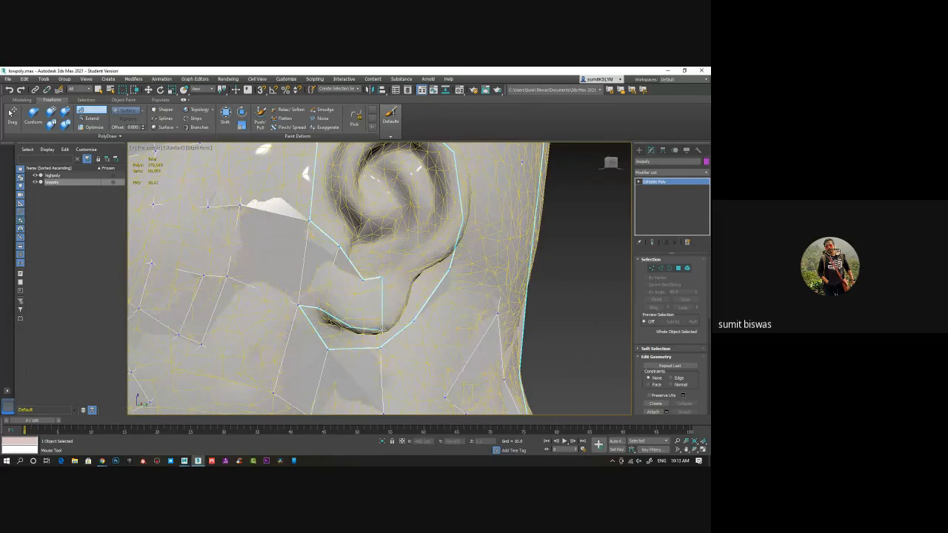
shift+click(393, 299)
key(ctrl+z)
shift+click(387, 302)
Extend the quad strip from the earlobe up the lower back rim of the ear, undoing the misplaced quad
alt+middle_drag(406, 277, 393, 265)
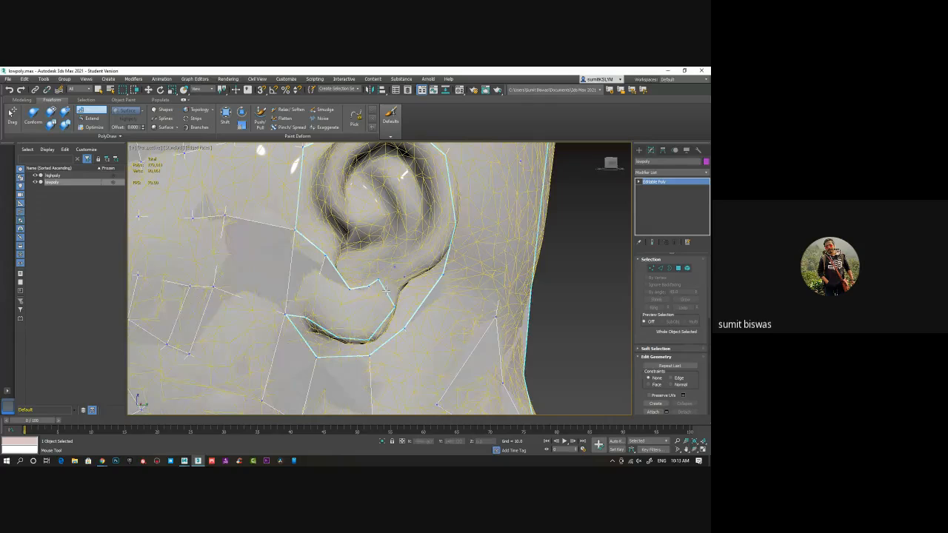
alt+middle_drag(395, 276, 410, 253)
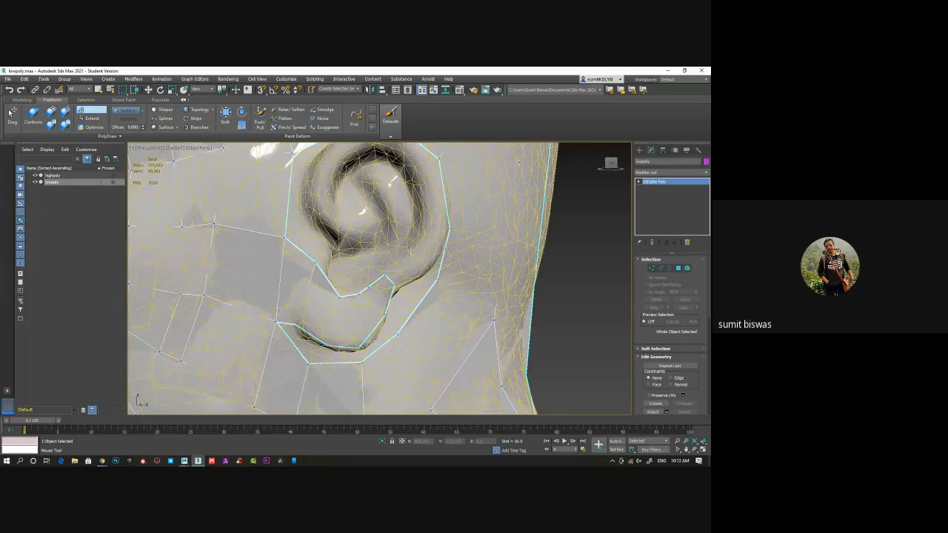
shift+click(405, 269)
alt+middle_drag(426, 251, 407, 236)
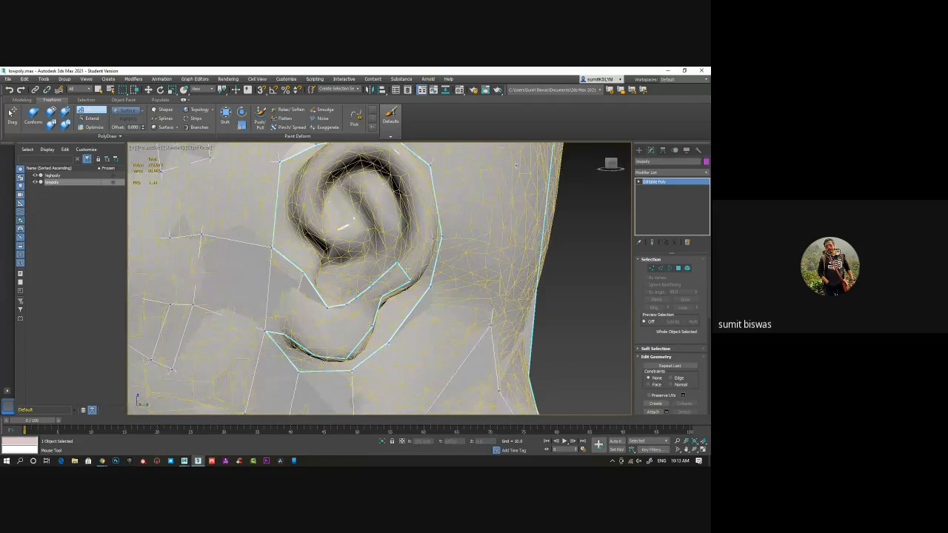
shift+click(404, 265)
key(ctrl+z)
alt+middle_drag(432, 272, 378, 280)
Build quads up the rear rim of the ear towards its top
shift+click(346, 256)
alt+middle_drag(360, 248, 349, 268)
click(334, 227)
click(357, 222)
shift+click(345, 243)
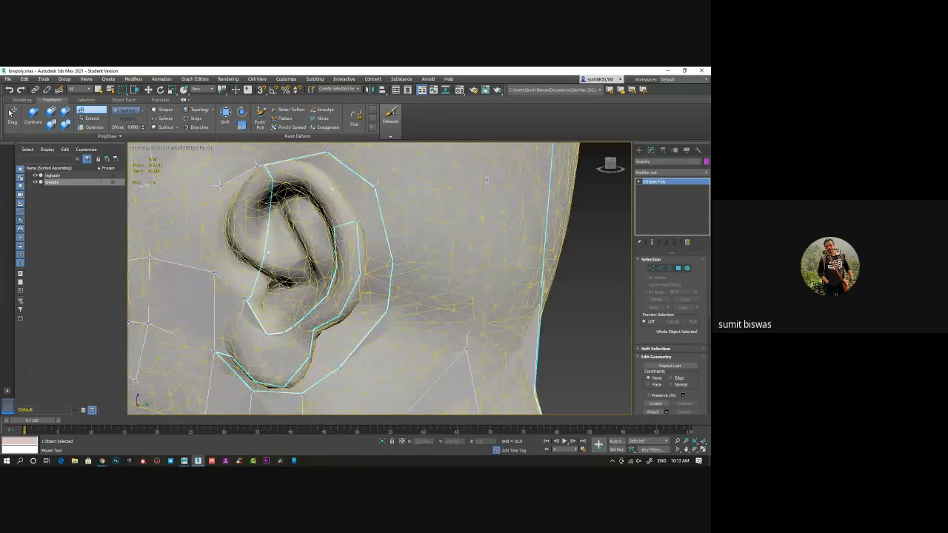
click(321, 204)
click(339, 195)
shift+click(336, 211)
alt+middle_drag(335, 216, 346, 218)
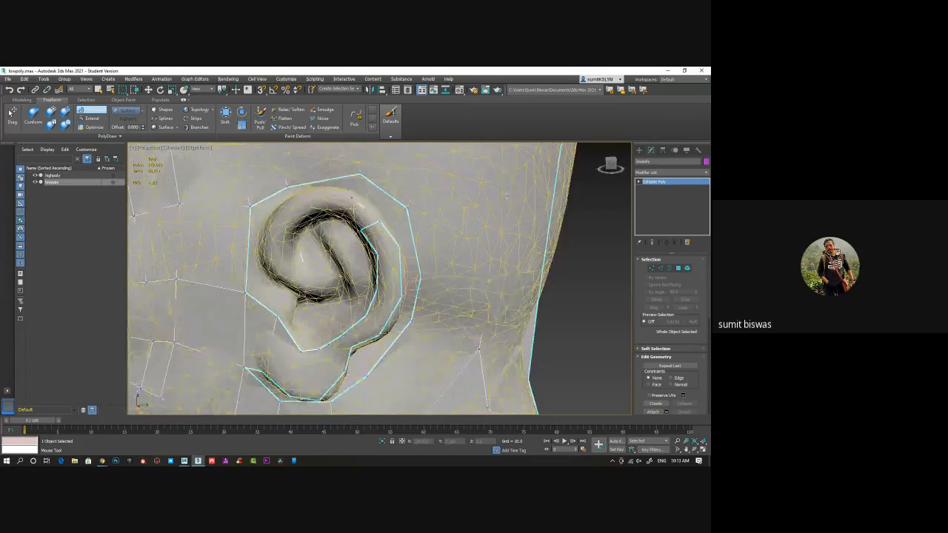
Add quads over the top of the ear's rim and down its front side
click(307, 194)
shift+click(330, 205)
click(276, 214)
click(293, 228)
shift+click(292, 221)
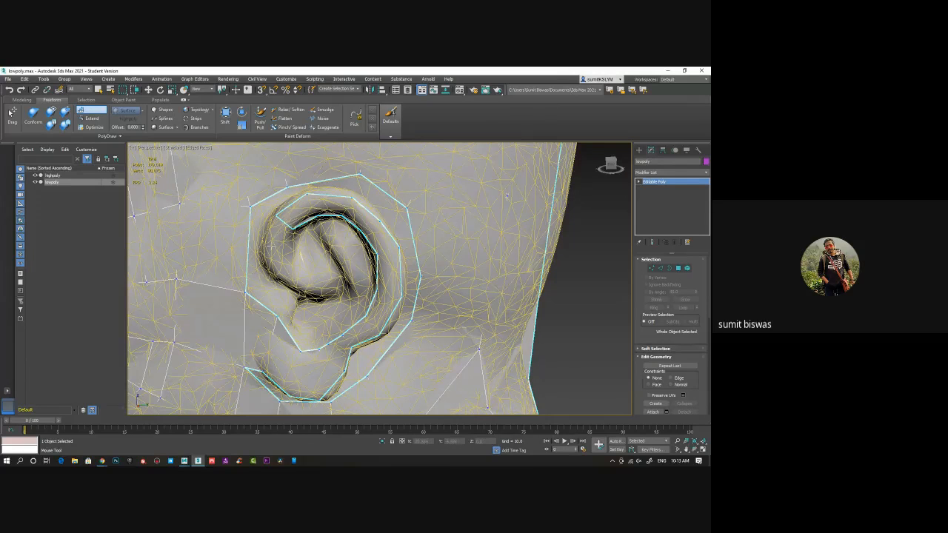
click(265, 251)
click(292, 252)
shift+click(283, 248)
Curl the rim's quad strip into the inner ear, following the helix into the concha
shift+click(286, 269)
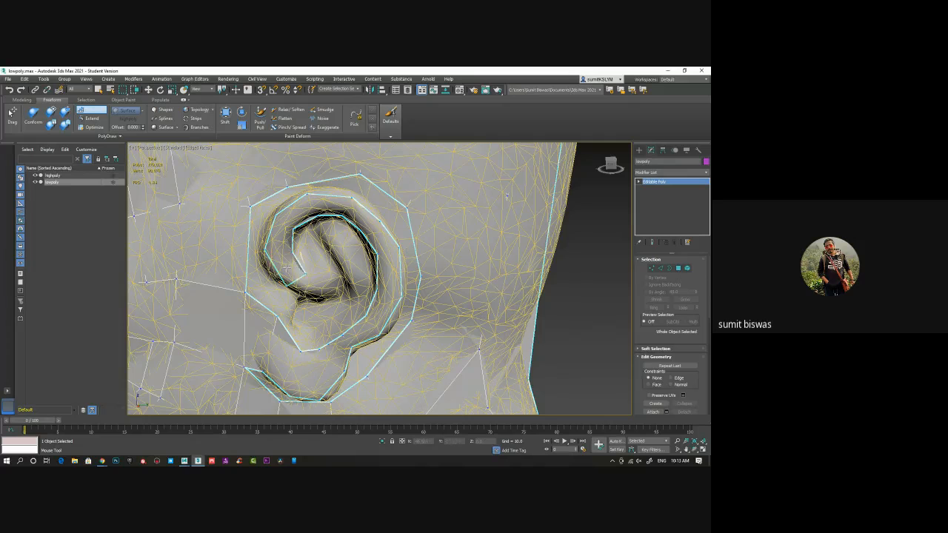
alt+middle_drag(316, 285, 315, 279)
click(324, 278)
click(330, 253)
shift+click(313, 270)
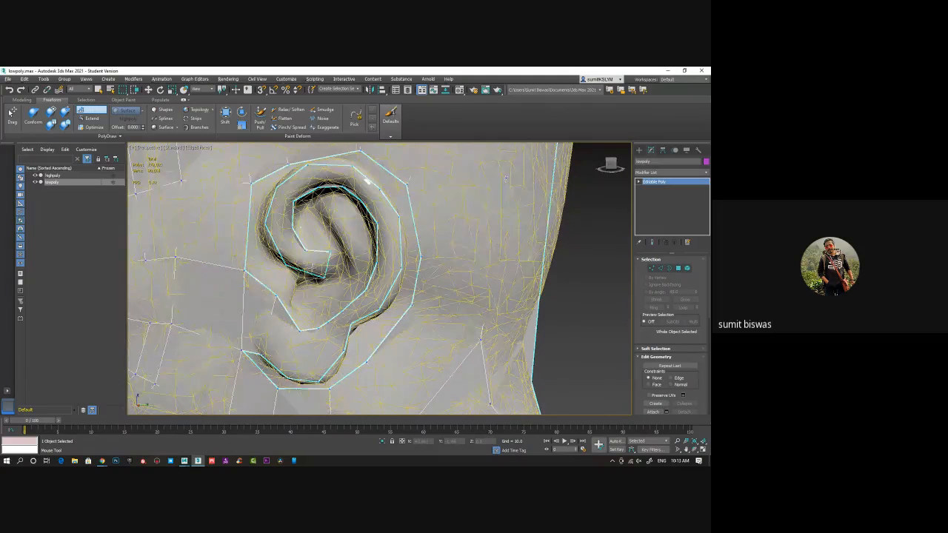
click(343, 255)
click(342, 275)
shift+click(338, 266)
alt+middle_drag(321, 295, 330, 297)
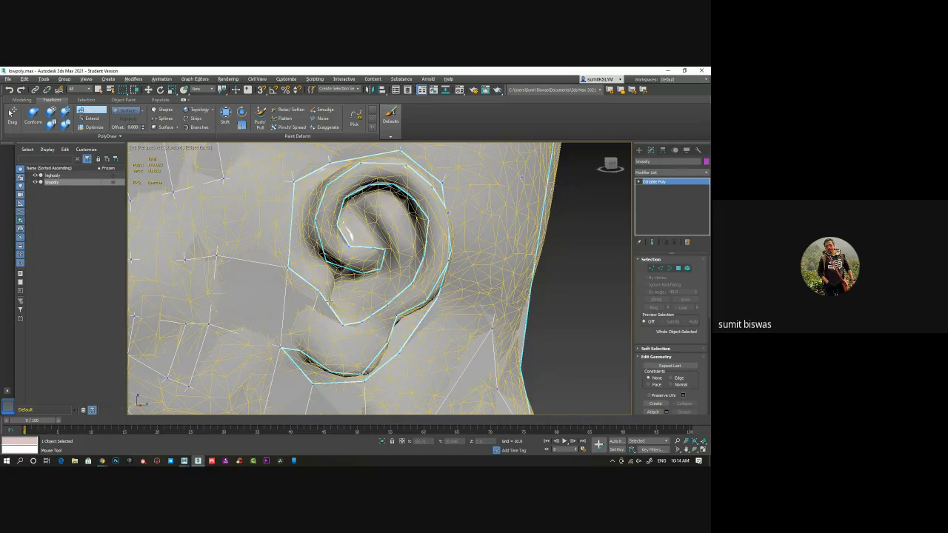
Build quads around the top and back of the ear's rim to connect it with the surrounding head loop
scroll(328, 301, up, 8)
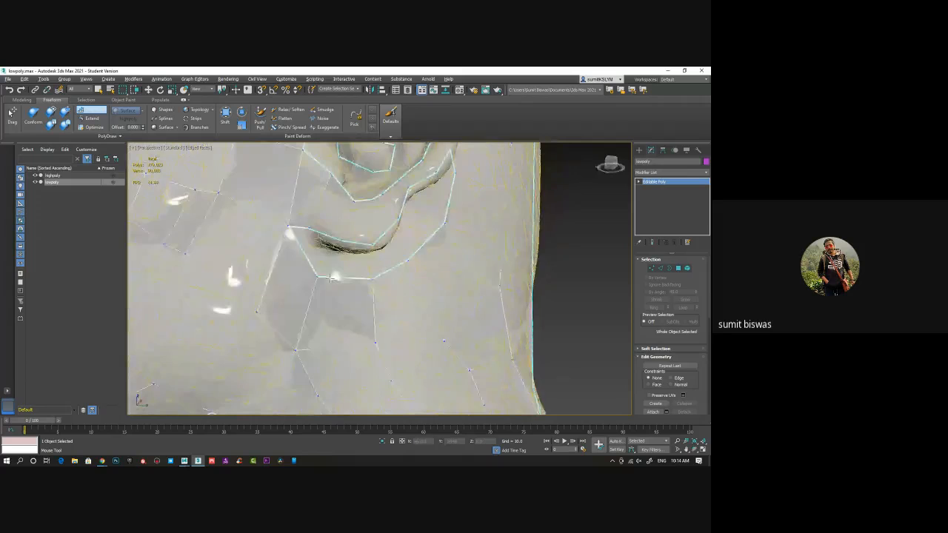
middle_drag(338, 270, 326, 340)
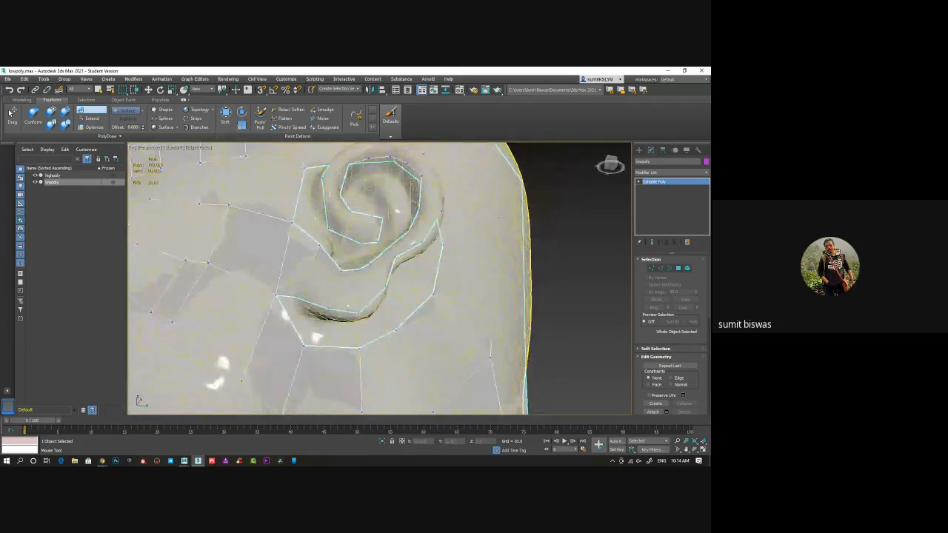
alt+middle_drag(417, 234, 409, 200)
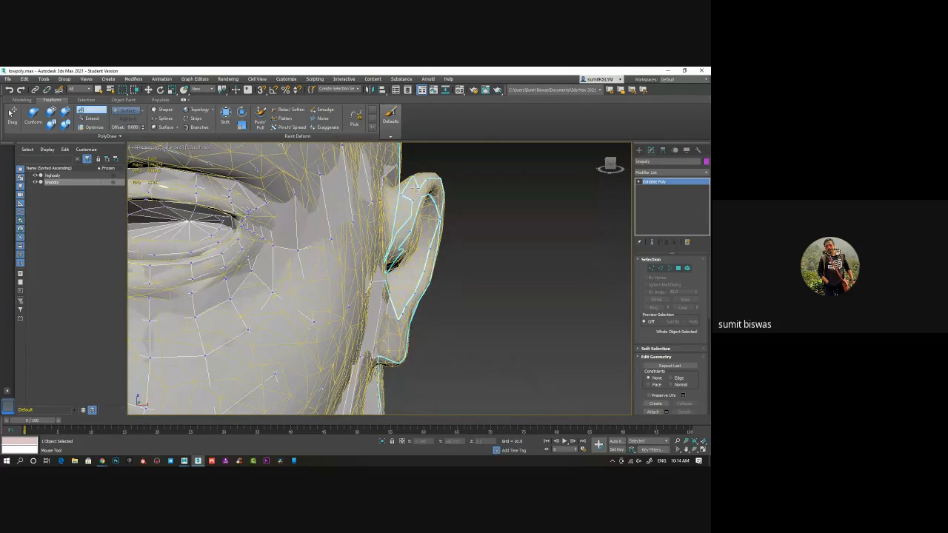
alt+middle_drag(413, 192, 392, 236)
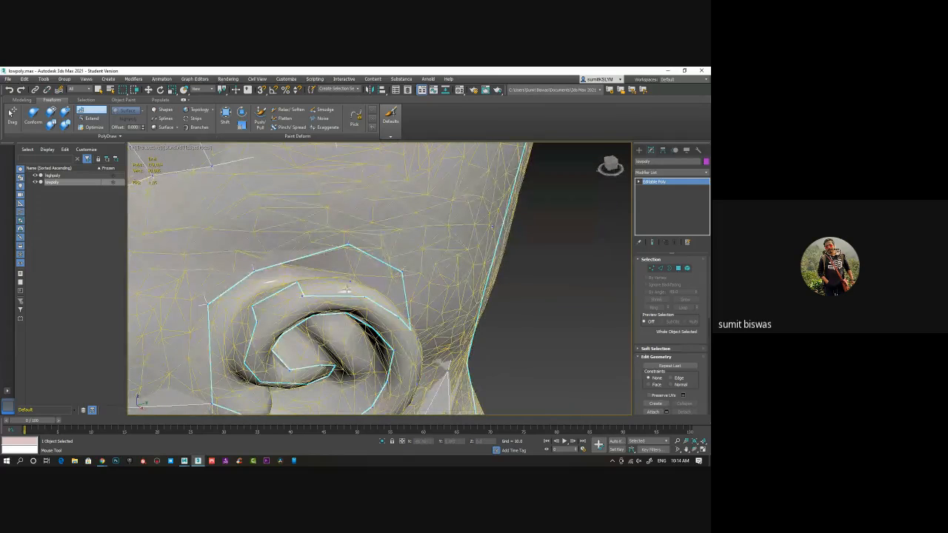
alt+middle_drag(362, 292, 325, 299)
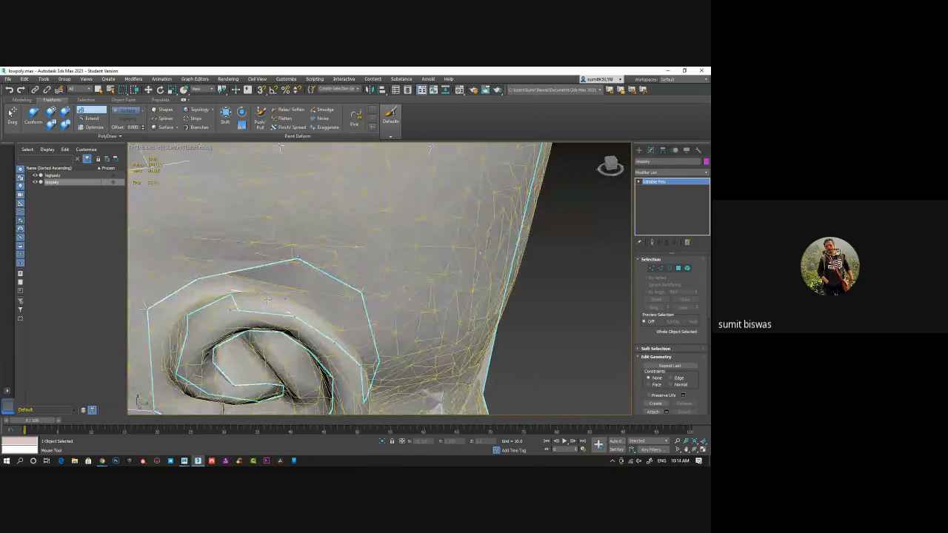
alt+middle_drag(266, 300, 488, 269)
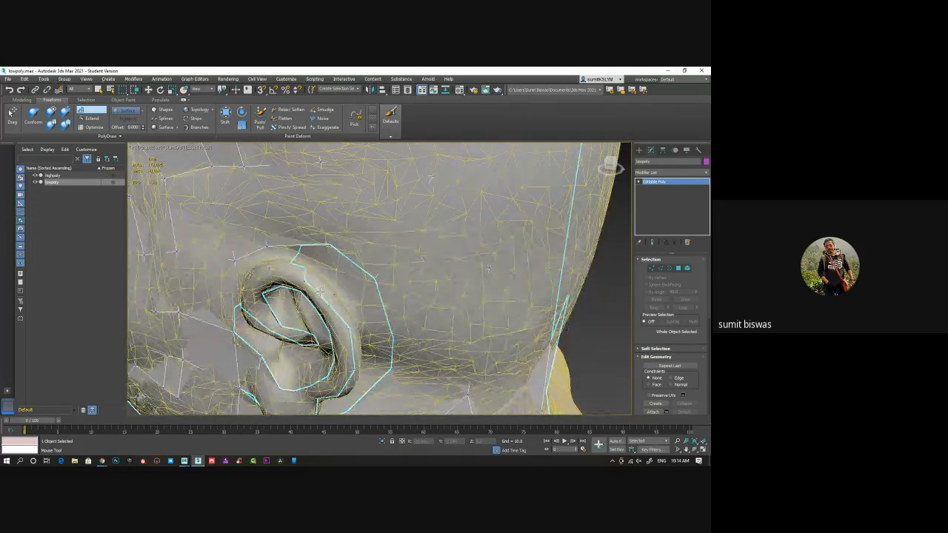
alt+middle_drag(321, 292, 336, 387)
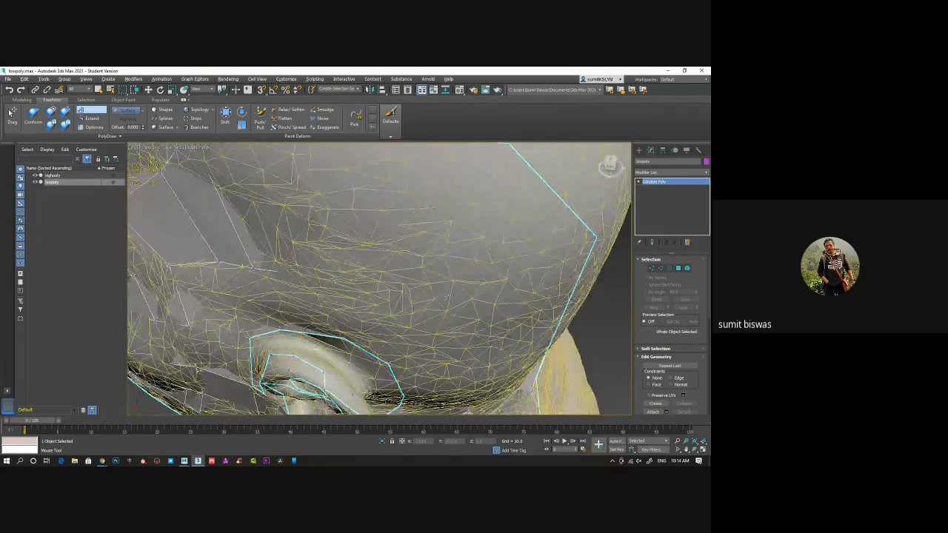
alt+middle_drag(446, 297, 417, 229)
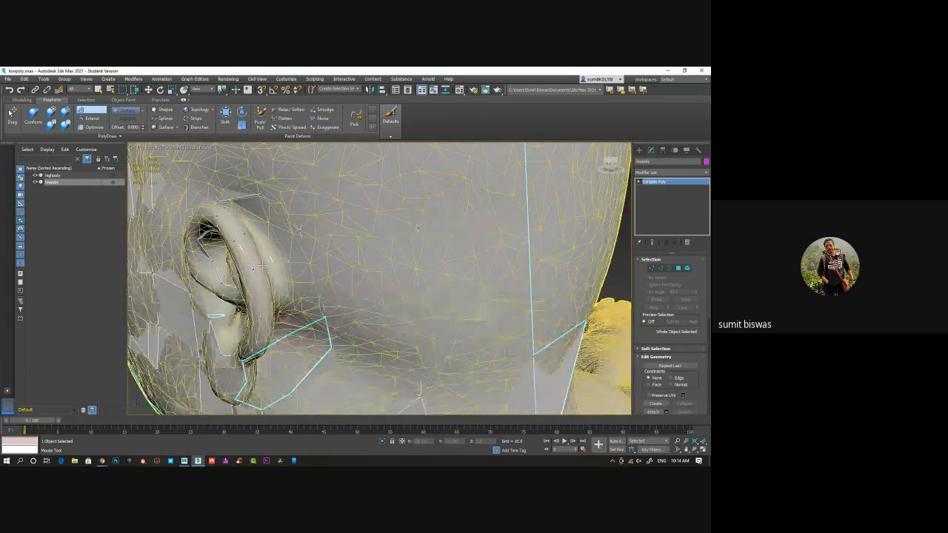
alt+middle_drag(417, 228, 326, 286)
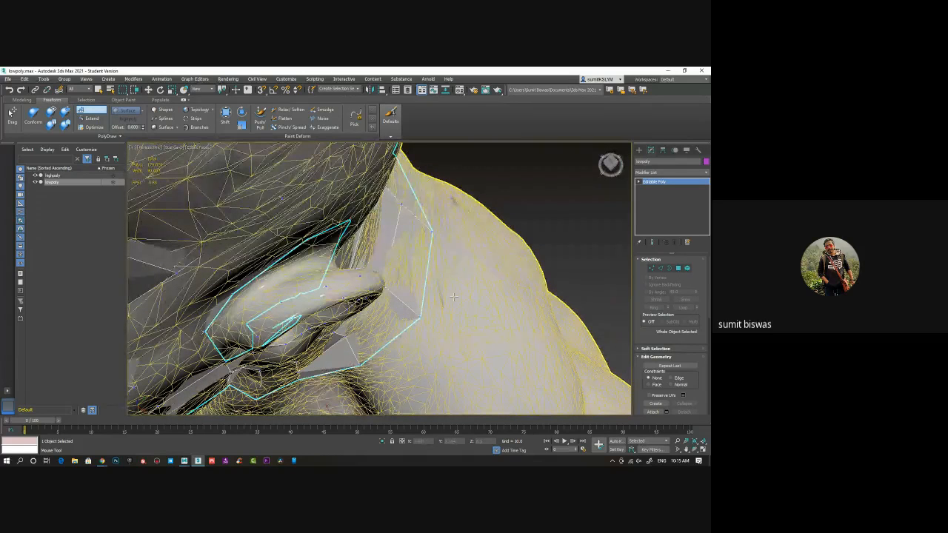
alt+middle_drag(449, 297, 302, 261)
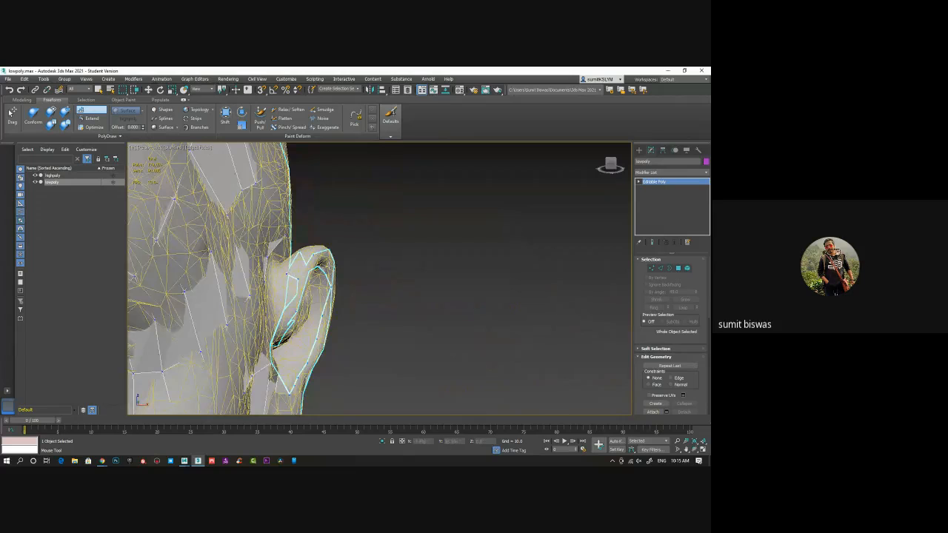
alt+middle_drag(302, 261, 339, 256)
alt+middle_drag(345, 304, 326, 322)
Switch to edge editing and move the edge at the upper front of the ear's rim inwards and slightly upwards
key(2)
middle_drag(375, 305, 415, 252)
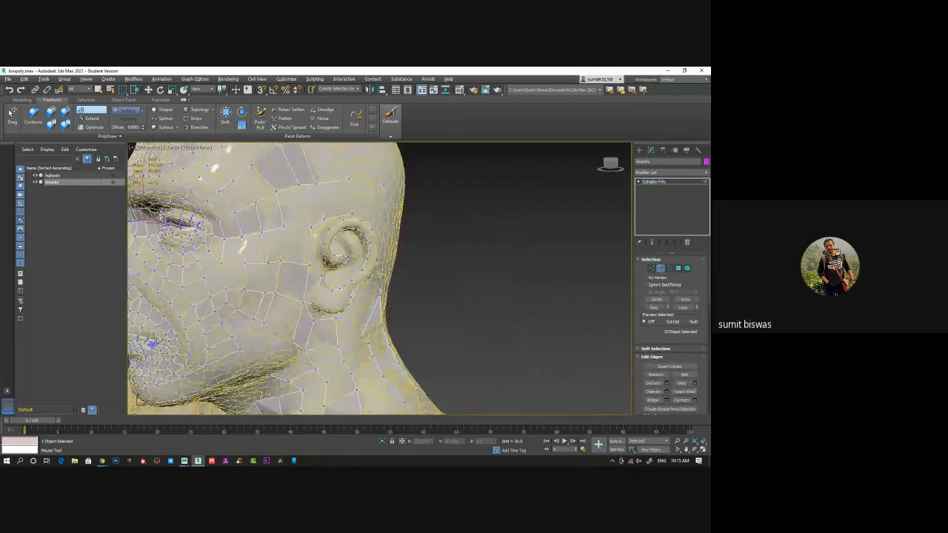
key(w)
scroll(424, 260, down, 2)
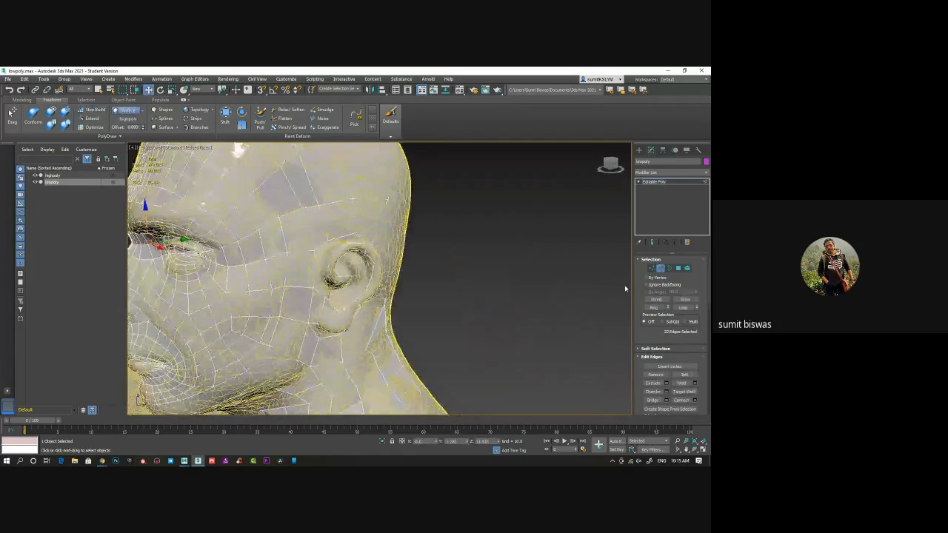
alt+middle_drag(349, 268, 398, 345)
scroll(399, 344, up, 4)
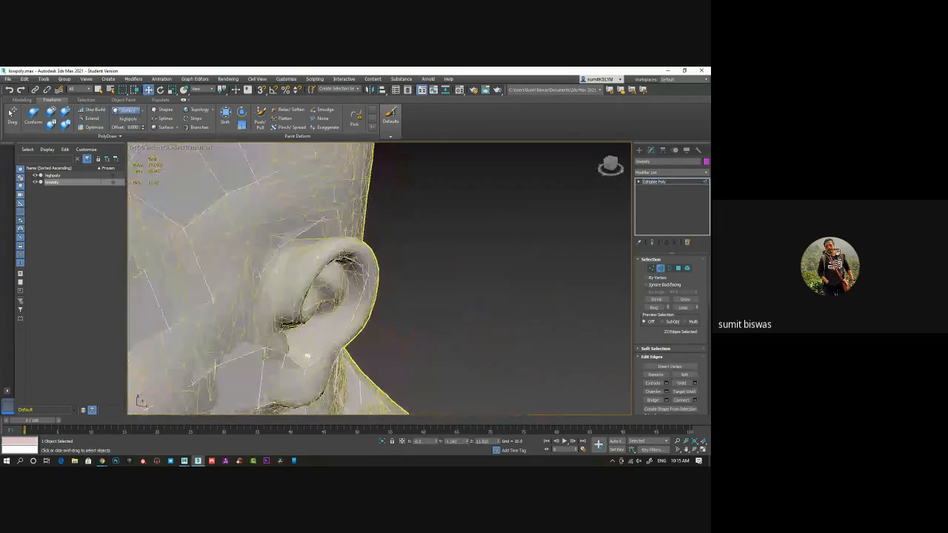
click(314, 262)
alt+middle_drag(314, 261, 372, 267)
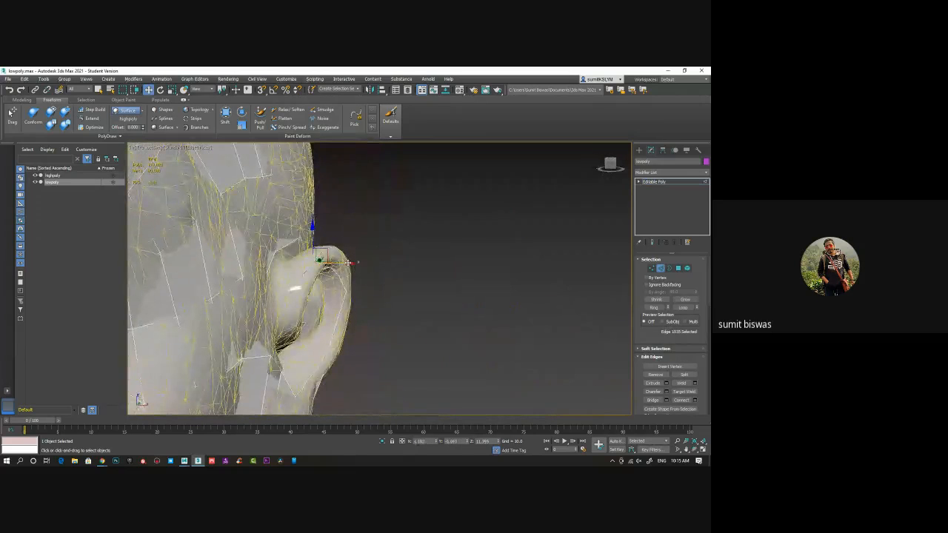
drag(348, 265, 338, 265)
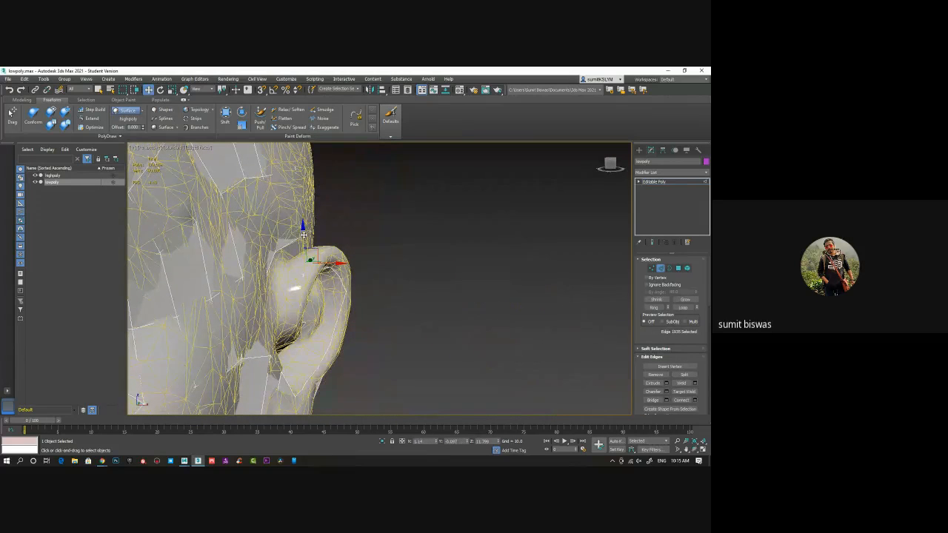
drag(304, 230, 302, 224)
drag(343, 259, 336, 259)
alt+middle_drag(358, 265, 415, 277)
click(415, 289)
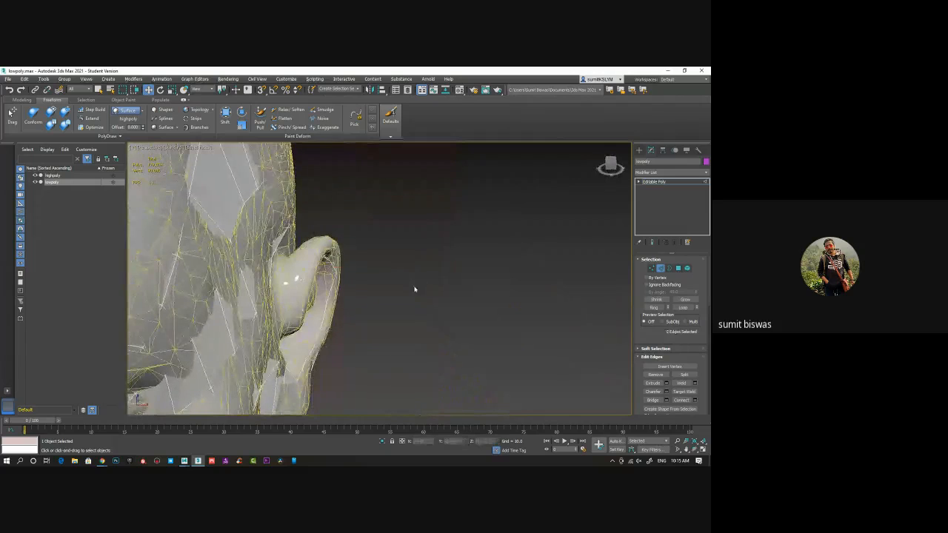
Select the edge loop along the ear's rim and examine it from several sides in wireframe and shaded display
click(302, 264)
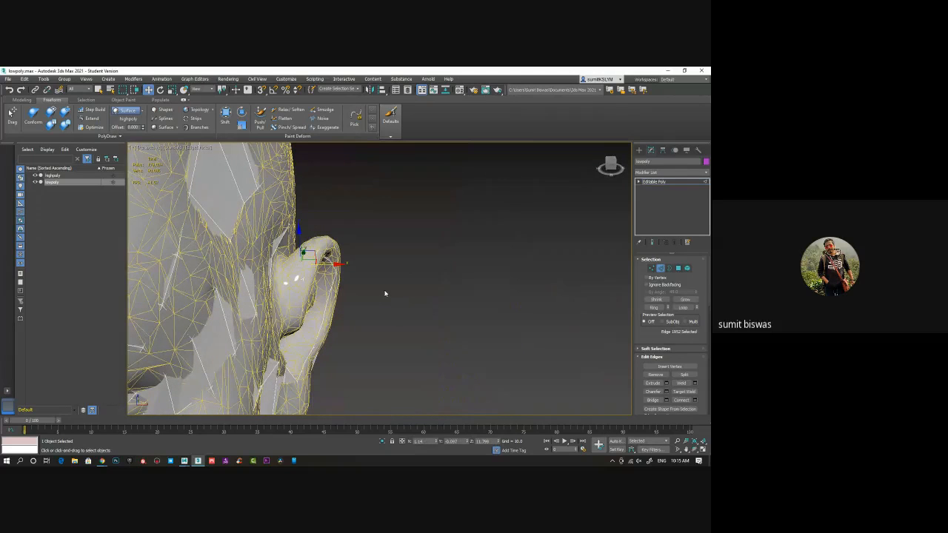
key(F3)
mouse_move(386, 293)
alt+middle_down()
mouse_move(361, 288)
mouse_move(413, 258)
mouse_move(356, 299)
mouse_move(410, 245)
mouse_move(431, 257)
mouse_move(399, 238)
mouse_move(287, 352)
mouse_move(264, 355)
mouse_move(343, 326)
mouse_move(329, 324)
mouse_move(385, 343)
mouse_move(369, 348)
mouse_move(353, 306)
mouse_move(328, 295)
mouse_move(323, 322)
mouse_move(446, 310)
mouse_move(368, 317)
alt+middle_up()
key(7)
double_click(411, 243)
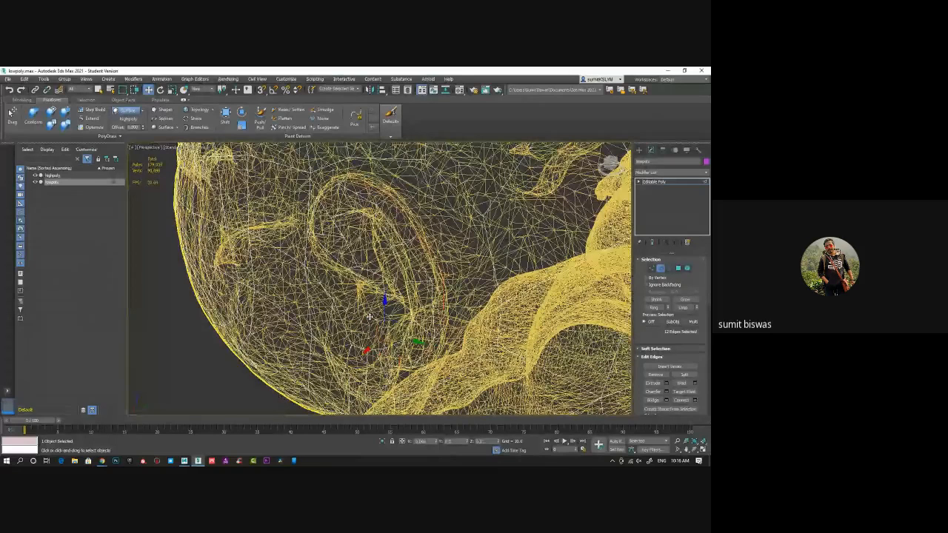
mouse_move(371, 316)
alt+middle_down()
mouse_move(350, 335)
mouse_move(396, 284)
mouse_move(362, 306)
mouse_move(408, 323)
mouse_move(306, 309)
mouse_move(332, 331)
mouse_move(343, 263)
mouse_move(338, 288)
alt+middle_up()
key(F3)
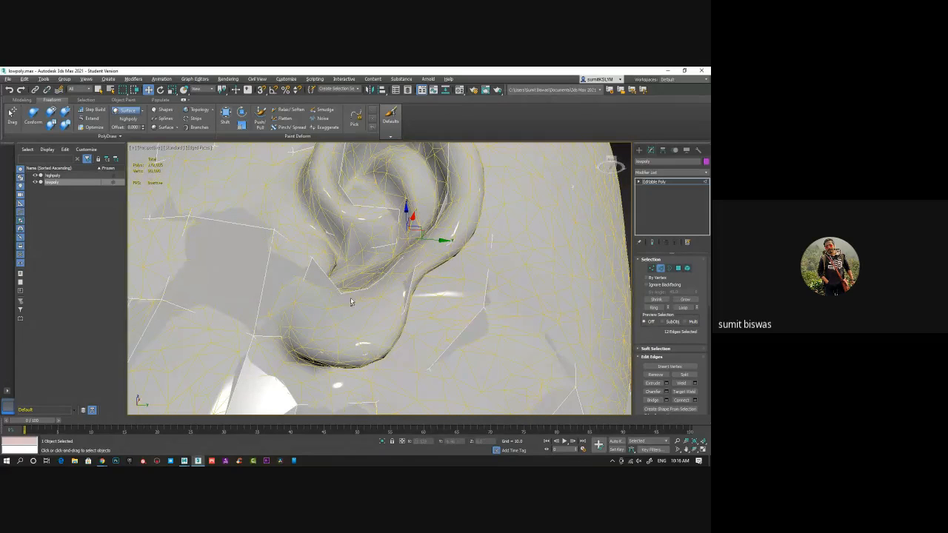
mouse_move(352, 301)
alt+middle_down()
mouse_move(298, 340)
mouse_move(403, 264)
mouse_move(398, 289)
mouse_move(368, 299)
alt+middle_up()
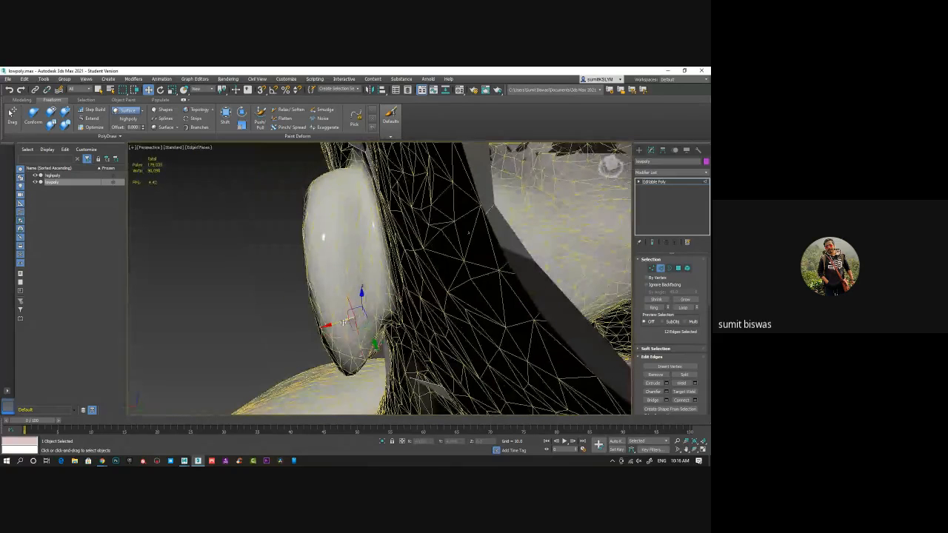
alt+middle_drag(345, 321, 426, 283)
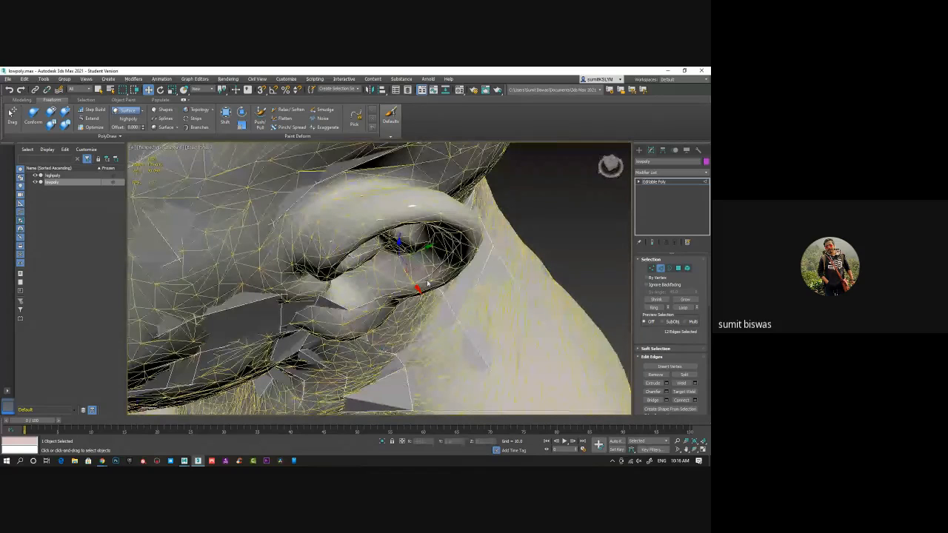
key(F3)
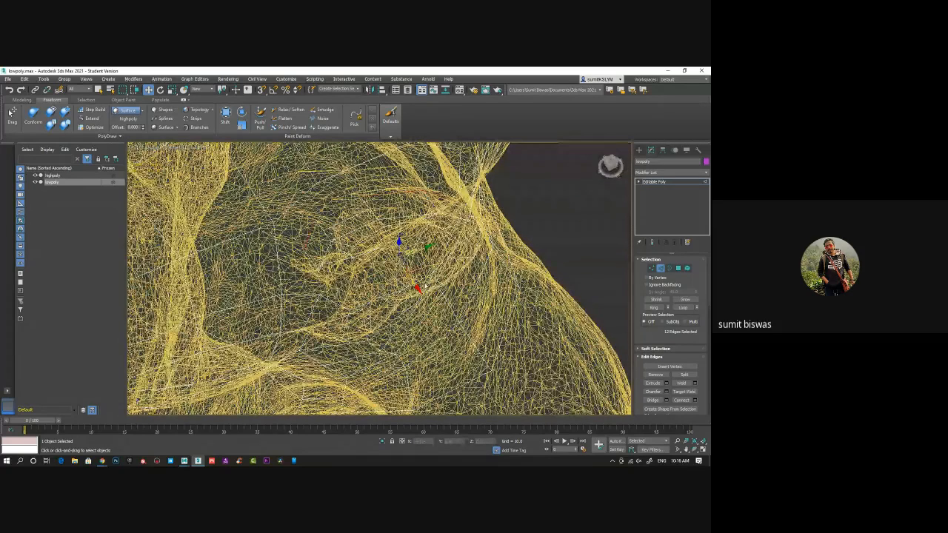
alt+middle_drag(426, 285, 393, 260)
scroll(637, 274, up, 1)
Switch to vertex editing and use Target Weld on the vertices around the ear's rim
click(652, 272)
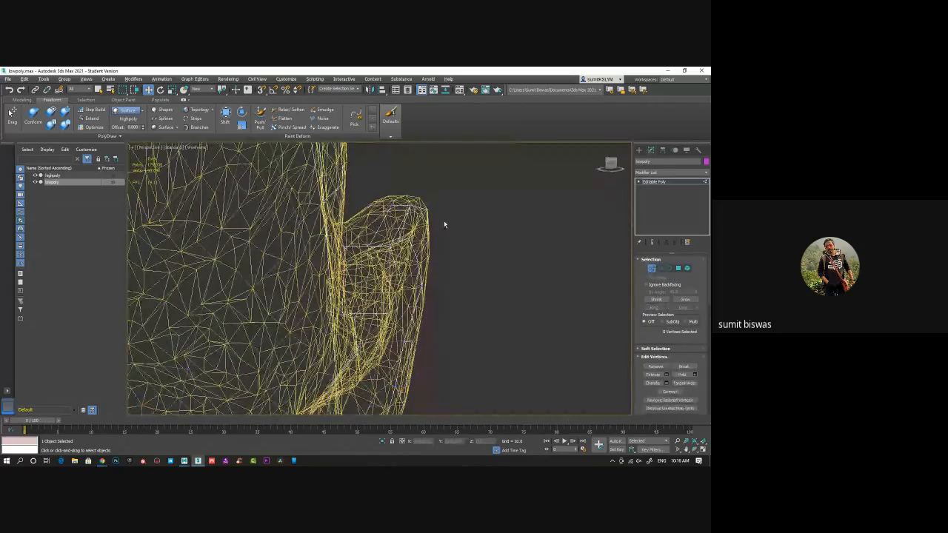
alt+middle_drag(444, 220, 443, 210)
alt+middle_drag(428, 241, 389, 305)
click(684, 383)
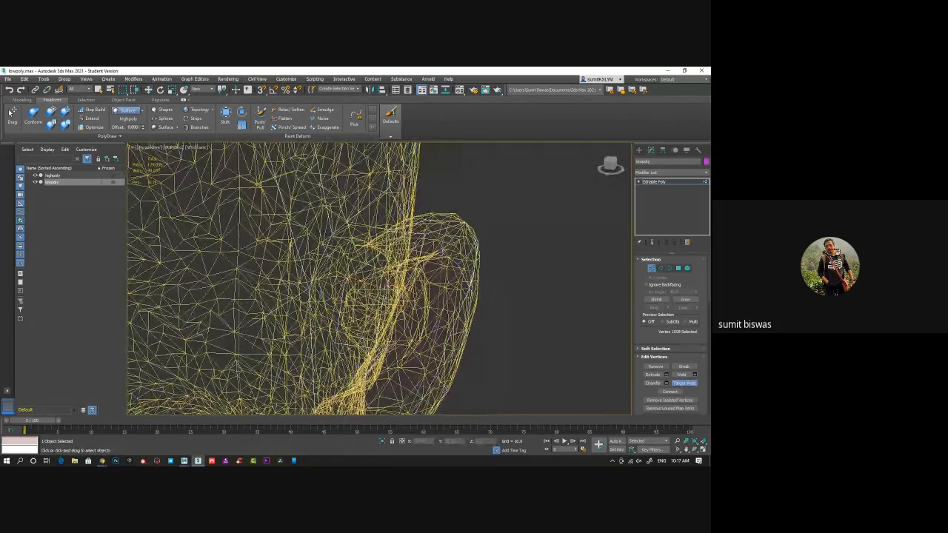
alt+middle_drag(400, 241, 325, 283)
alt+middle_drag(366, 253, 499, 318)
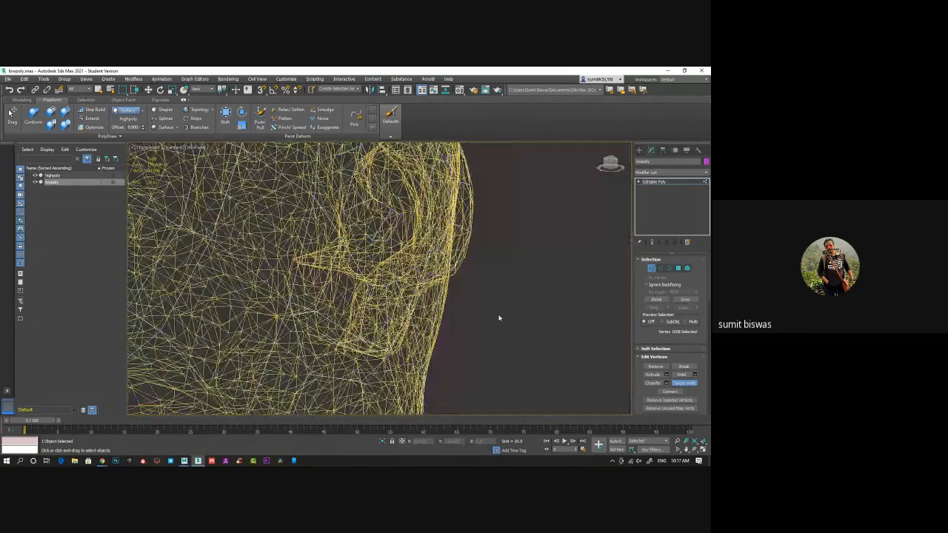
Reposition the vertex at the lower front of the ear, leave vertex editing and restore the shaded display
key(w)
click(319, 311)
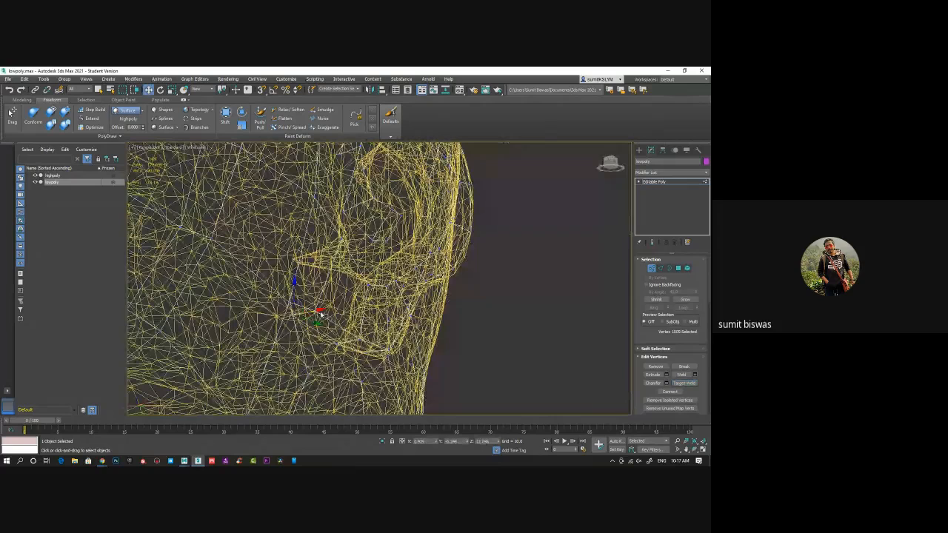
drag(329, 306, 304, 316)
mouse_move(314, 321)
alt+middle_down()
mouse_move(367, 333)
mouse_move(344, 341)
mouse_move(379, 324)
mouse_move(370, 342)
mouse_move(386, 345)
mouse_move(383, 353)
mouse_move(387, 337)
mouse_move(383, 352)
alt+middle_up()
click(651, 268)
key(F3)
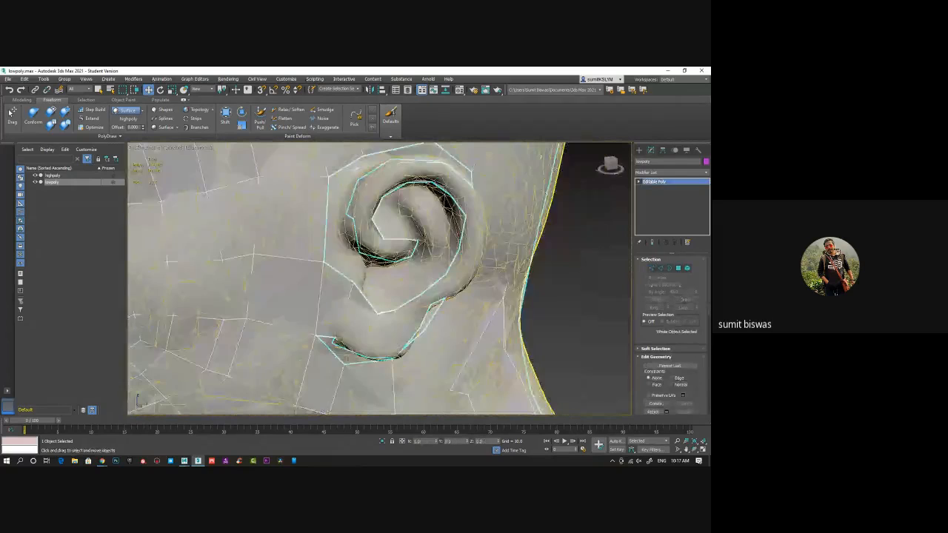
Use Step Build to add a quad joining the front of the ear's inner strip to the surrounding head loop
mouse_move(412, 278)
alt+middle_down()
mouse_move(383, 258)
mouse_move(455, 331)
alt+middle_up()
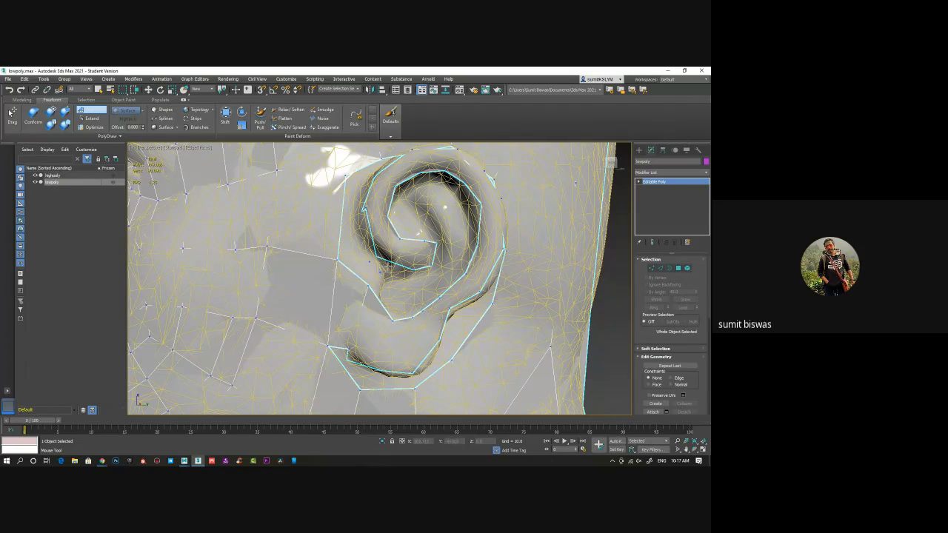
alt+middle_drag(384, 290, 415, 301)
ctrl+click(345, 278)
shift+click(344, 284)
alt+middle_drag(438, 256, 443, 259)
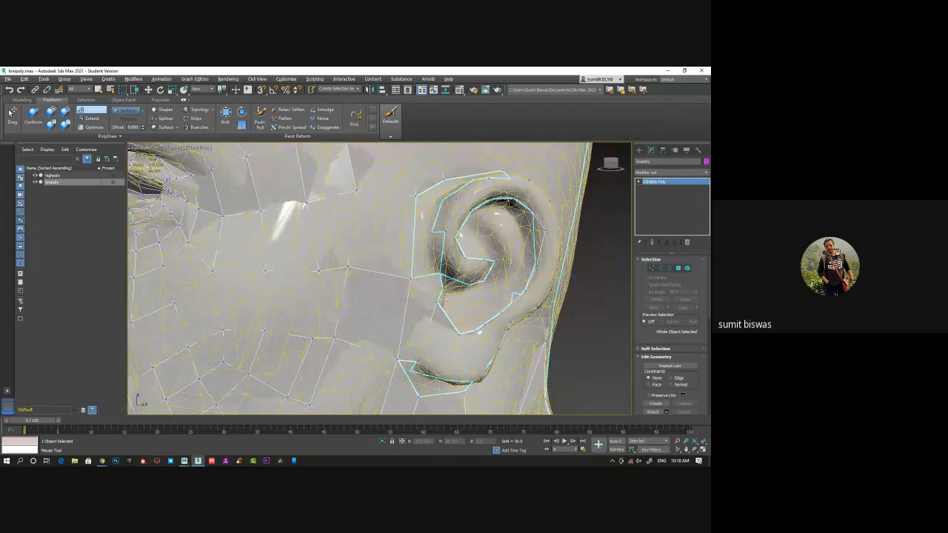
alt+middle_drag(444, 300, 416, 316)
key(w)
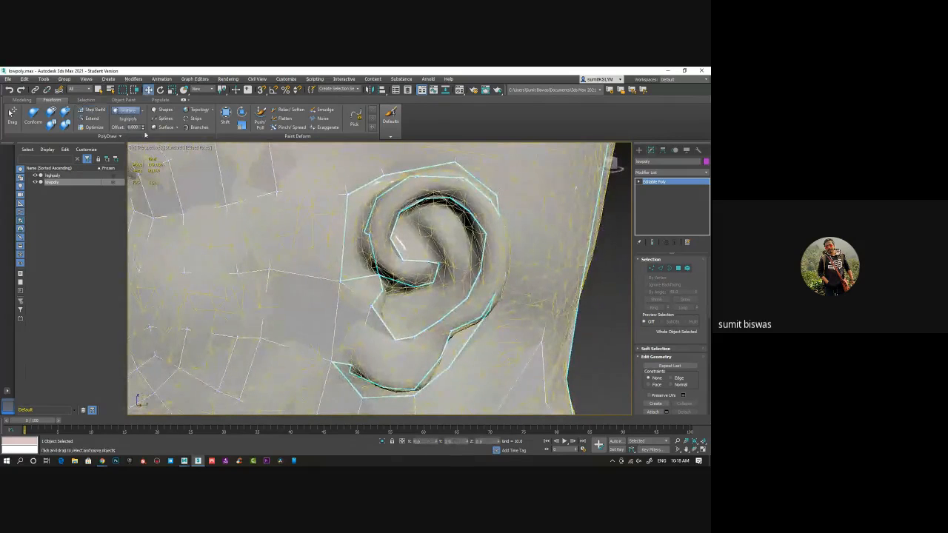
Insert edge loops with Swift Loop across the cheek towards the front of the ear
click(21, 100)
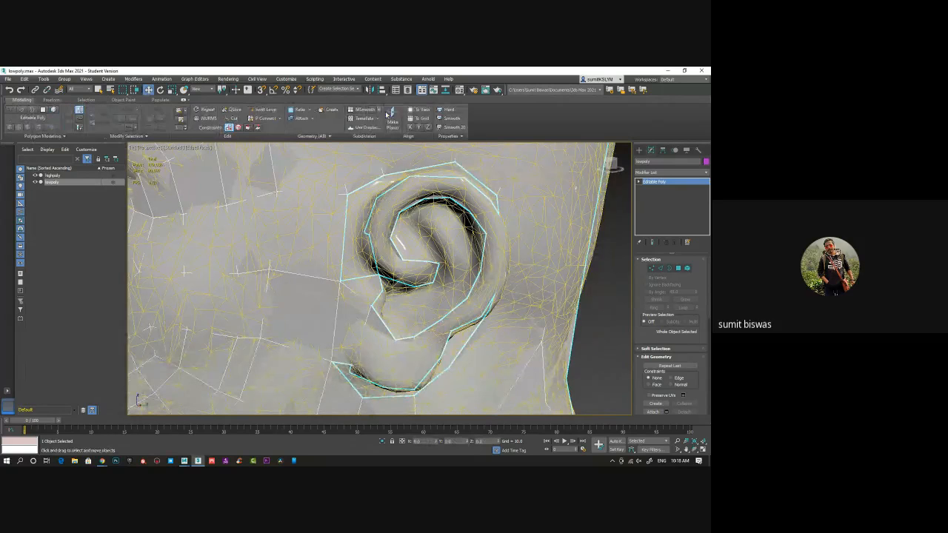
click(268, 109)
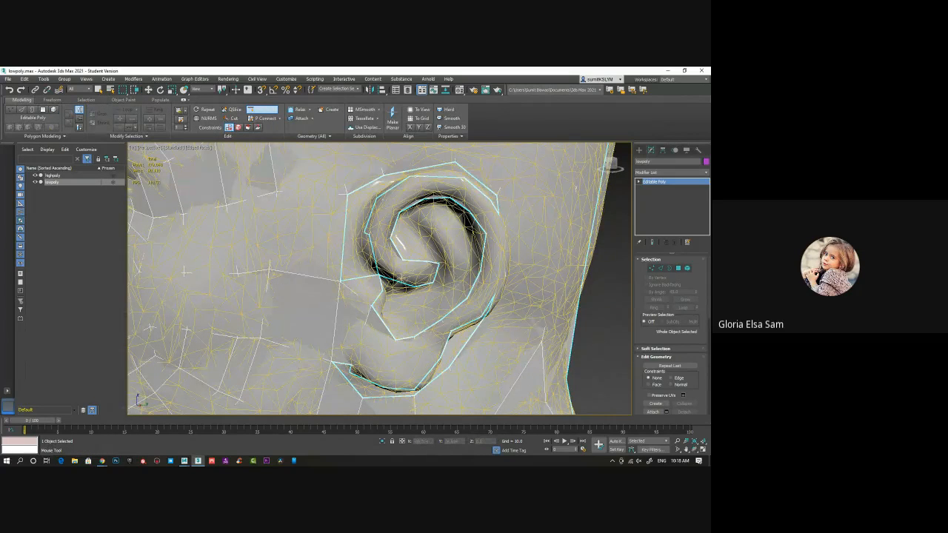
alt+middle_drag(402, 278, 438, 275)
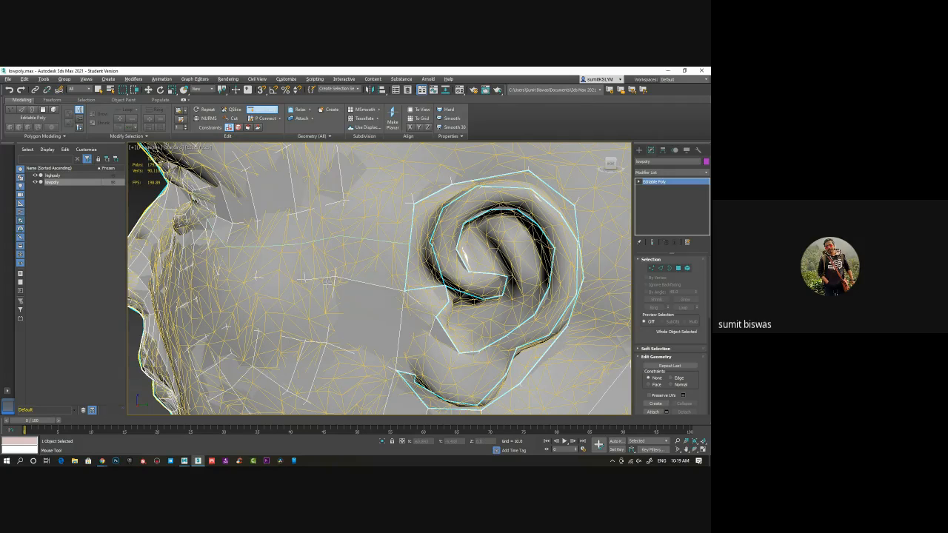
alt+middle_drag(328, 282, 382, 253)
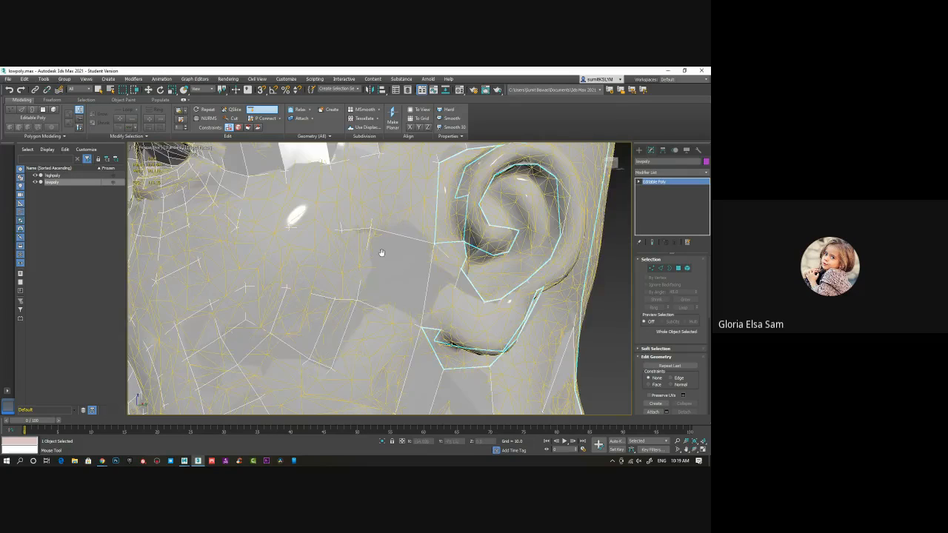
scroll(392, 258, down, 5)
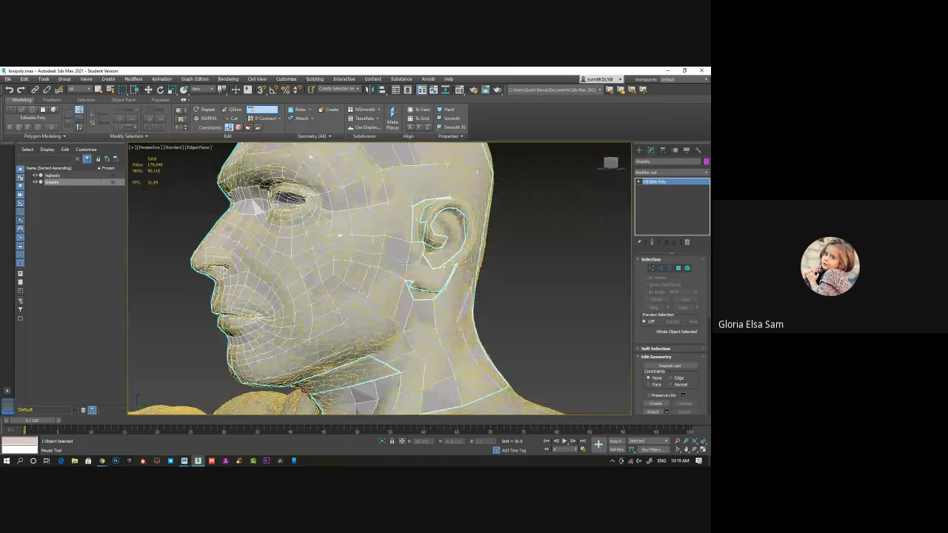
alt+middle_drag(405, 264, 372, 305)
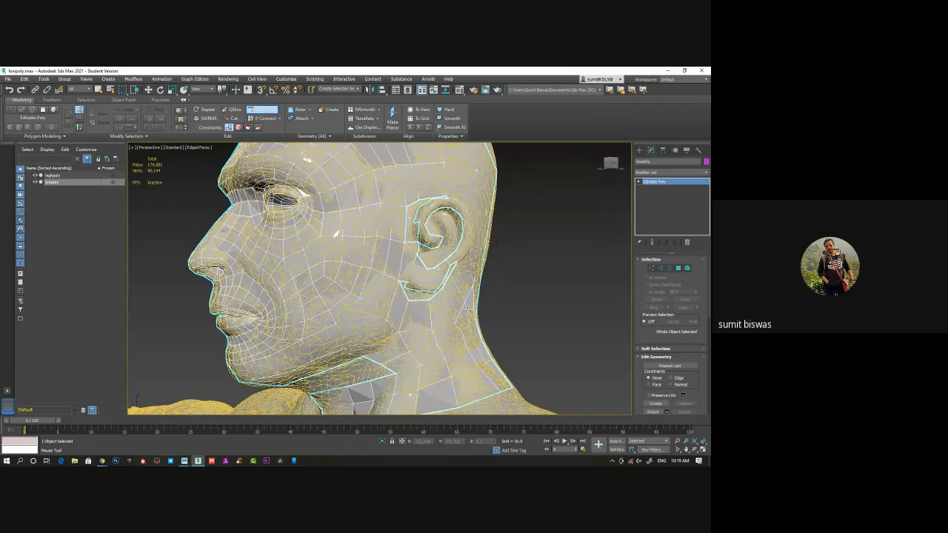
key(w)
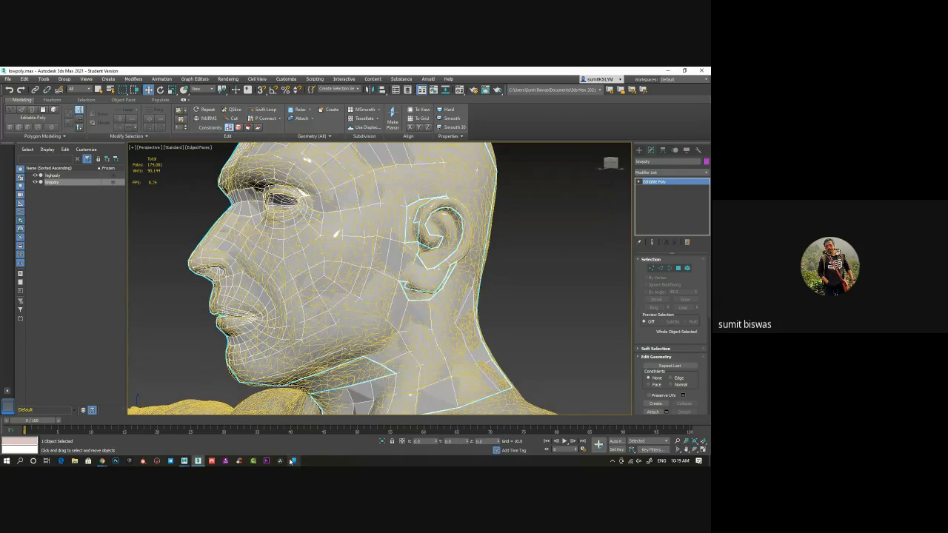
Isolate the lowpoly head and inspect the open gaps around its ear without edged faces
click(383, 442)
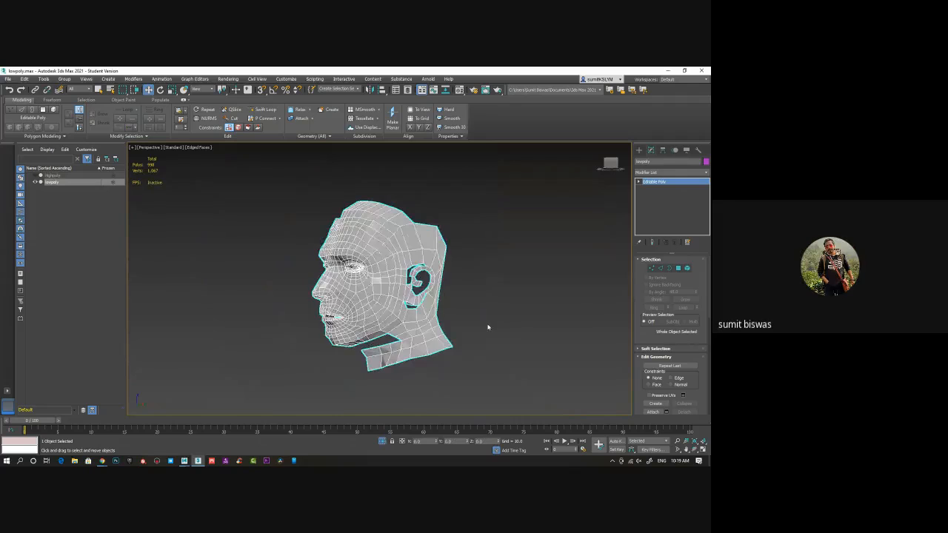
key(F4)
mouse_move(384, 327)
alt+middle_down()
mouse_move(399, 317)
mouse_move(460, 318)
mouse_move(418, 335)
alt+middle_up()
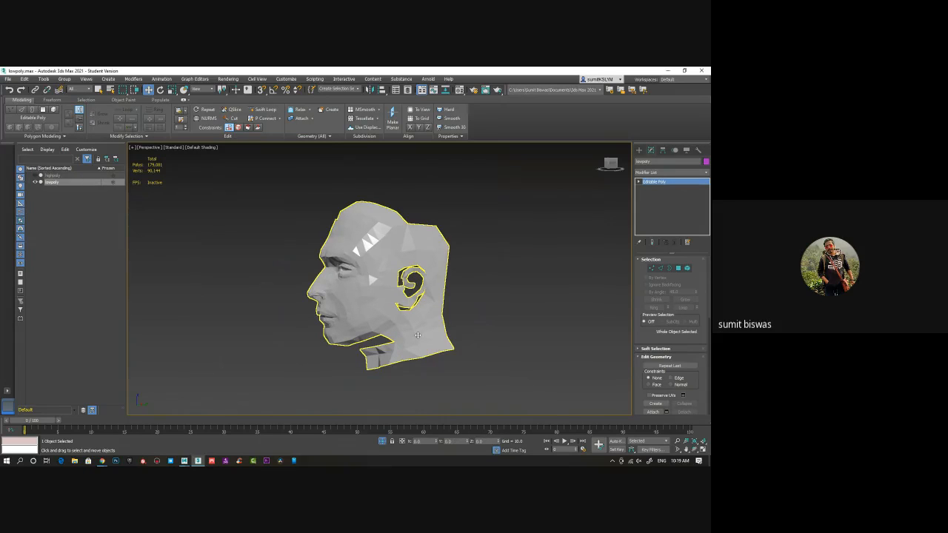
alt+middle_drag(418, 336, 371, 313)
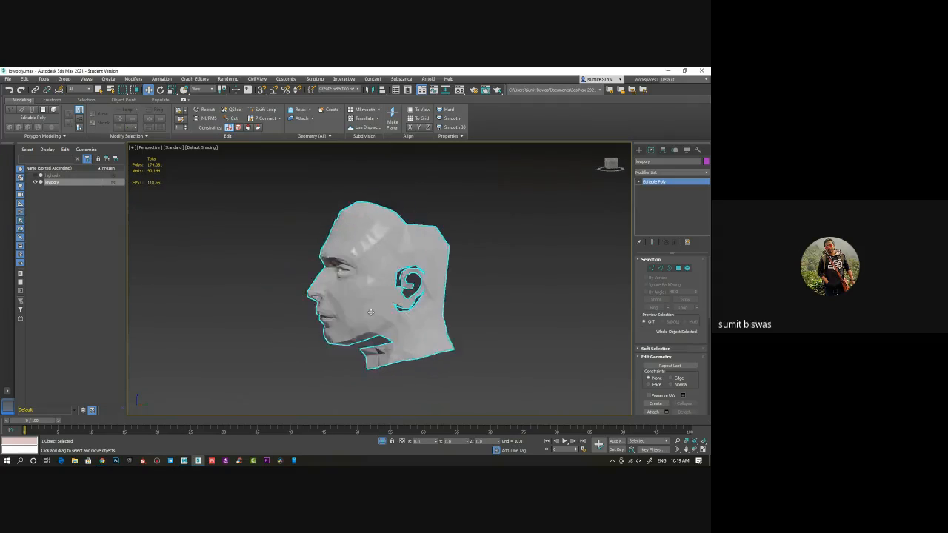
scroll(371, 313, up, 6)
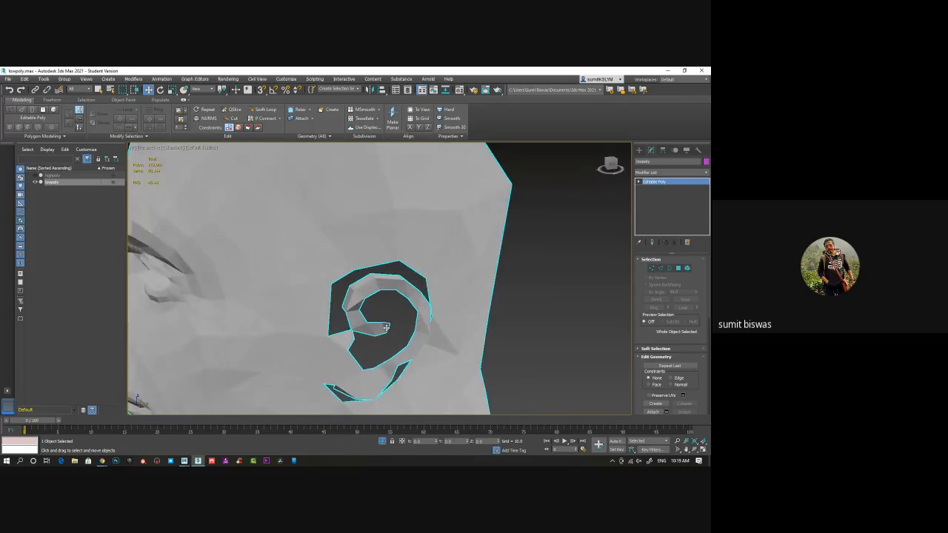
scroll(401, 315, down, 1)
alt+middle_drag(402, 315, 400, 306)
Select the open borders around the ear, cap them and show edged faces again
click(669, 269)
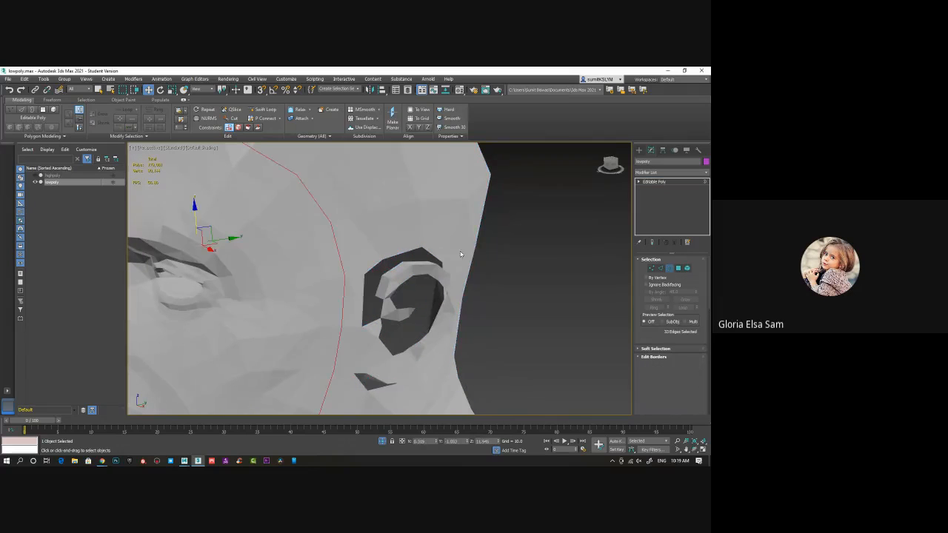
right_click(414, 262)
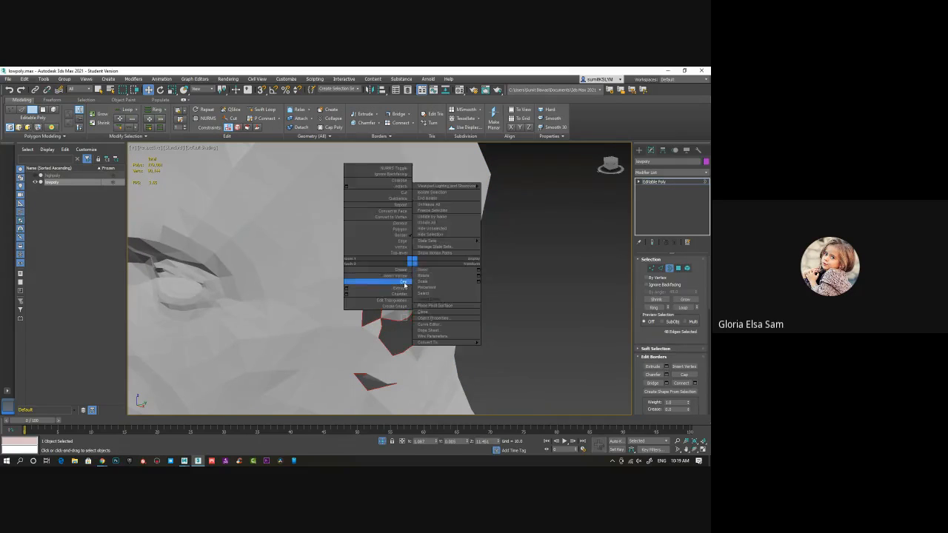
click(423, 269)
alt+middle_drag(423, 269, 451, 319)
key(F4)
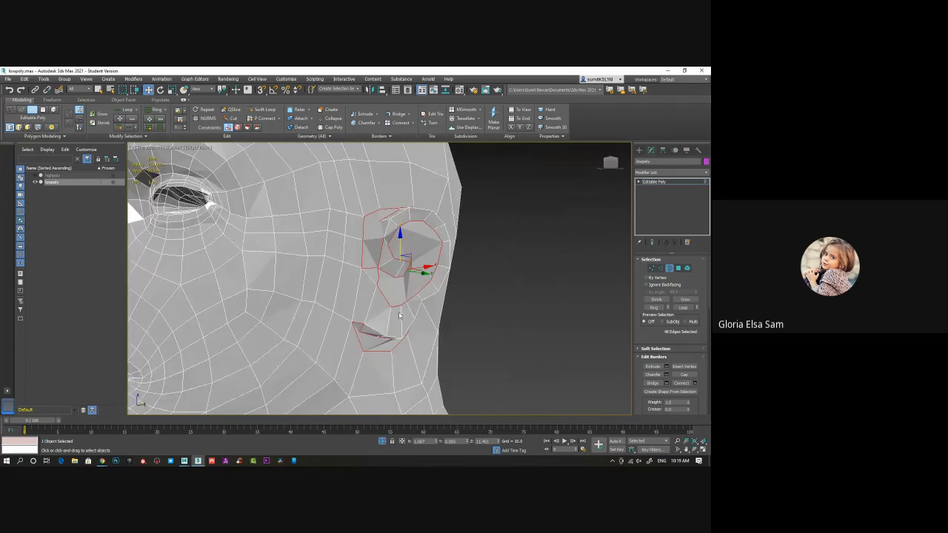
scroll(389, 278, up, 3)
alt+drag(377, 254, 382, 265)
alt+middle_drag(382, 265, 381, 239)
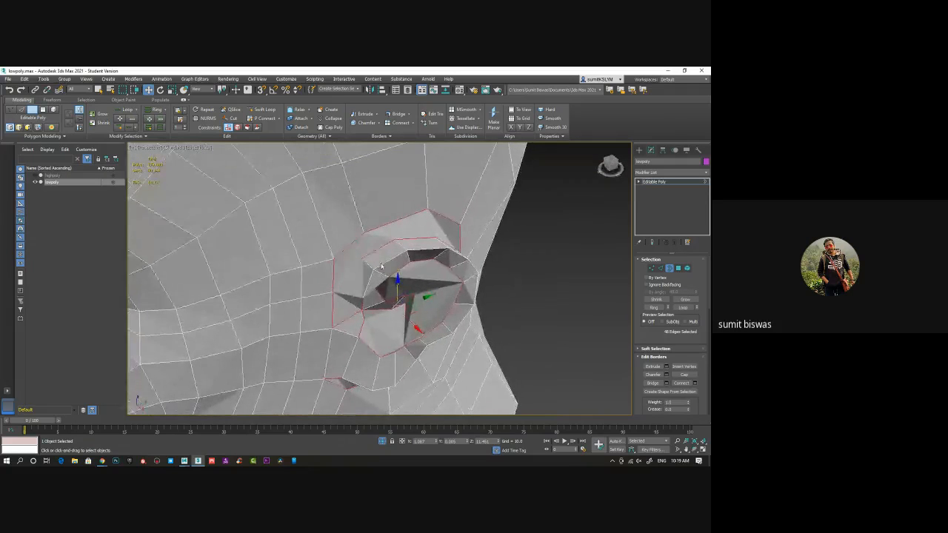
Cut two edges across the ear's cap, from the rim's upper front corner to the two nearest head loop vertices
right_click(381, 238)
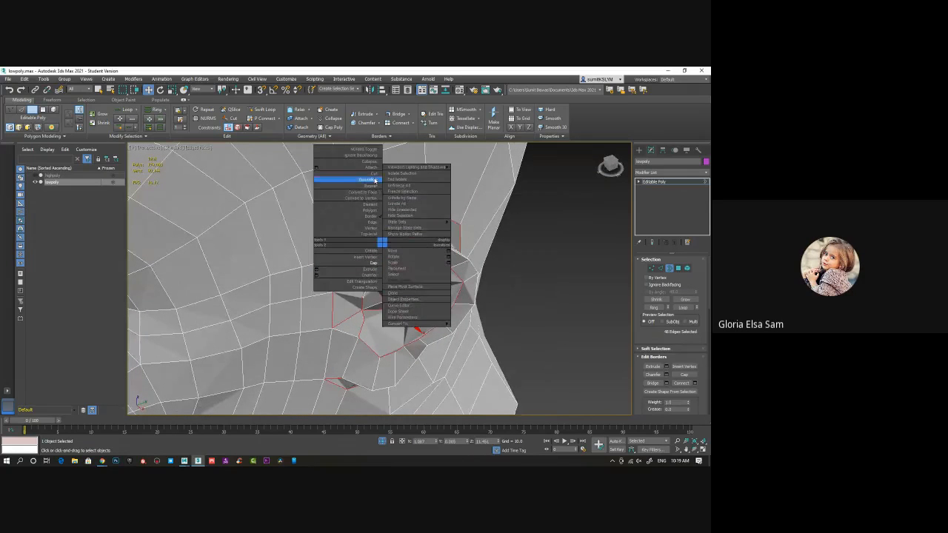
click(374, 174)
scroll(370, 272, up, 4)
click(371, 271)
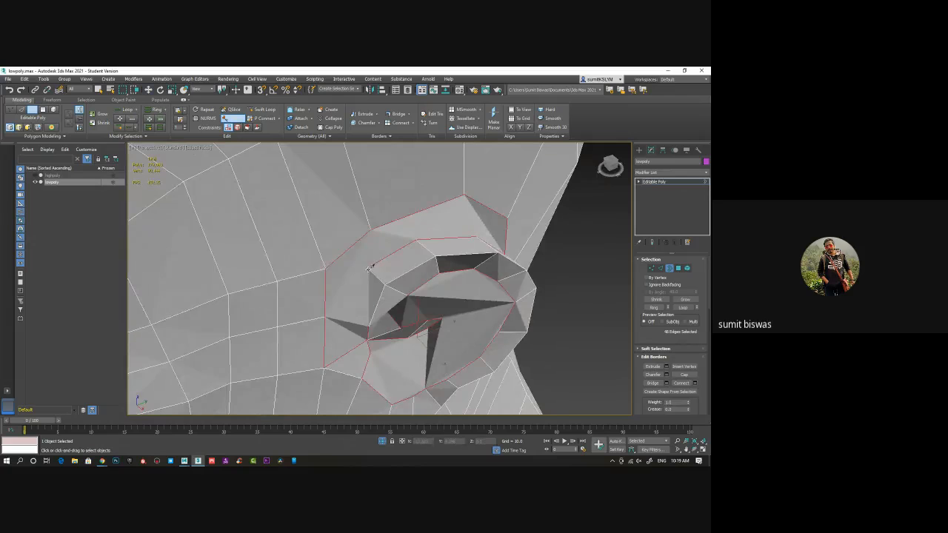
click(326, 267)
right_click(401, 264)
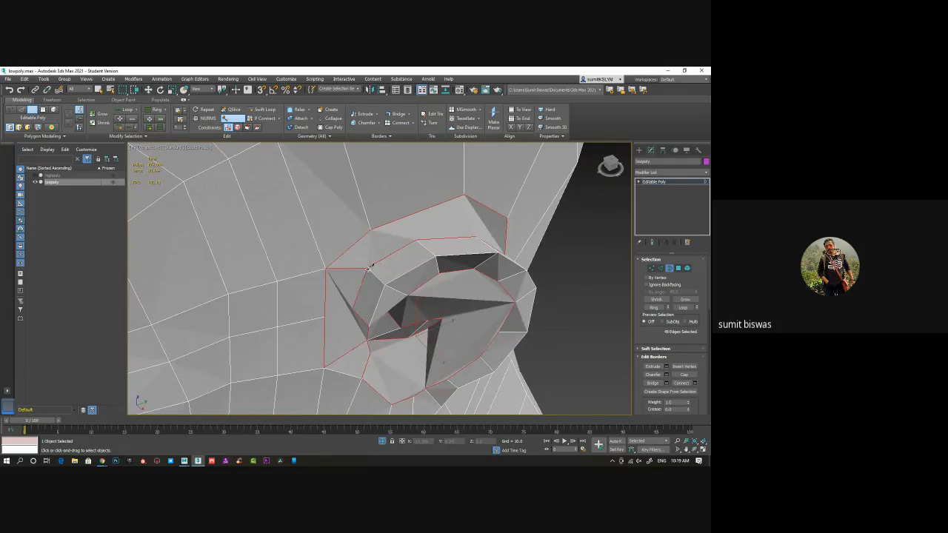
click(368, 268)
click(370, 230)
right_click(398, 253)
Cut the cap in front of the ear with one edge across to the head loop and another down to the cap's lower edge
alt+middle_drag(405, 278, 405, 251)
click(362, 279)
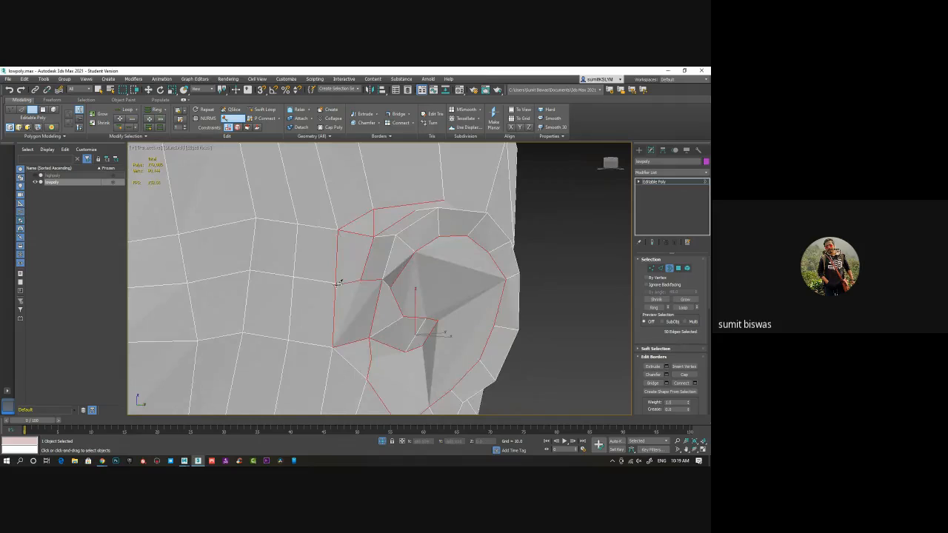
click(336, 283)
right_click(347, 267)
alt+middle_drag(371, 301, 369, 293)
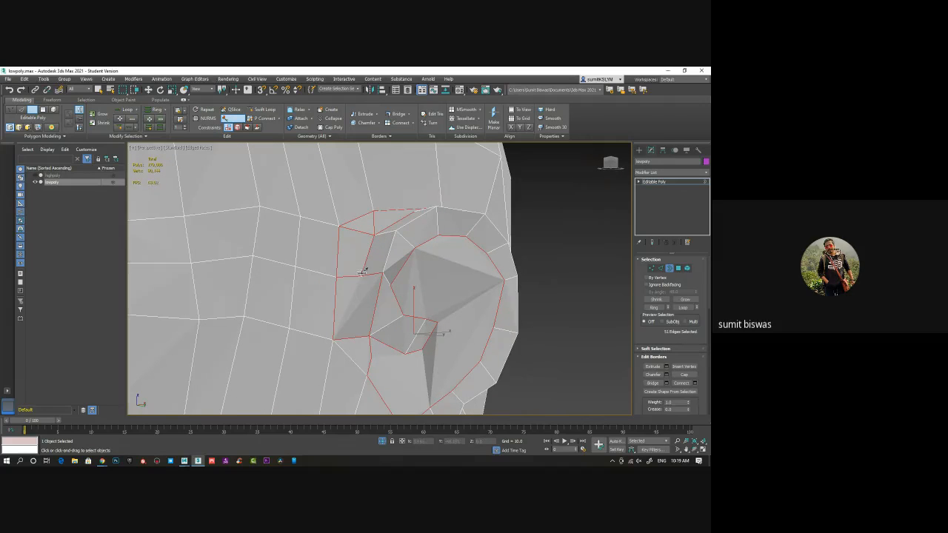
click(362, 277)
click(357, 335)
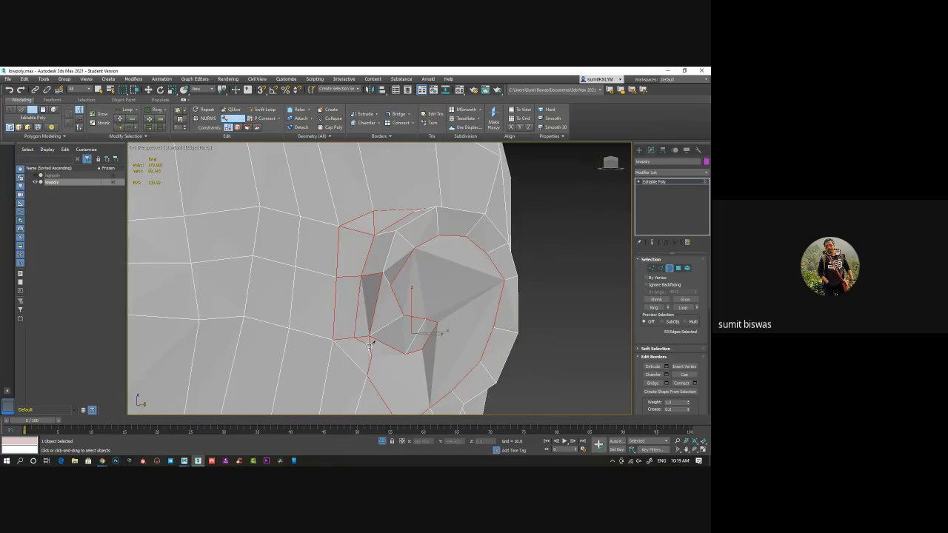
Cut an edge at the cap's lower front corner, beside the bottom of the ear opening
click(371, 356)
right_click(344, 345)
scroll(421, 377, down, 4)
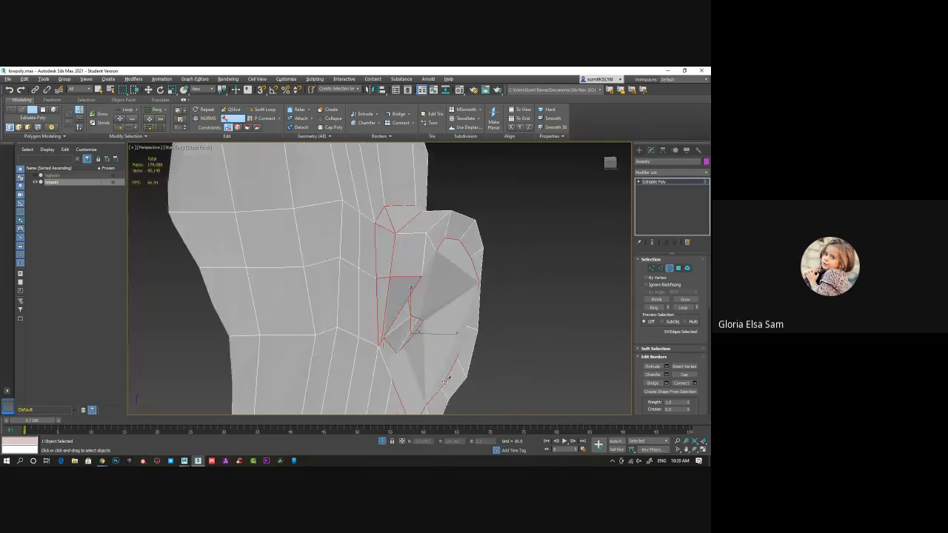
Cut two edges across the cap behind the ear's top, from neighbouring rim vertices to the matching head loop vertices
scroll(421, 378, up, 3)
alt+middle_drag(437, 378, 380, 333)
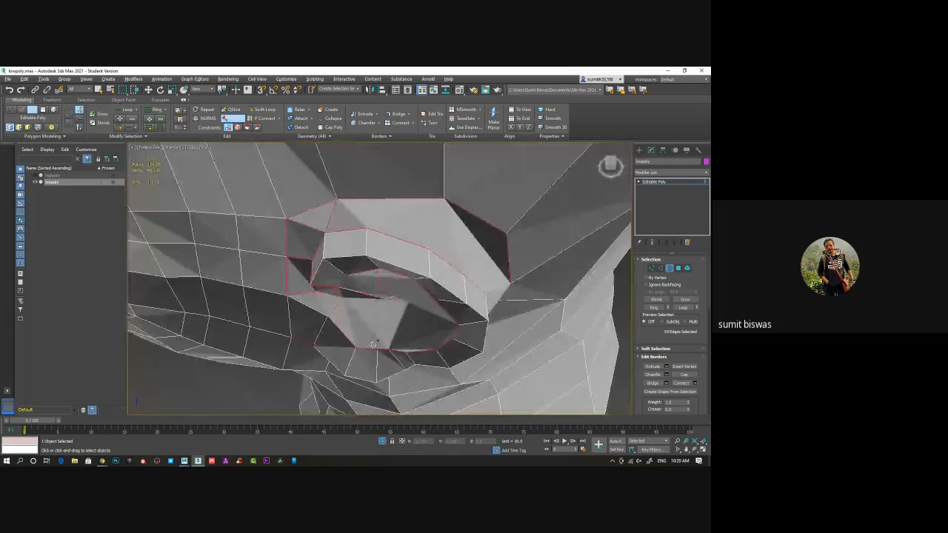
ctrl+click(435, 236)
alt+middle_drag(488, 269, 423, 236)
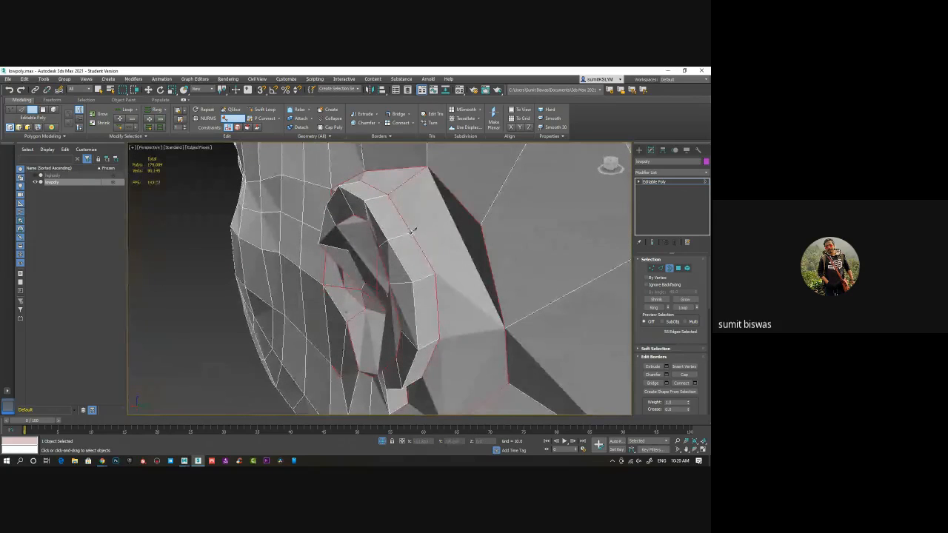
click(412, 232)
click(481, 225)
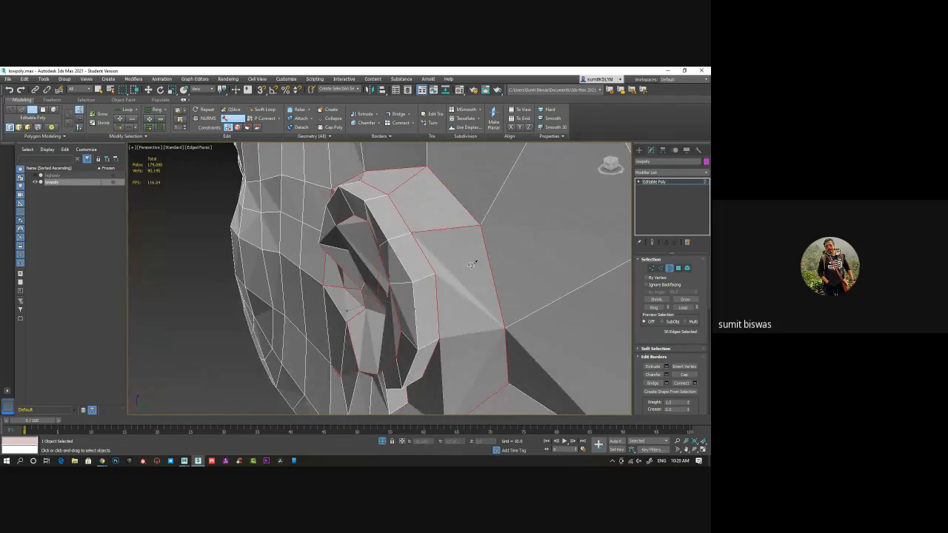
Cut two edges across the cap behind the ear's middle, joining the next rim vertices to the head loop
alt+middle_drag(487, 309, 510, 262)
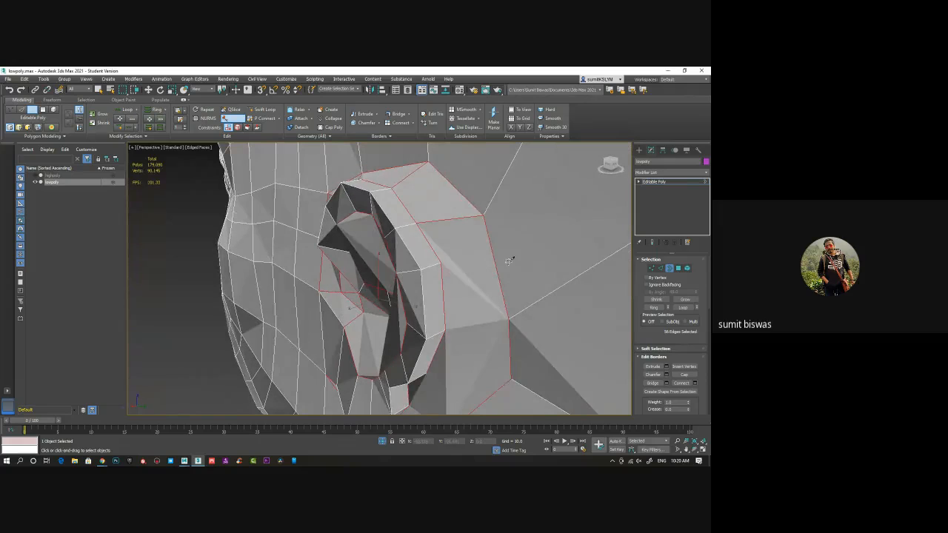
click(445, 328)
click(511, 317)
alt+middle_drag(511, 317, 372, 312)
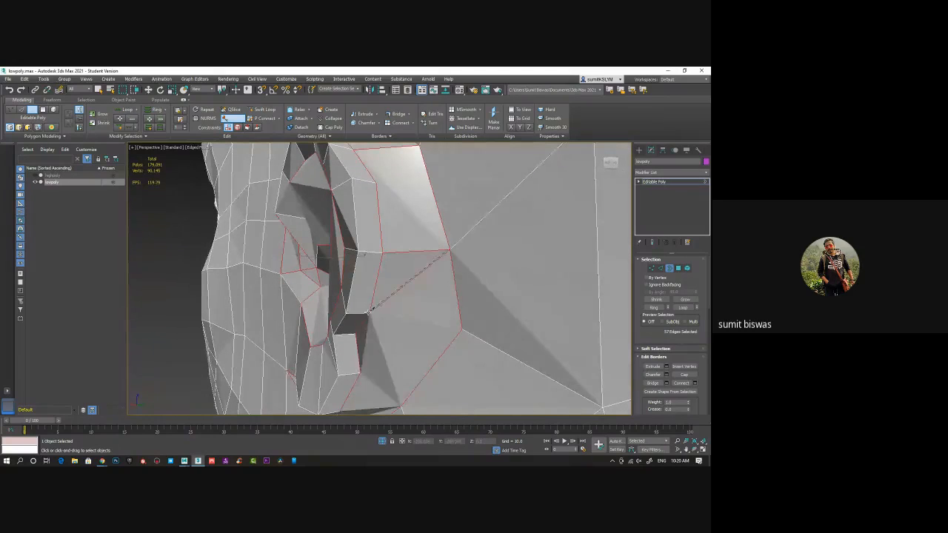
right_click(406, 305)
click(370, 313)
mouse_move(397, 345)
alt+middle_down()
mouse_move(411, 320)
mouse_move(399, 328)
alt+middle_up()
mouse_move(399, 328)
middle_down()
mouse_move(396, 299)
mouse_move(376, 293)
middle_up()
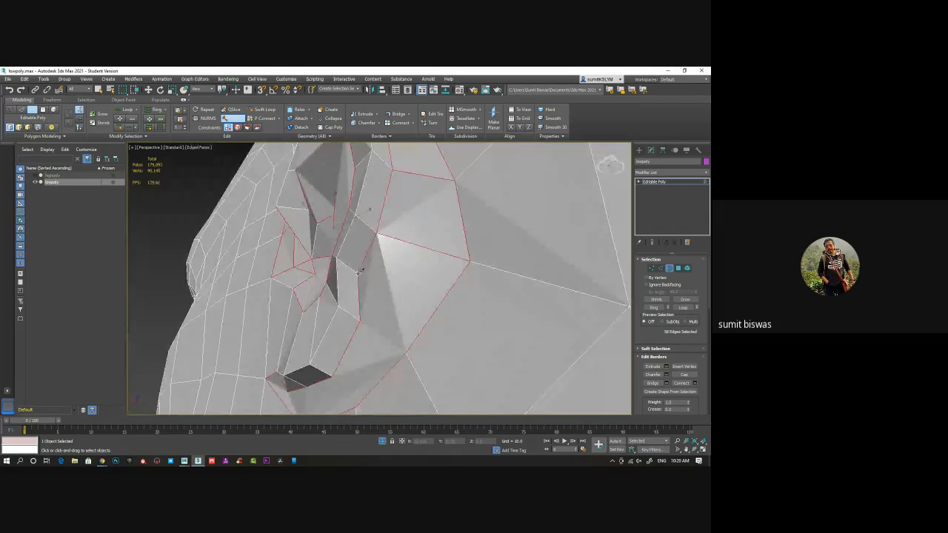
Cut two edges from the rim vertices behind the earlobe to the same head loop vertex
click(360, 275)
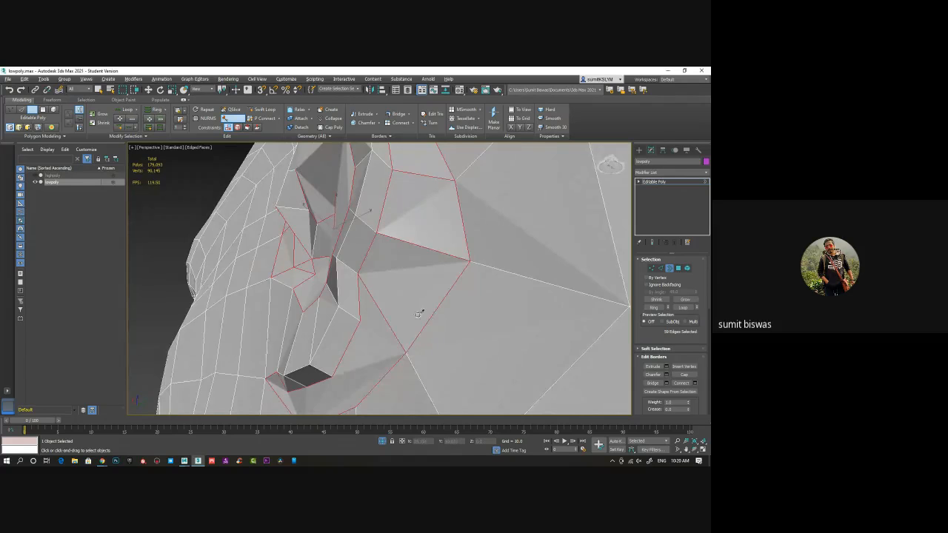
alt+middle_drag(419, 313, 409, 312)
click(359, 323)
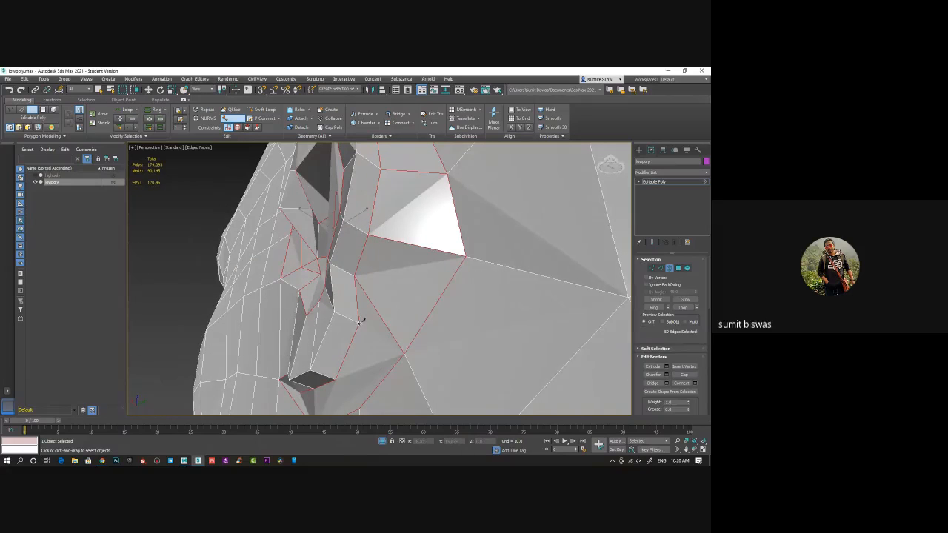
click(405, 354)
Cut two edges across the cap under the earlobe, from the lobe's rear corner and middle vertex to the head loop
alt+middle_drag(449, 332, 445, 302)
click(388, 270)
click(408, 304)
right_click(408, 304)
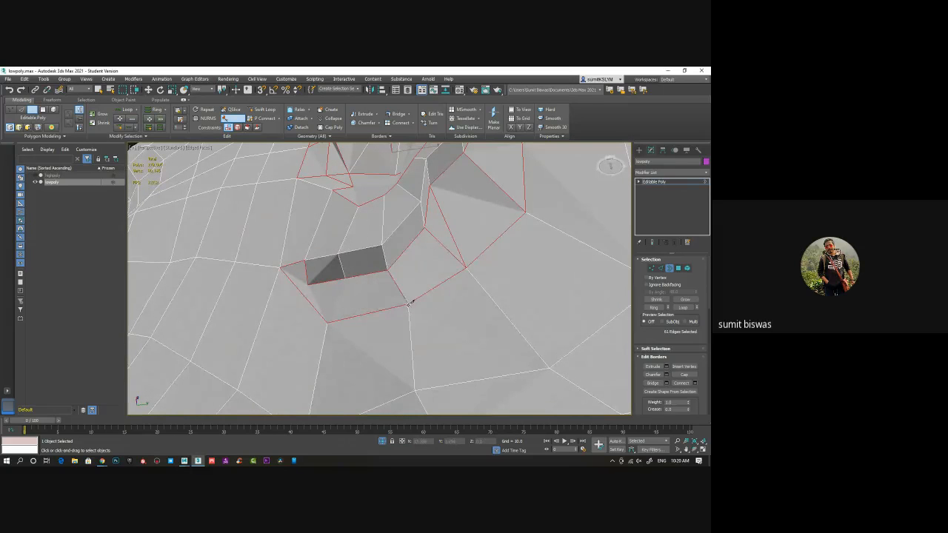
alt+middle_drag(349, 304, 309, 291)
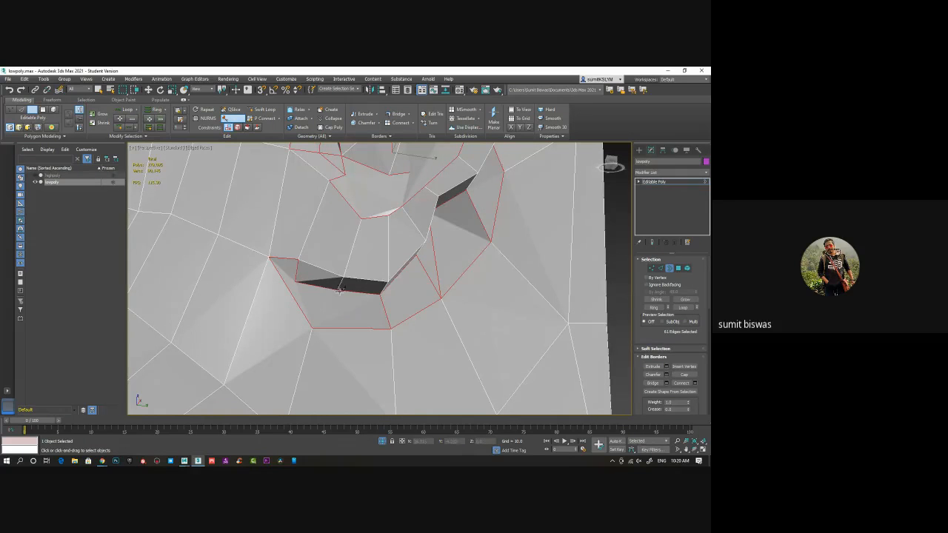
ctrl+click(326, 307)
Leave the border level and insert a Swift Loop down the neck from the cap edge in front of the earlobe
alt+drag(404, 308, 390, 323)
scroll(377, 312, down, 3)
alt+middle_drag(389, 324, 428, 308)
click(670, 269)
right_click(515, 303)
click(372, 339)
alt+middle_drag(328, 289, 326, 308)
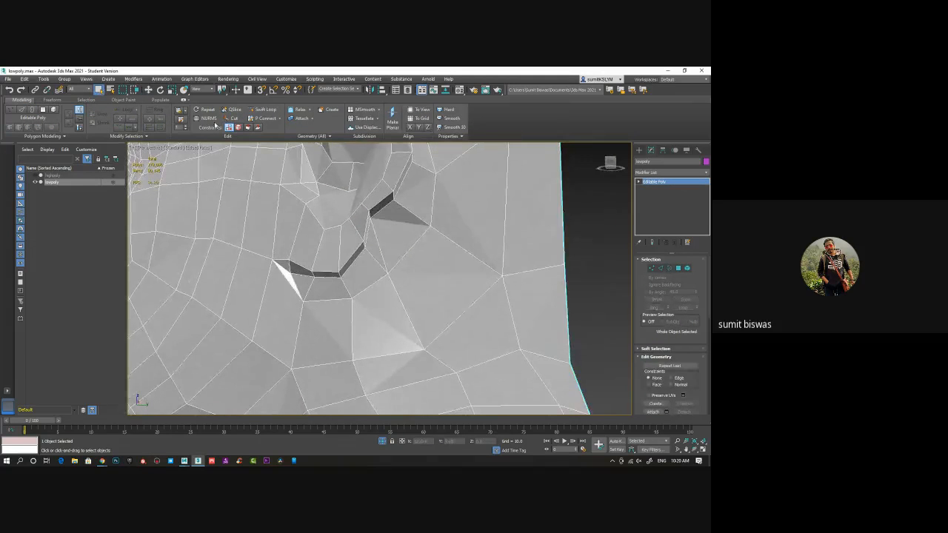
click(270, 110)
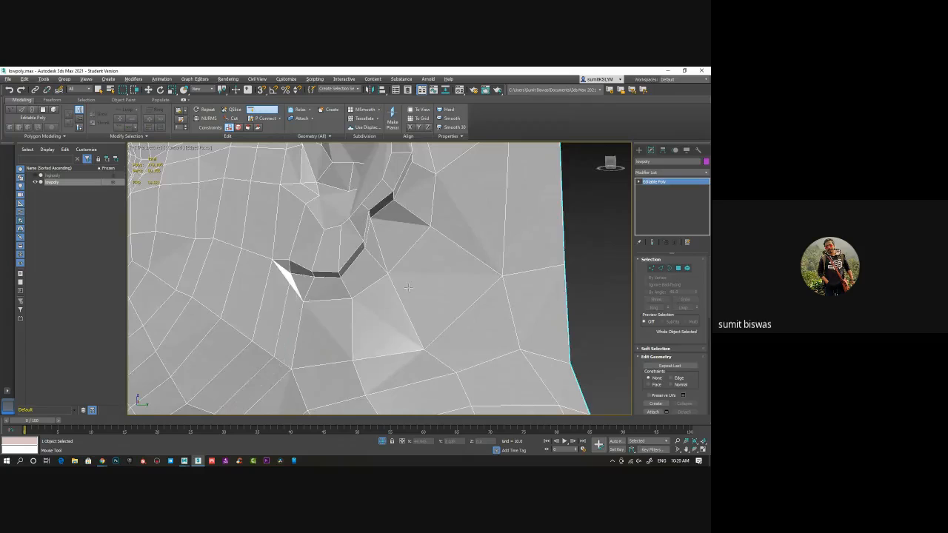
alt+middle_drag(408, 288, 316, 268)
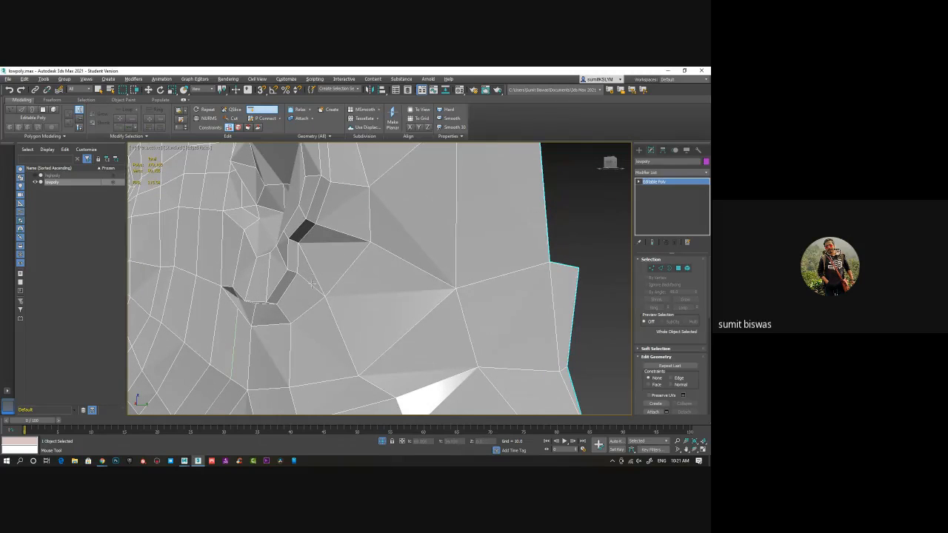
alt+middle_drag(295, 276, 330, 283)
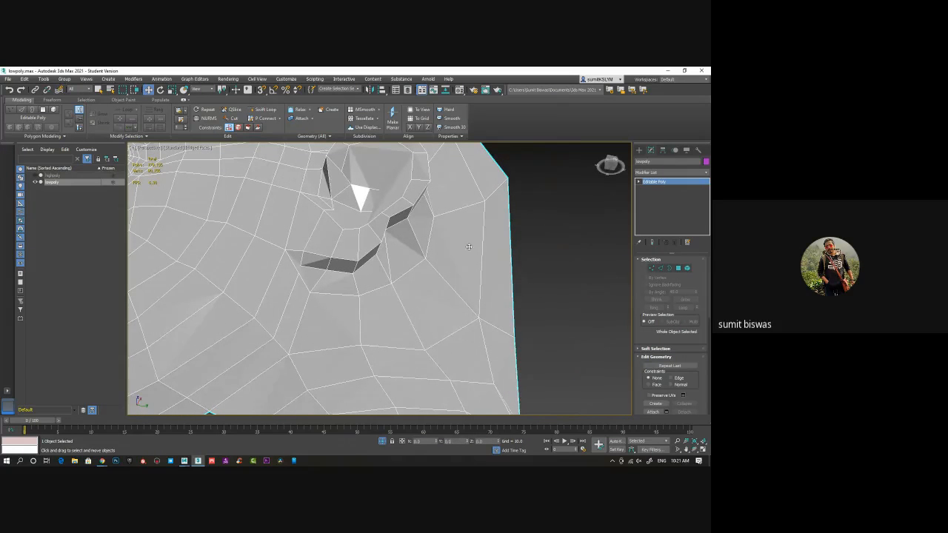
Connect the earlobe's lower front rim vertex to the end vertex of the new neck loop
key(1)
scroll(295, 271, up, 3)
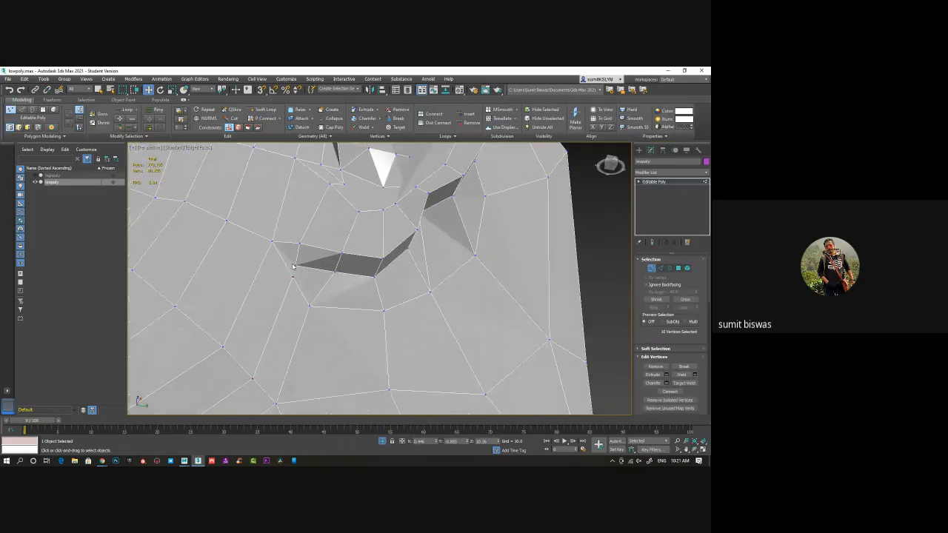
click(294, 265)
ctrl+click(293, 276)
click(672, 395)
mouse_move(328, 313)
alt+middle_down()
mouse_move(338, 343)
mouse_move(369, 340)
mouse_move(328, 345)
mouse_move(337, 317)
alt+middle_up()
right_click(286, 251)
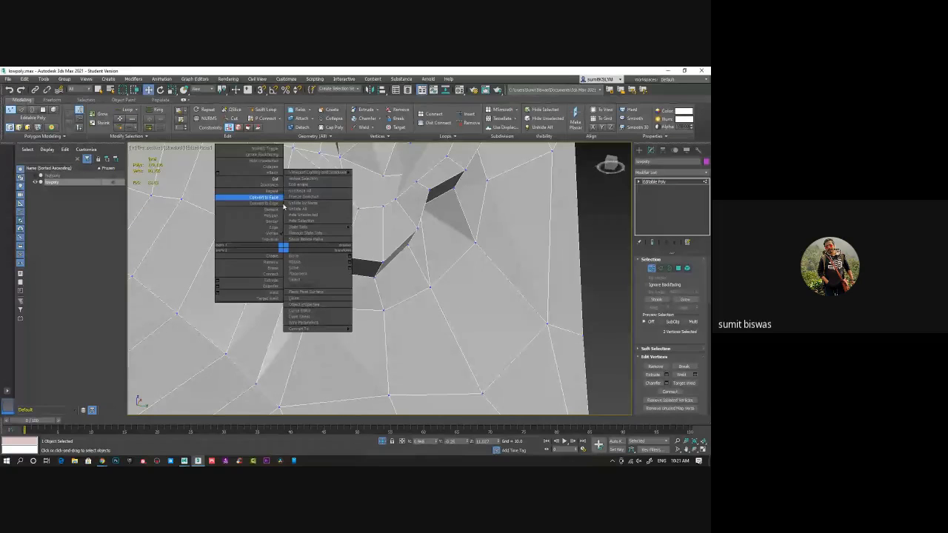
click(191, 314)
Remove the diagonal edge that joins the notch behind the ear to the head loop vertex below it
click(660, 268)
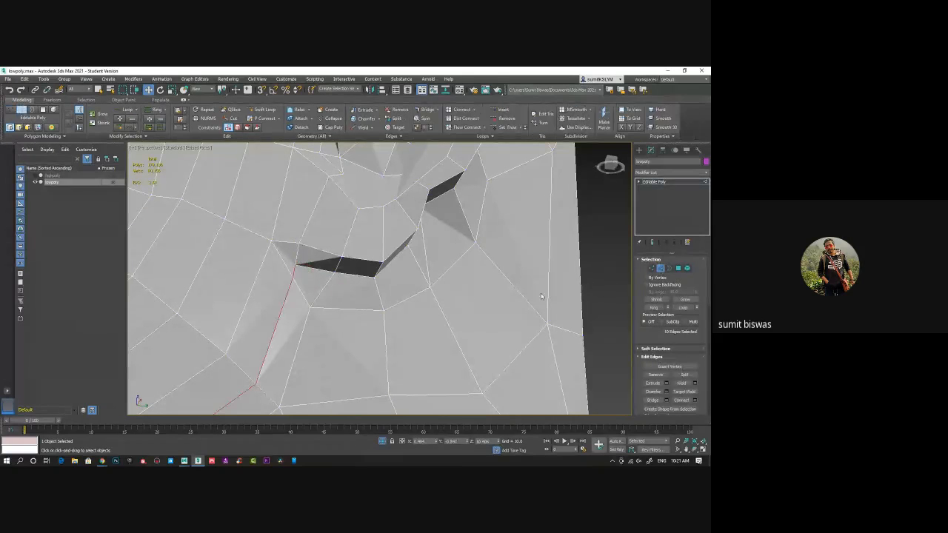
click(327, 289)
ctrl+click(376, 288)
ctrl+click(415, 261)
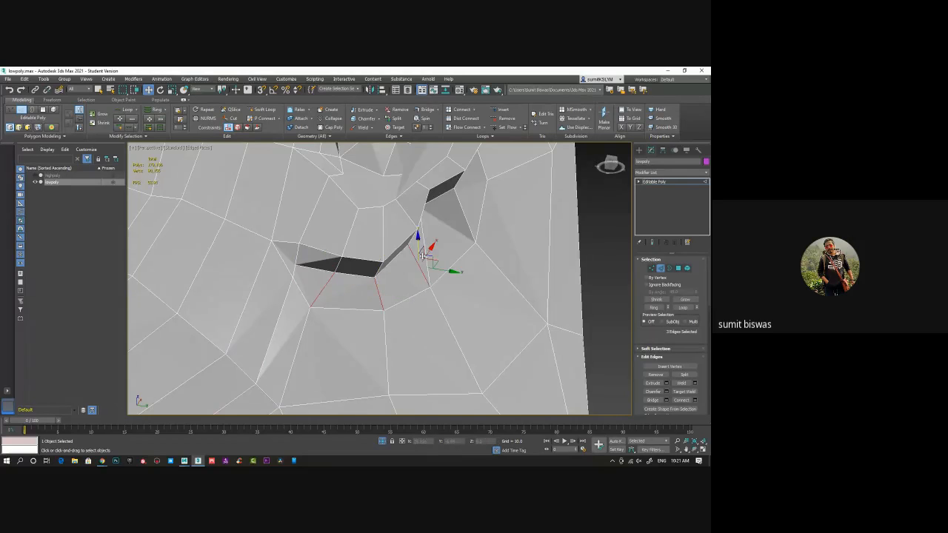
ctrl+click(424, 238)
alt+middle_drag(481, 303, 444, 280)
middle_drag(445, 280, 368, 314)
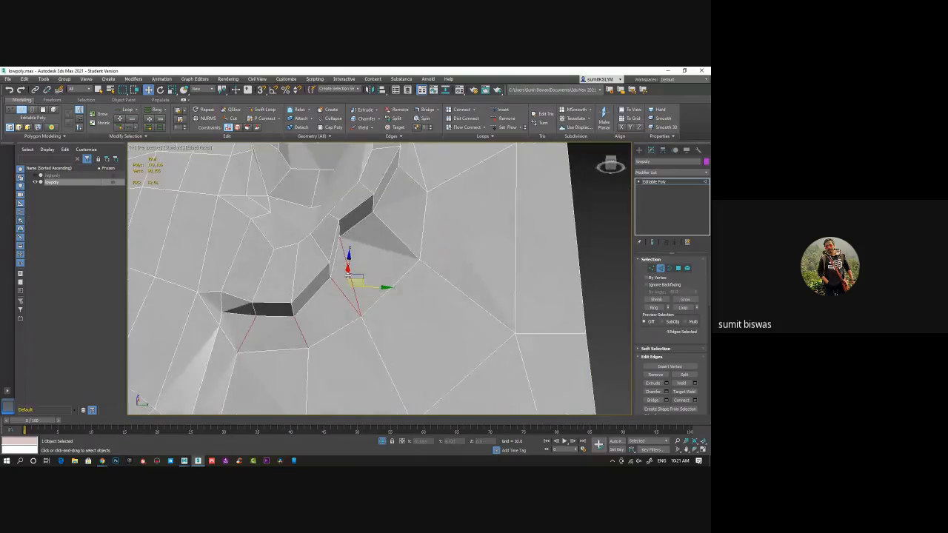
click(349, 252)
key(BackSpace)
alt+middle_drag(383, 273, 355, 301)
Insert two Swift Loops from behind the ear towards the back of the head, one below and one above the ear's middle
click(263, 109)
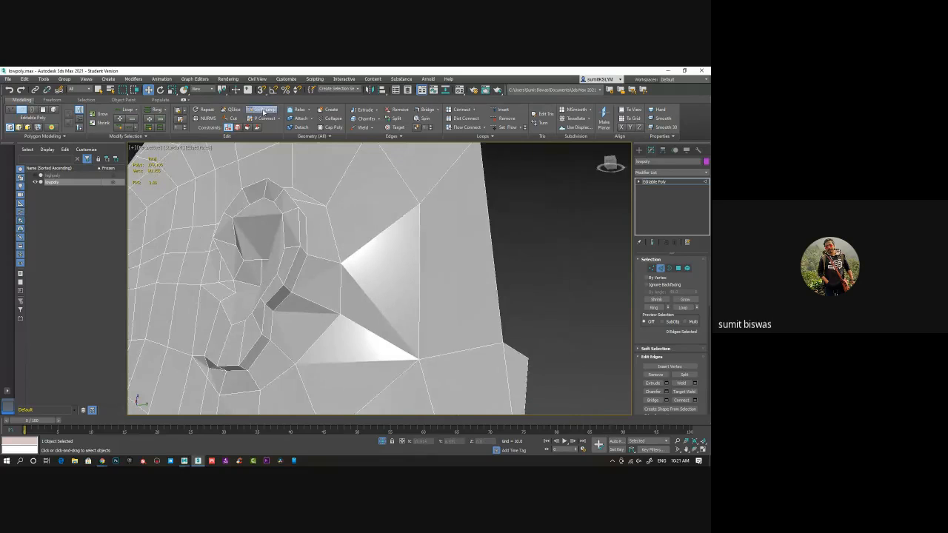
click(333, 354)
alt+middle_drag(391, 269, 407, 255)
click(324, 220)
scroll(408, 256, down, 3)
right_click(594, 288)
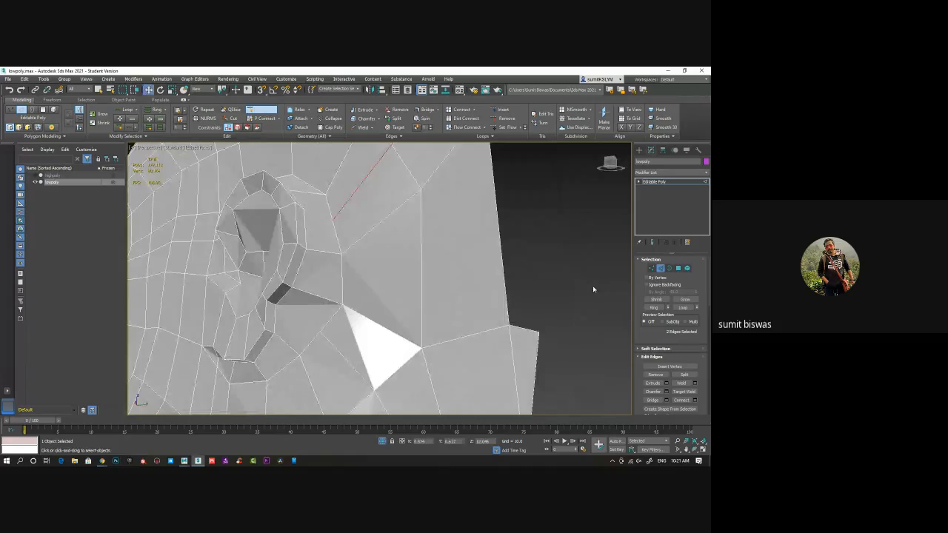
Cut two edges behind the ear, joining the notch and a higher rim vertex to the ends of the new loops
right_click(352, 183)
click(318, 111)
click(277, 304)
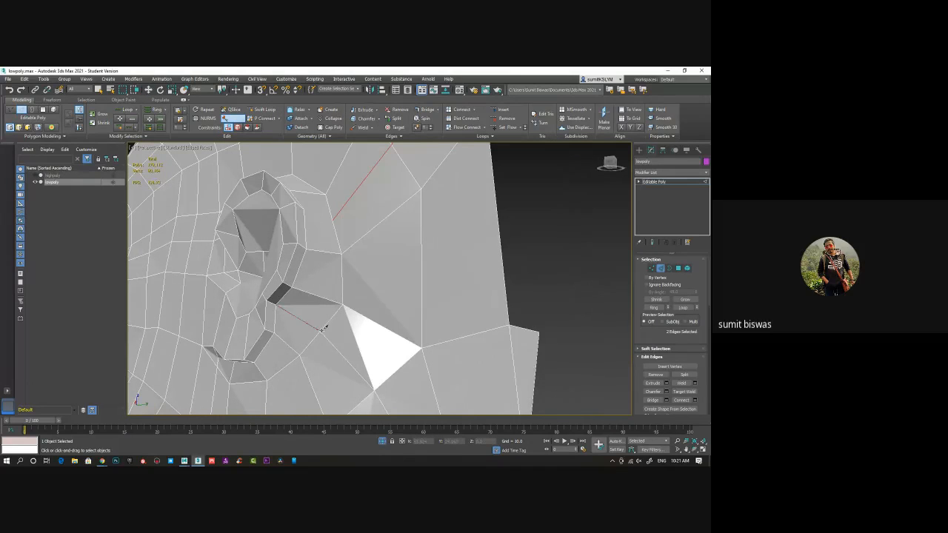
click(321, 331)
right_click(372, 296)
alt+middle_drag(355, 242, 295, 272)
click(300, 229)
click(332, 224)
right_click(416, 210)
Cut two edges in the lower inner ear cap, fanning from its bottom vertex to the vertices above it
drag(290, 252, 320, 294)
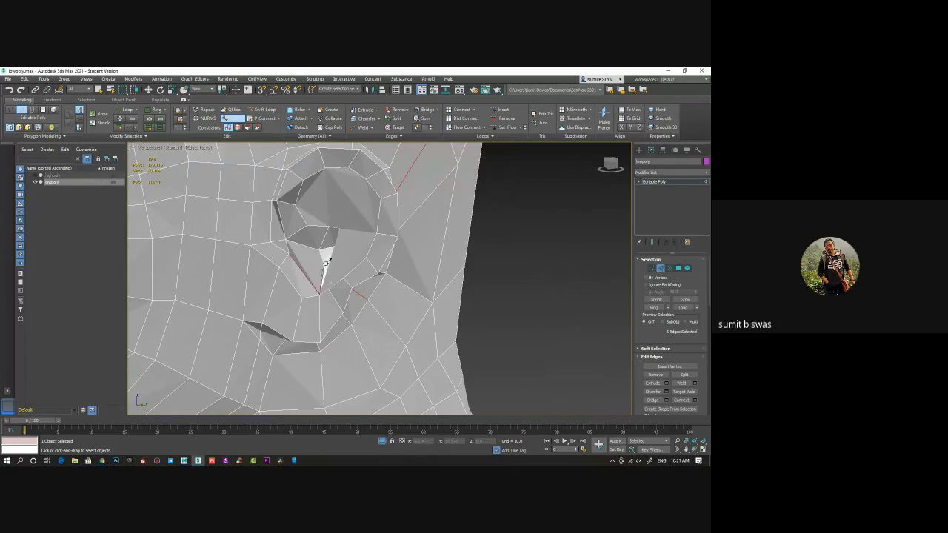
right_click(328, 260)
mouse_move(361, 292)
alt+middle_down()
mouse_move(327, 281)
mouse_move(327, 257)
alt+middle_up()
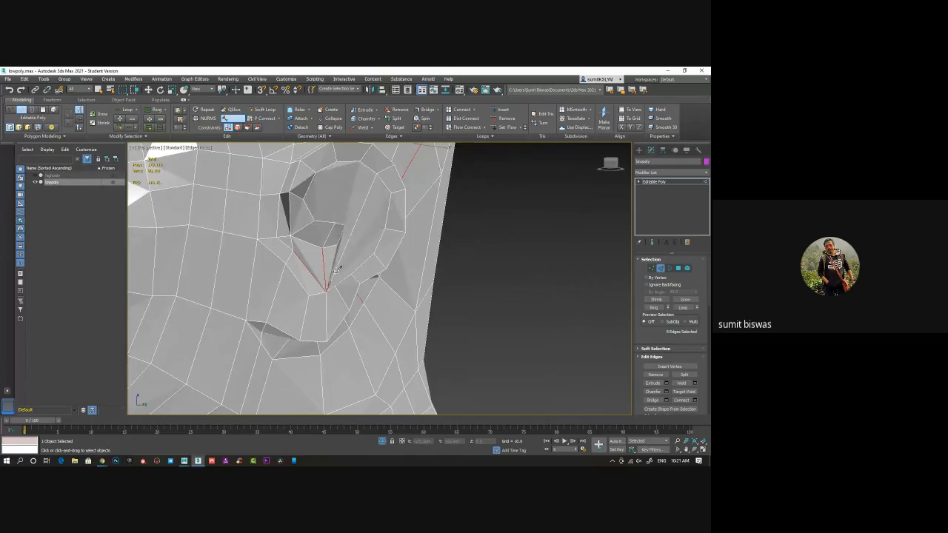
Cut two edges in the upper inner ear cap, from the middle vertices up to the inner rim's top vertices
mouse_move(323, 246)
alt+middle_down()
mouse_move(336, 247)
mouse_move(337, 215)
alt+middle_up()
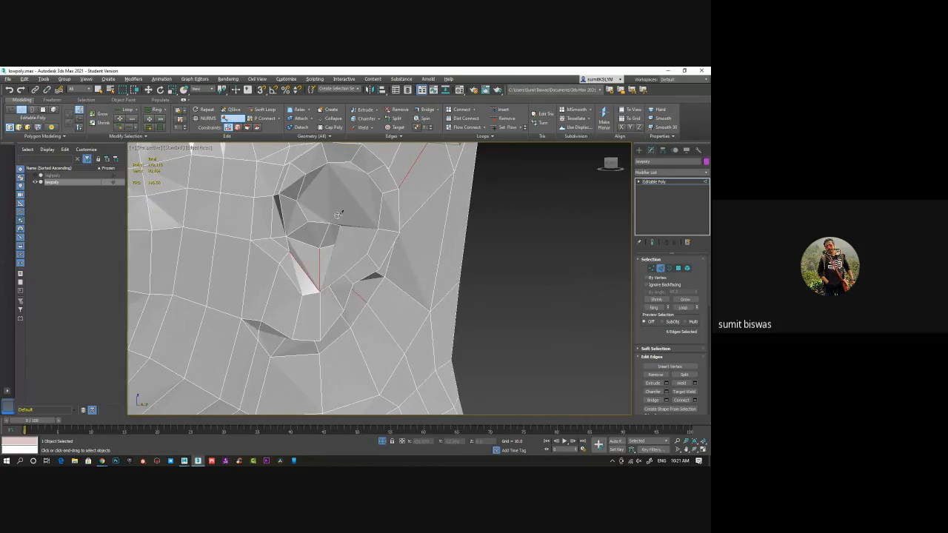
click(306, 175)
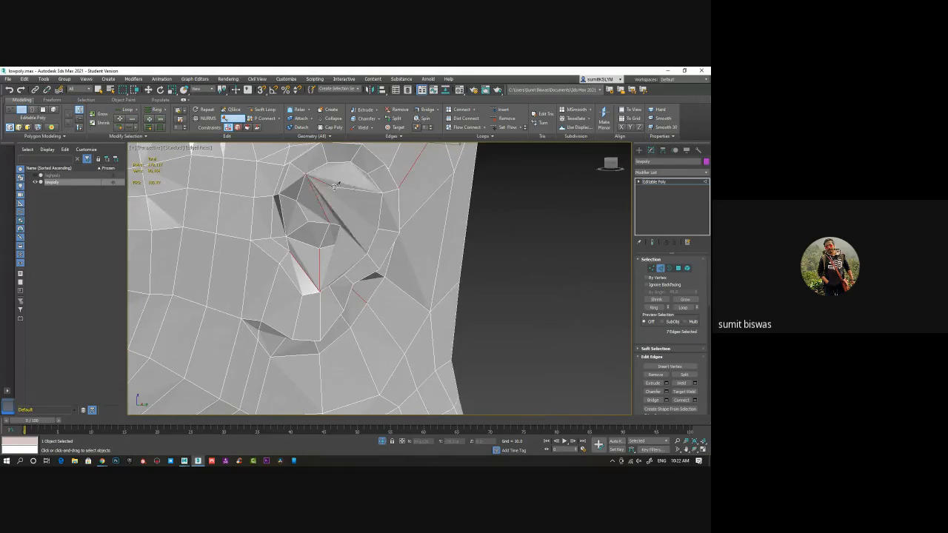
right_click(333, 194)
alt+middle_drag(350, 215, 347, 222)
click(341, 223)
click(356, 163)
right_click(357, 178)
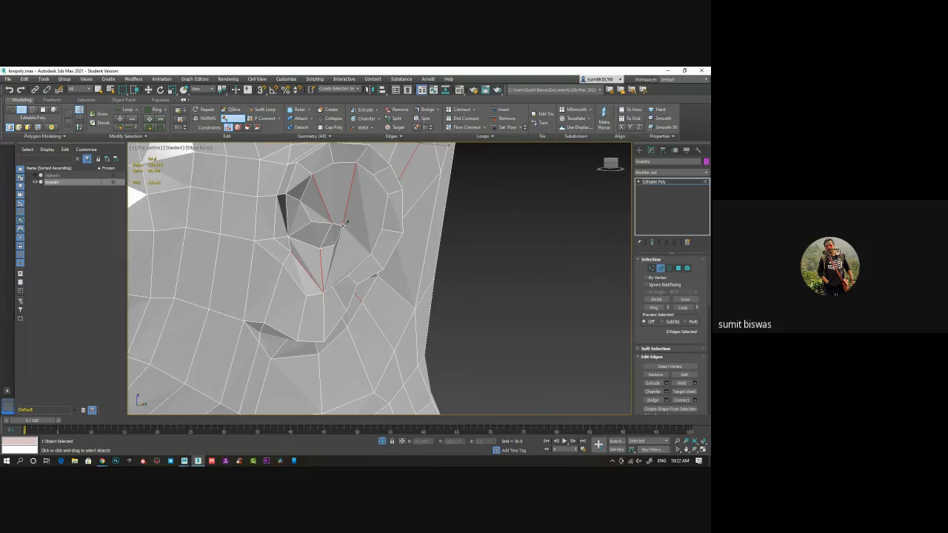
Cut two edges in the inner ear cap, from the middle vertices across to the rear inner rim
click(343, 226)
click(383, 230)
right_click(368, 207)
alt+middle_drag(346, 258, 373, 265)
click(339, 246)
click(376, 254)
right_click(368, 234)
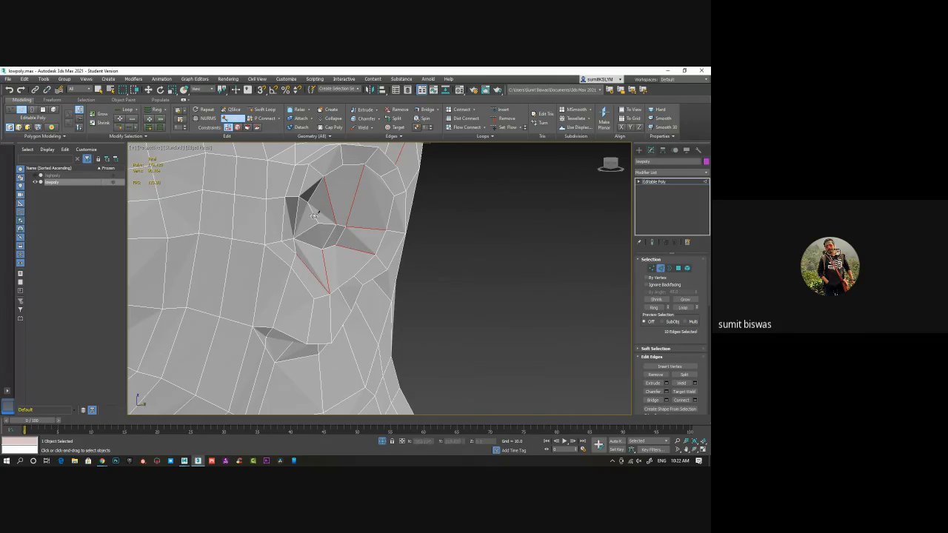
Leave the edge level and insert Swift Loops around the ear and up the side of the head above it
alt+middle_drag(347, 273, 351, 245)
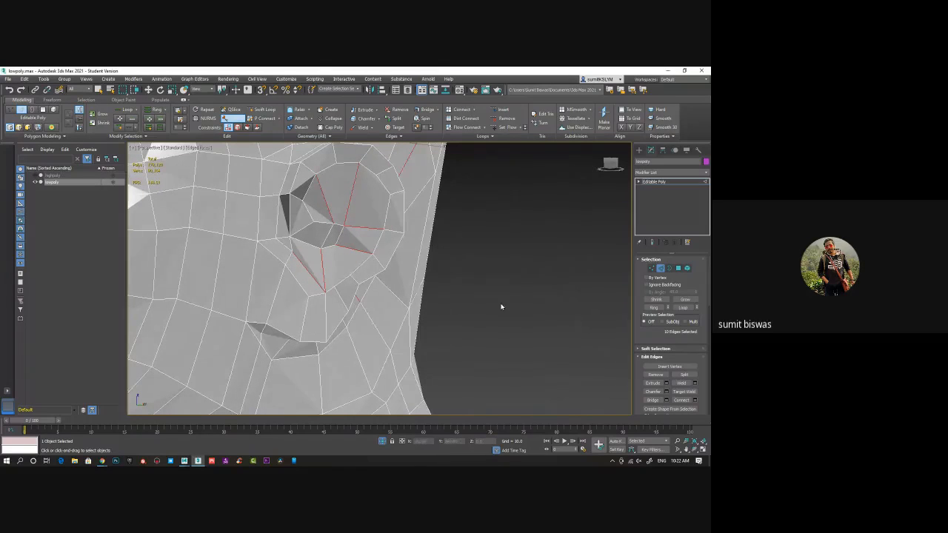
click(662, 270)
middle_drag(417, 263, 624, 267)
scroll(423, 282, down, 5)
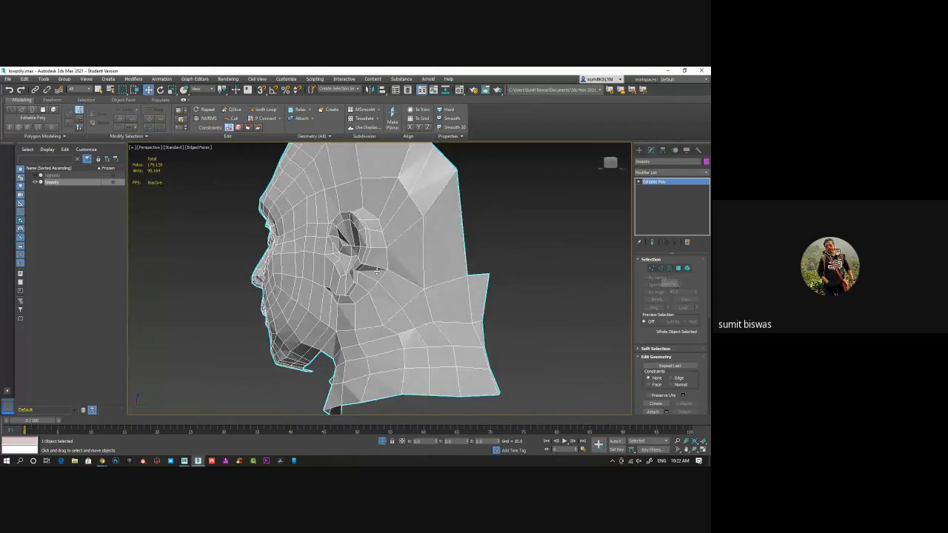
alt+middle_drag(377, 272, 380, 284)
click(265, 110)
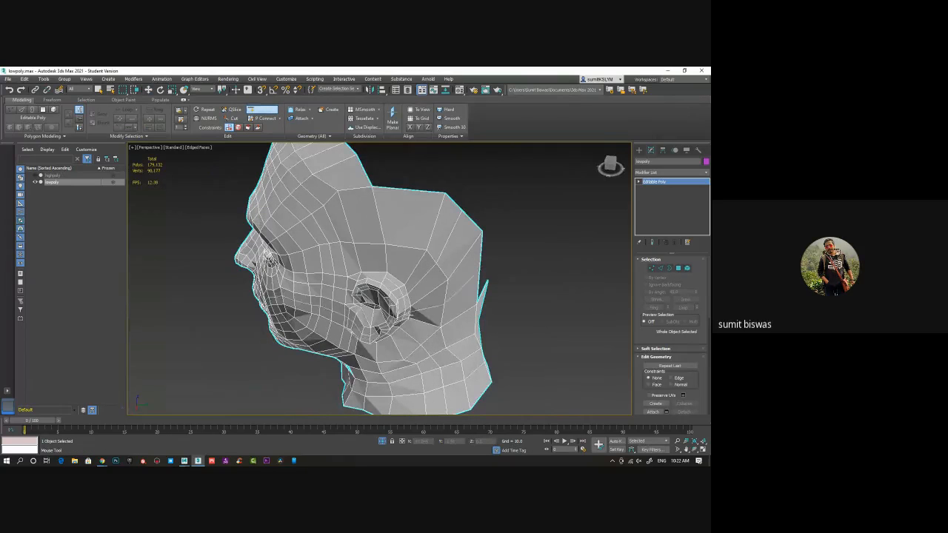
alt+middle_drag(374, 296, 460, 300)
scroll(461, 300, up, 10)
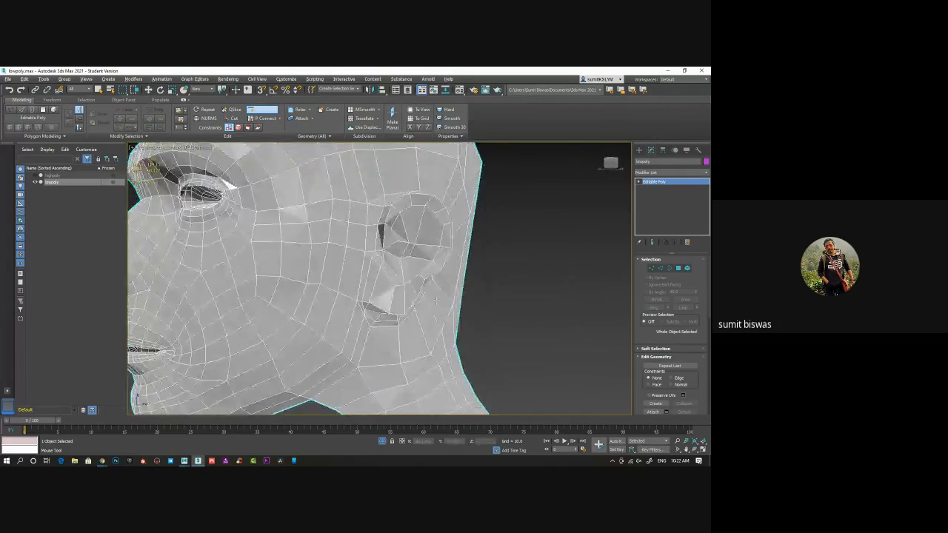
middle_drag(482, 271, 464, 303)
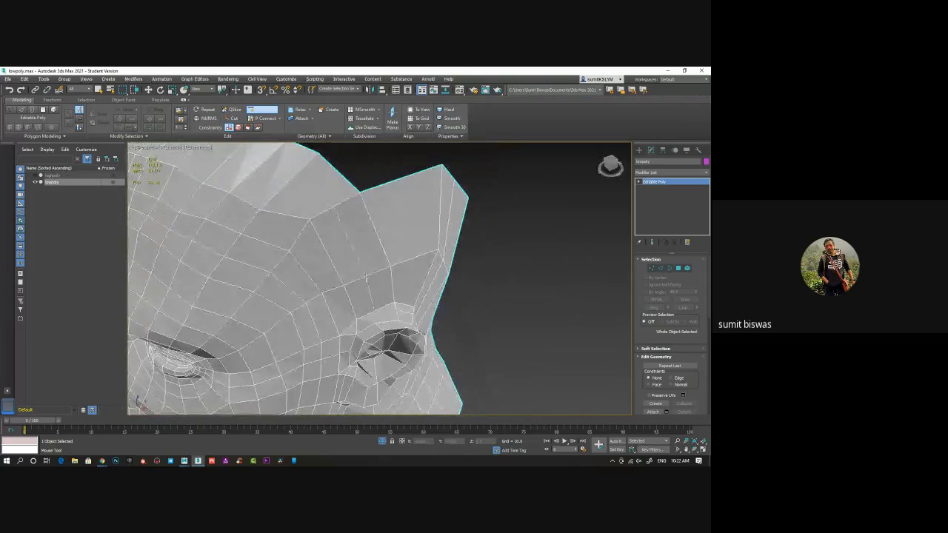
key(w)
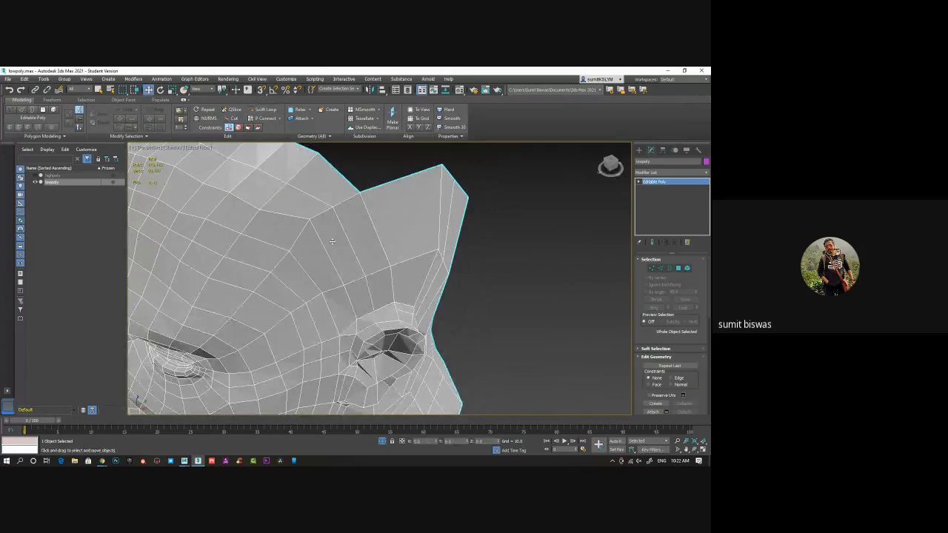
Cut an edge across the strip above the ear's upper front rim and switch to vertex level
right_click(340, 254)
click(330, 198)
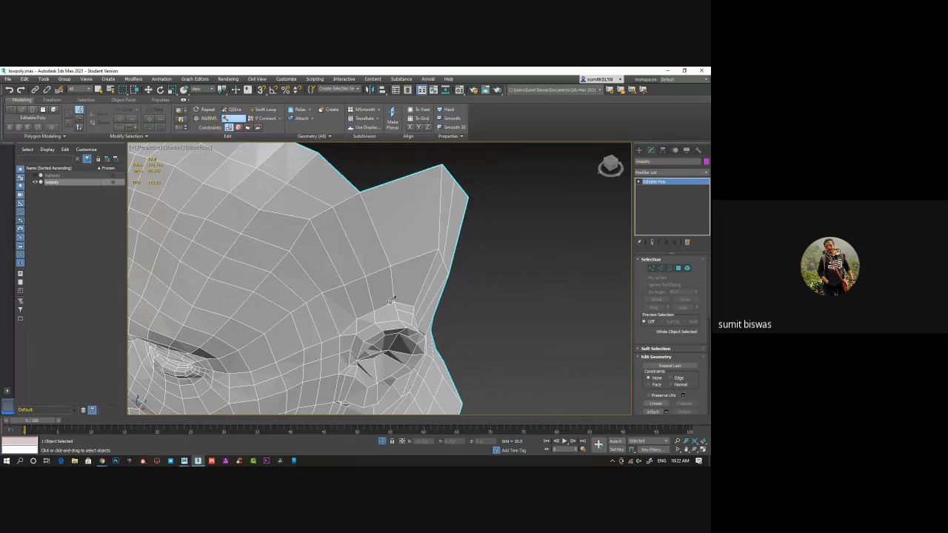
scroll(380, 305, up, 2)
click(360, 288)
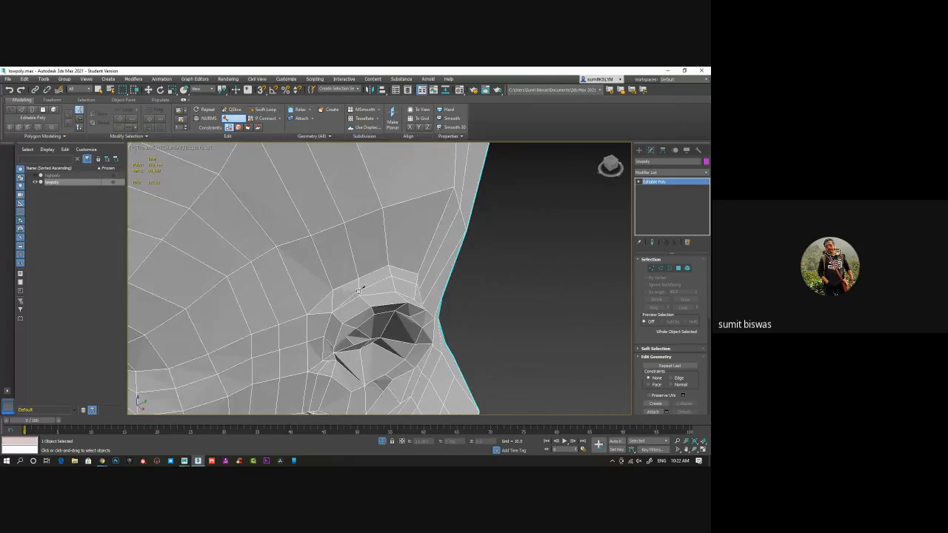
click(333, 300)
right_click(392, 292)
click(652, 269)
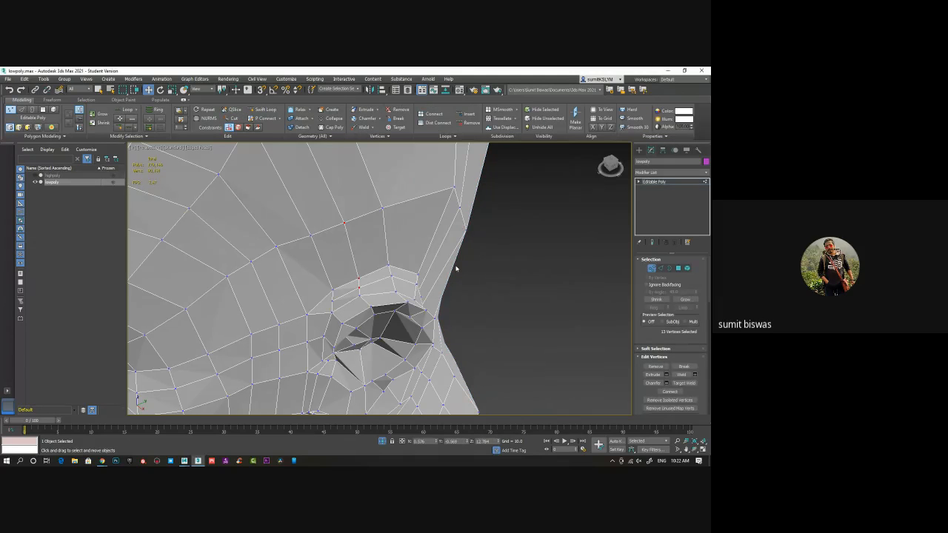
key(q)
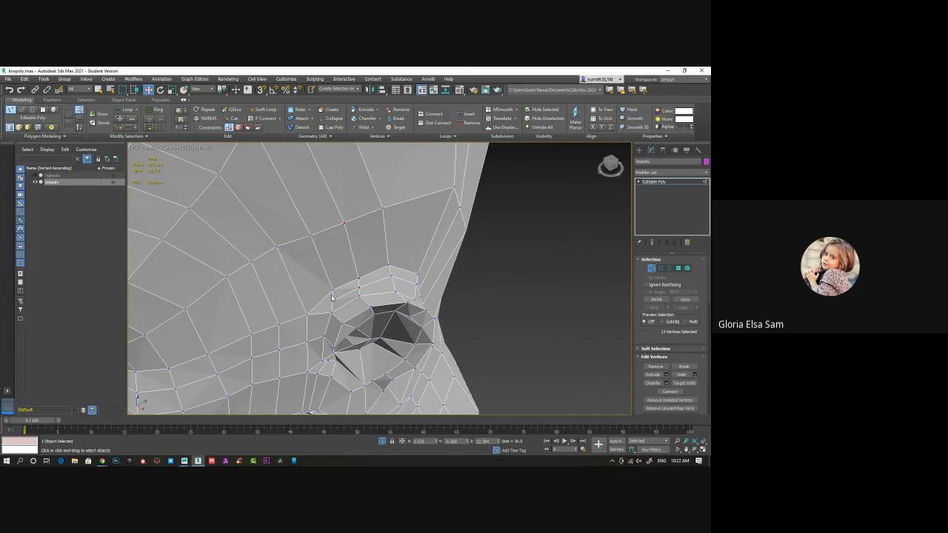
Adjust the position of the vertex at the upper front of the ear rim
click(332, 296)
drag(363, 288, 367, 284)
drag(367, 286, 370, 284)
click(102, 461)
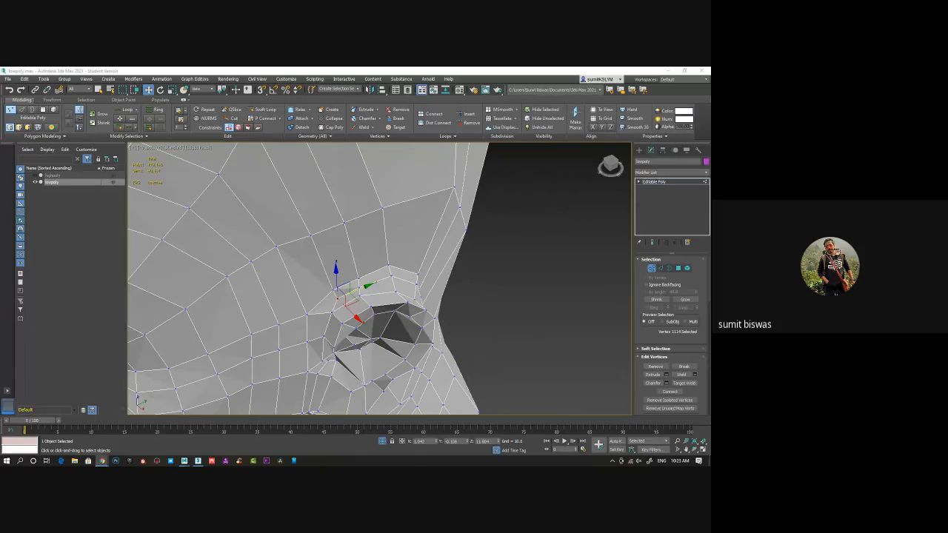
alt+middle_drag(408, 339, 348, 301)
Reposition the two neighbouring vertices at the front of the ear opening, moving them downward
click(352, 289)
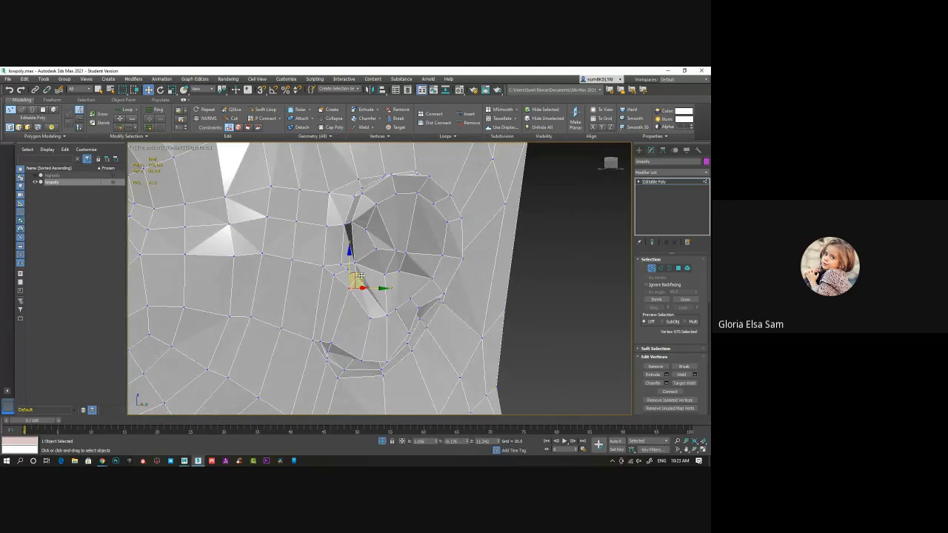
drag(357, 281, 352, 304)
click(334, 277)
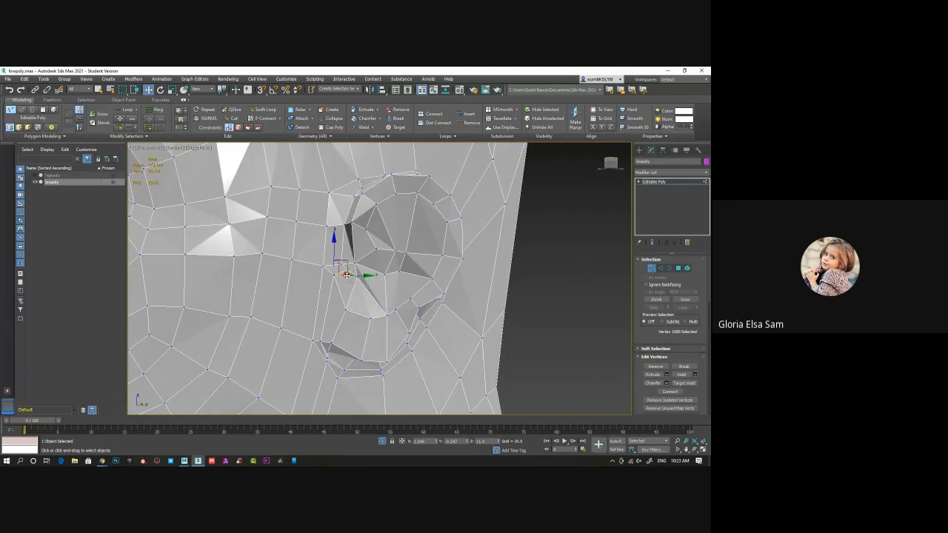
drag(343, 267, 343, 285)
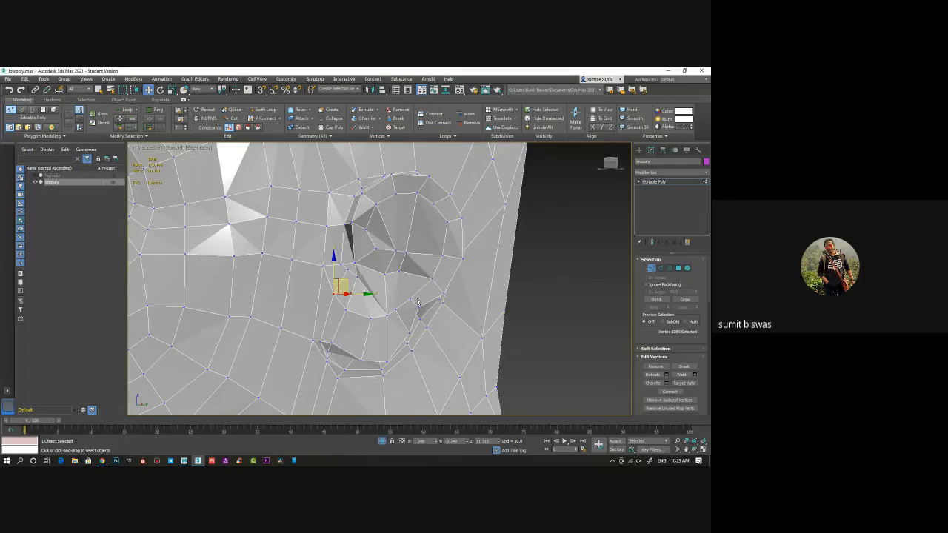
alt+middle_drag(417, 303, 325, 305)
Select the two vertices at the lower back of the ear and move them together up toward the rim
click(451, 311)
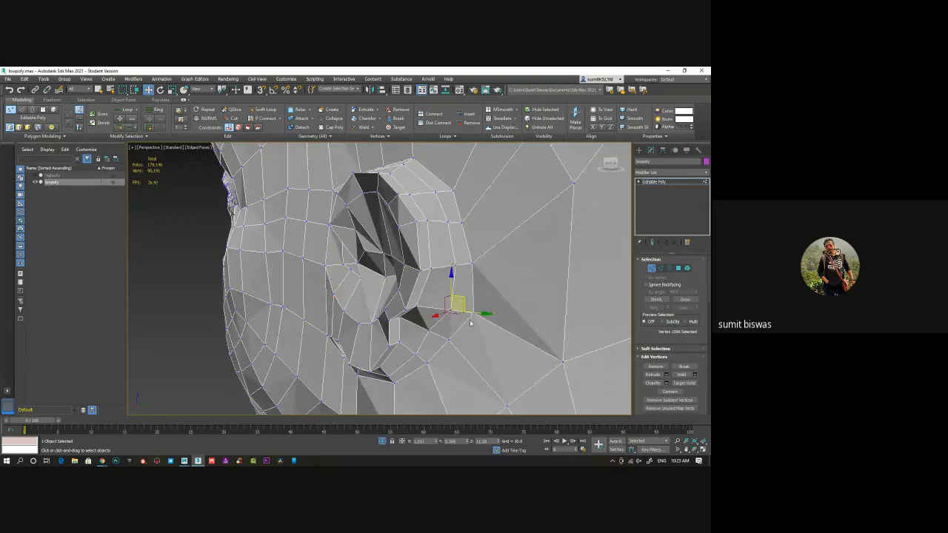
alt+middle_drag(470, 323, 457, 305)
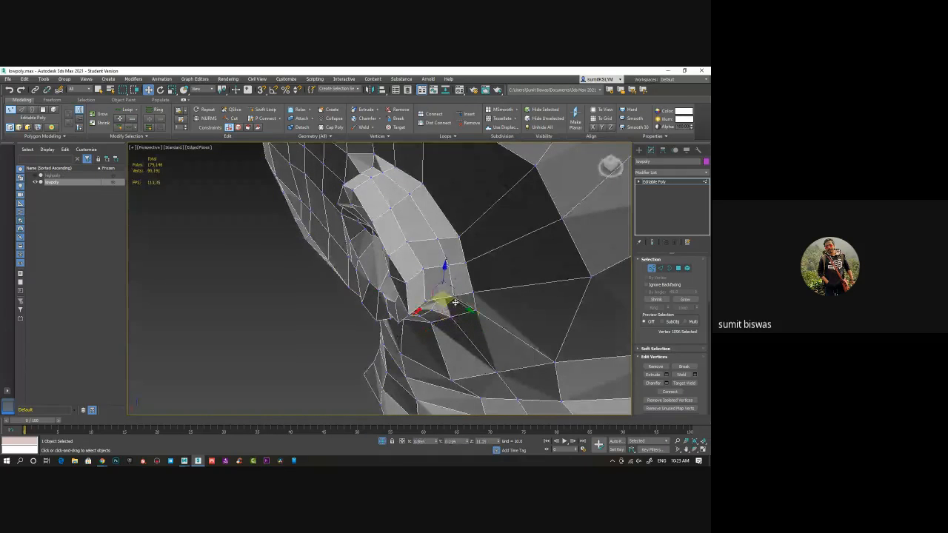
ctrl+click(455, 298)
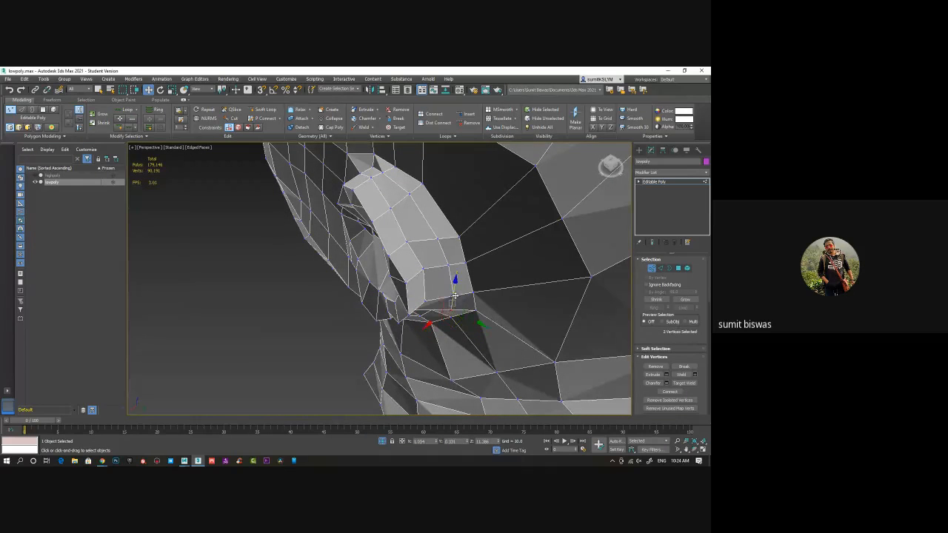
drag(453, 310, 440, 295)
Move two vertices on the lower back side of the ear upward to even out its outer strip
click(448, 265)
alt+middle_drag(449, 268, 448, 282)
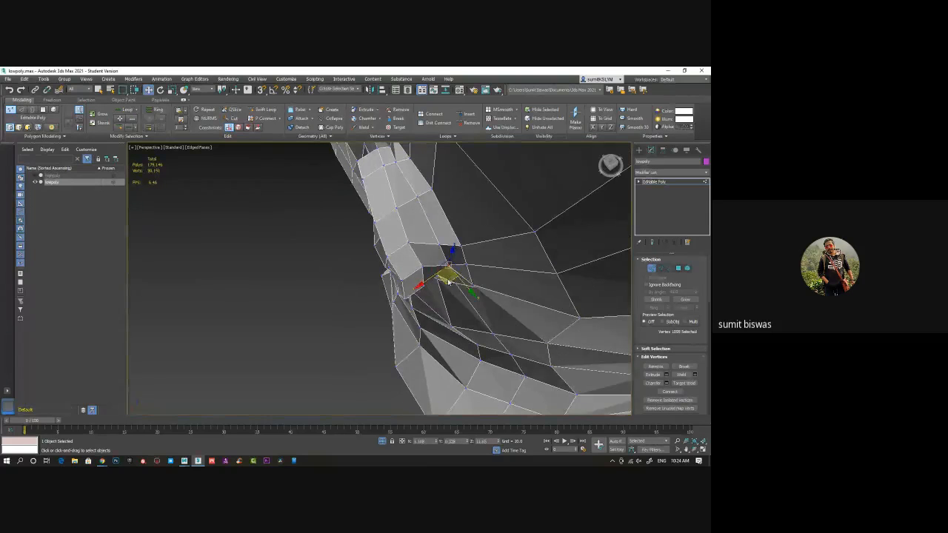
click(449, 286)
click(448, 265)
drag(447, 281, 442, 246)
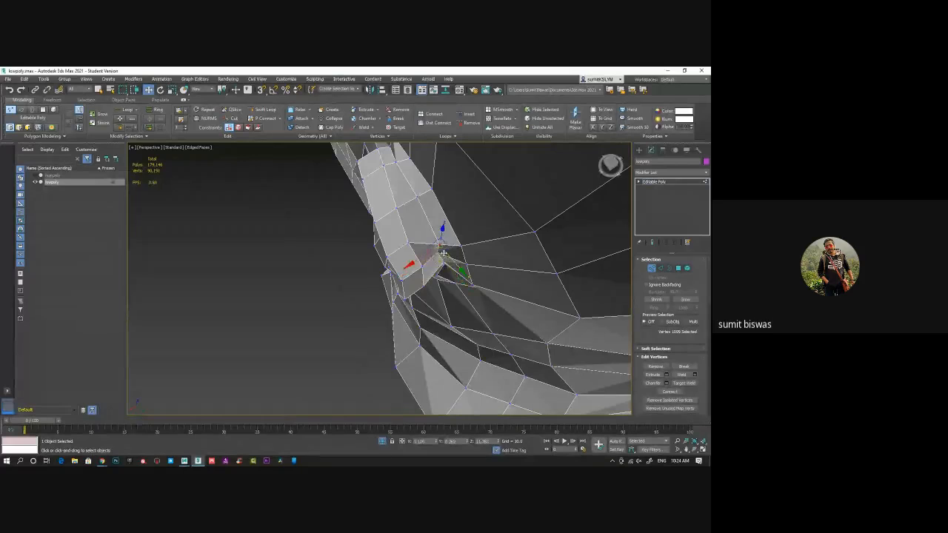
click(447, 269)
click(442, 247)
drag(440, 259, 418, 231)
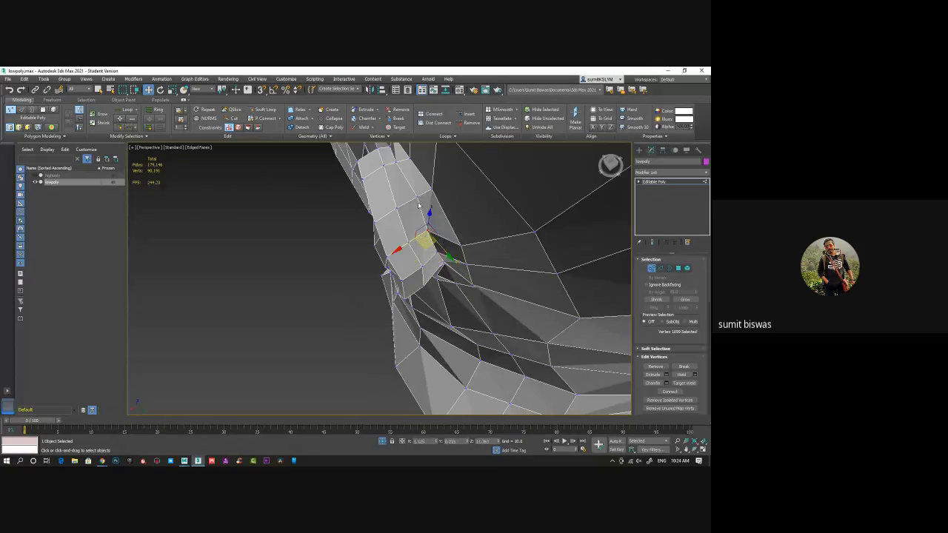
Shift the vertex higher on the back of the ear outward and check the vertex at the ear's top rim
click(418, 199)
alt+middle_drag(418, 200, 438, 178)
drag(417, 175, 413, 179)
click(370, 191)
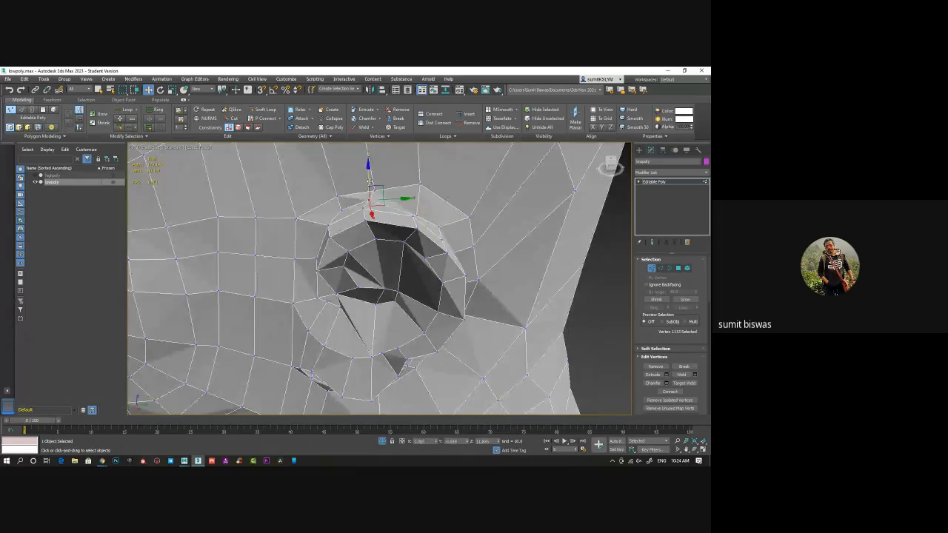
Select the two vertices where the lower back of the ear meets the head and shift them toward the ear
alt+middle_drag(465, 284, 461, 259)
click(462, 257)
ctrl+click(458, 278)
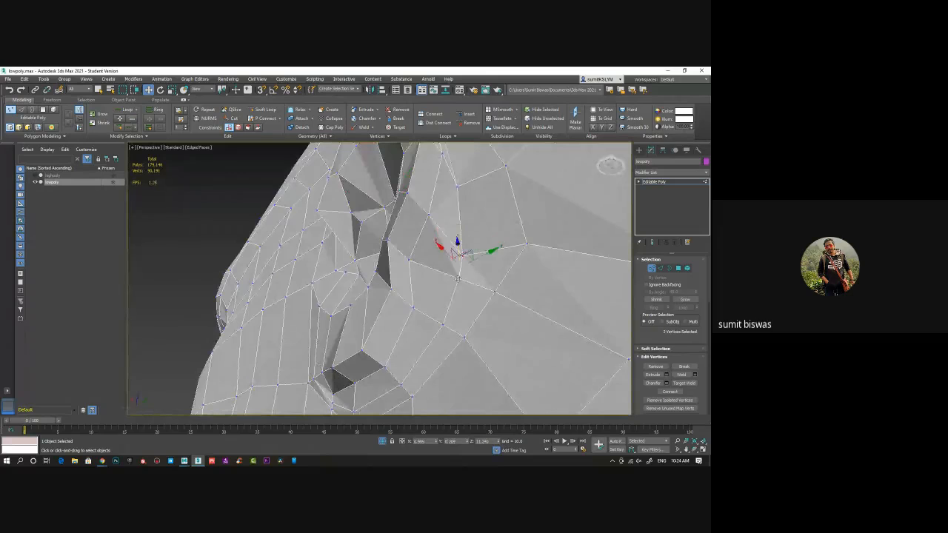
alt+middle_drag(494, 294, 503, 294)
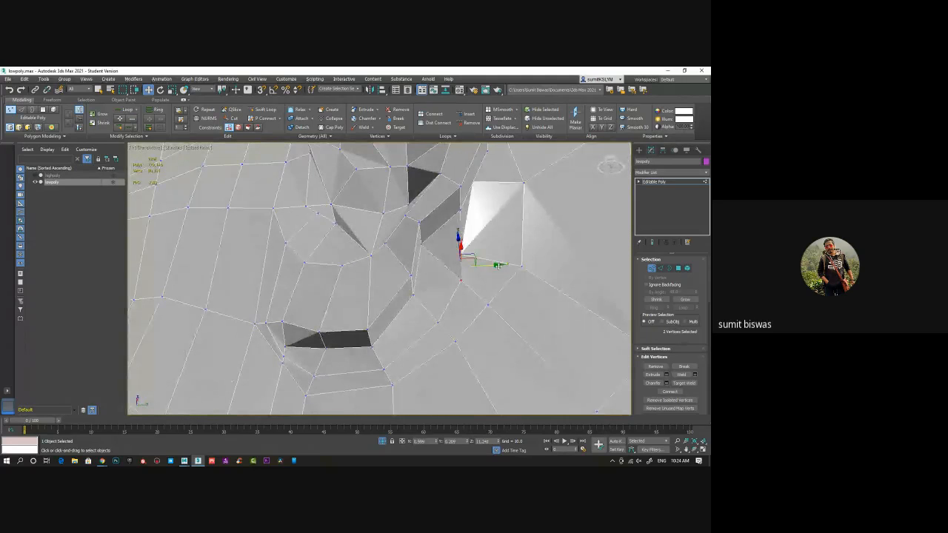
drag(499, 265, 478, 265)
Move the vertices behind and at the rear of the earlobe up toward the ear
click(438, 322)
alt+middle_drag(465, 344, 467, 354)
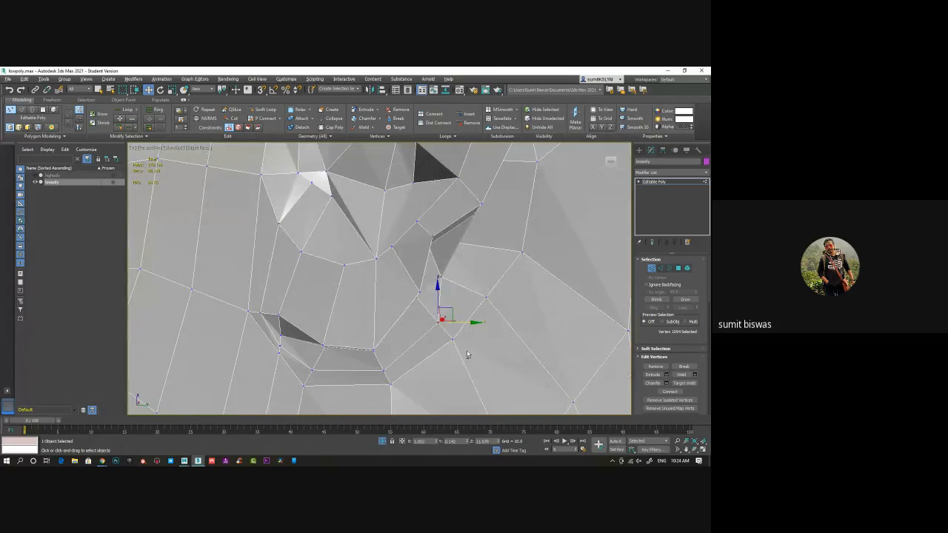
drag(451, 309, 431, 294)
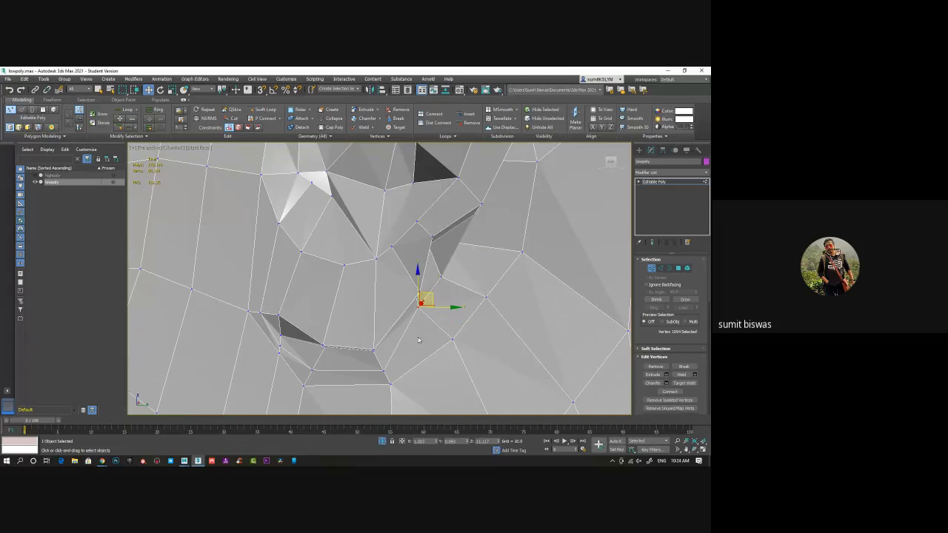
click(385, 370)
drag(393, 357, 387, 334)
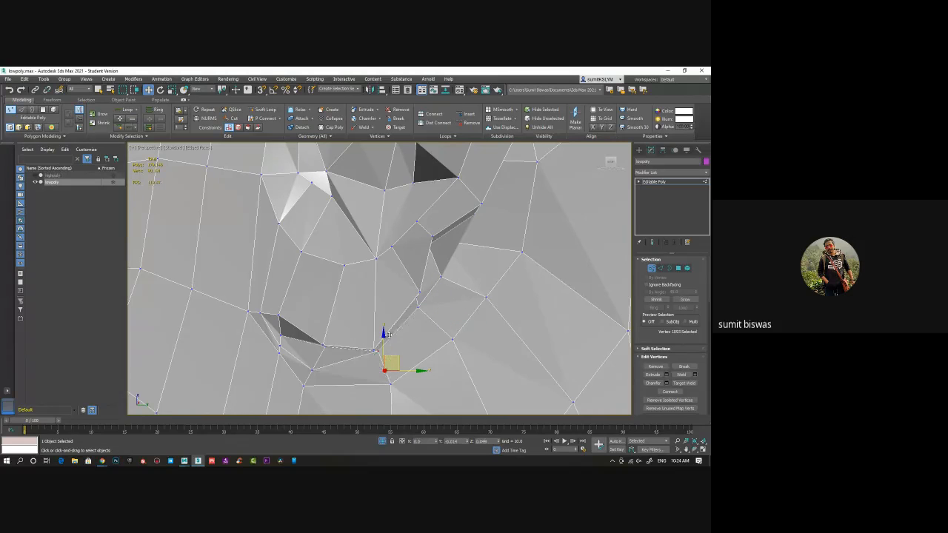
Tighten the earlobe's lower front outline by moving its bottom and front vertices inward
click(311, 370)
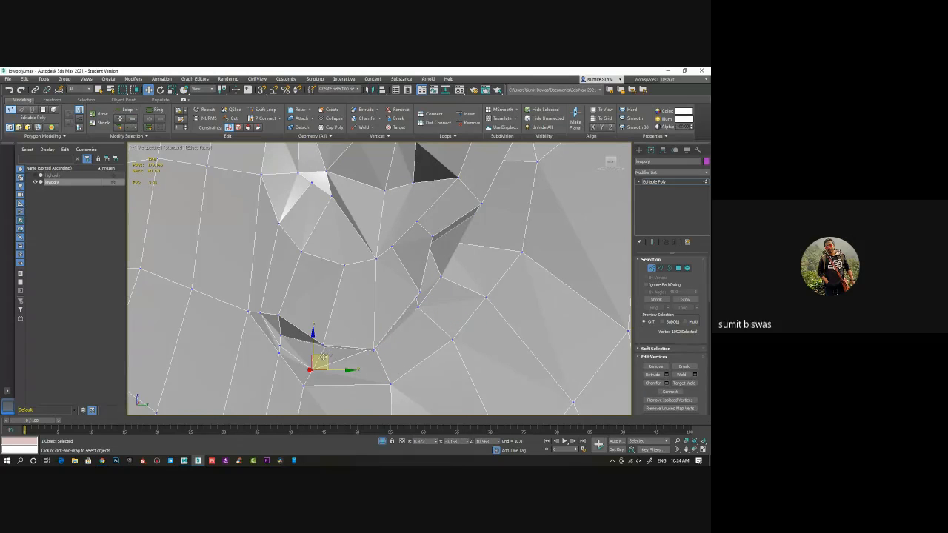
drag(323, 359, 337, 346)
click(280, 345)
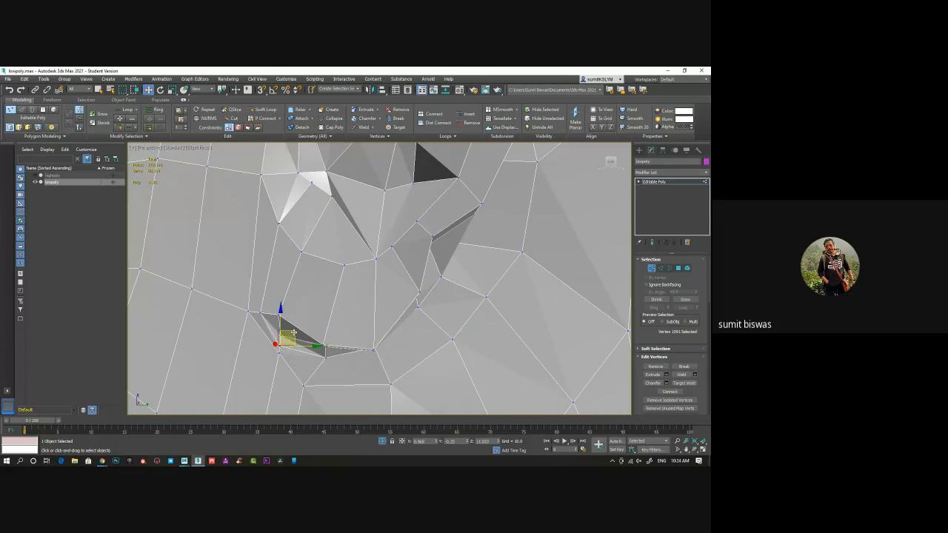
scroll(370, 334, down, 6)
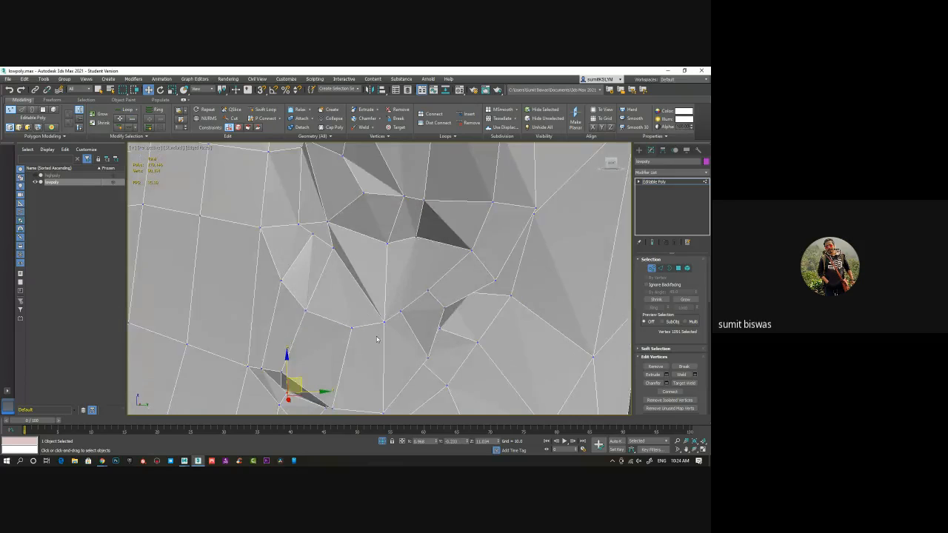
alt+middle_drag(386, 345, 433, 289)
Leave vertex level and insert vertical Swift Loops across the front part of the neck strip
click(652, 269)
scroll(452, 296, down, 5)
scroll(416, 311, up, 6)
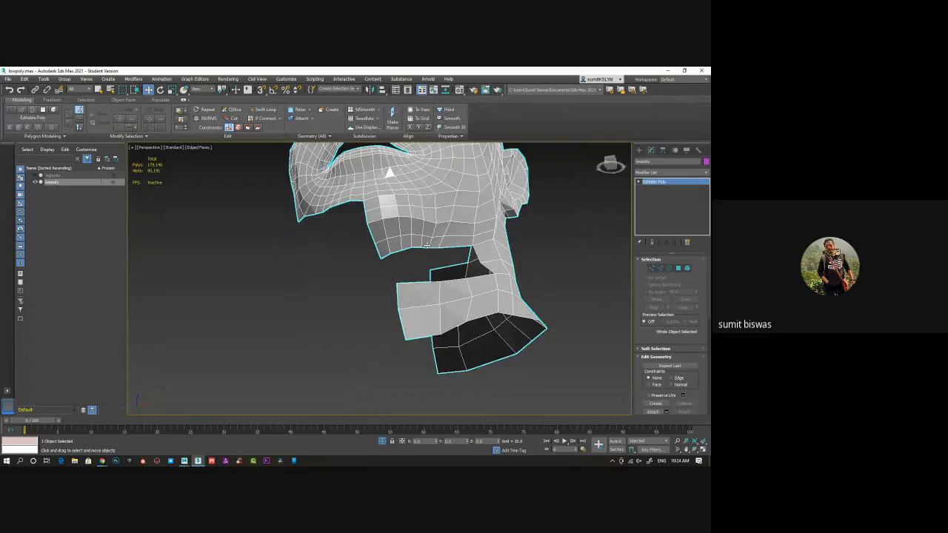
alt+middle_drag(450, 289, 421, 283)
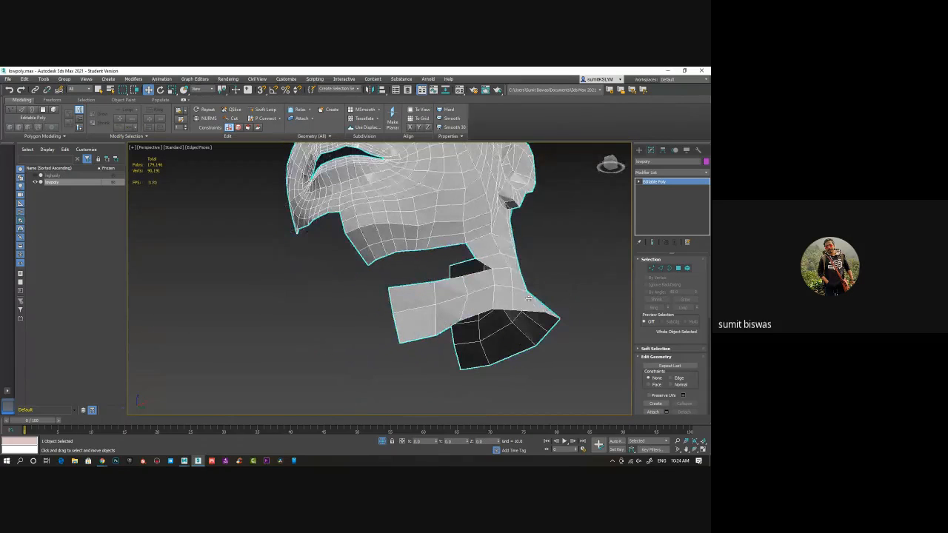
click(263, 110)
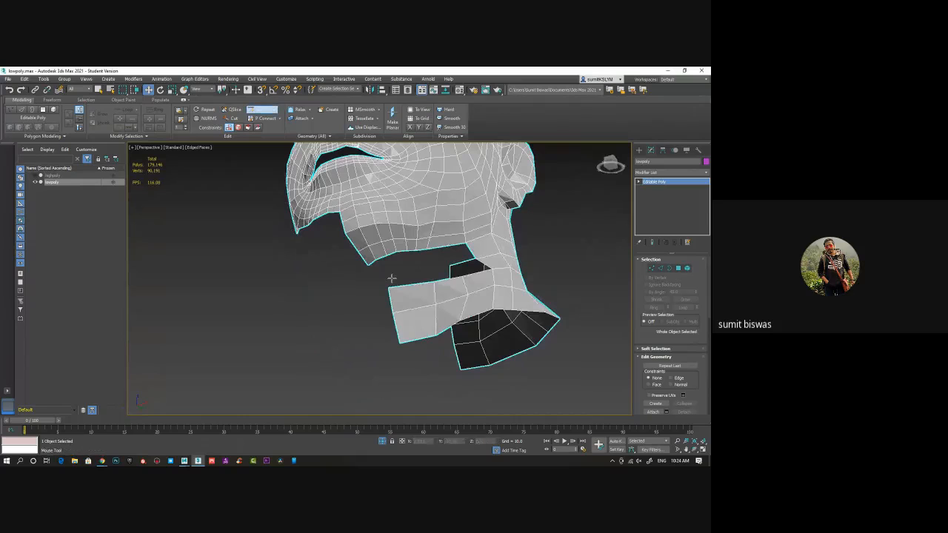
click(451, 302)
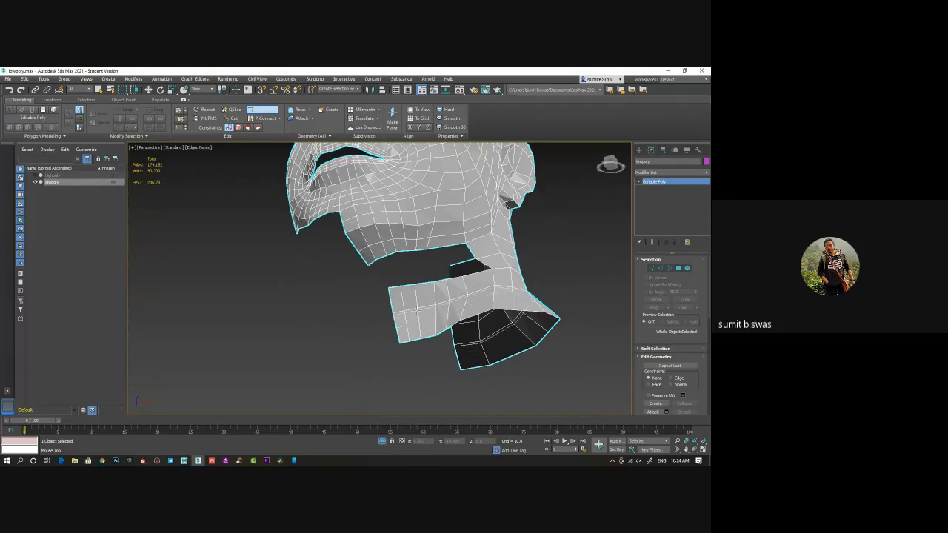
alt+middle_drag(357, 309, 423, 311)
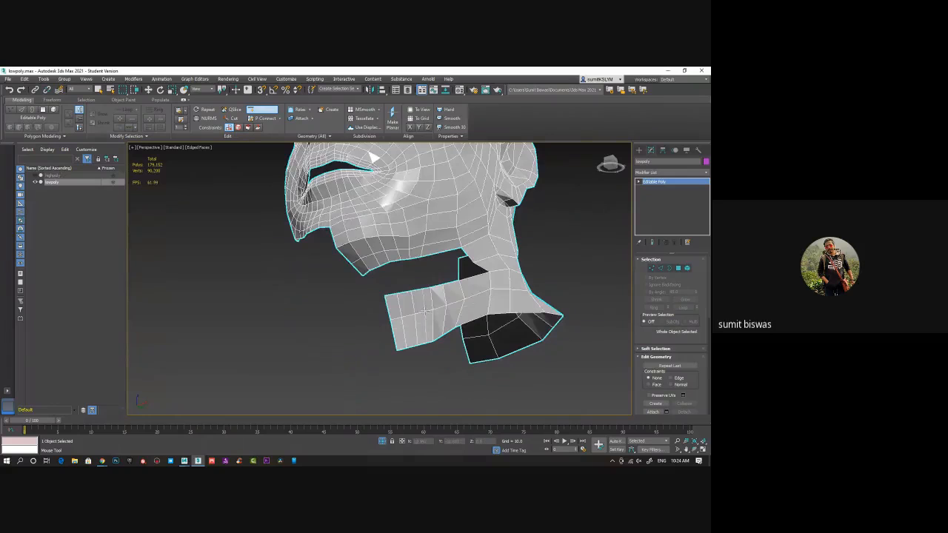
right_click(318, 327)
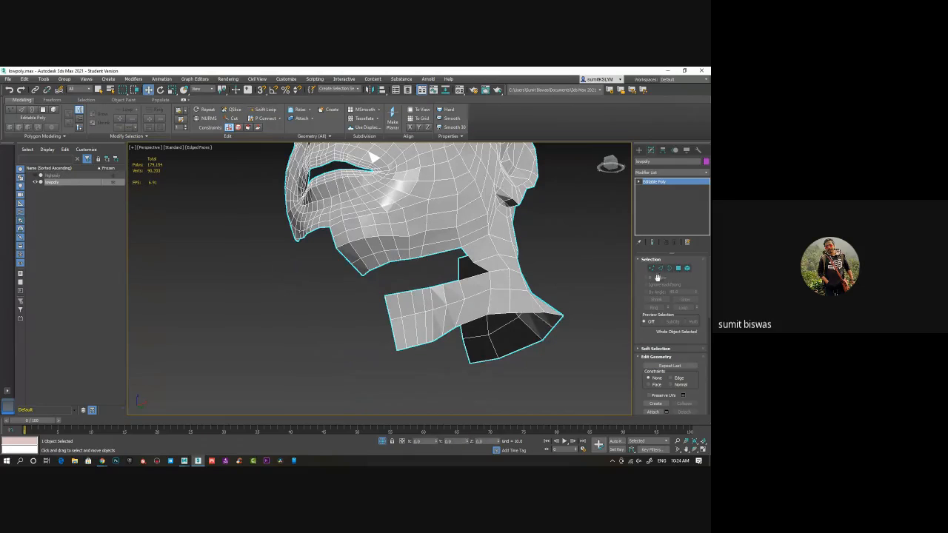
Bridge the frontmost upper edge of the neck strip to the front edge under the jaw
alt+middle_drag(407, 309, 393, 304)
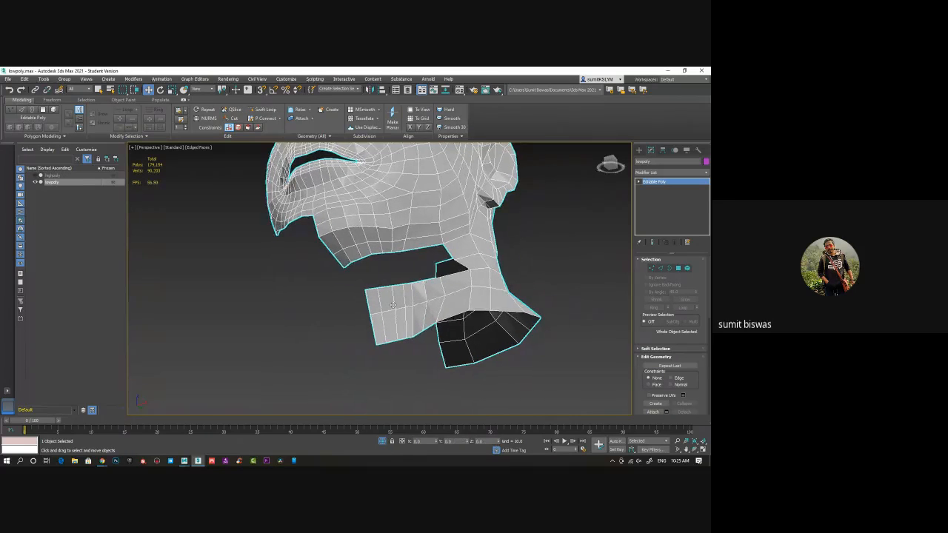
click(661, 268)
click(356, 291)
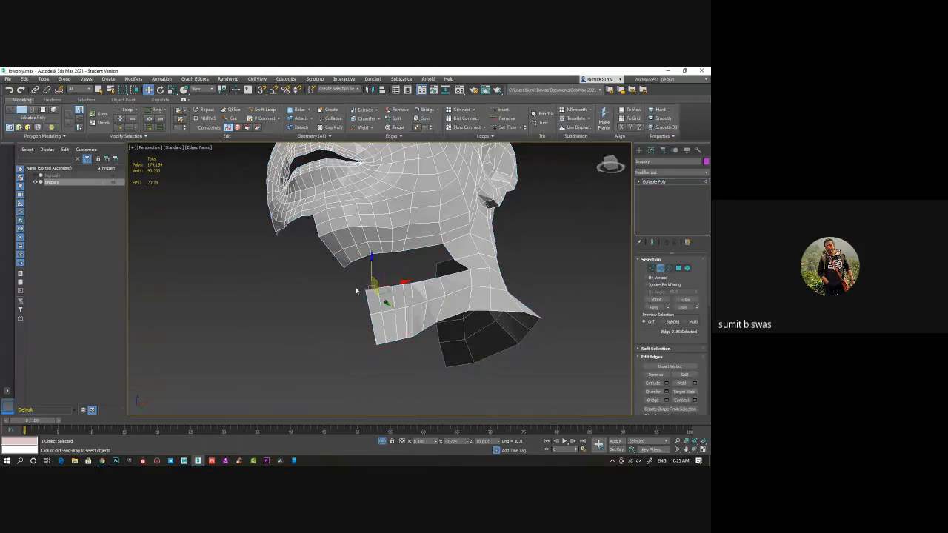
click(351, 269)
key(ctrl+z)
ctrl+click(350, 265)
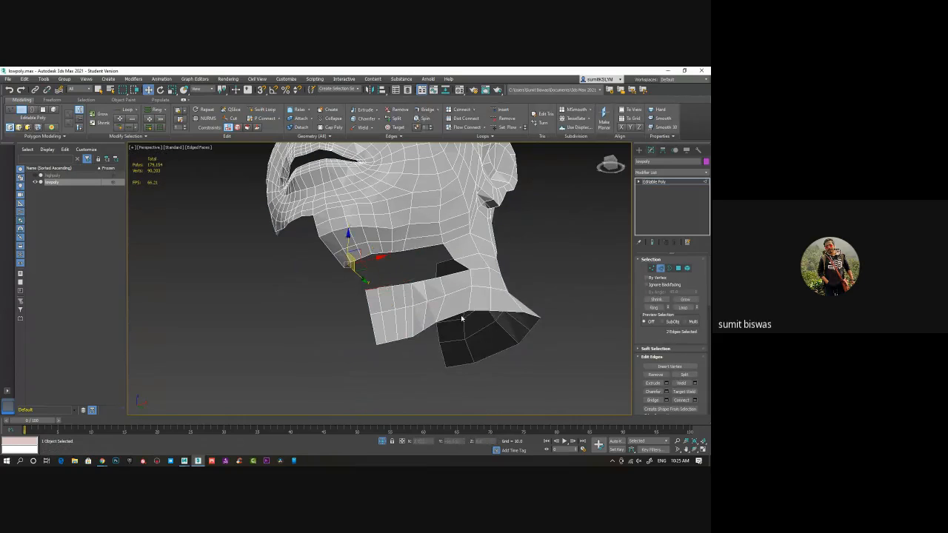
click(654, 401)
alt+middle_drag(377, 278, 390, 279)
scroll(390, 279, up, 5)
Bridge the next two edges on the neck strip's upper border to the matching edges under the jaw, working back from the front
click(379, 300)
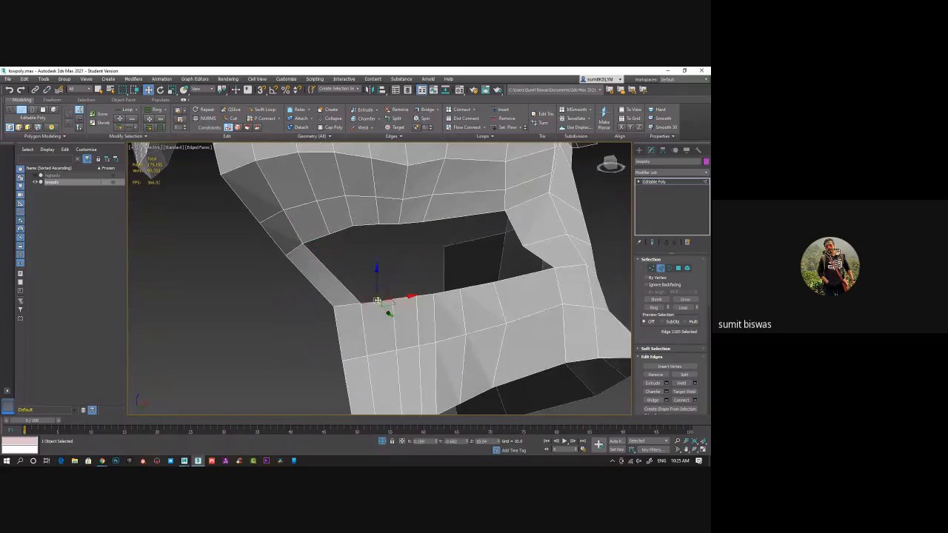
ctrl+click(317, 239)
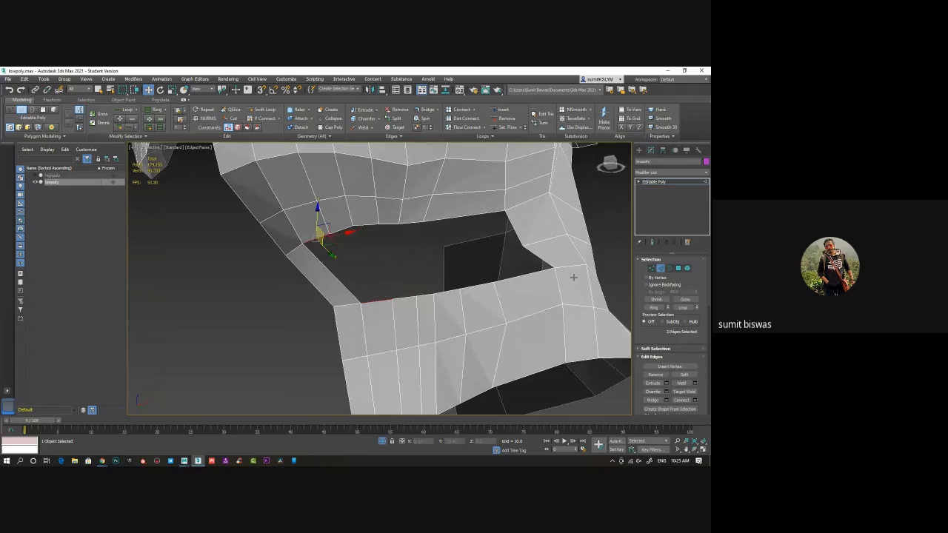
click(406, 296)
ctrl+click(344, 229)
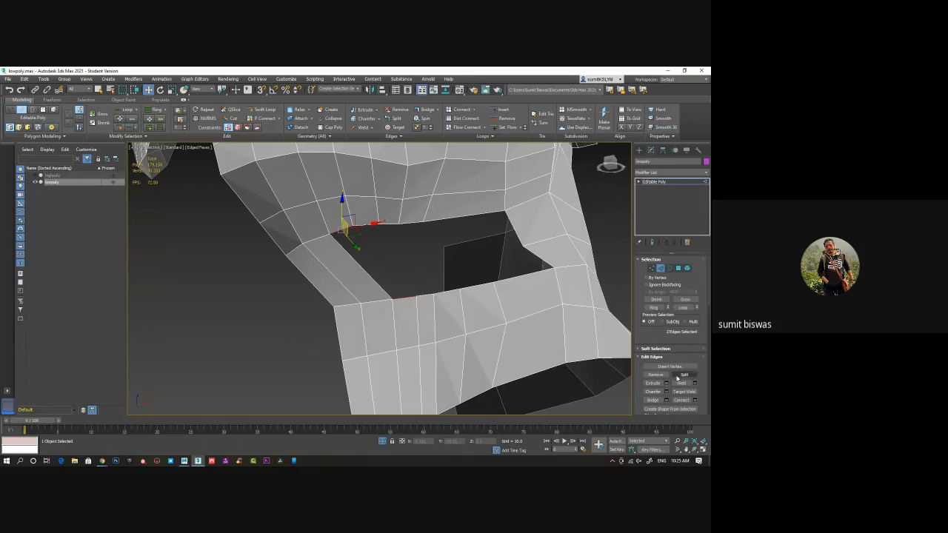
click(433, 295)
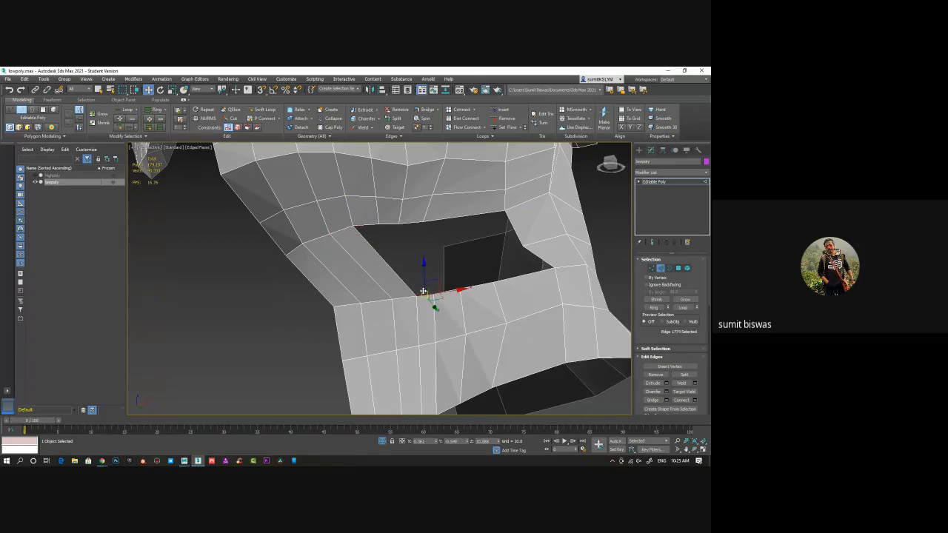
ctrl+click(368, 223)
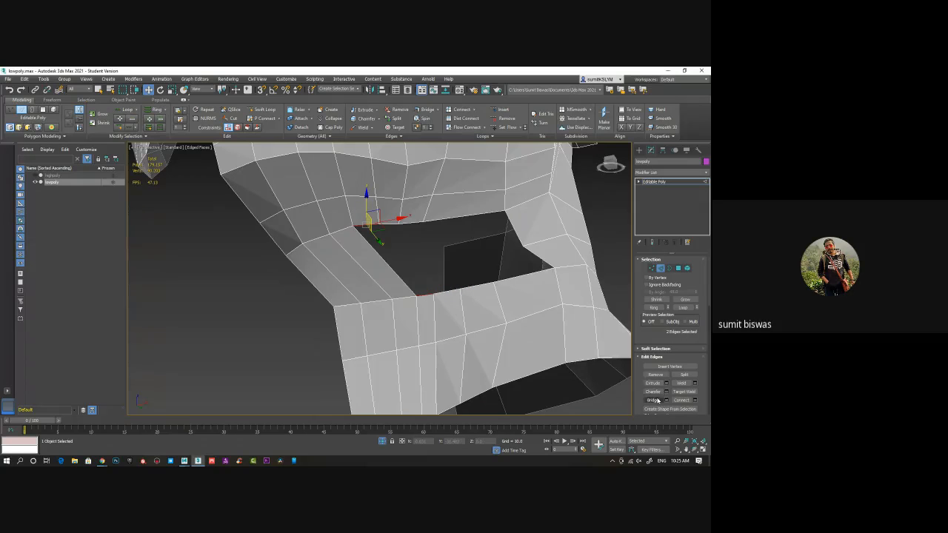
alt+middle_drag(528, 278, 523, 263)
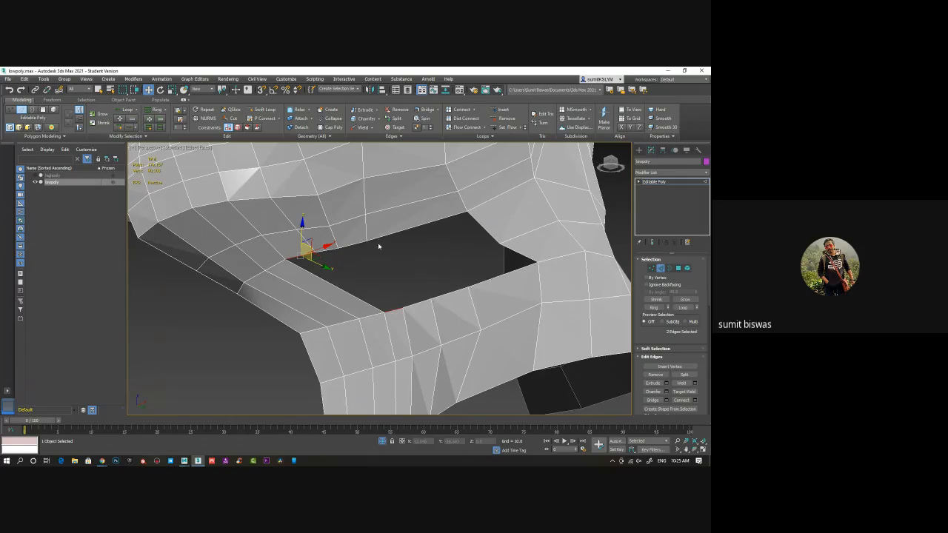
Bridge the rearmost open neck edge to the jaw's rear edge, and the pair of edges directly in front of it
click(485, 280)
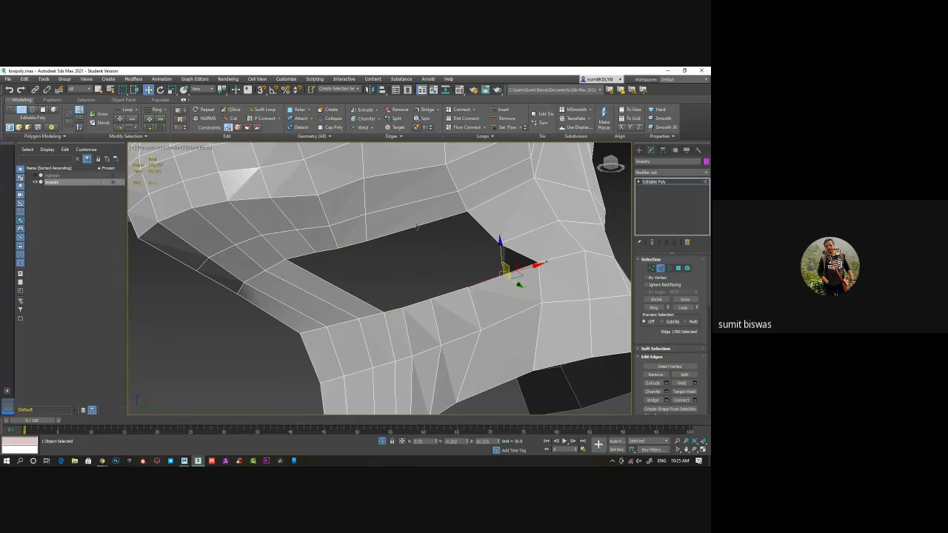
ctrl+click(417, 228)
click(653, 400)
click(445, 294)
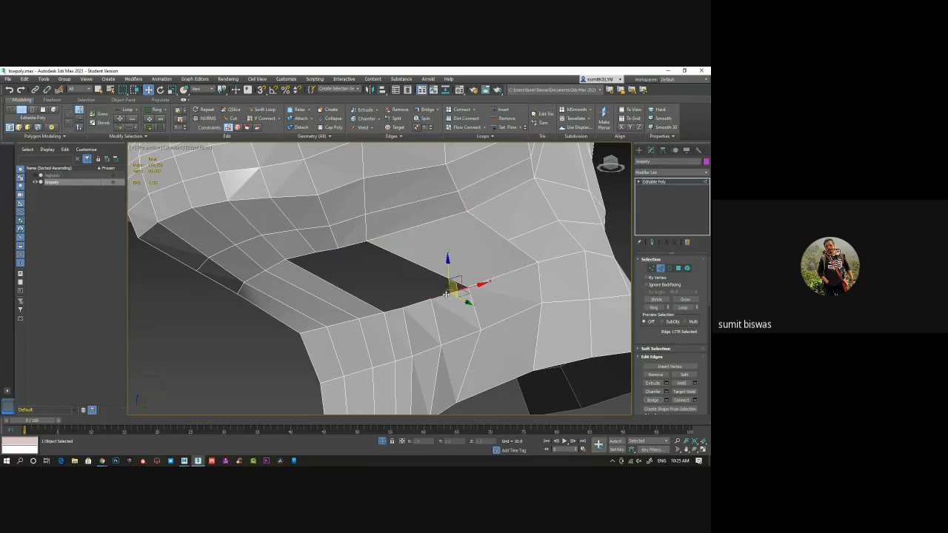
ctrl+click(359, 244)
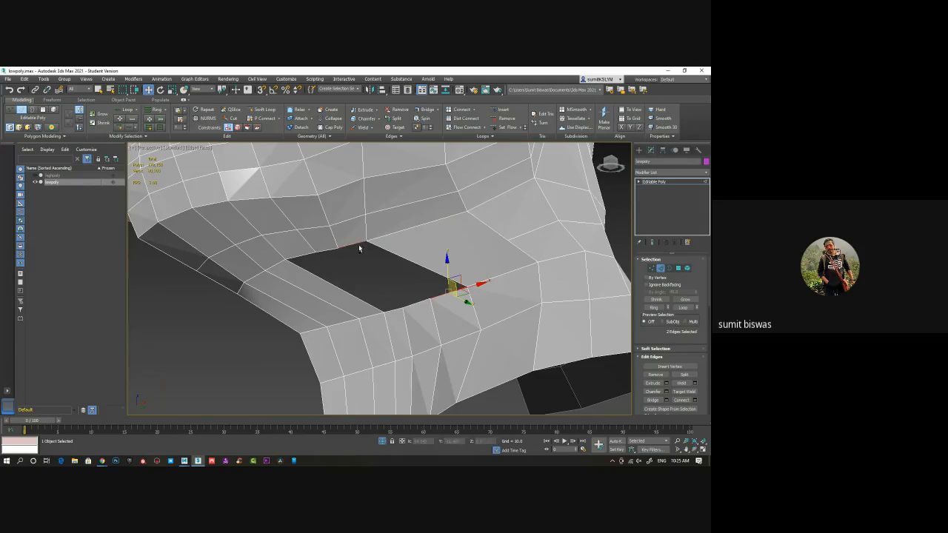
click(653, 400)
Bridge the last two pairs of open neck and jaw edges to close the remaining gap under the jaw
click(416, 303)
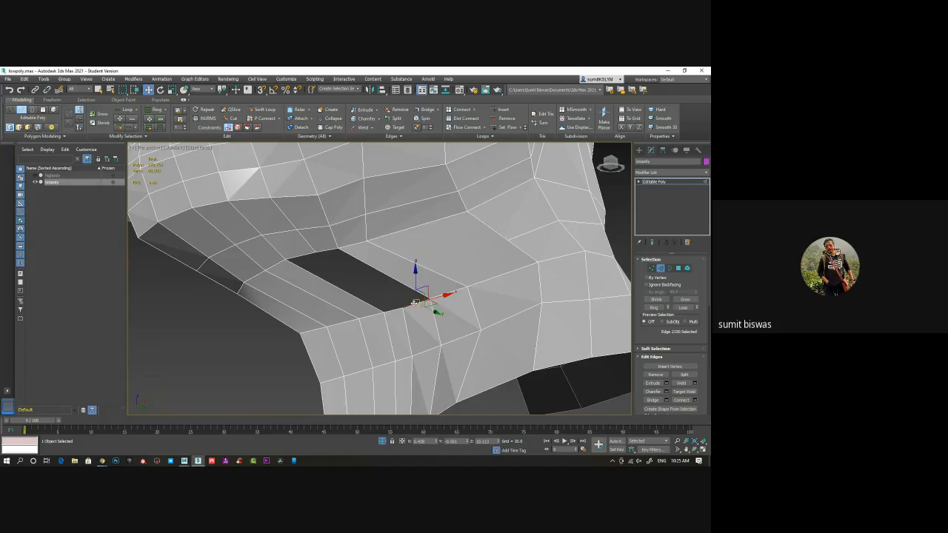
ctrl+click(328, 251)
click(648, 400)
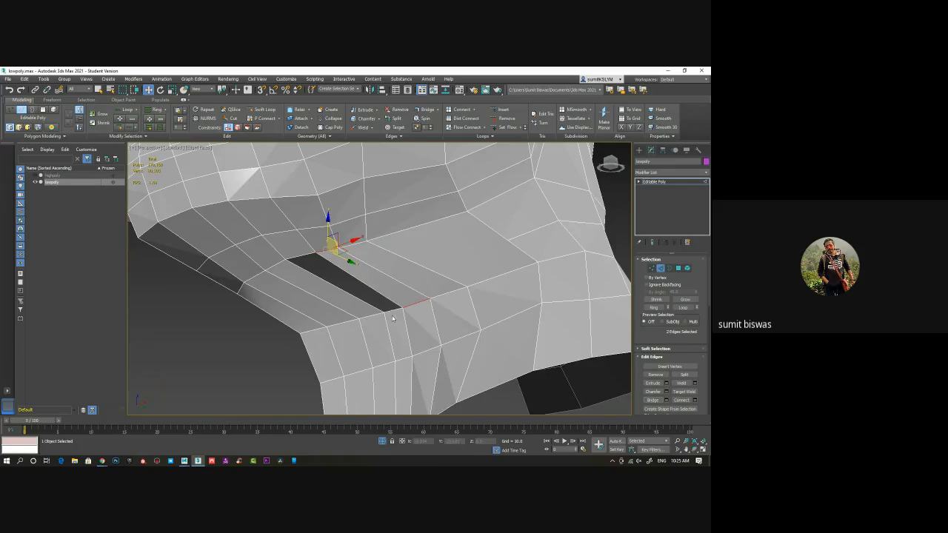
click(392, 310)
ctrl+click(306, 254)
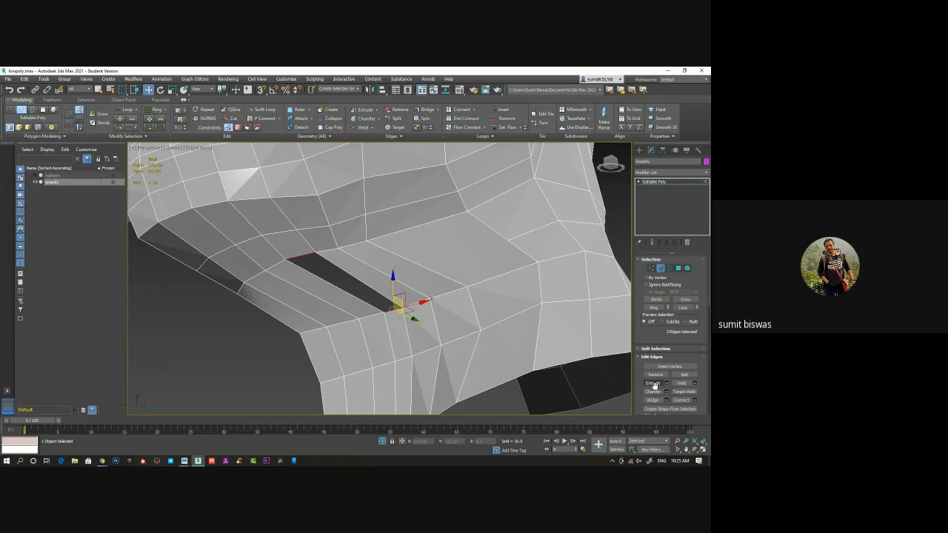
click(652, 400)
middle_drag(439, 296, 630, 284)
scroll(429, 308, down, 5)
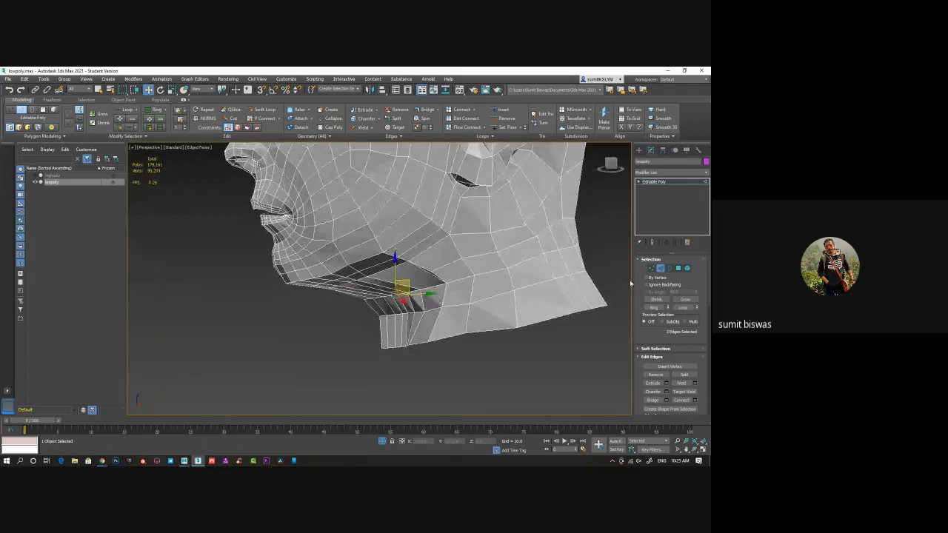
Insert a Swift Loop across the newly bridged polygons between the underside of the jaw and the neck
click(288, 323)
right_click(359, 242)
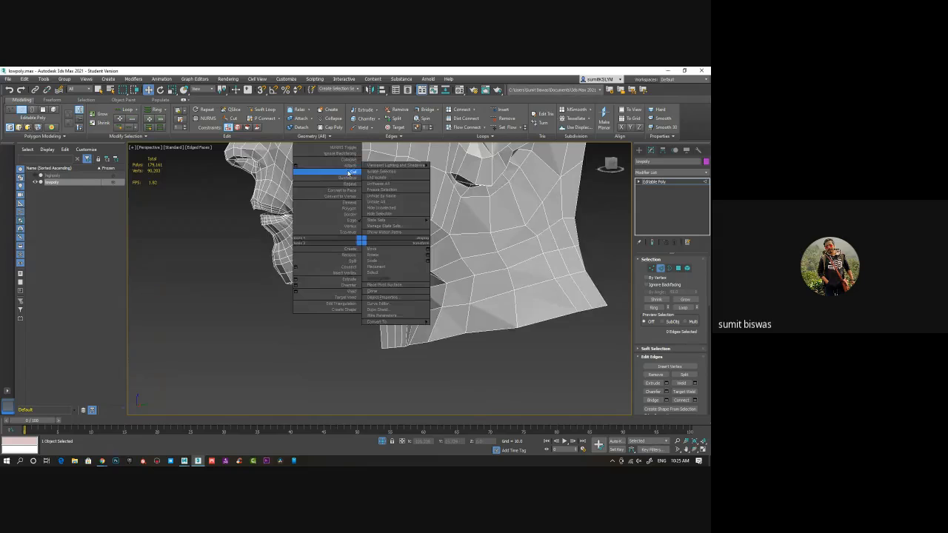
click(328, 169)
alt+middle_drag(328, 169, 297, 167)
click(265, 110)
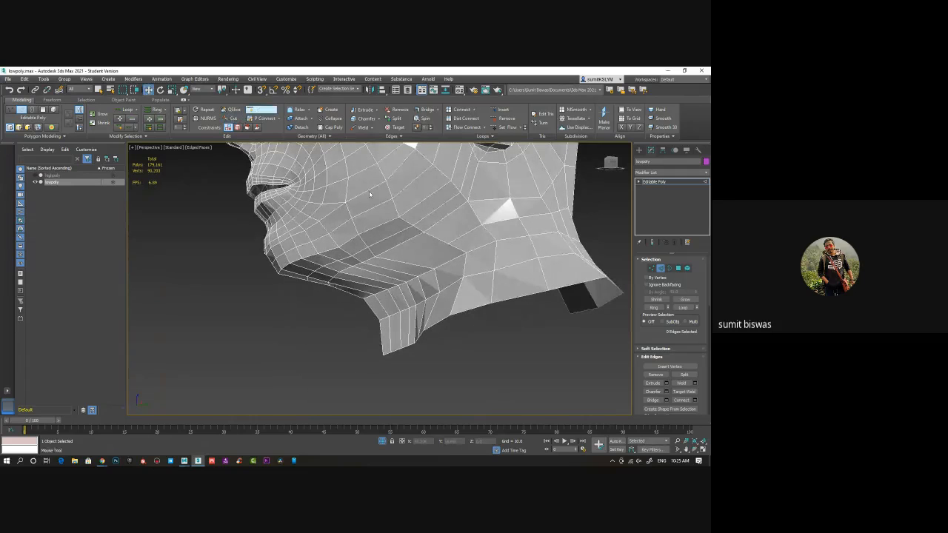
click(414, 260)
key(w)
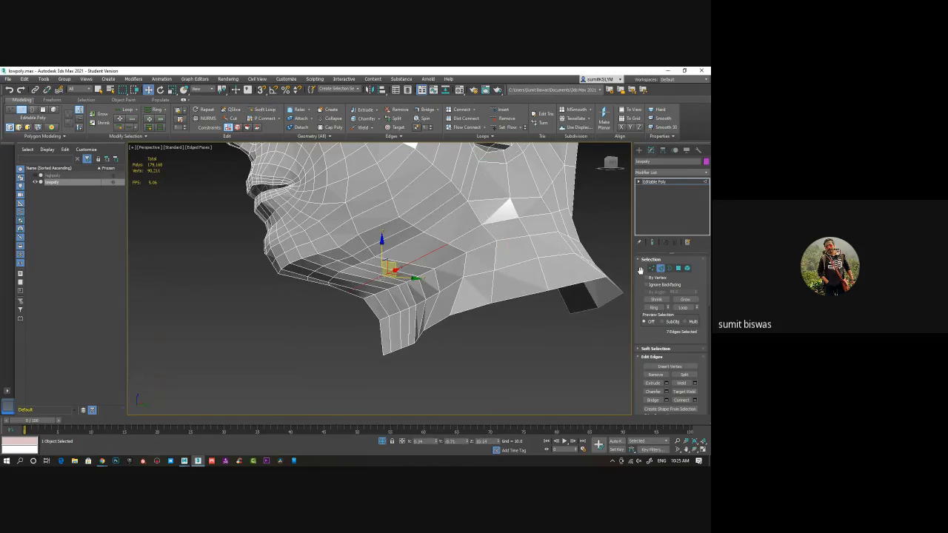
Merge the two vertices at the rear end of the new loop, near the jaw corner
click(652, 268)
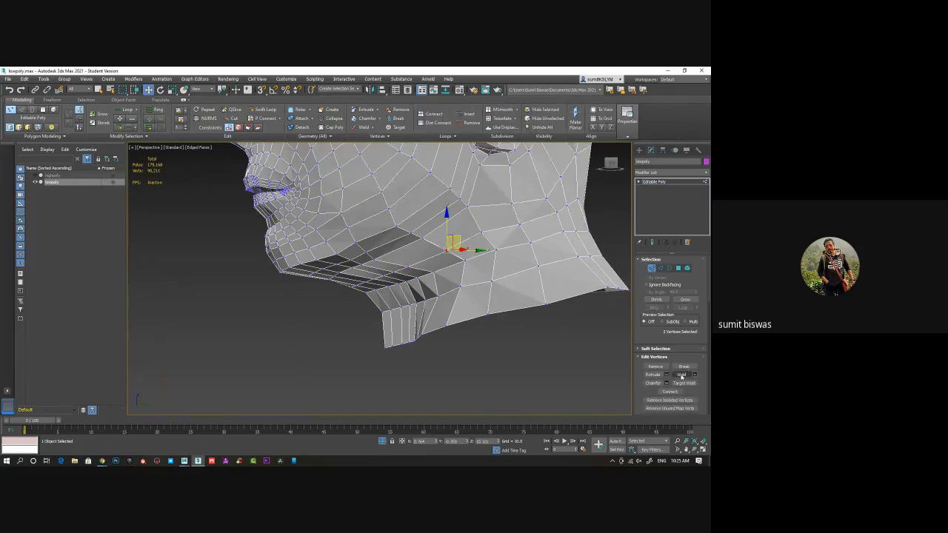
drag(688, 392, 689, 273)
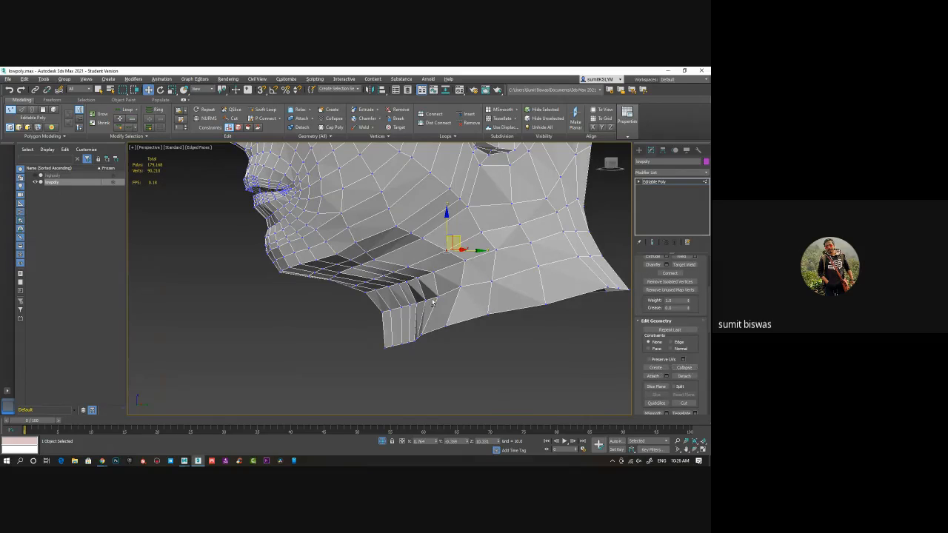
alt+middle_drag(433, 302, 447, 331)
scroll(459, 338, down, 4)
Leave vertex level and mirror the lowpoly head with a Symmetry modifier on the X axis
click(656, 182)
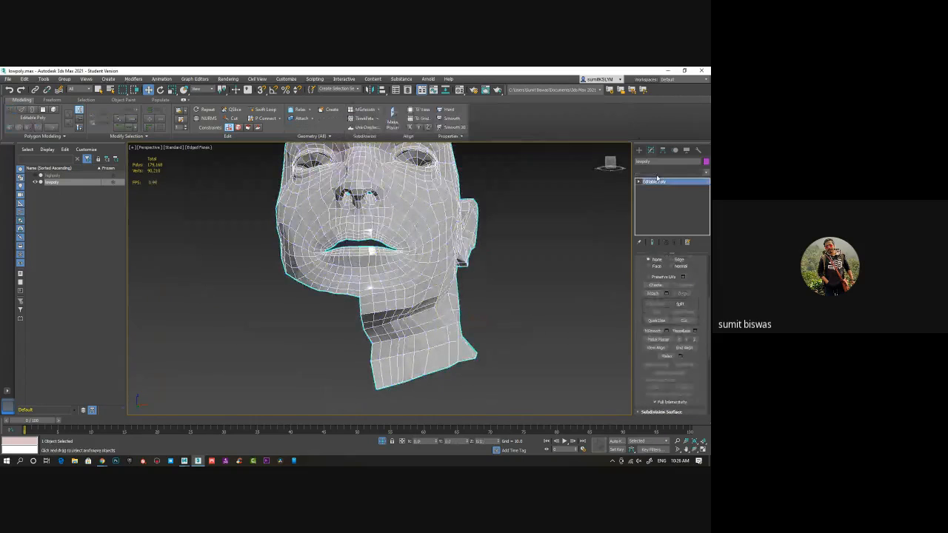
click(657, 173)
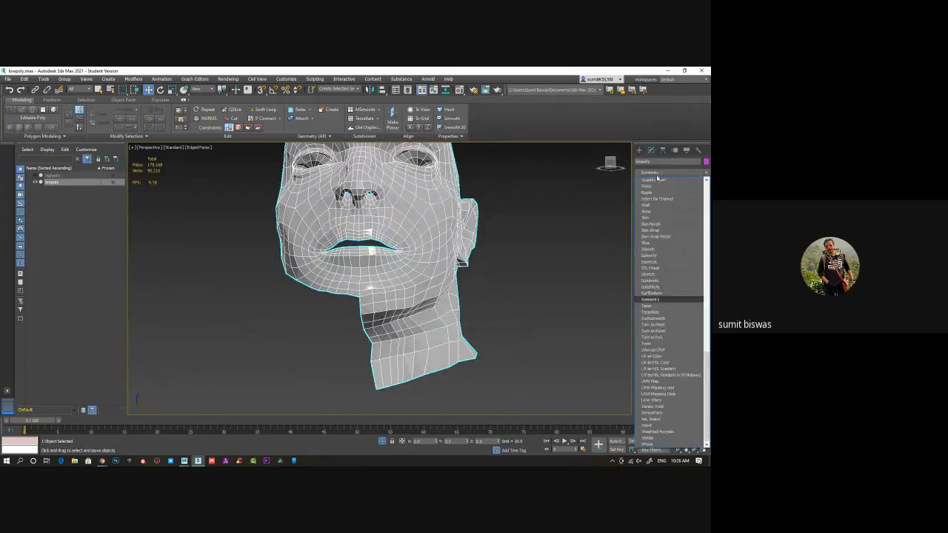
click(659, 301)
alt+middle_drag(487, 306, 427, 307)
alt+middle_drag(404, 355, 454, 320)
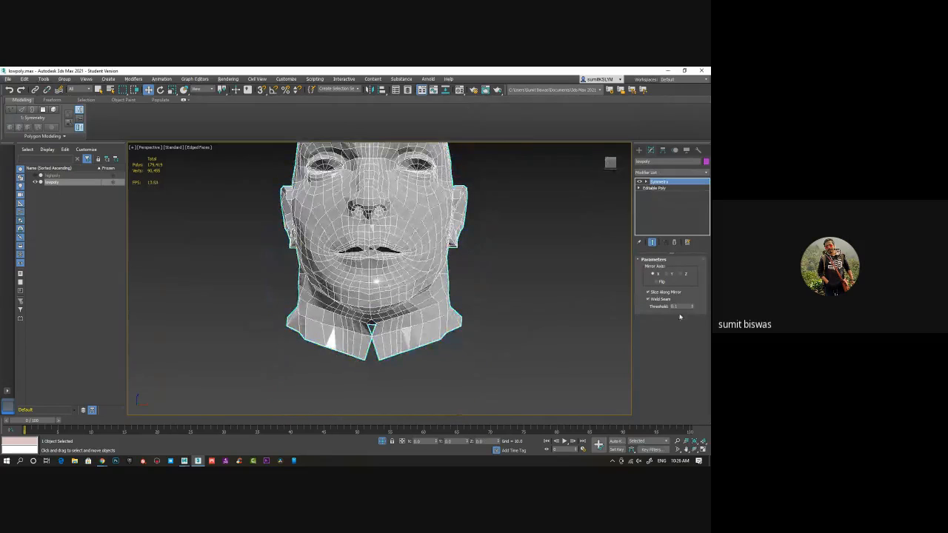
Try a lower weld threshold along the Symmetry seam, and delete the modifier from the stack
click(694, 308)
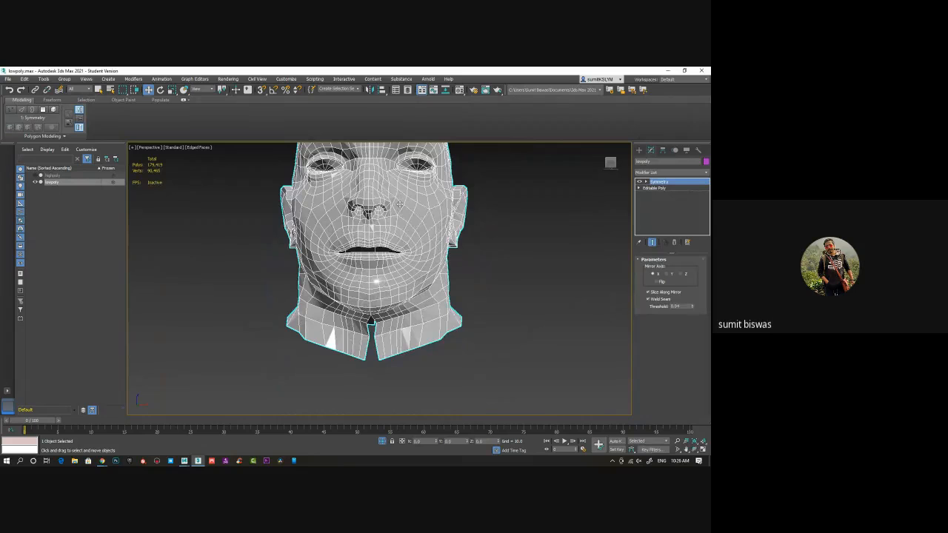
middle_drag(399, 204, 368, 249)
scroll(367, 286, up, 5)
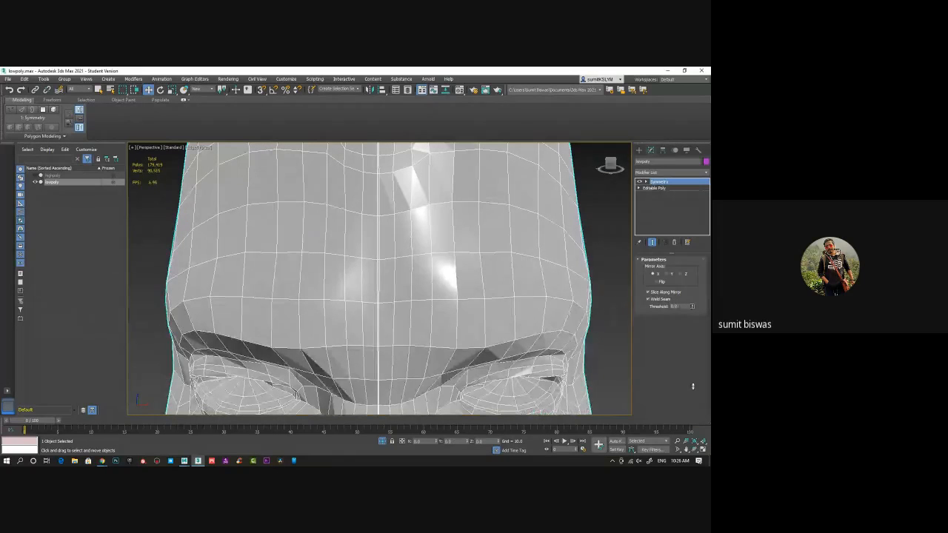
drag(694, 306, 694, 331)
click(676, 243)
Show the head in a front wireframe view and select the vertices along the forehead's centre line
alt+middle_drag(374, 293, 379, 281)
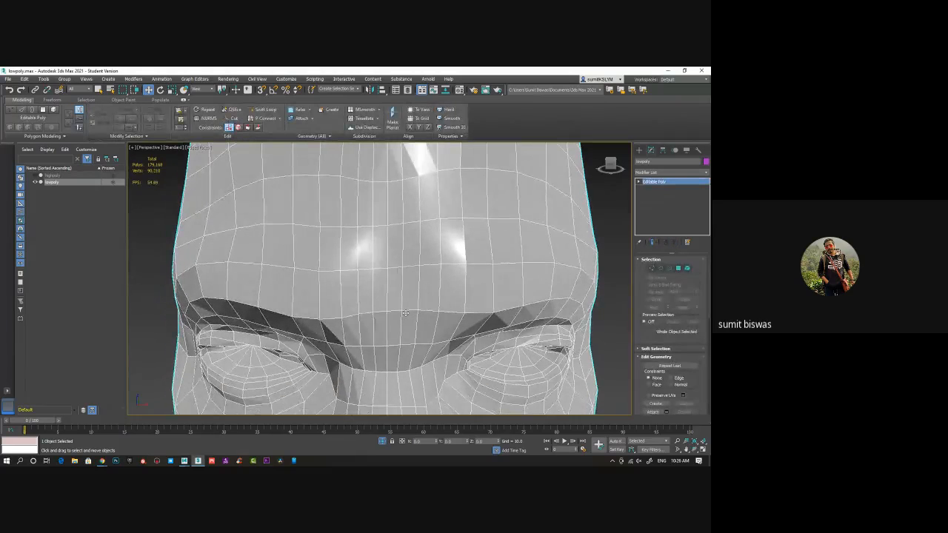
key(f)
key(F3)
scroll(396, 263, up, 6)
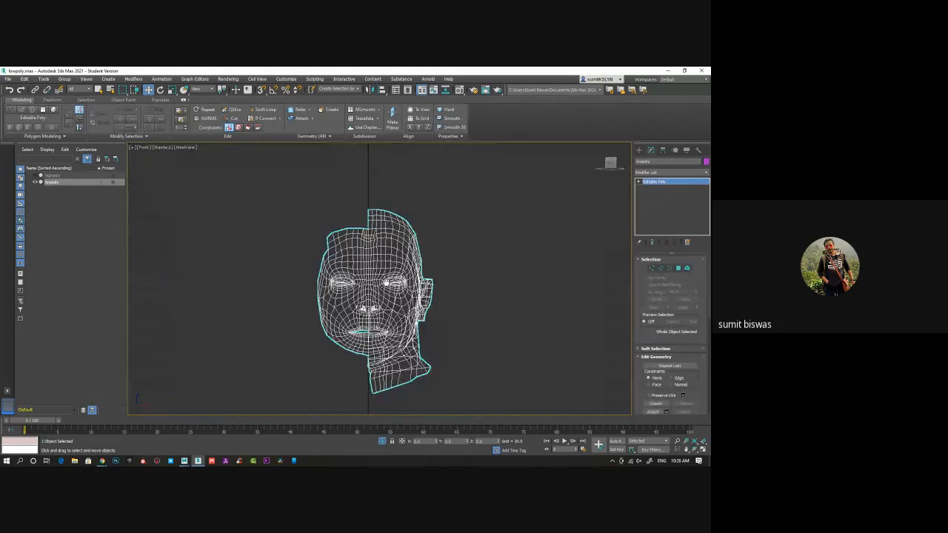
click(652, 269)
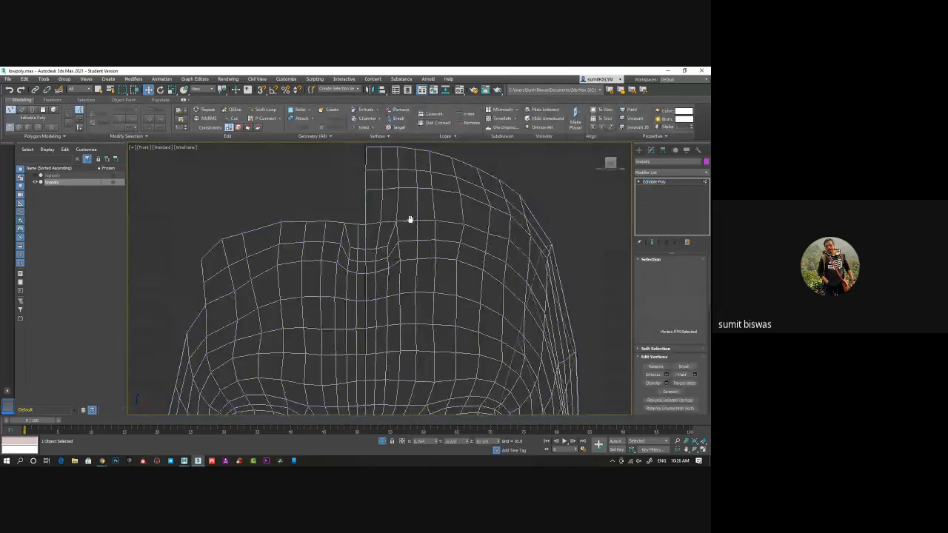
middle_drag(410, 217, 407, 263)
drag(359, 178, 385, 383)
middle_drag(385, 383, 375, 295)
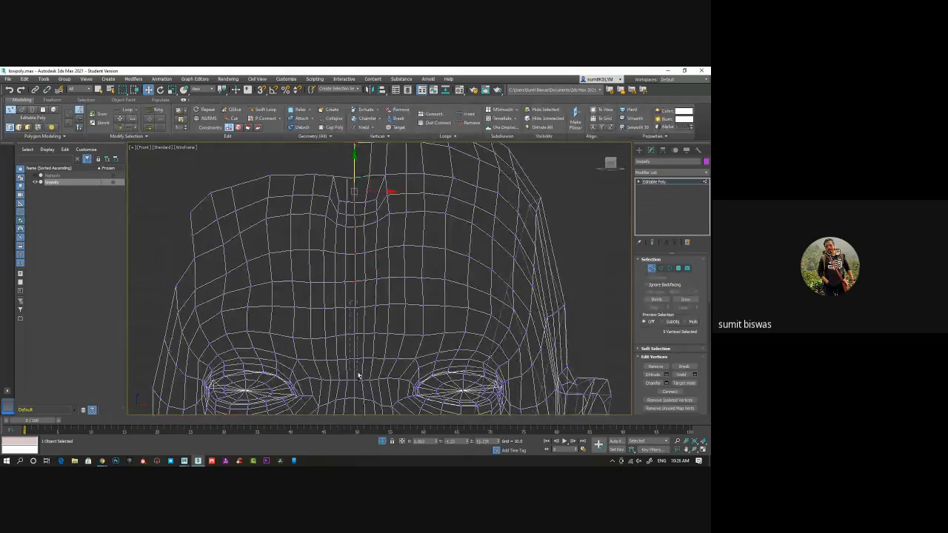
Select the face's centre-line edge loops from the forehead down through the chin and neck, and convert the selection to vertices
click(661, 268)
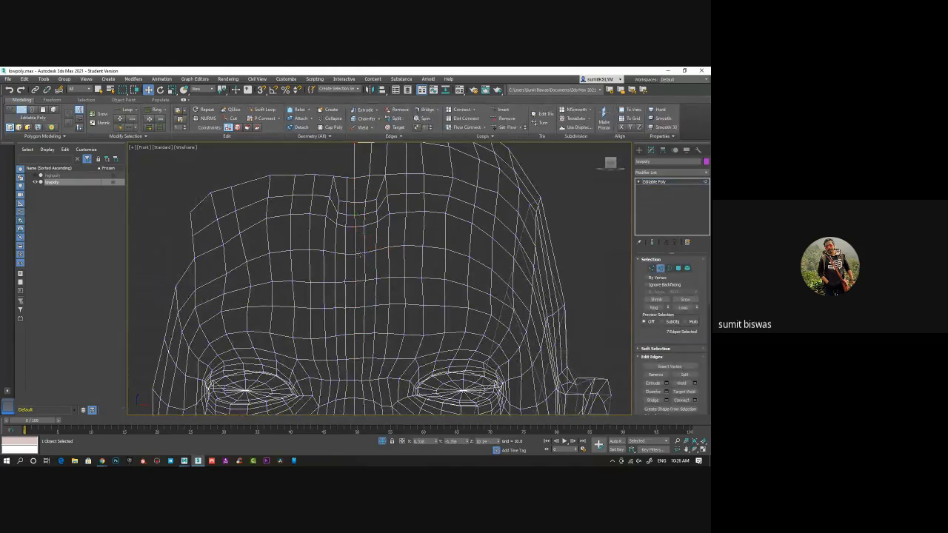
double_click(356, 268)
middle_drag(397, 332, 398, 227)
middle_drag(363, 330, 368, 232)
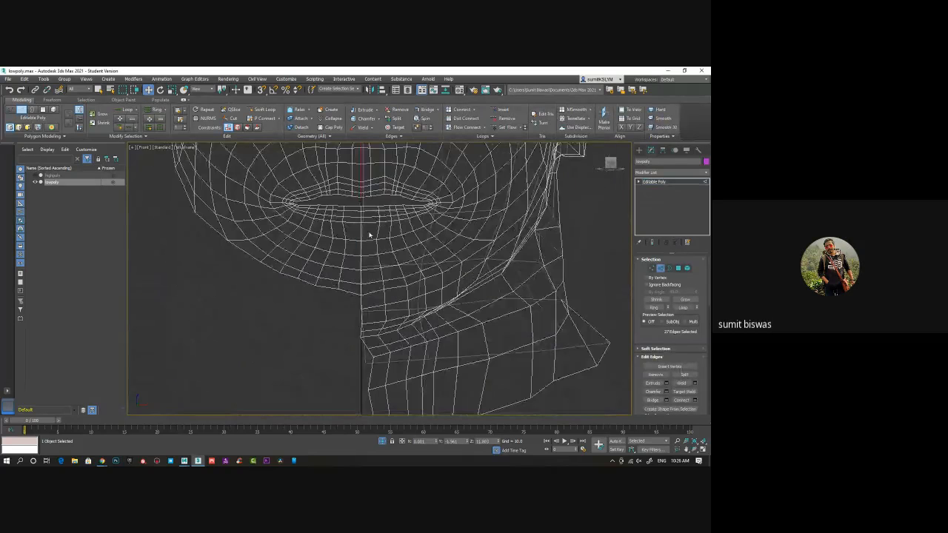
scroll(366, 232, up, 2)
ctrl+double_click(359, 236)
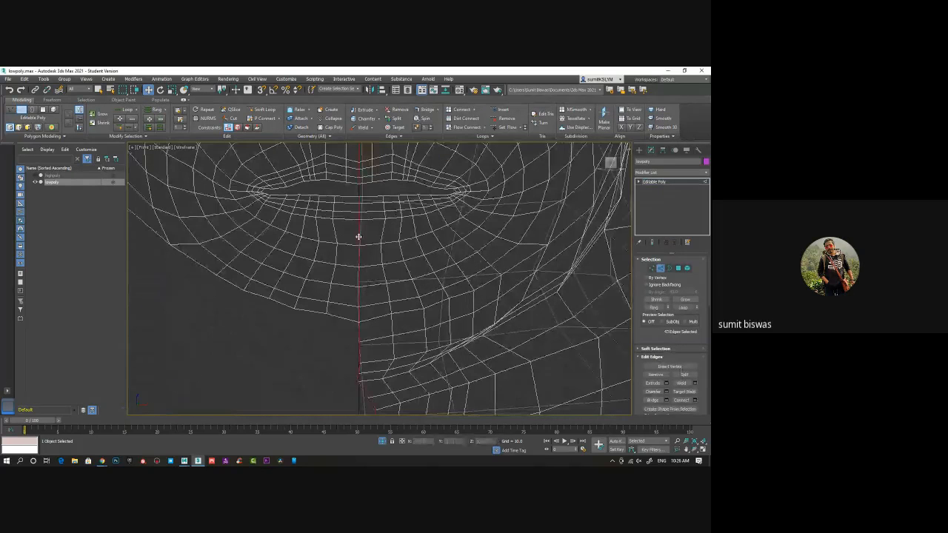
middle_drag(401, 333, 400, 355)
scroll(398, 269, down, 3)
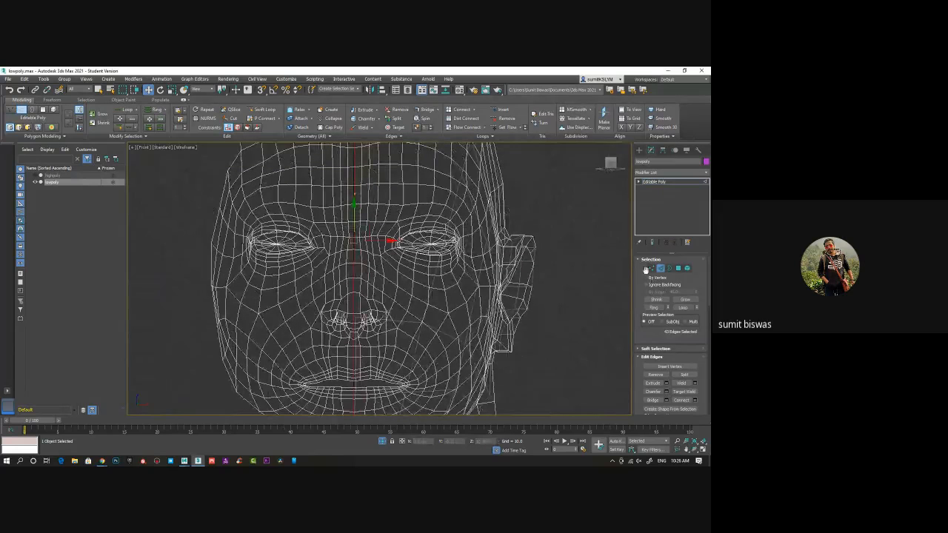
ctrl+click(650, 268)
Flatten the selected centre-line vertices into a straight line and move them sideways onto X 0.0 in the front view
middle_drag(405, 248, 401, 342)
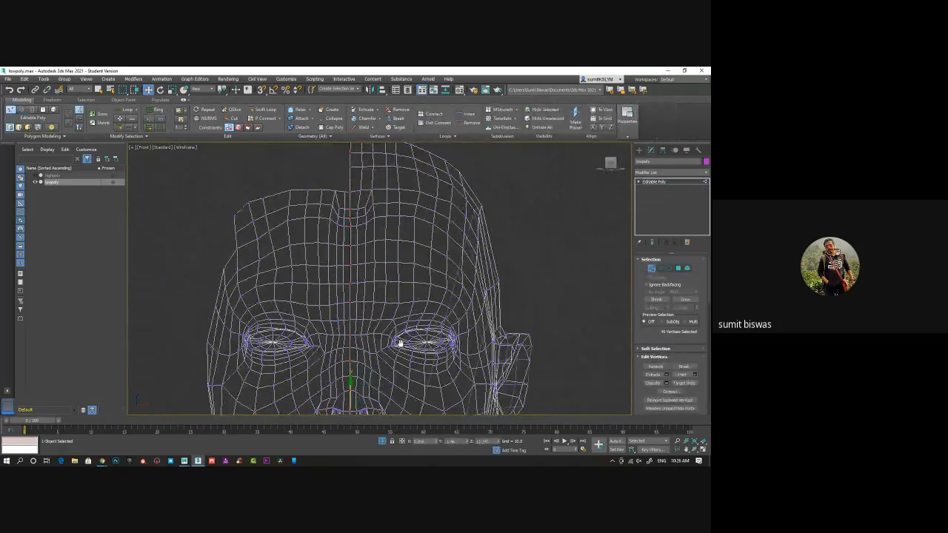
middle_drag(387, 378, 381, 300)
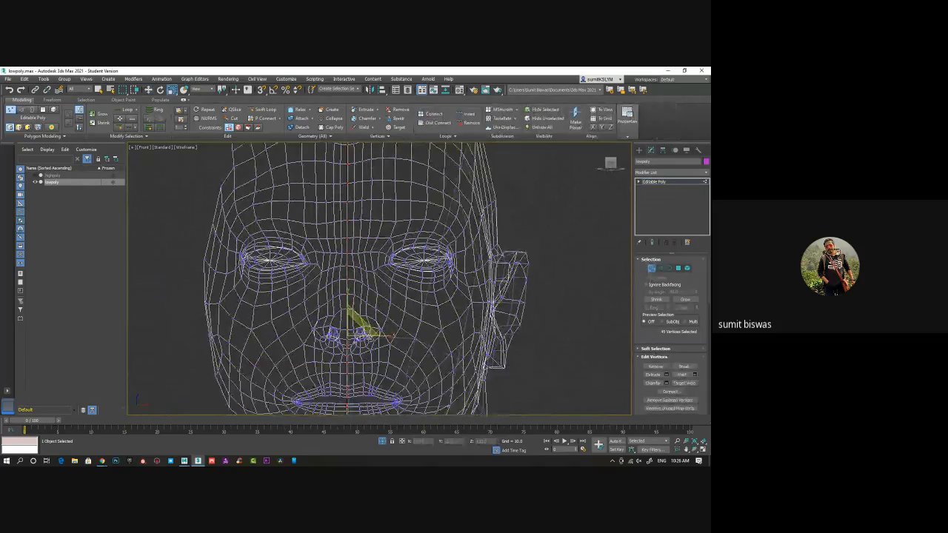
scroll(382, 300, up, 3)
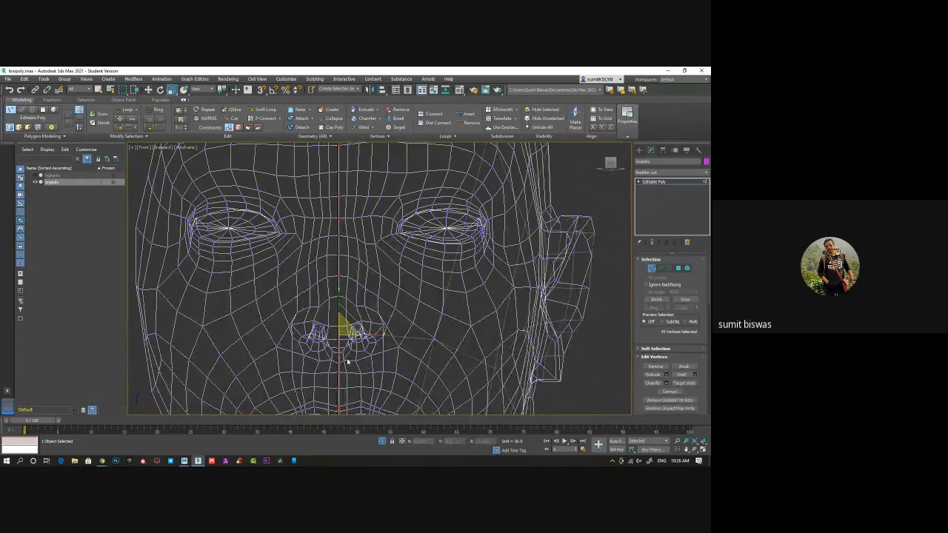
middle_drag(347, 349, 331, 253)
key(w)
scroll(331, 253, up, 6)
drag(292, 225, 286, 225)
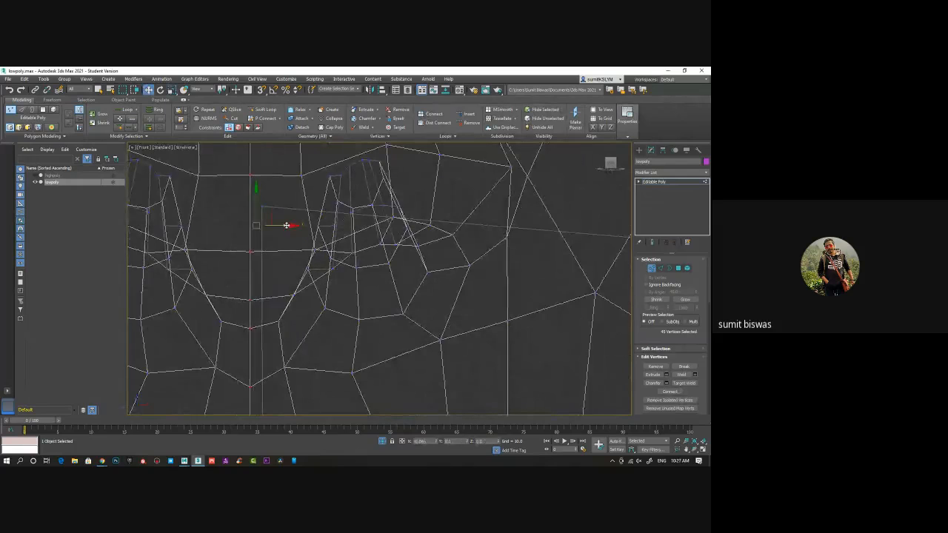
scroll(328, 239, down, 10)
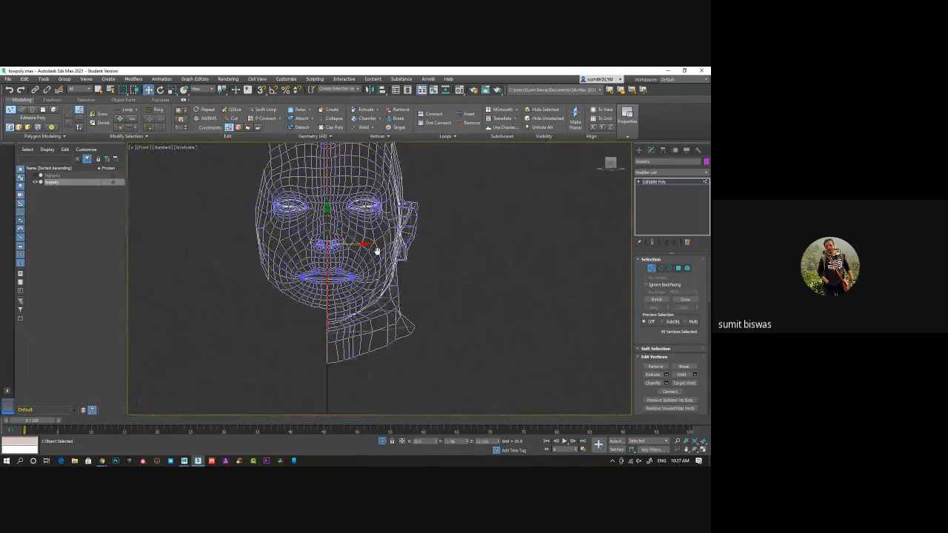
middle_drag(342, 166, 345, 240)
scroll(345, 241, up, 6)
middle_drag(335, 319, 329, 186)
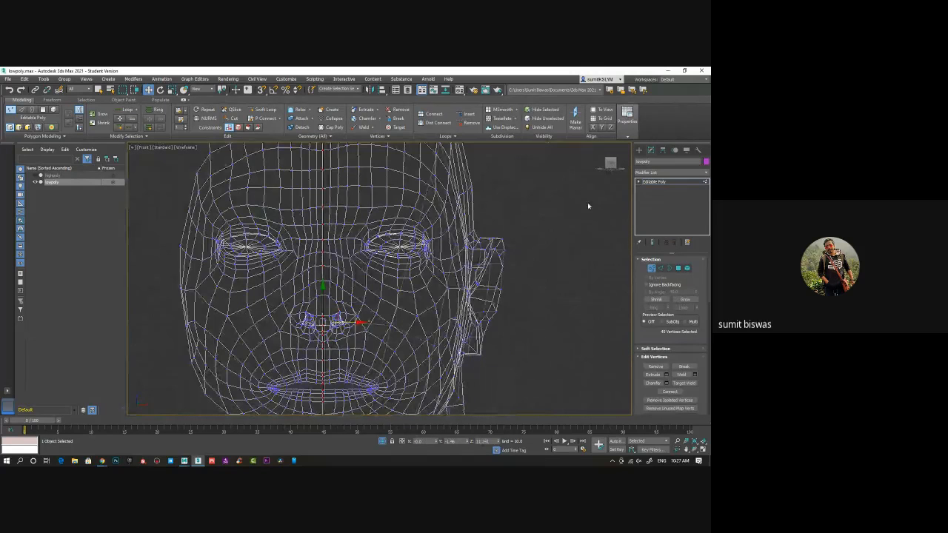
Leave vertex level and apply a Symmetry modifier to the lowpoly head
click(663, 182)
scroll(463, 310, down, 5)
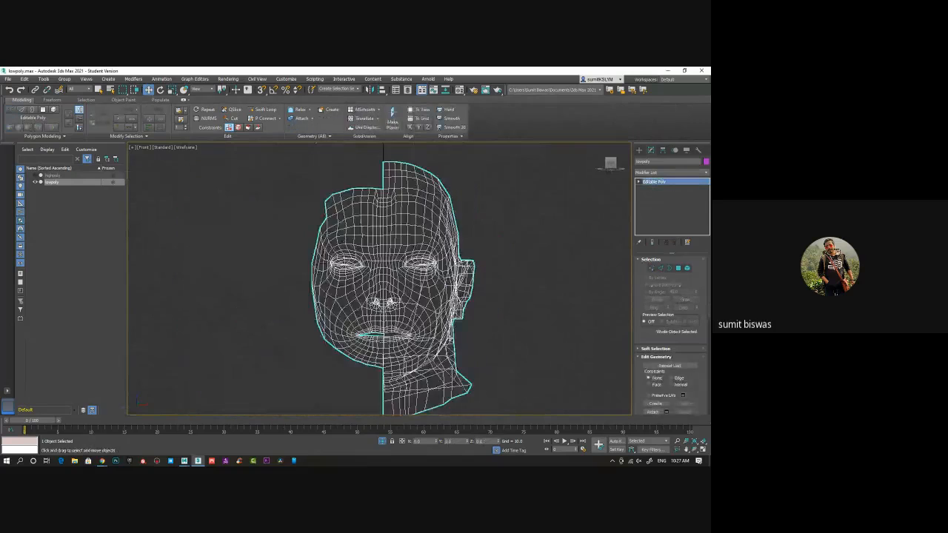
middle_drag(443, 351, 409, 330)
click(662, 173)
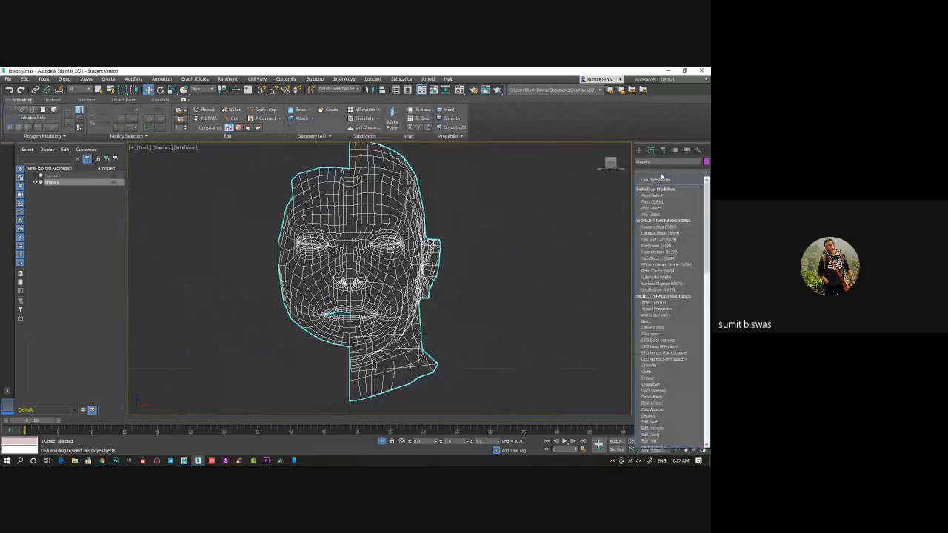
text(sy)
key(Return)
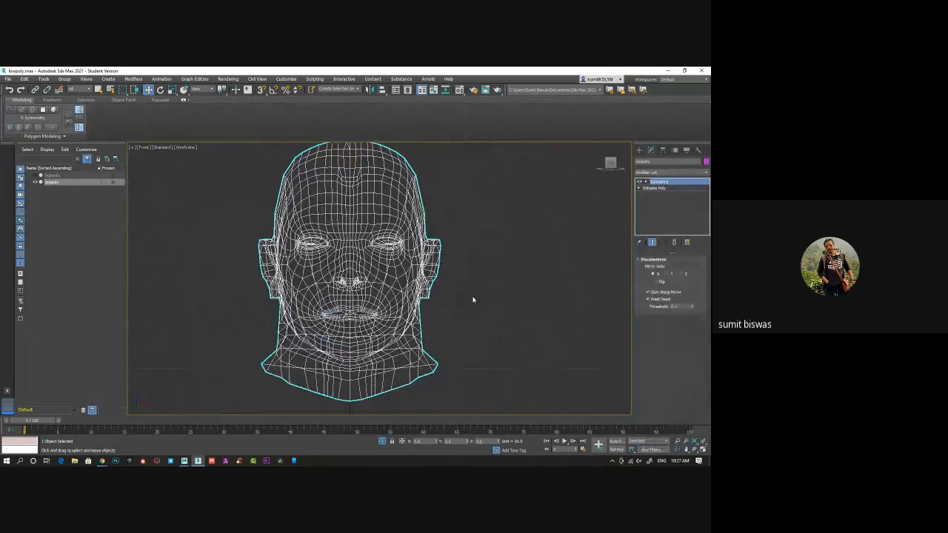
Inspect the mirrored seam from forehead to lips in perspective and set the Symmetry weld threshold to 0.04
middle_drag(410, 233, 396, 263)
scroll(370, 217, up, 5)
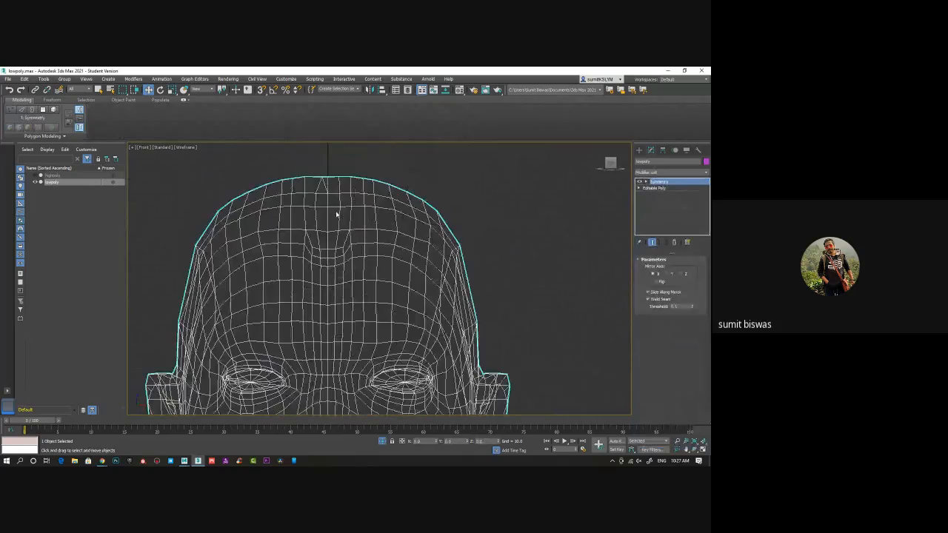
scroll(337, 215, up, 3)
key(p)
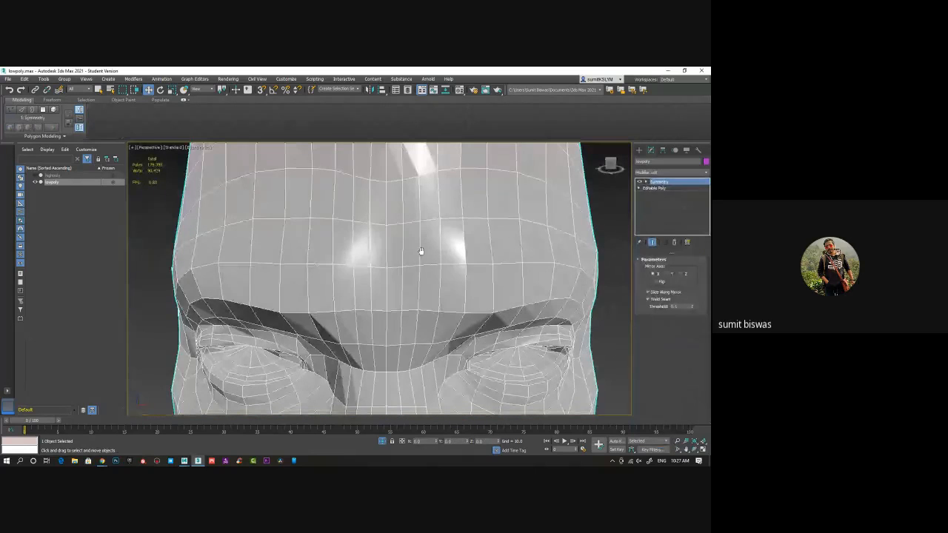
scroll(404, 293, down, 5)
scroll(394, 276, up, 4)
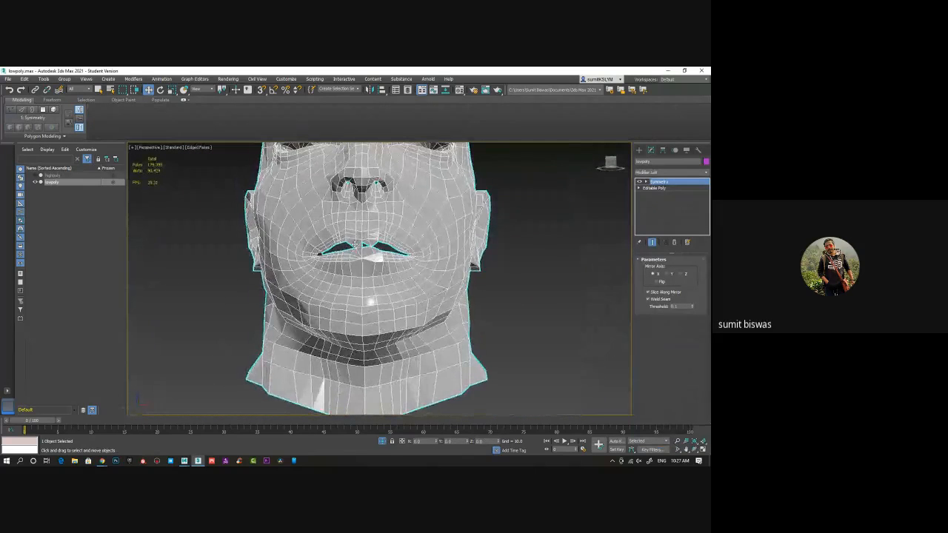
scroll(378, 291, up, 3)
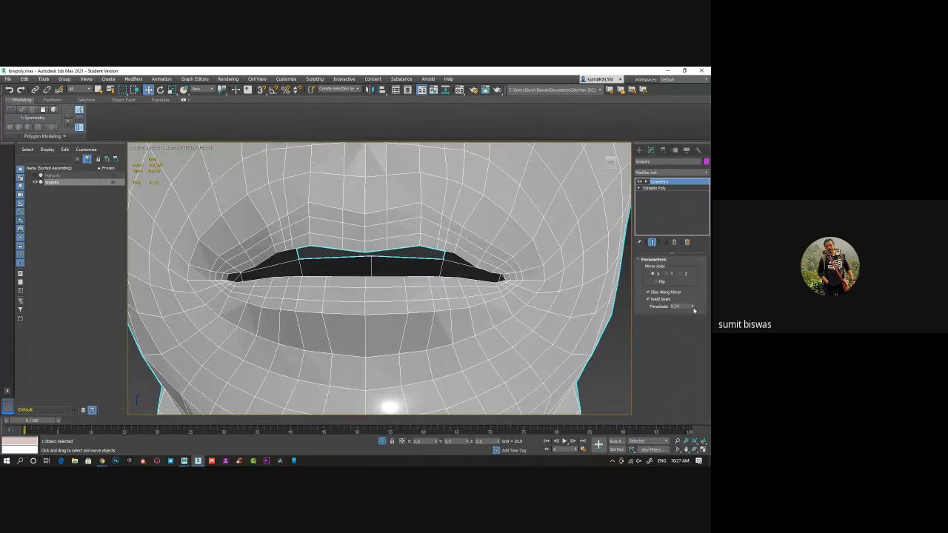
Check the mirrored head along the seam and from the side, and collapse the whole modifier stack into the Editable Poly
middle_drag(363, 250, 344, 343)
scroll(345, 326, down, 5)
middle_drag(346, 297, 344, 385)
scroll(347, 300, up, 4)
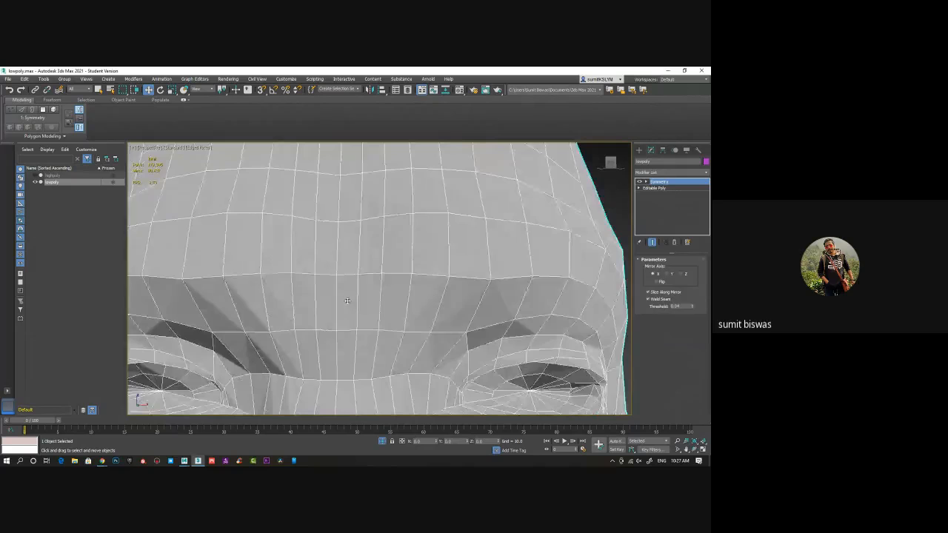
scroll(349, 302, down, 5)
middle_drag(367, 349, 377, 258)
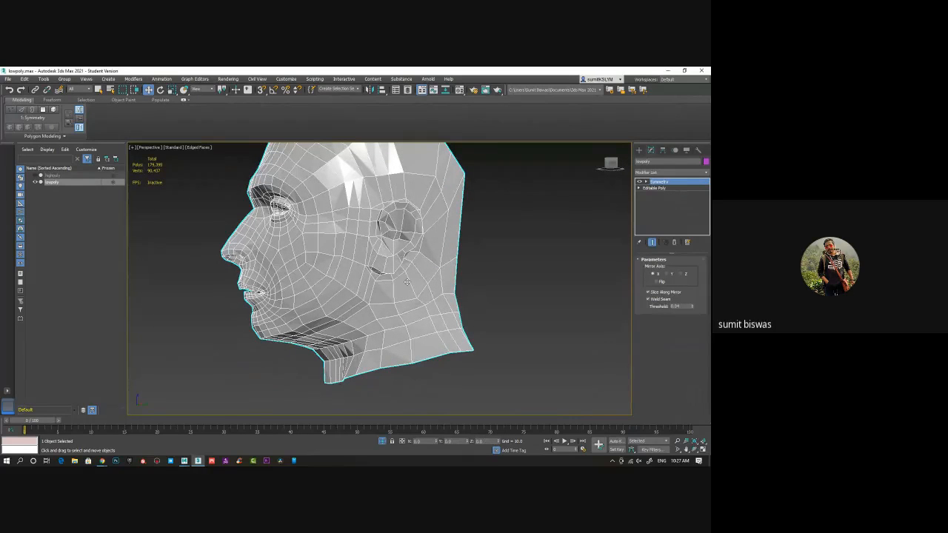
alt+middle_drag(407, 283, 378, 294)
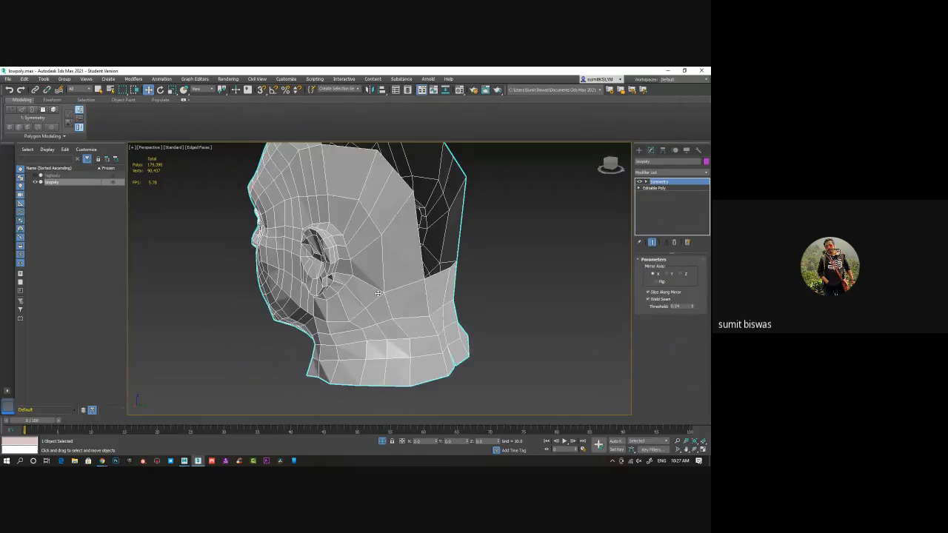
right_click(664, 190)
click(659, 254)
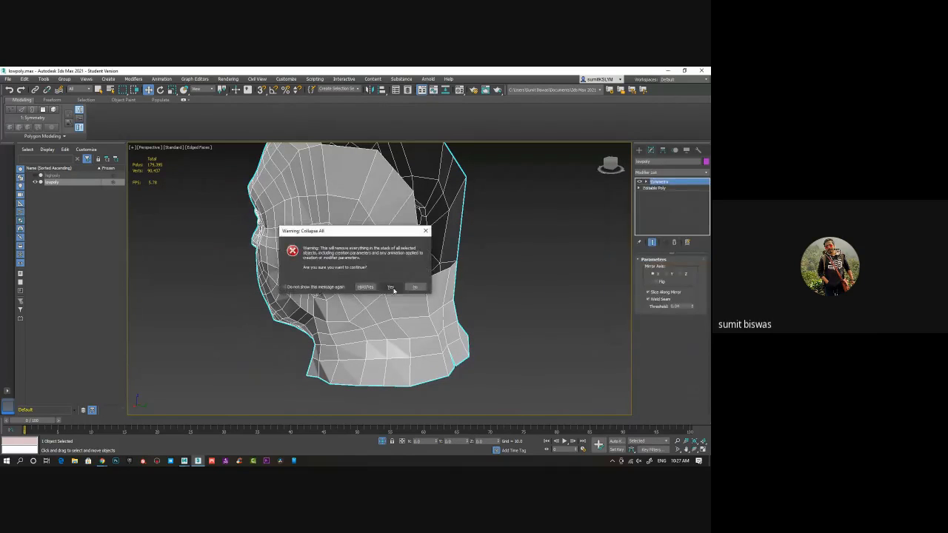
click(393, 290)
End isolation to show the highpoly model, and brush the lowpoly face, forehead and temples with Relax Conform
alt+middle_drag(320, 275, 341, 265)
alt+middle_drag(347, 302, 348, 323)
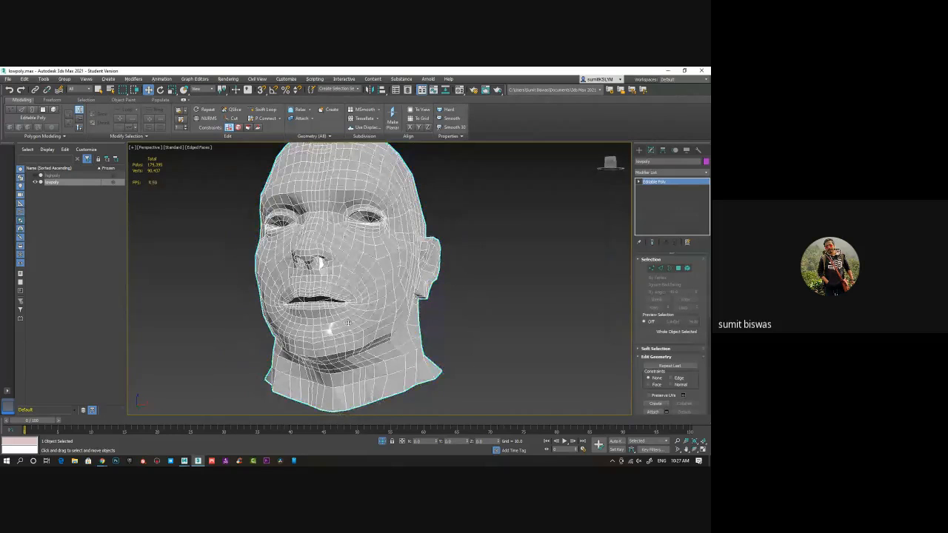
click(383, 444)
alt+middle_drag(424, 351, 490, 363)
click(52, 100)
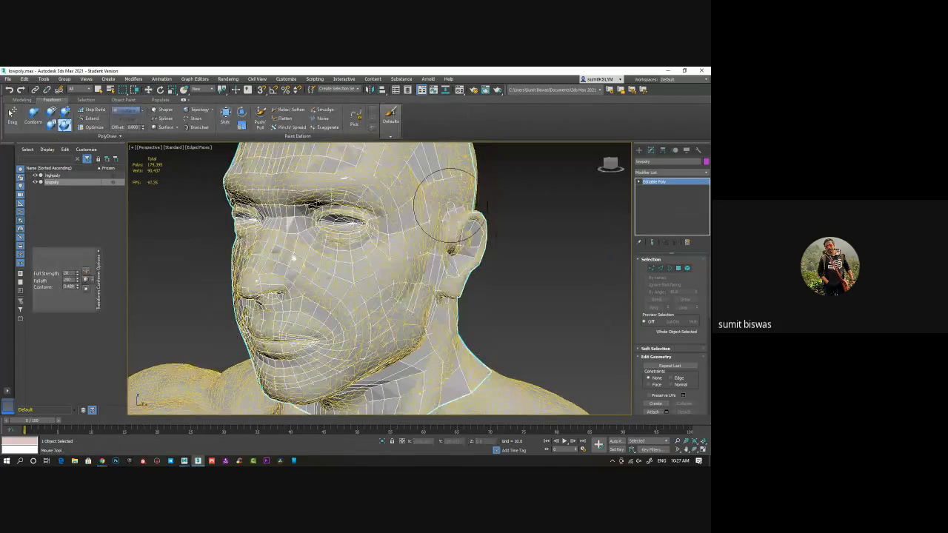
mouse_move(442, 200)
alt+middle_down()
mouse_move(405, 262)
mouse_move(412, 272)
alt+middle_up()
drag(374, 245, 335, 256)
drag(438, 258, 412, 263)
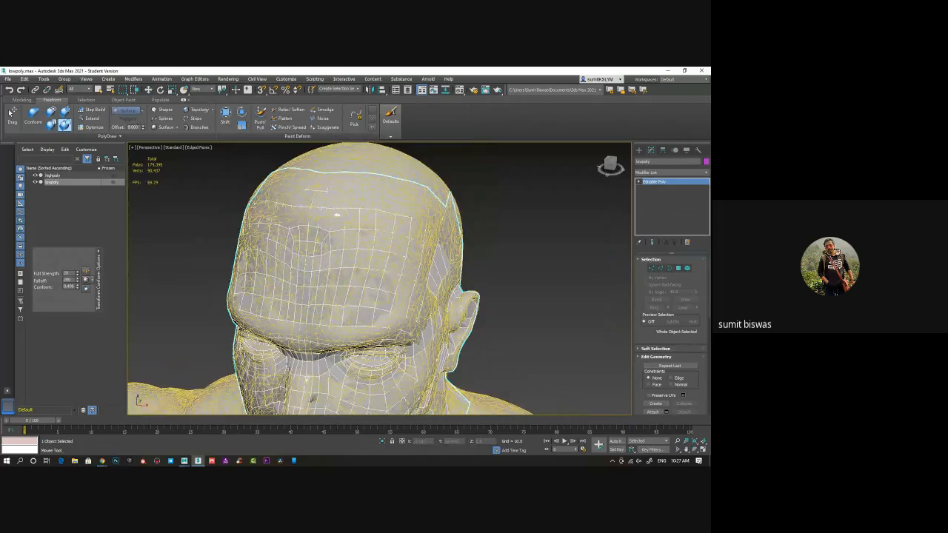
alt+middle_drag(304, 260, 349, 254)
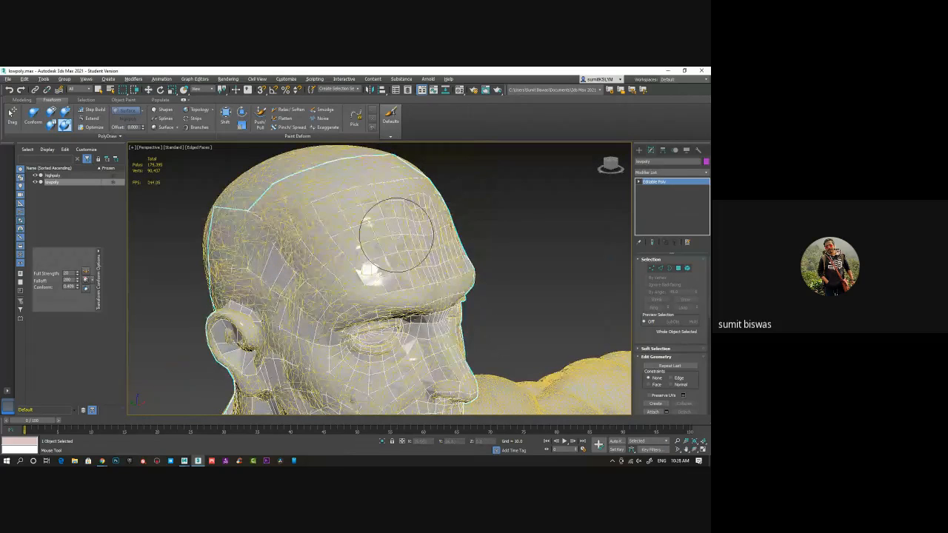
alt+middle_drag(392, 235, 453, 276)
drag(383, 239, 400, 276)
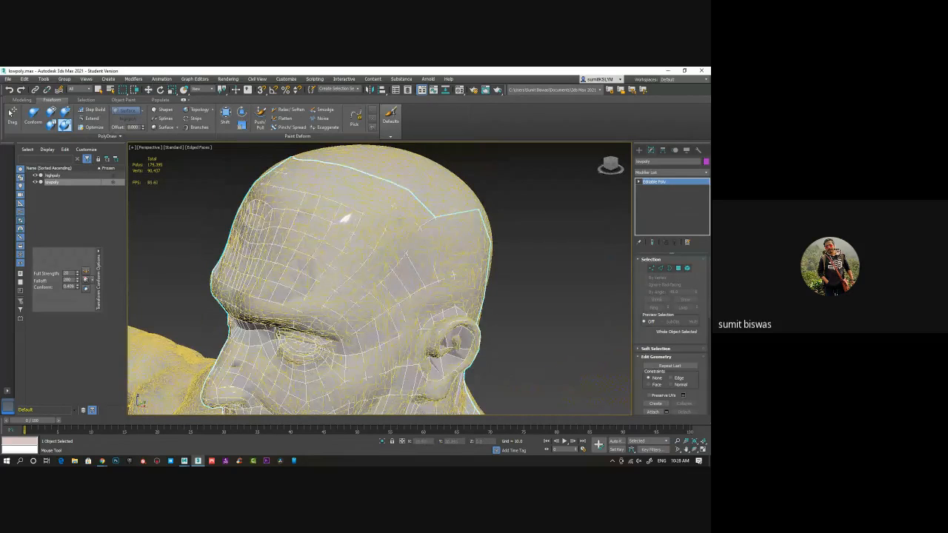
Relax-conform the lowpoly mesh over the side of the forehead, the chin, the front of the neck and both cheeks
mouse_move(355, 281)
alt+middle_down()
mouse_move(345, 281)
mouse_move(317, 232)
alt+middle_up()
mouse_move(317, 232)
mouse_down()
mouse_move(320, 296)
mouse_move(385, 315)
mouse_move(415, 293)
mouse_move(400, 281)
mouse_up()
mouse_move(400, 319)
mouse_down()
mouse_move(313, 371)
mouse_move(350, 339)
mouse_up()
mouse_move(369, 364)
middle_down()
mouse_move(383, 306)
mouse_move(417, 298)
middle_up()
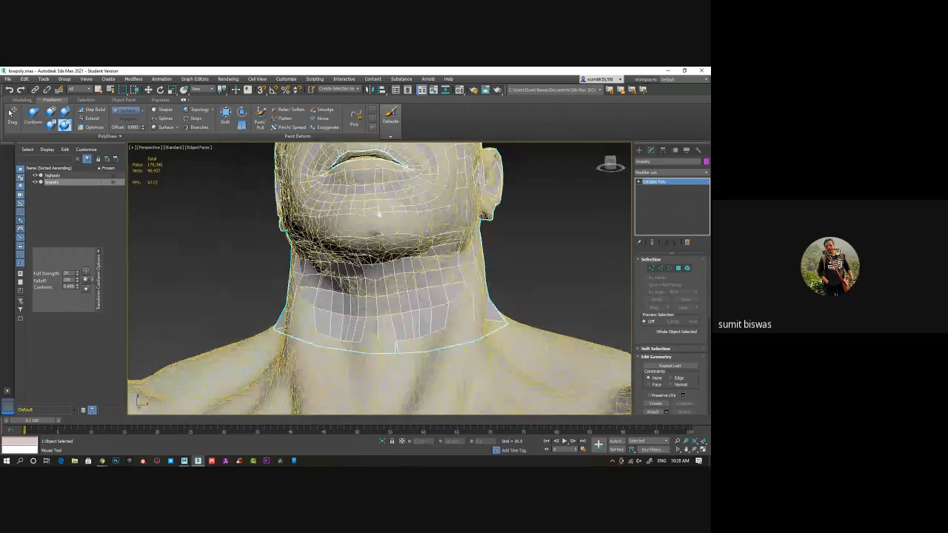
mouse_move(379, 214)
alt+middle_down()
mouse_move(430, 263)
mouse_move(355, 264)
mouse_move(398, 212)
mouse_move(430, 194)
alt+middle_up()
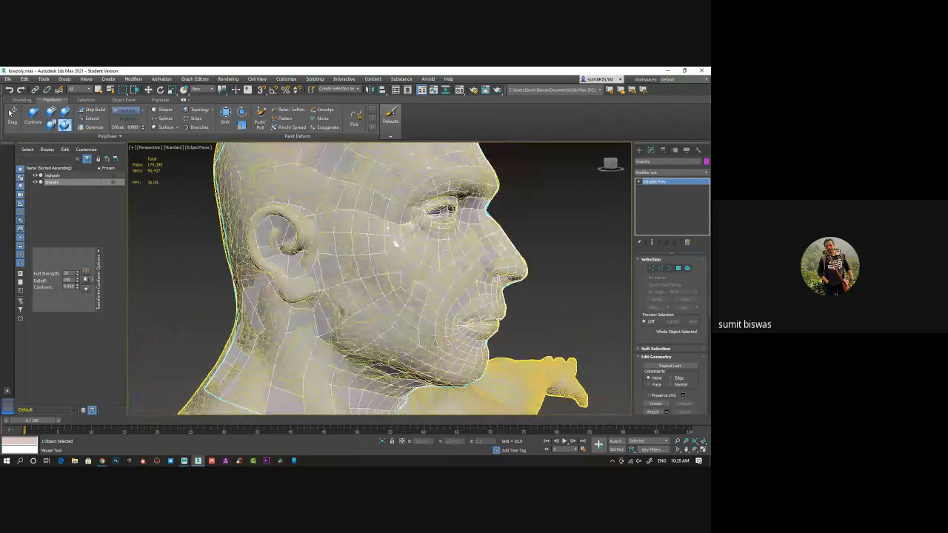
alt+middle_drag(370, 313, 313, 313)
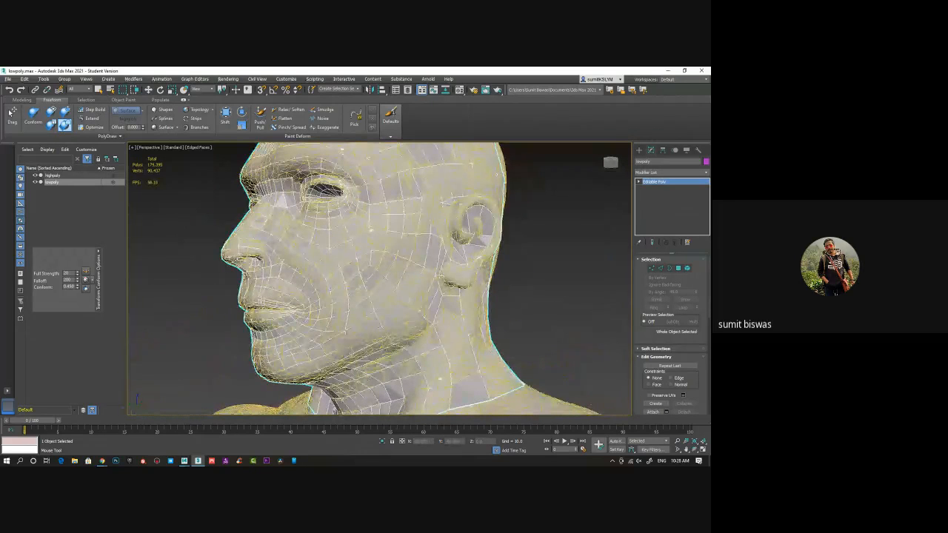
alt+middle_drag(417, 200, 383, 191)
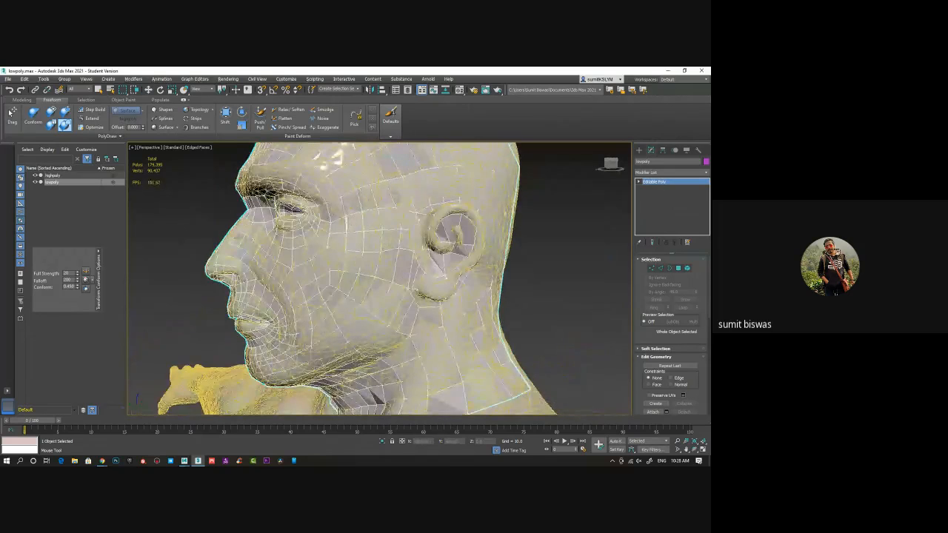
Relax-conform the lowpoly mesh around the side and back of the neck, behind the ear and over the temple
alt+middle_drag(393, 267, 345, 259)
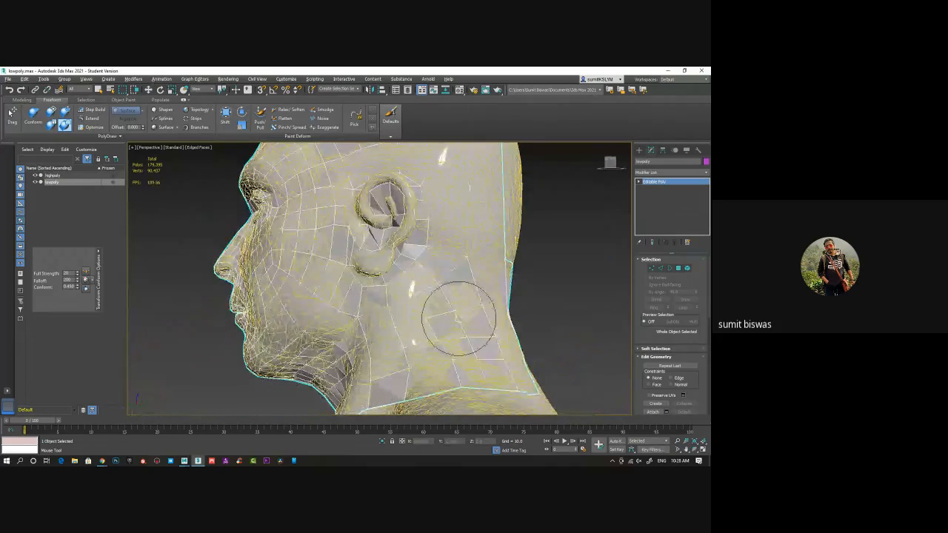
mouse_move(455, 307)
alt+middle_down()
mouse_move(380, 349)
mouse_move(391, 318)
alt+middle_up()
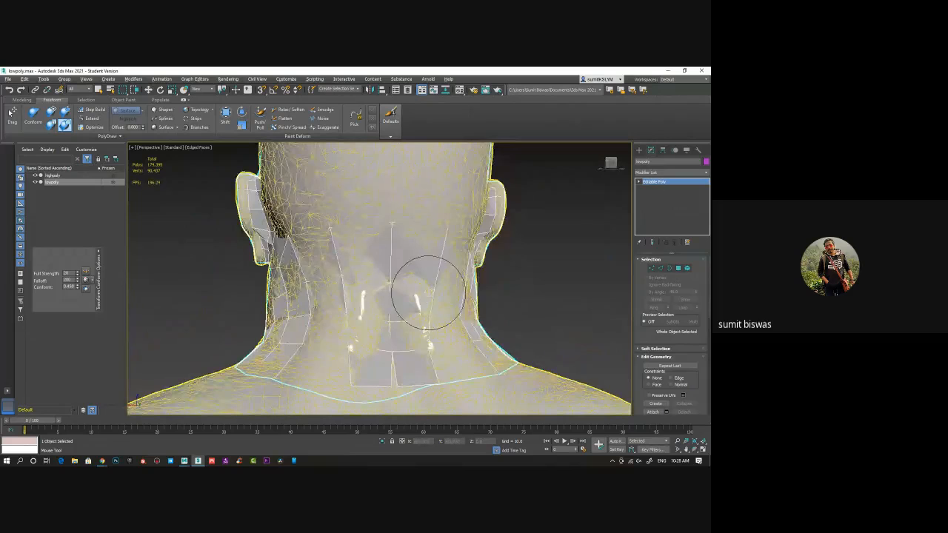
mouse_move(431, 292)
alt+middle_down()
mouse_move(370, 296)
mouse_move(406, 286)
mouse_move(349, 339)
mouse_move(381, 364)
alt+middle_up()
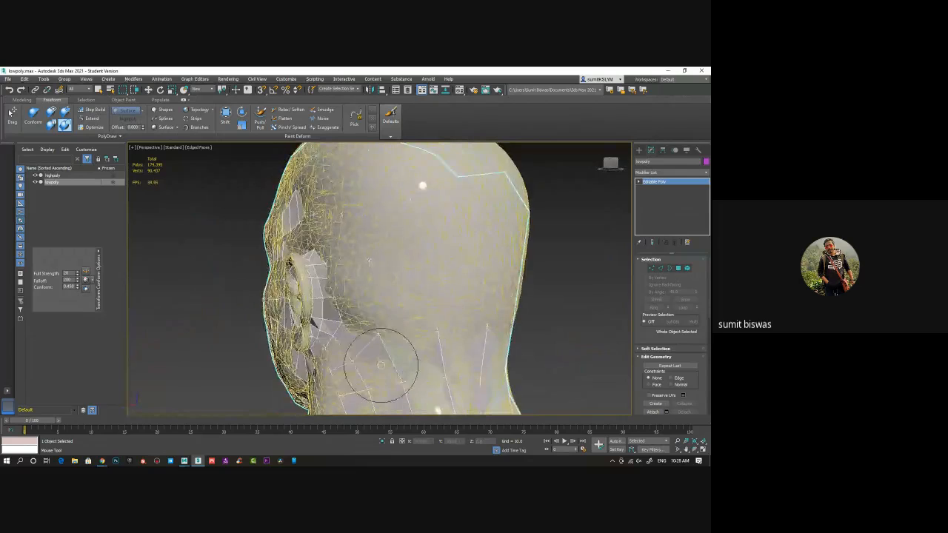
alt+middle_drag(371, 302, 434, 318)
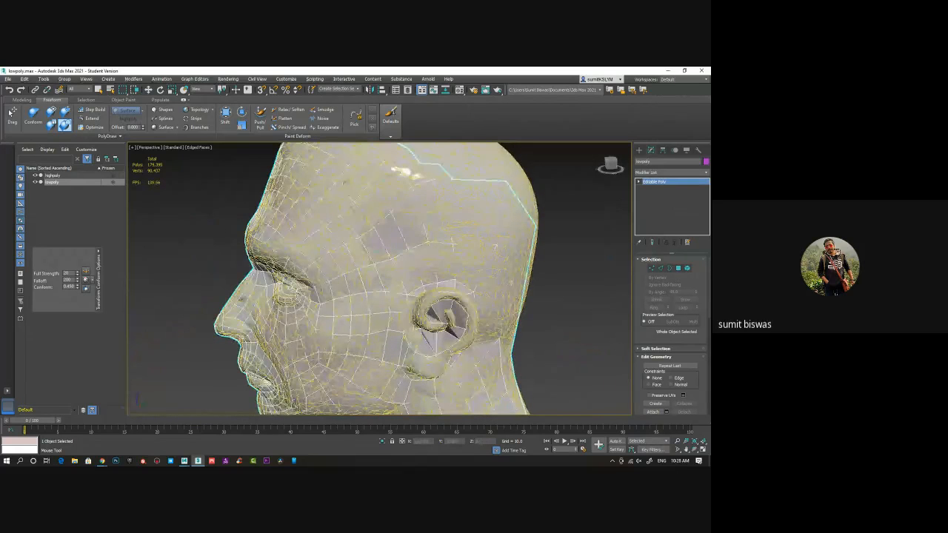
mouse_move(345, 212)
alt+middle_down()
mouse_move(396, 212)
mouse_move(466, 263)
alt+middle_up()
Exit the conform brush, isolate the lowpoly head at object level and review its mesh
key(w)
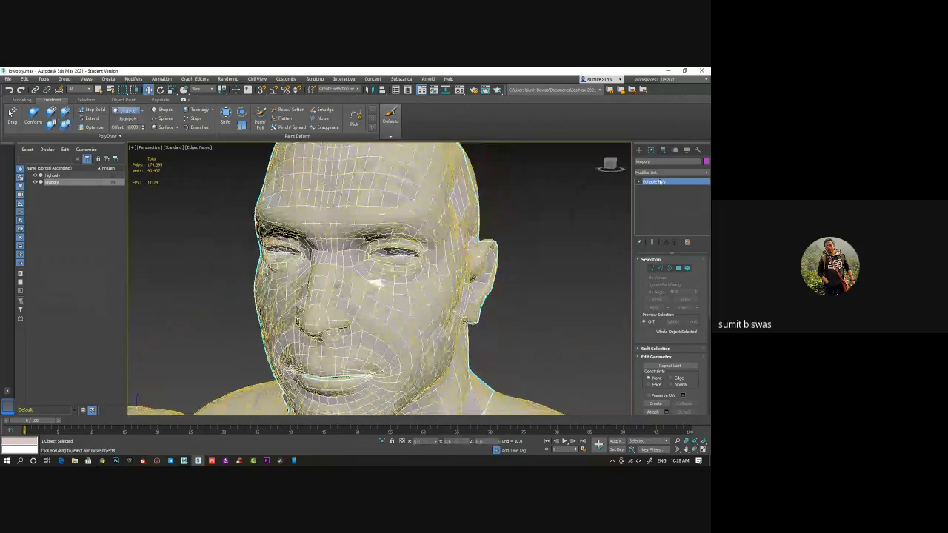
click(660, 182)
click(596, 273)
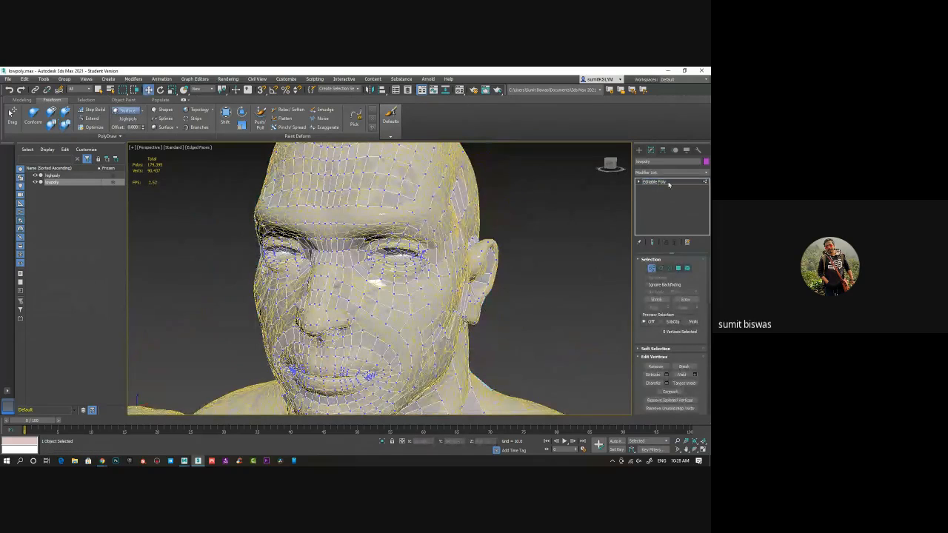
click(669, 182)
key(alt+q)
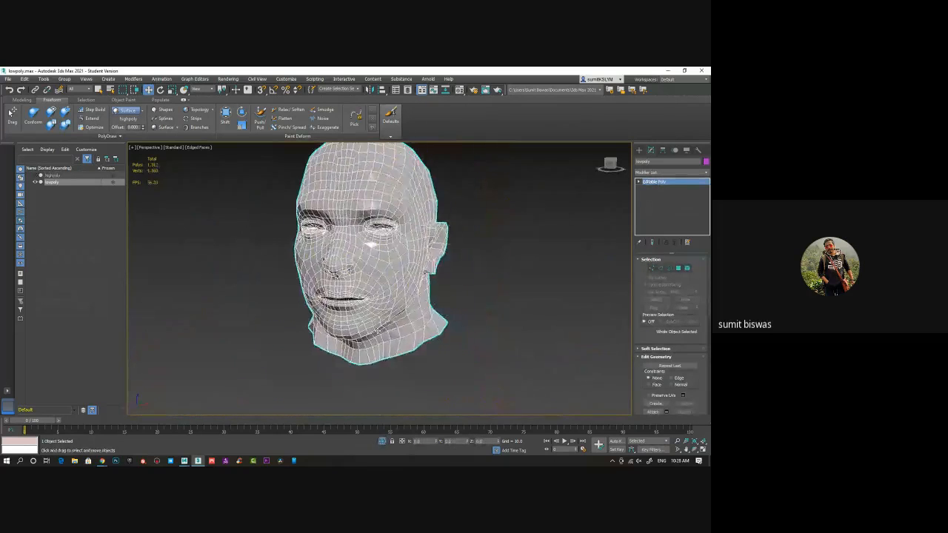
scroll(379, 330, down, 5)
mouse_move(378, 329)
alt+middle_down()
mouse_move(413, 331)
mouse_move(382, 332)
mouse_move(392, 326)
mouse_move(367, 320)
alt+middle_up()
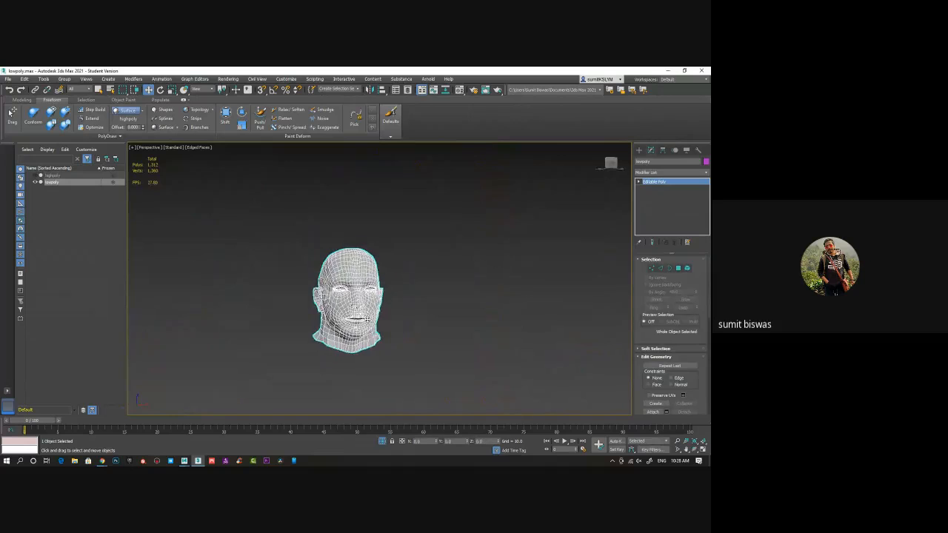
scroll(368, 320, up, 5)
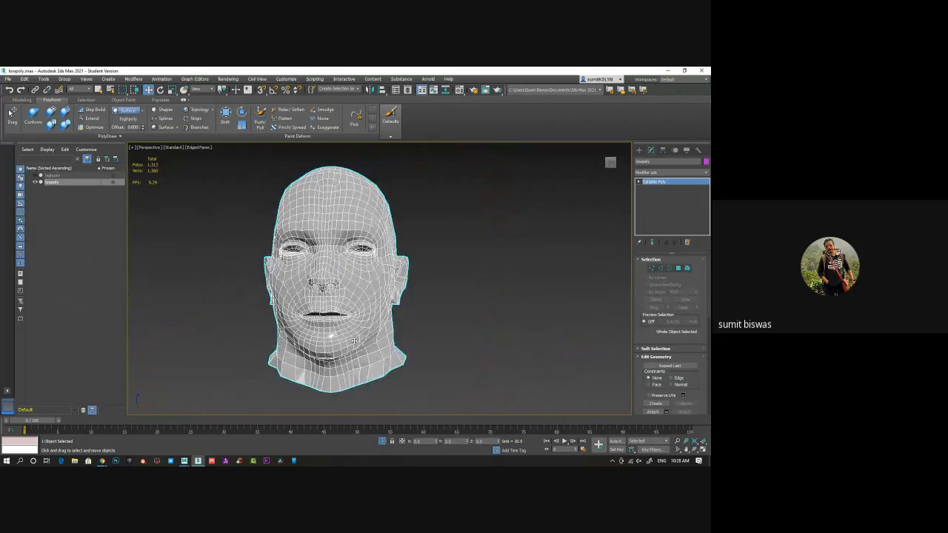
alt+middle_drag(331, 335, 456, 302)
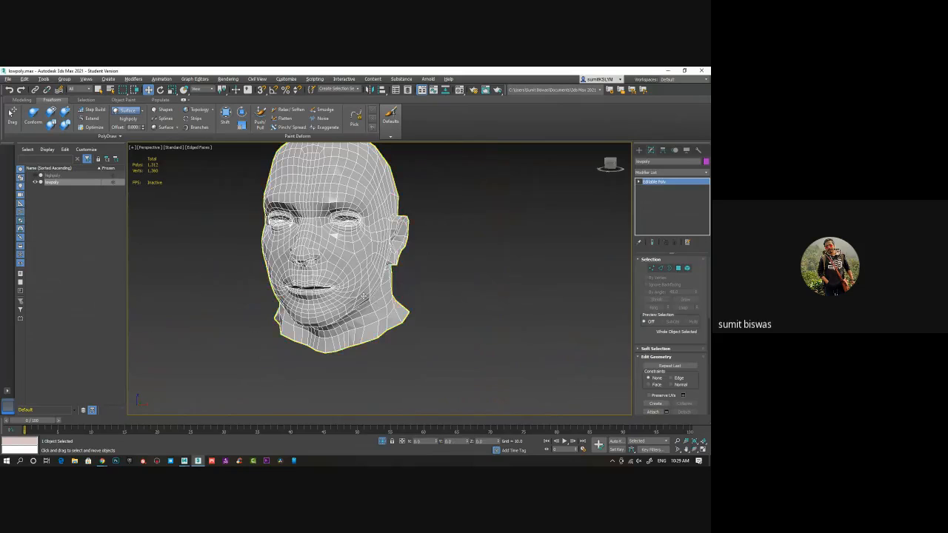
Select all polygons of the lowpoly head at element level, assign them smoothing group 1 and return to object level
alt+middle_drag(385, 297, 423, 296)
click(688, 269)
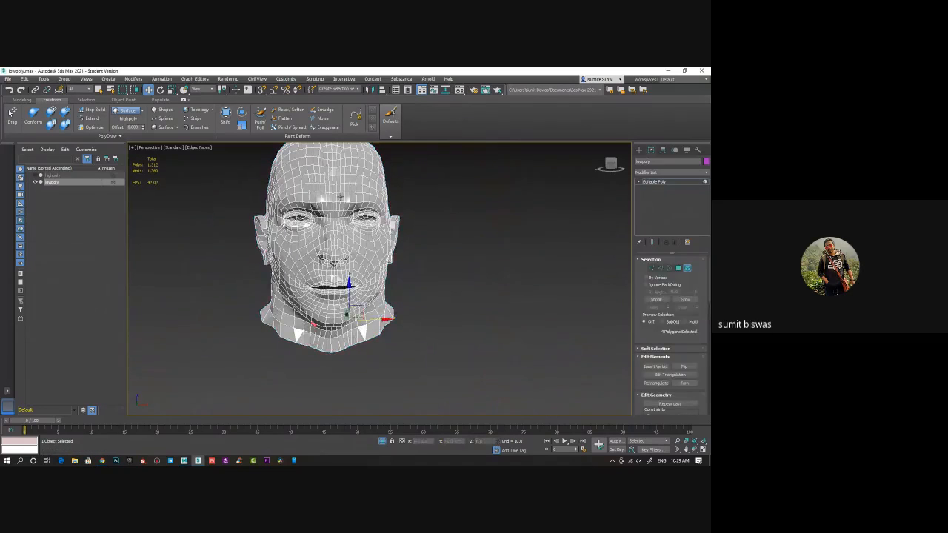
key(ctrl+a)
scroll(646, 361, down, 10)
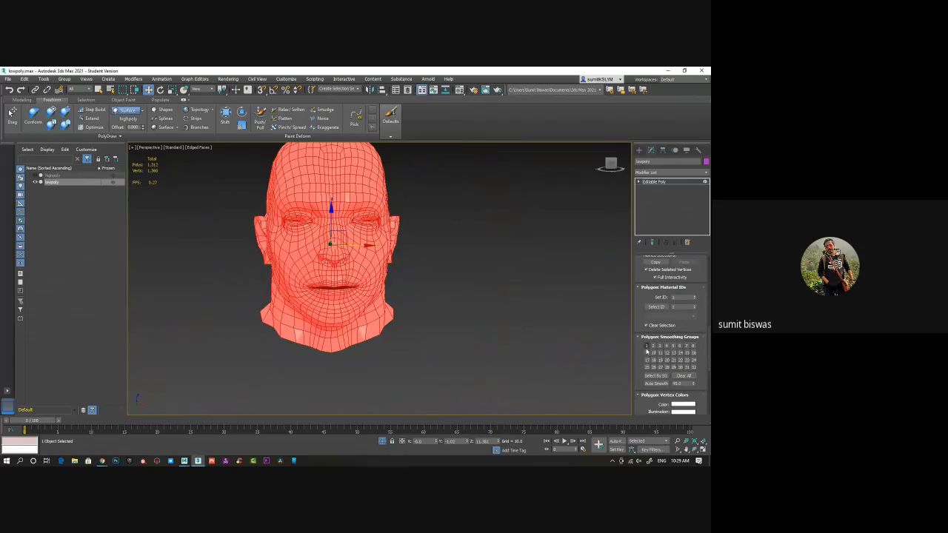
click(647, 346)
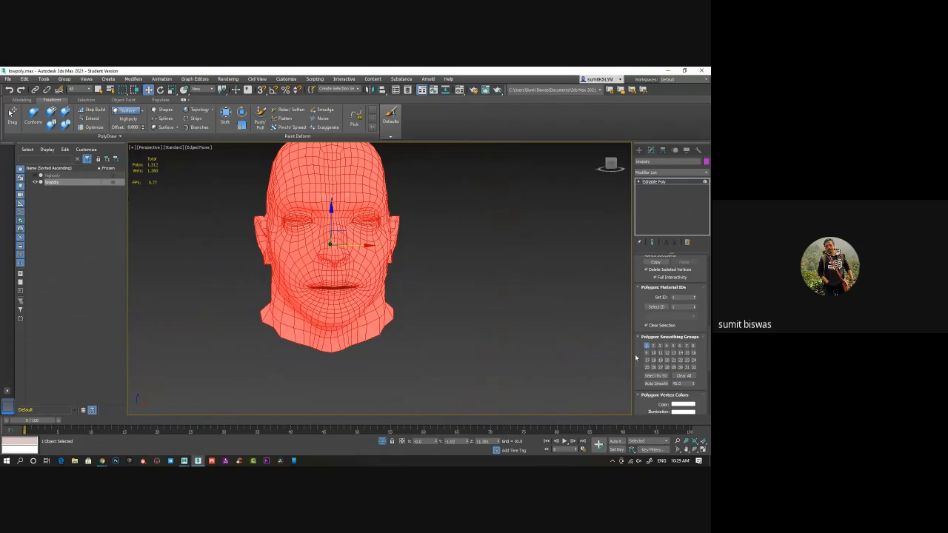
click(665, 182)
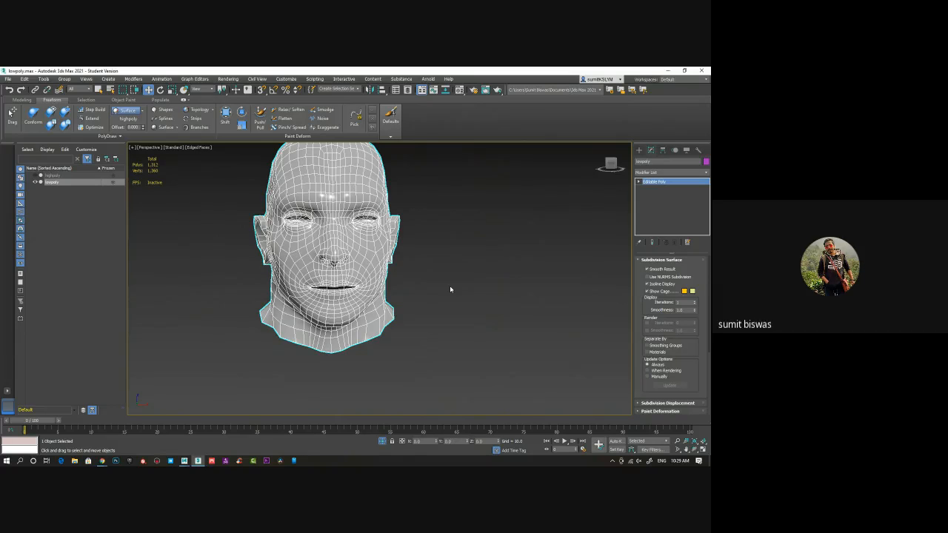
Apply an Unwrap UVW modifier to the lowpoly head and open its UV editor
alt+middle_drag(419, 330, 381, 322)
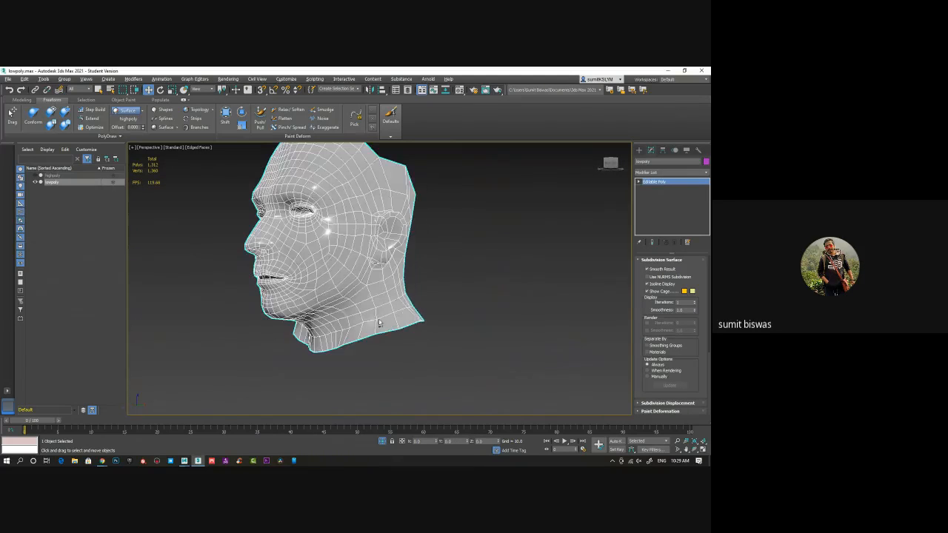
click(535, 252)
mouse_move(424, 280)
alt+middle_down()
mouse_move(444, 275)
mouse_move(416, 282)
alt+middle_up()
scroll(445, 276, down, 3)
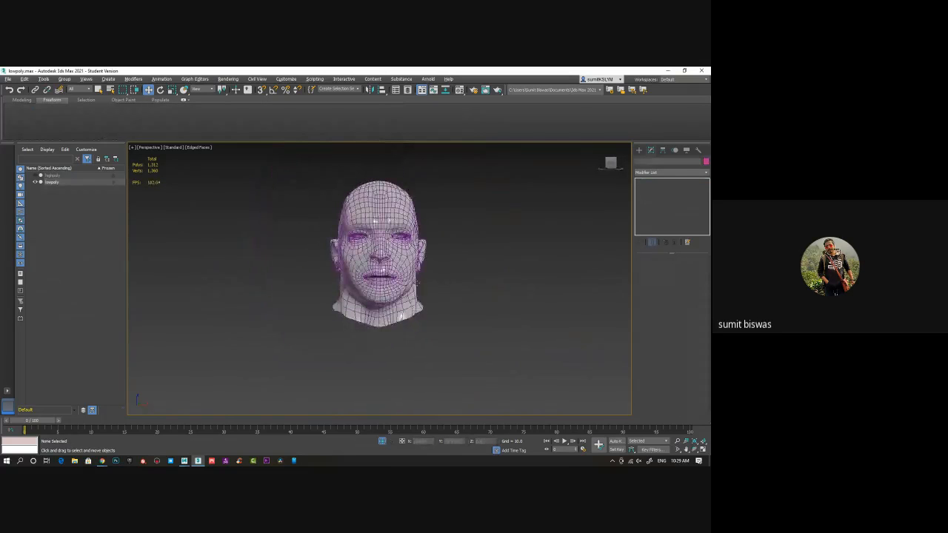
scroll(418, 282, up, 3)
click(393, 260)
click(659, 173)
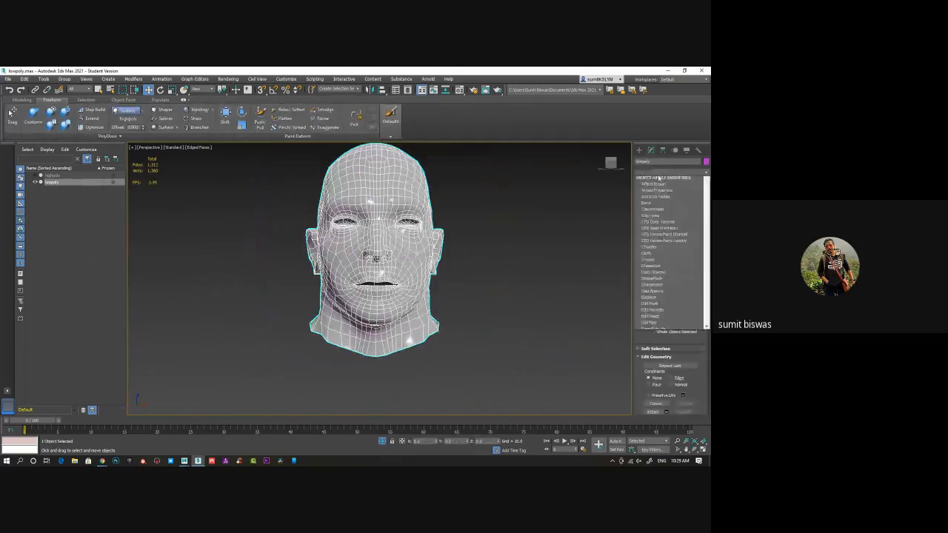
key(u)
key(Return)
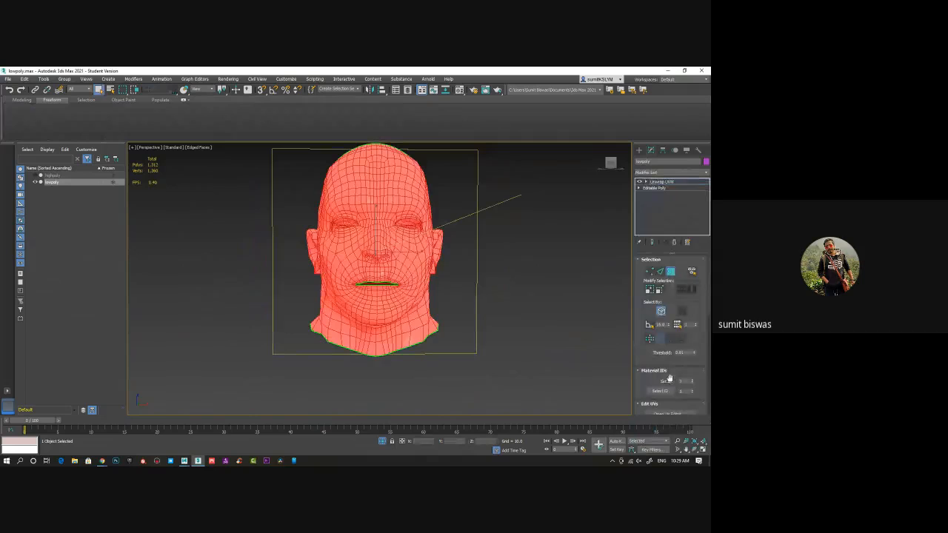
scroll(667, 377, down, 5)
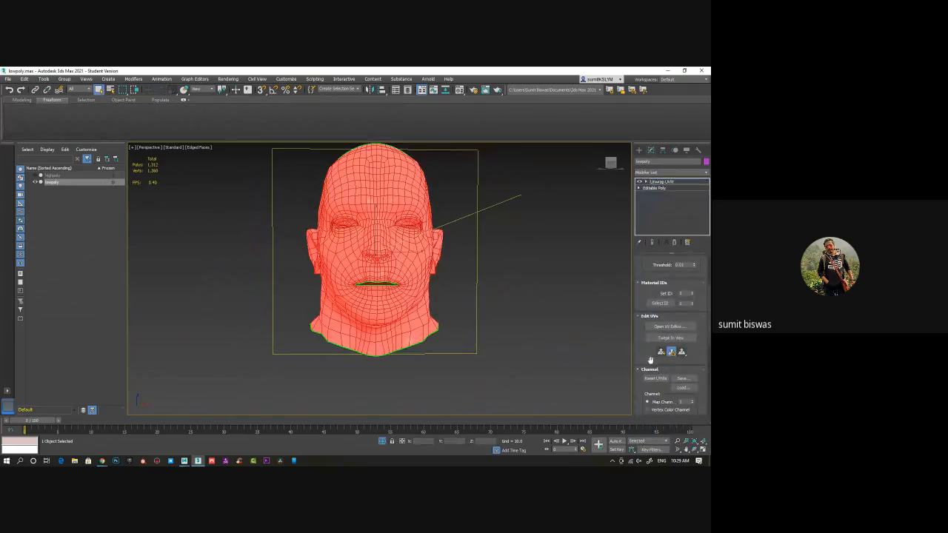
click(670, 326)
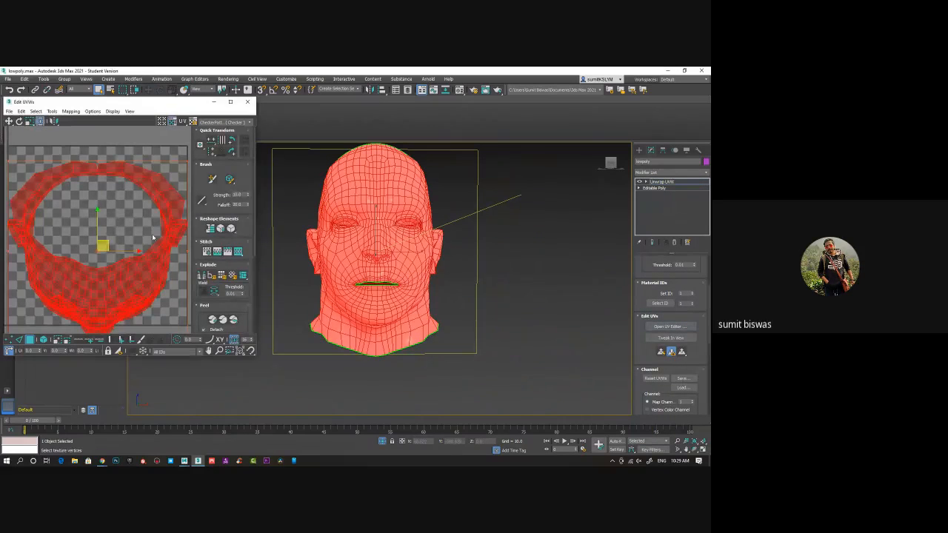
drag(141, 103, 287, 116)
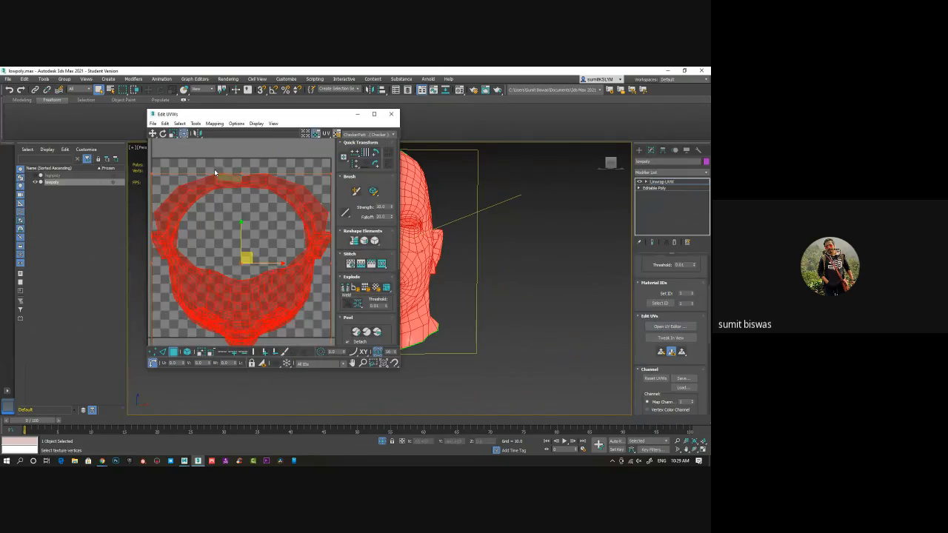
Try a Flatten Mapping on all of the head's polygons
click(179, 123)
click(180, 124)
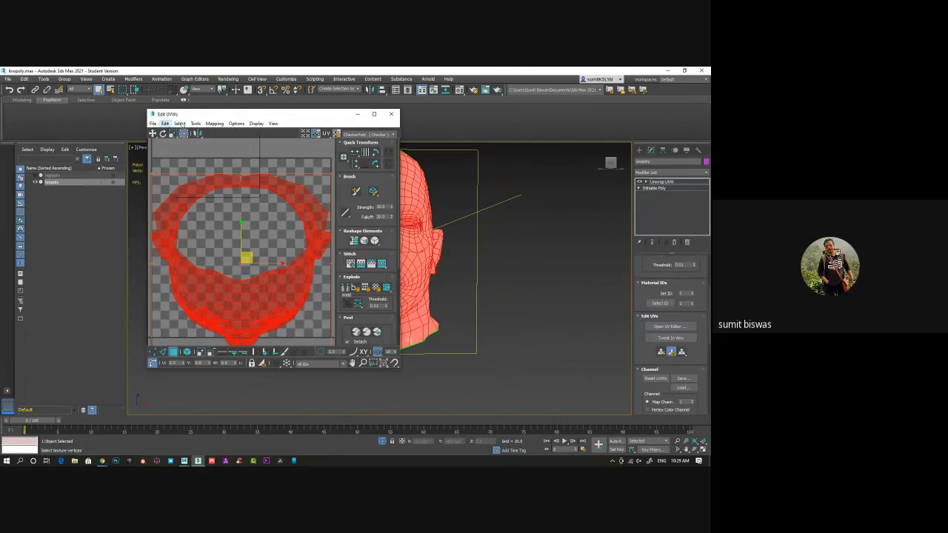
click(214, 123)
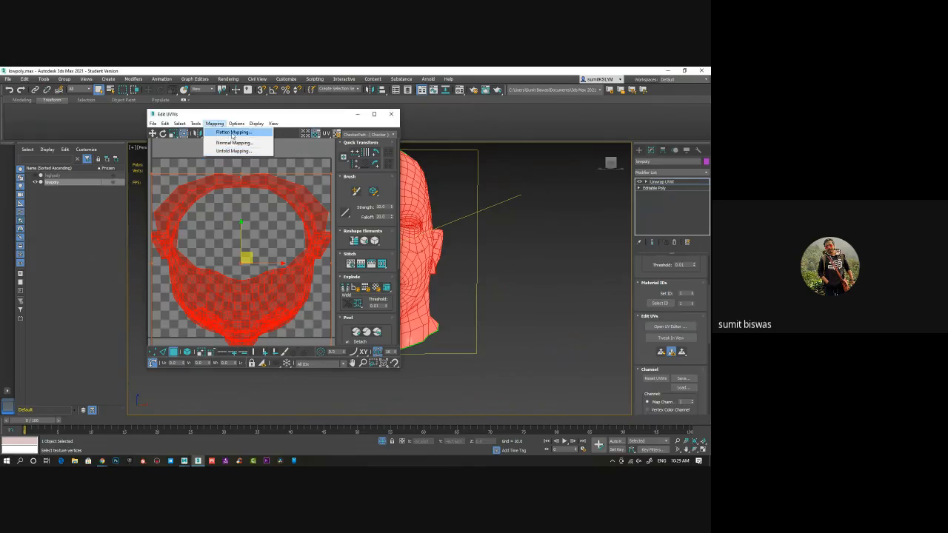
click(232, 132)
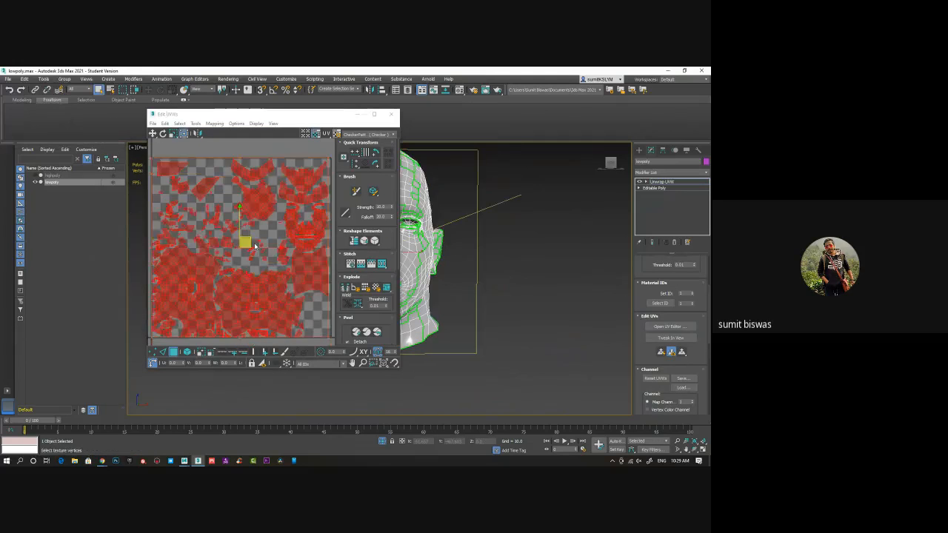
middle_drag(258, 290, 269, 265)
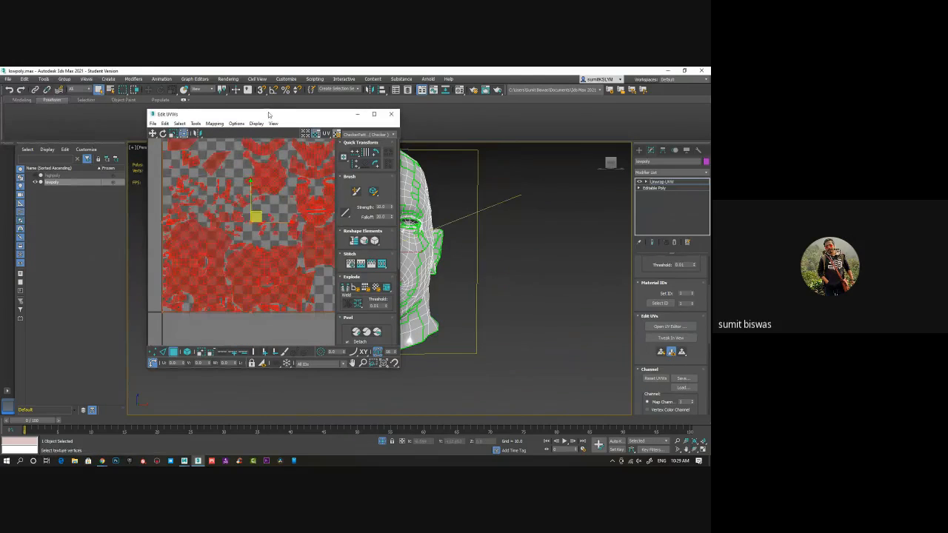
drag(268, 117, 416, 132)
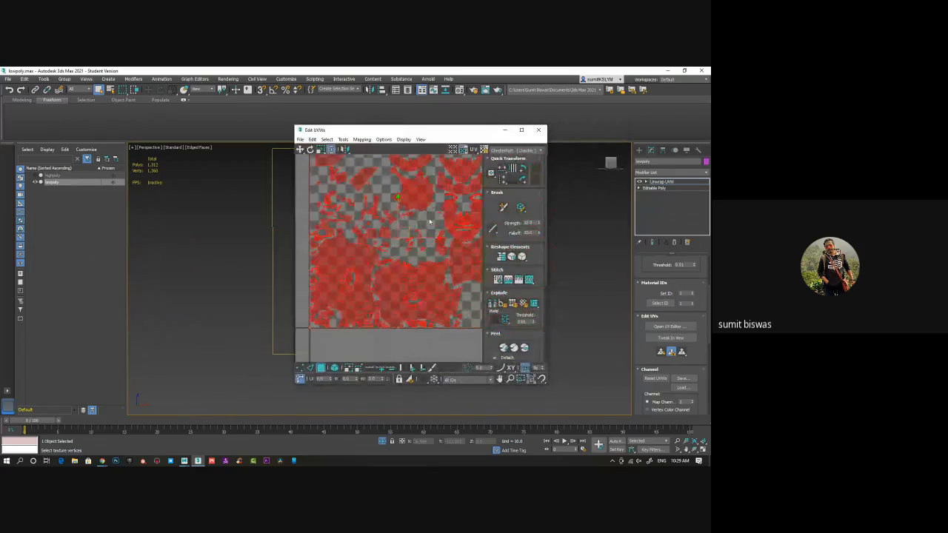
middle_drag(411, 279, 373, 277)
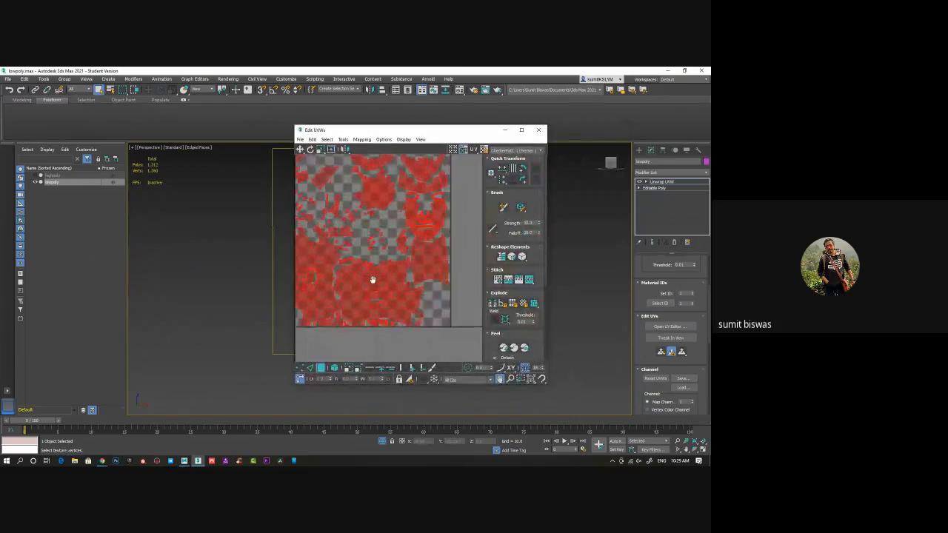
click(662, 352)
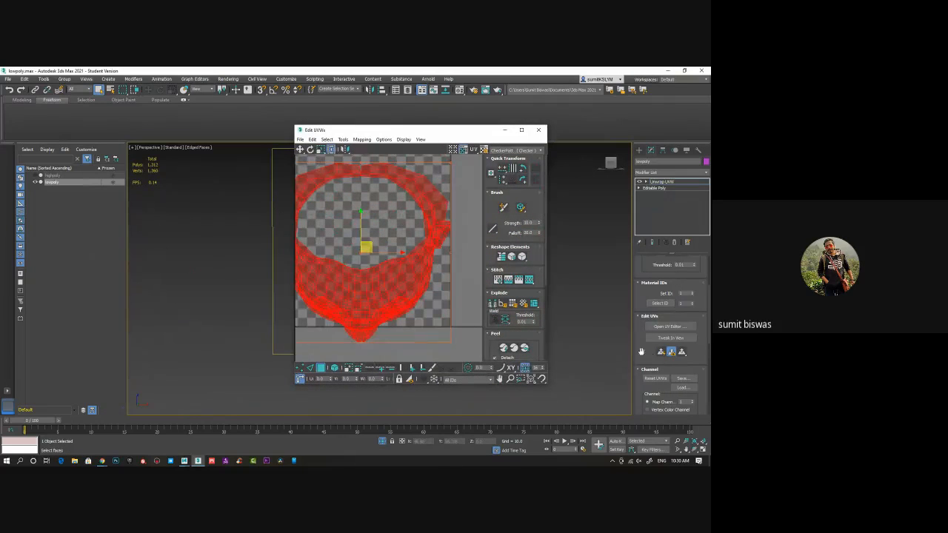
Move the UV editor aside and mark a seam edge at the lower centre of the back of the neck with Edit Seams
scroll(659, 370, down, 5)
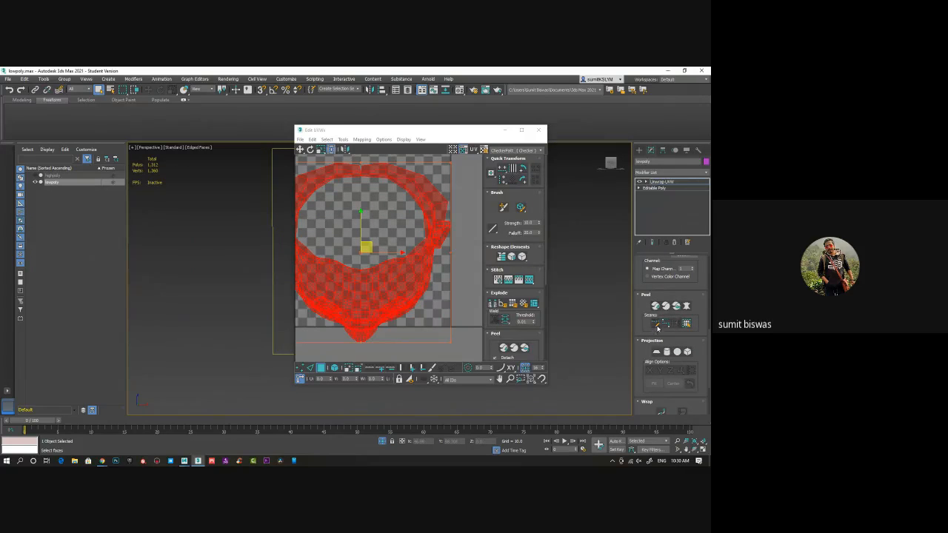
click(656, 324)
drag(448, 133, 125, 136)
alt+middle_drag(445, 282, 324, 296)
click(387, 327)
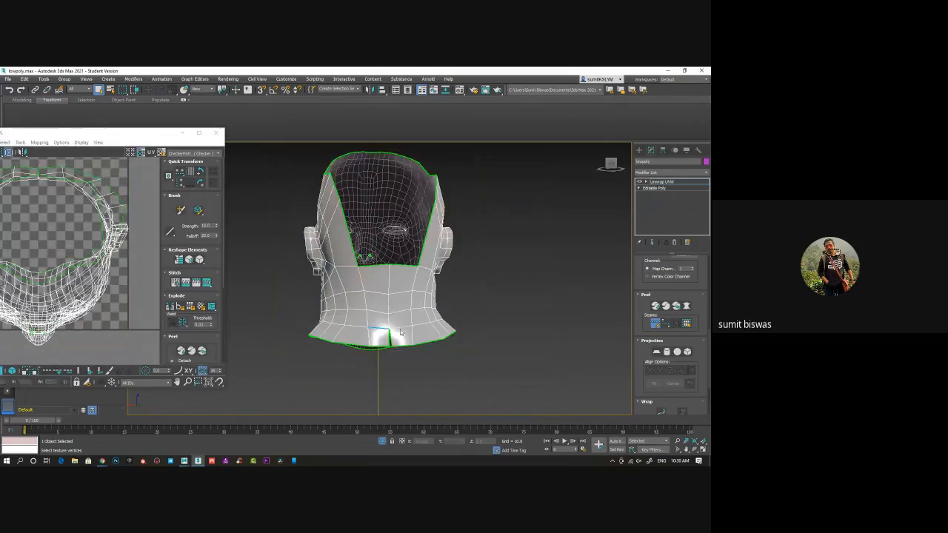
middle_drag(410, 336, 382, 333)
Add point-to-point seams up the centre back of the neck and at the centre of the forehead's upper edge
click(665, 324)
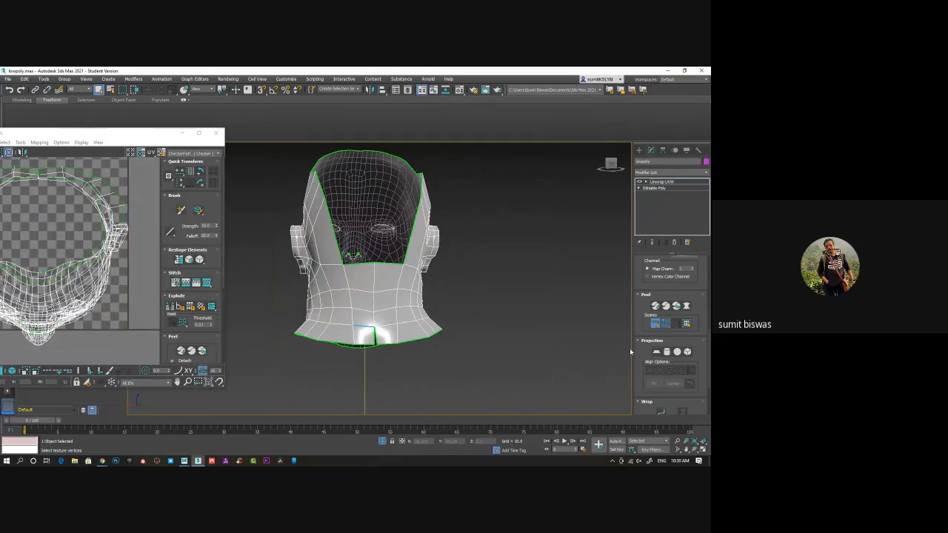
click(375, 328)
click(375, 264)
alt+middle_drag(506, 297, 493, 319)
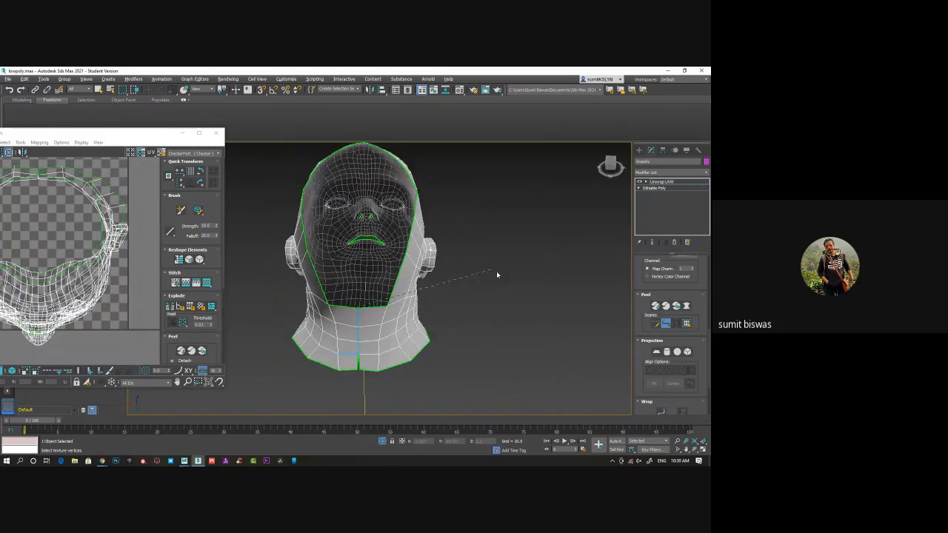
alt+middle_drag(497, 275, 426, 296)
mouse_move(425, 296)
alt+middle_down()
mouse_move(414, 287)
mouse_move(413, 298)
alt+middle_up()
scroll(416, 297, up, 3)
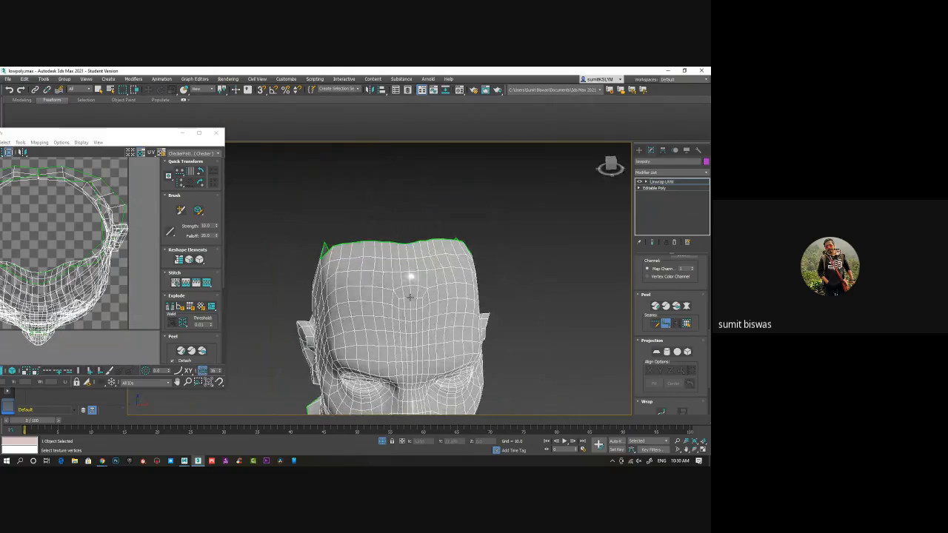
click(407, 245)
Trace a closed point-to-point seam around the base of the character's left ear
alt+middle_drag(481, 367, 379, 302)
scroll(426, 308, up, 5)
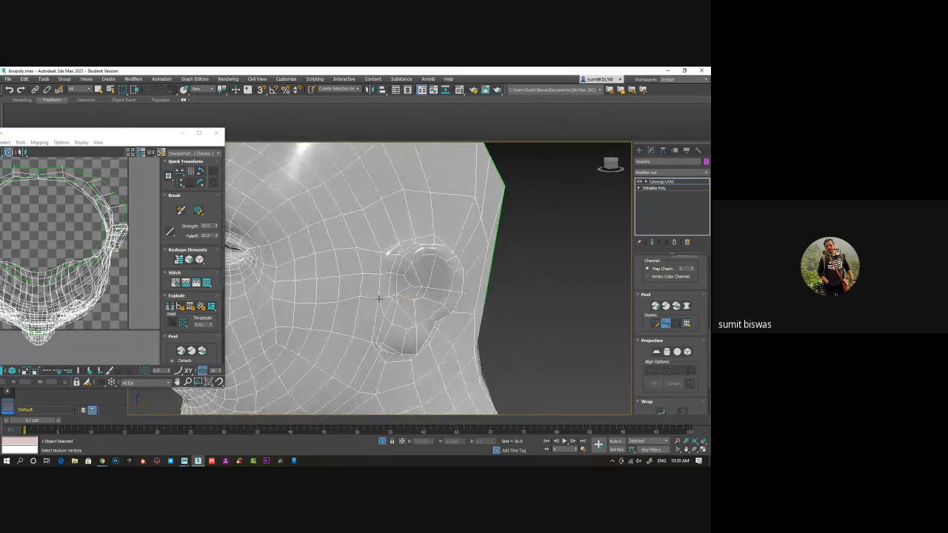
click(383, 253)
click(398, 243)
click(429, 234)
alt+middle_drag(434, 235, 349, 250)
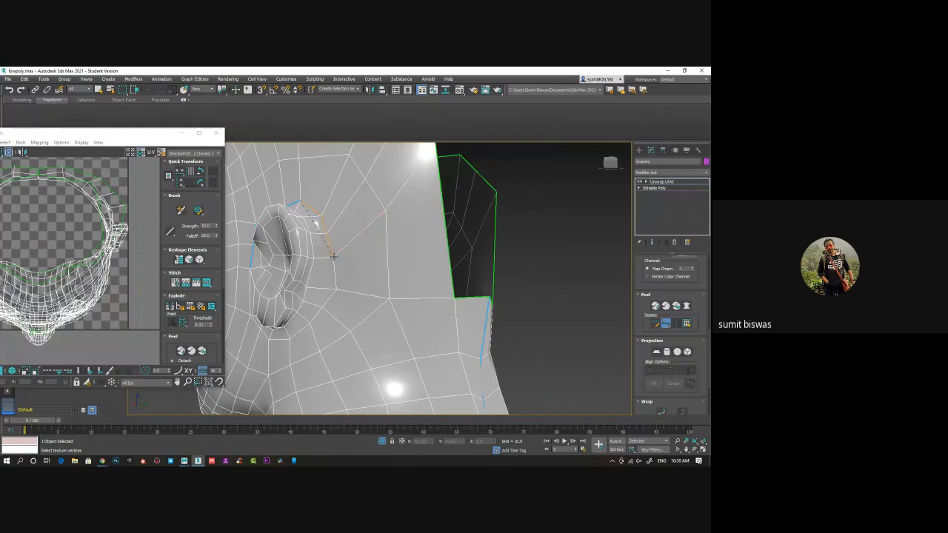
click(335, 256)
click(338, 289)
click(311, 320)
alt+middle_drag(314, 331, 363, 311)
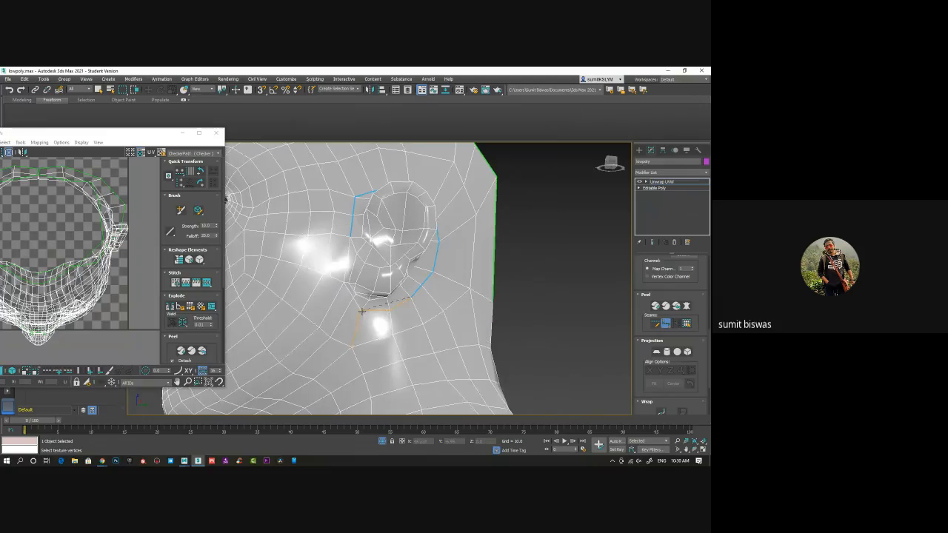
click(345, 283)
click(352, 238)
middle_drag(317, 280, 368, 222)
Trace a matching point-to-point seam around the base of the character's right ear
scroll(388, 290, down, 8)
scroll(367, 263, up, 3)
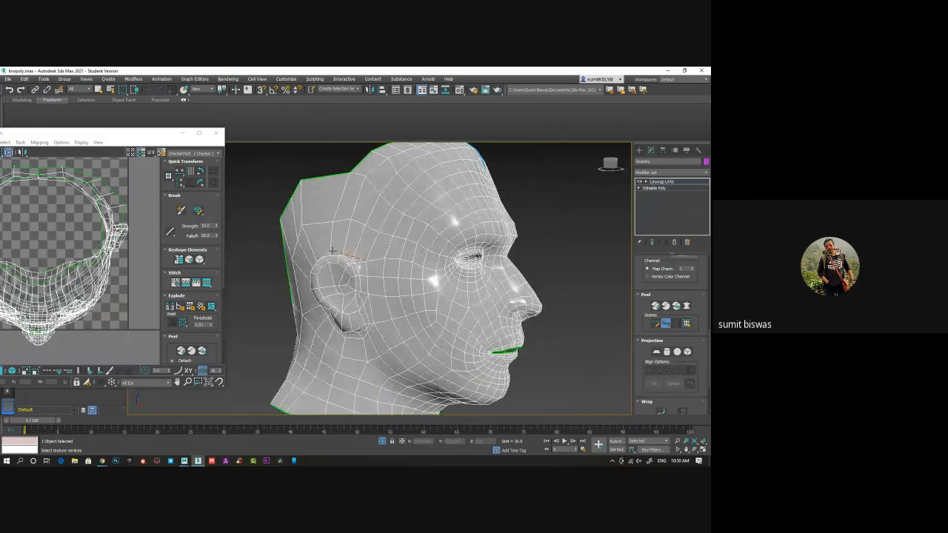
alt+middle_drag(329, 249, 389, 270)
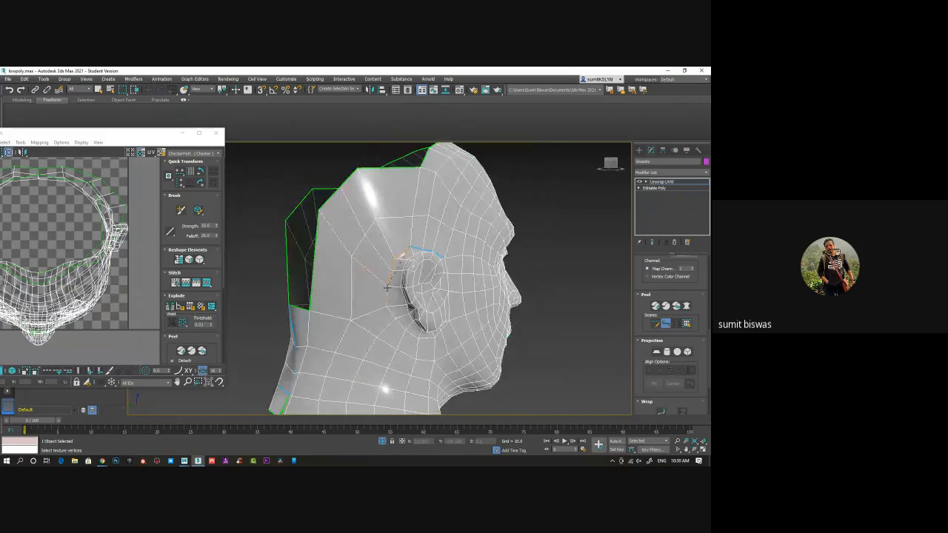
alt+middle_drag(426, 342, 406, 315)
click(412, 327)
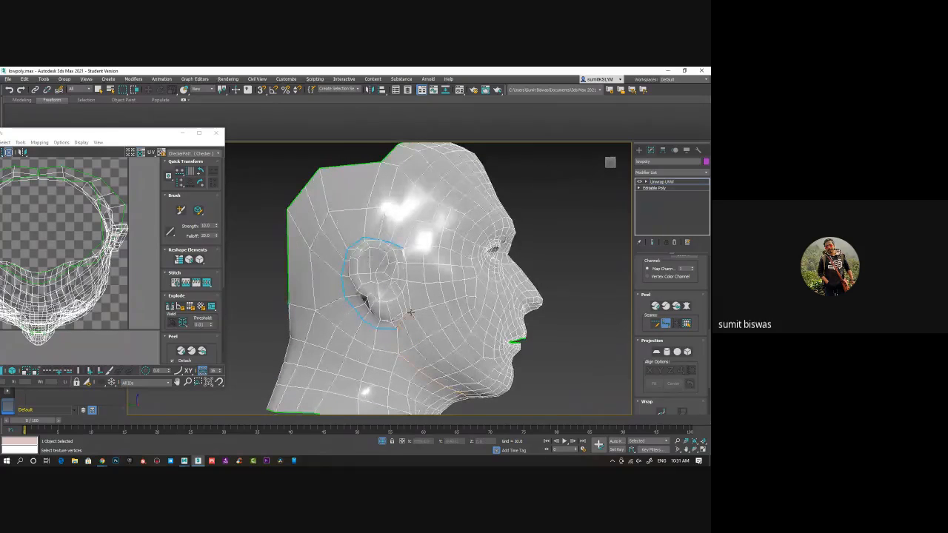
click(404, 248)
Add a point-to-point seam along the centre front of the neck, from its lower edge up towards the chin
alt+middle_drag(451, 301, 408, 339)
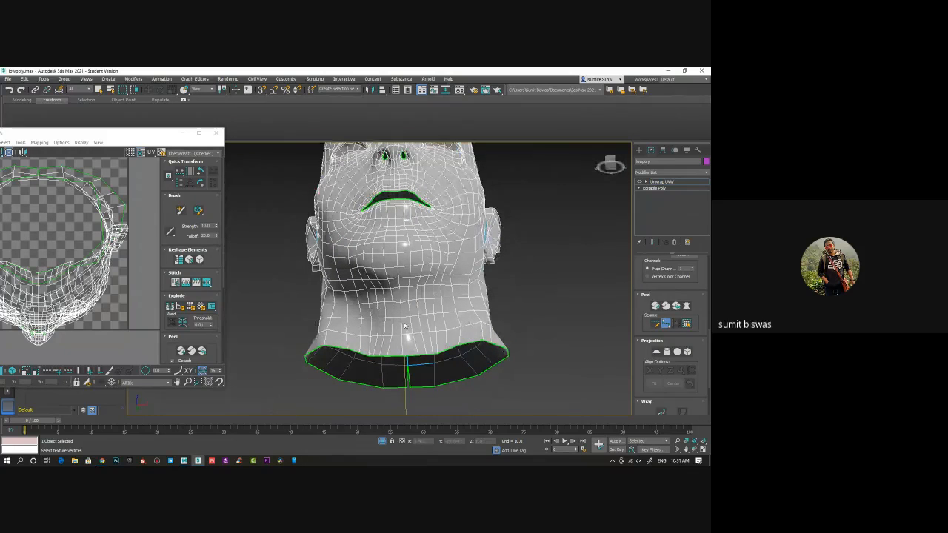
click(402, 356)
click(397, 269)
Trace a point-to-point seam along the inner corner and lower inner rim of the character's left eye socket
alt+middle_drag(414, 287, 361, 297)
scroll(360, 294, up, 6)
scroll(359, 294, up, 2)
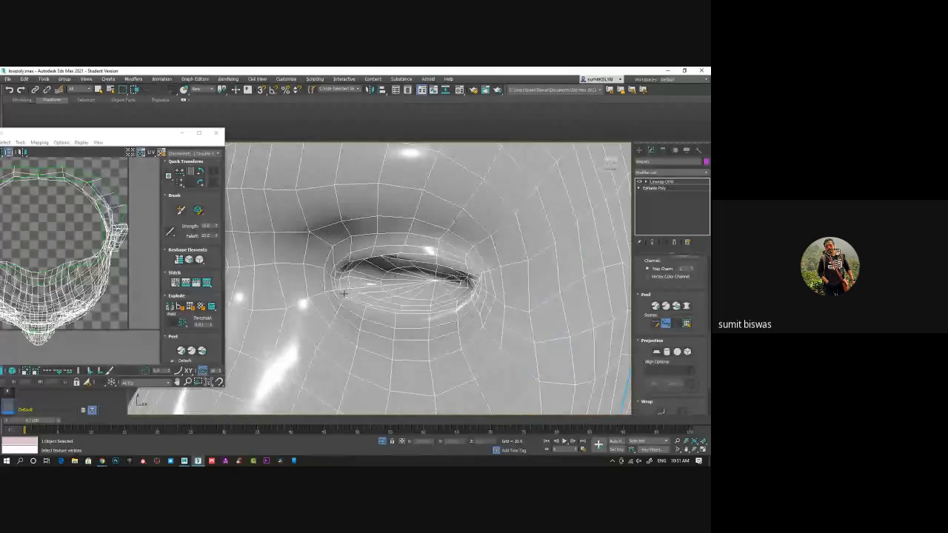
scroll(344, 293, up, 3)
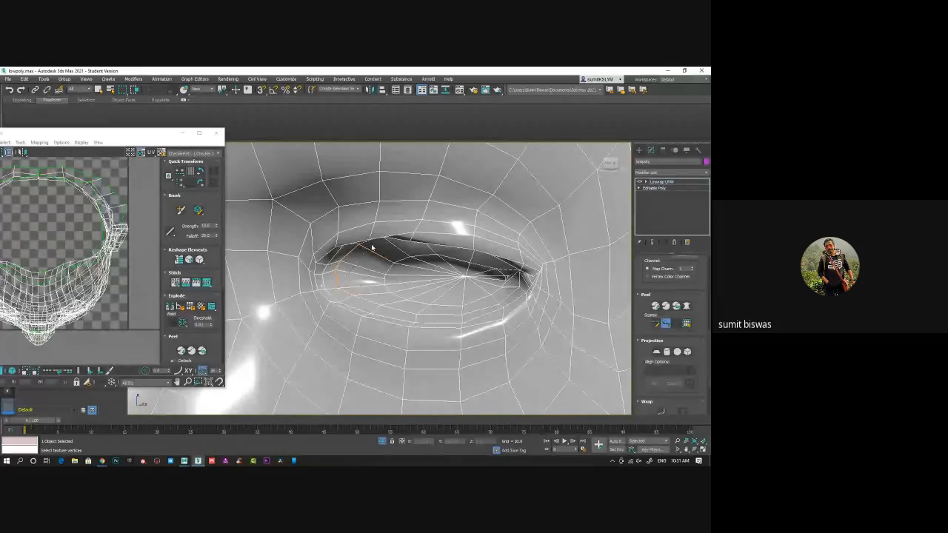
alt+middle_drag(372, 268, 363, 306)
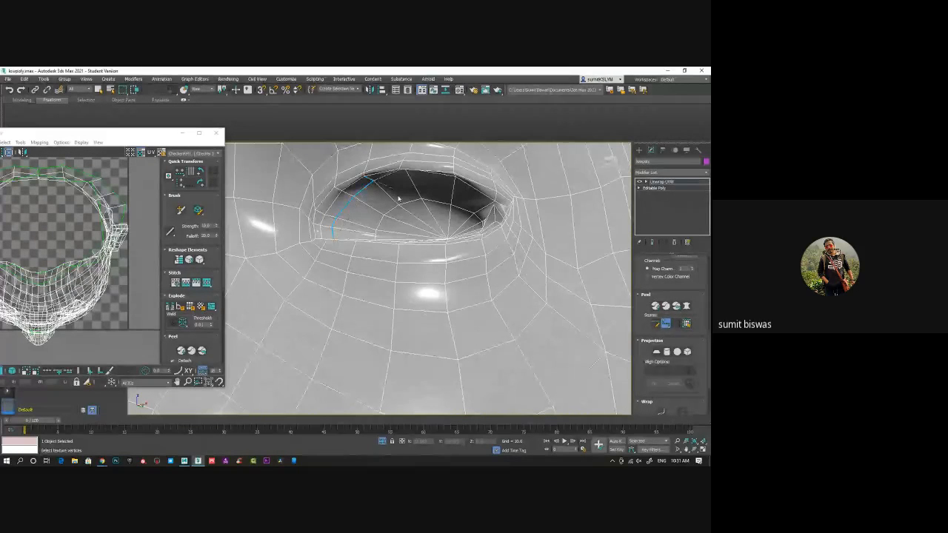
click(335, 229)
alt+middle_drag(373, 232, 375, 255)
mouse_move(353, 306)
middle_down()
mouse_move(386, 206)
mouse_move(365, 292)
middle_up()
click(389, 309)
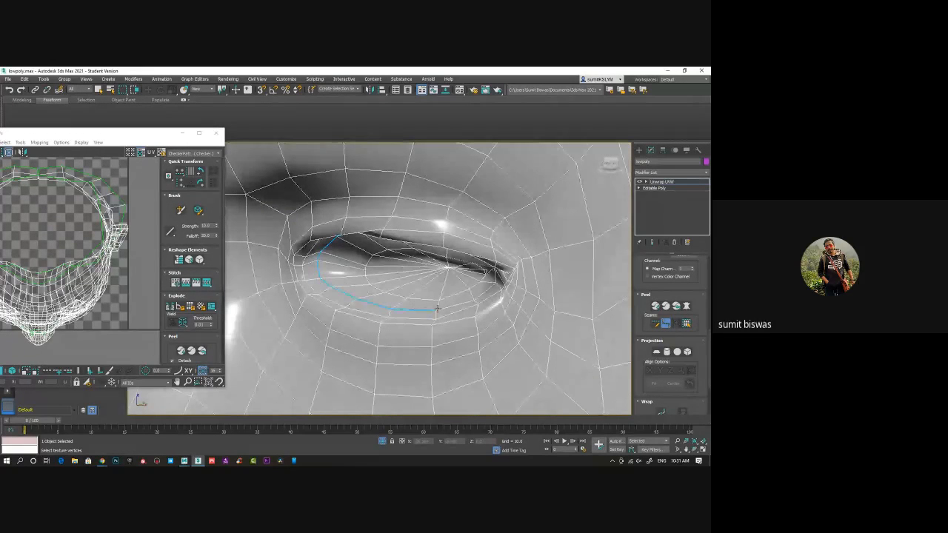
click(495, 284)
alt+middle_drag(382, 308, 411, 300)
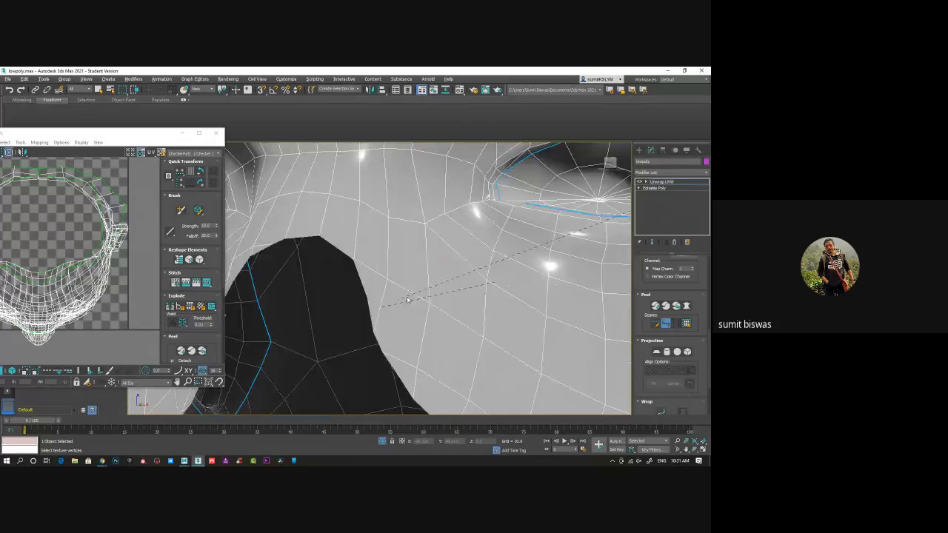
Continue the left eye's seam around the outer corner and along the upper inner rim to close the loop
middle_drag(521, 243, 293, 340)
alt+middle_drag(395, 283, 420, 247)
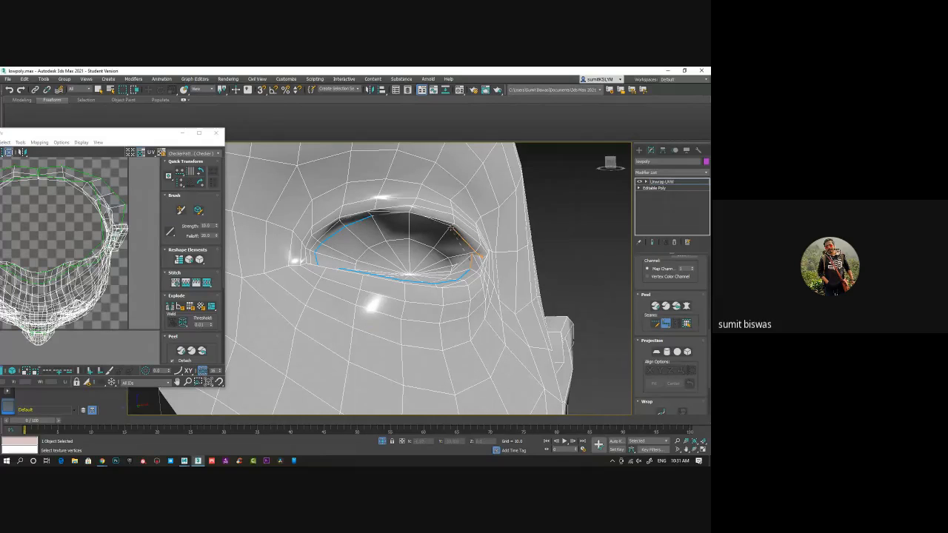
alt+middle_drag(405, 232, 399, 182)
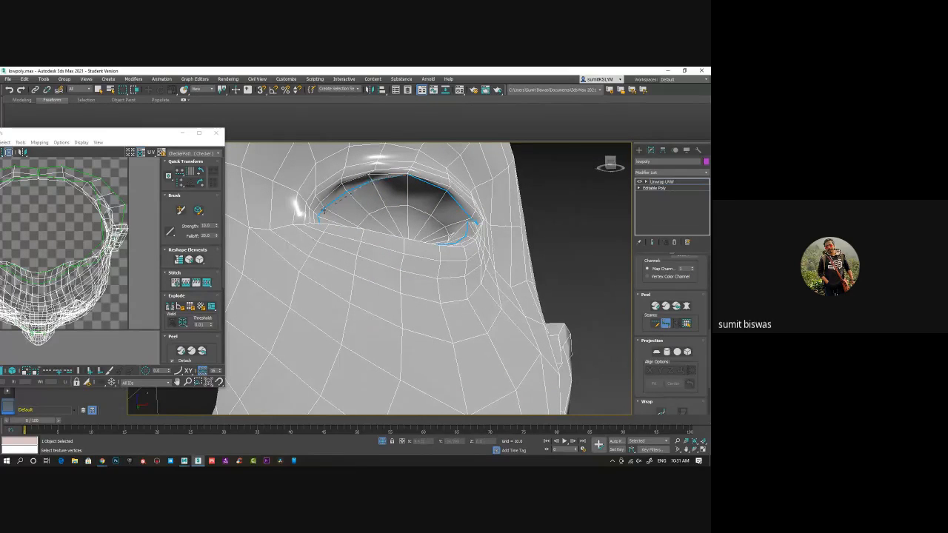
middle_drag(324, 211, 603, 252)
Trace a point-to-point seam along the upper inner rim of the character's right eye socket, from one corner to the other
scroll(603, 252, down, 5)
alt+middle_drag(426, 245, 455, 322)
scroll(420, 254, up, 5)
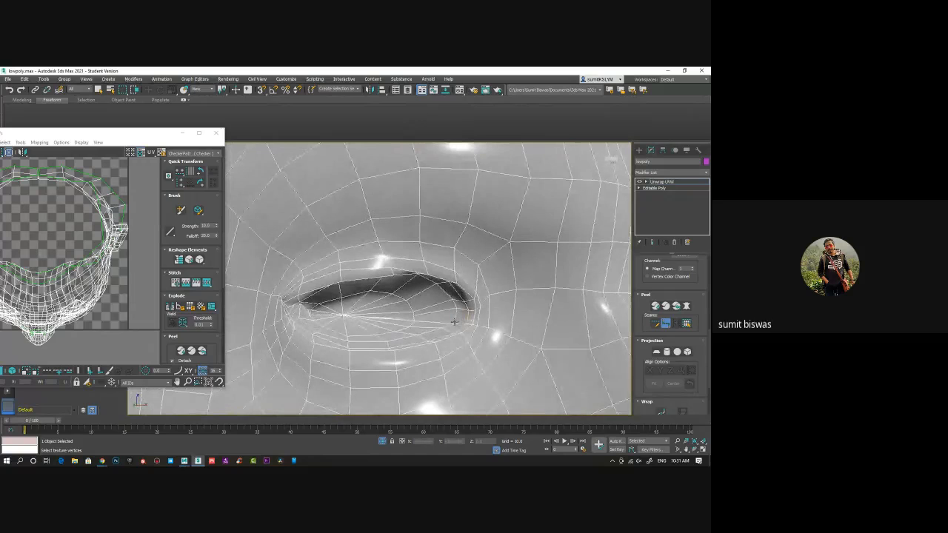
click(455, 322)
alt+middle_drag(385, 289, 511, 322)
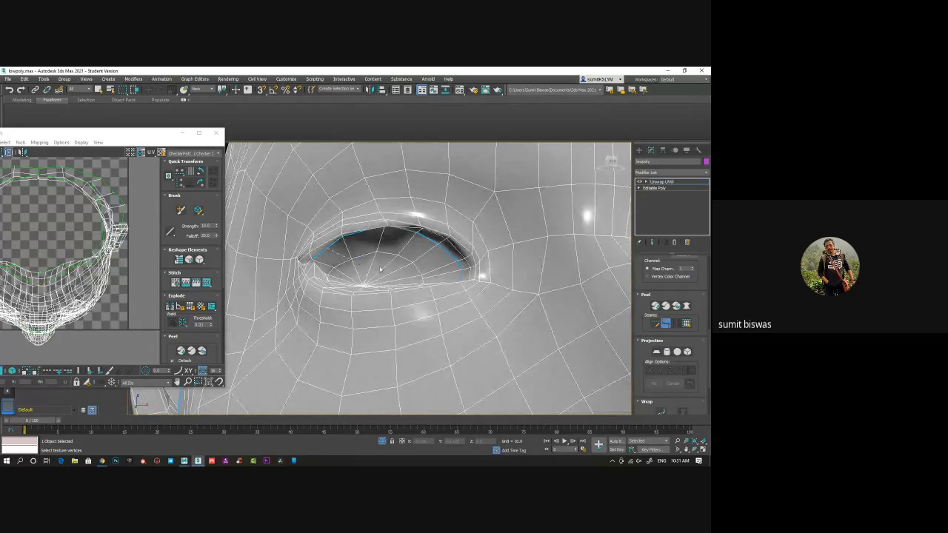
alt+drag(383, 269, 328, 283)
Continue the right eye's seam along the lower inner rim to close the loop
alt+middle_drag(328, 283, 359, 282)
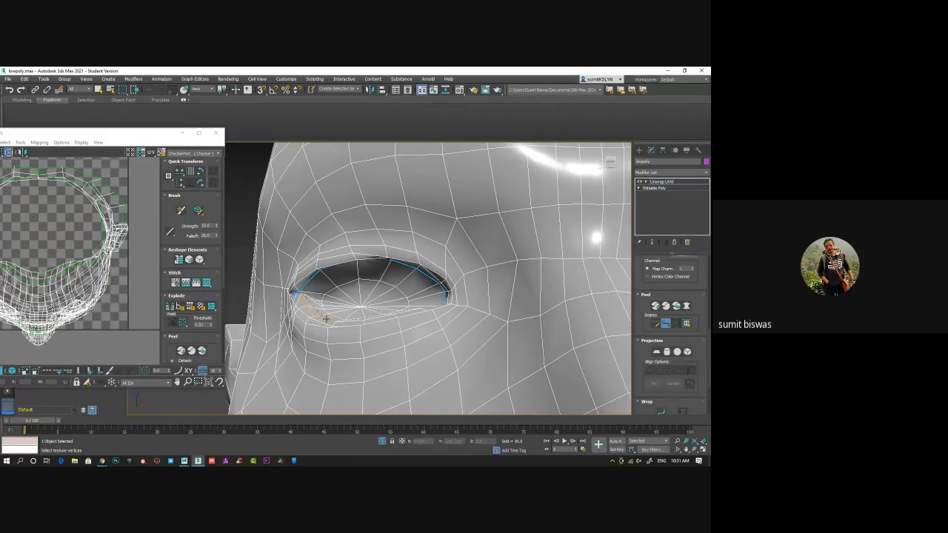
alt+middle_drag(369, 321, 396, 320)
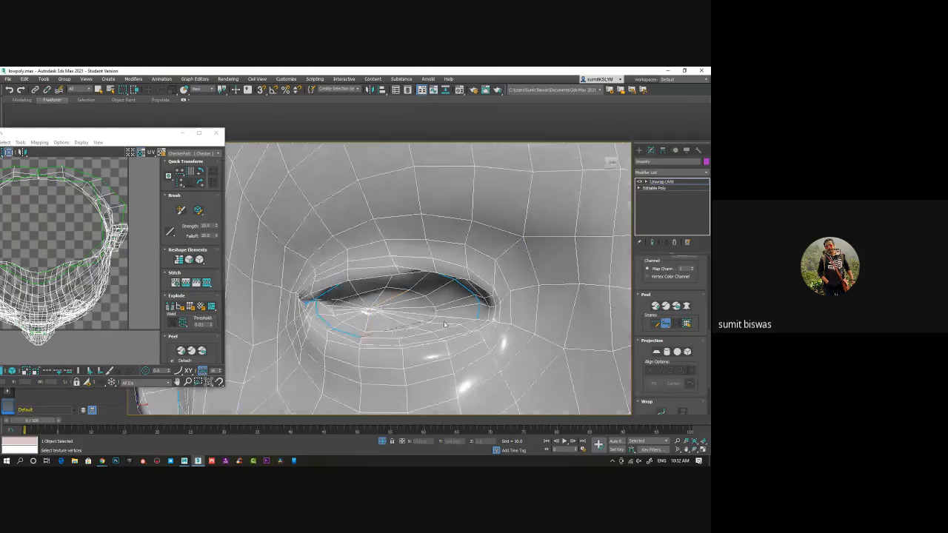
click(477, 321)
scroll(436, 298, down, 12)
alt+middle_drag(449, 319, 400, 278)
Flatten the head's UVs along the seams with Quick Peel and end point-to-point seam editing
drag(111, 137, 322, 158)
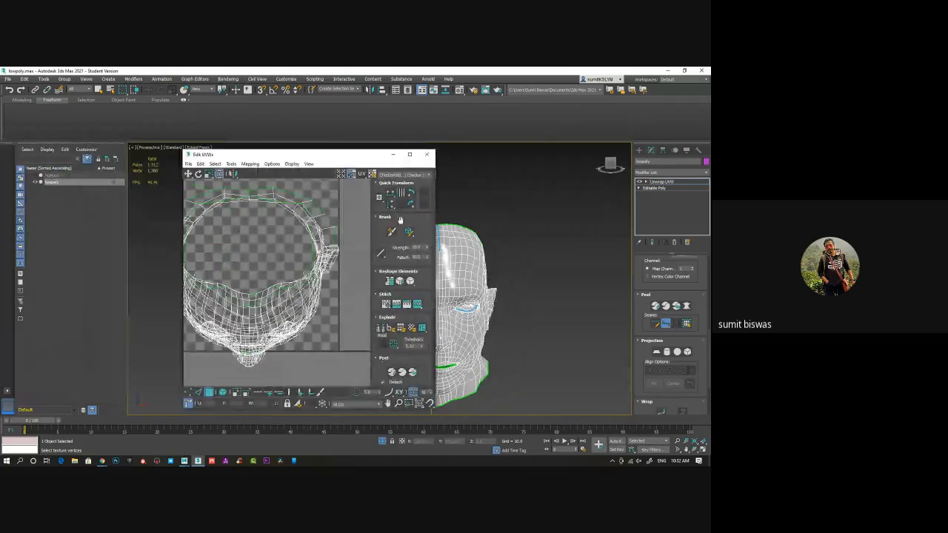
click(655, 309)
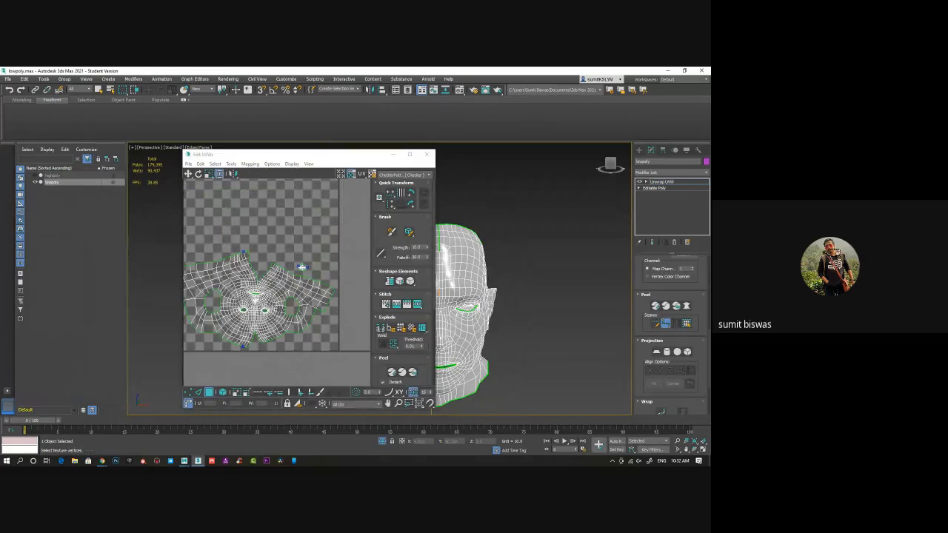
middle_drag(239, 280, 285, 286)
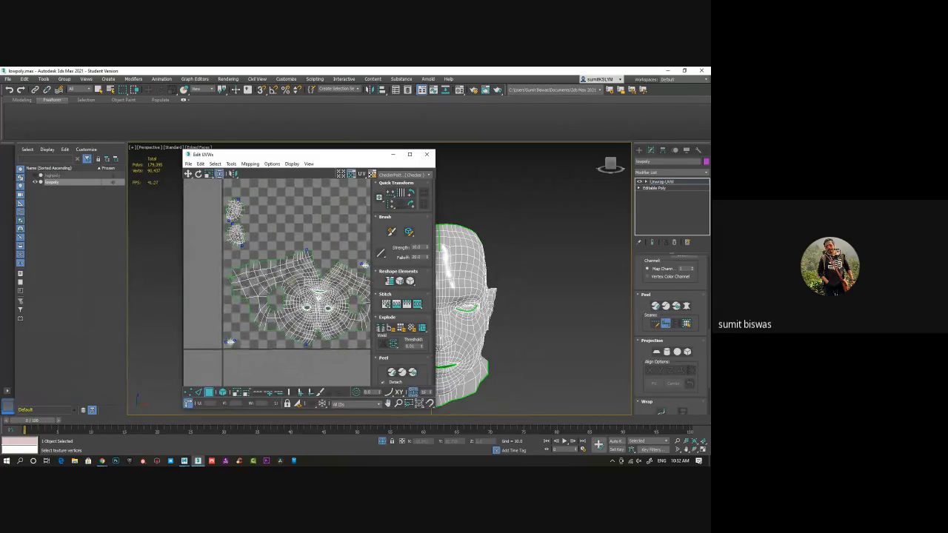
click(665, 324)
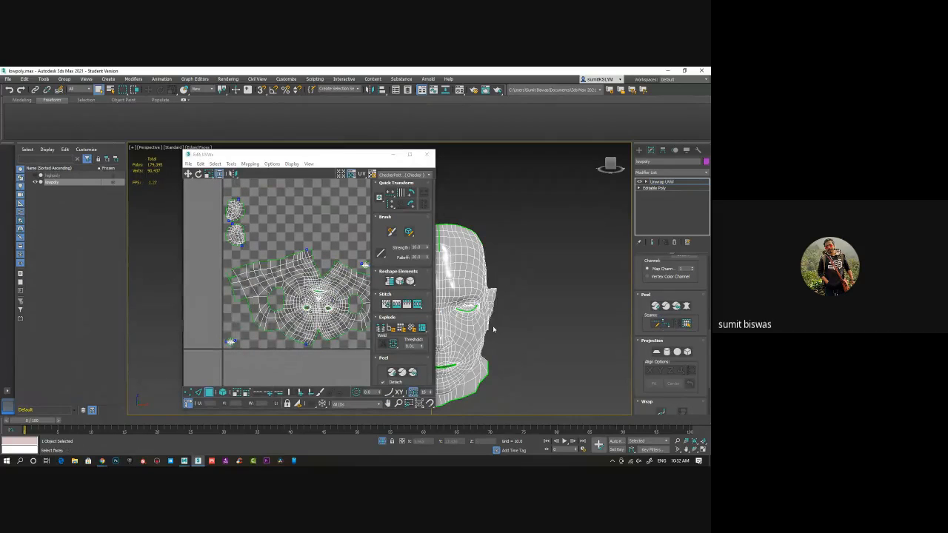
scroll(232, 259, down, 2)
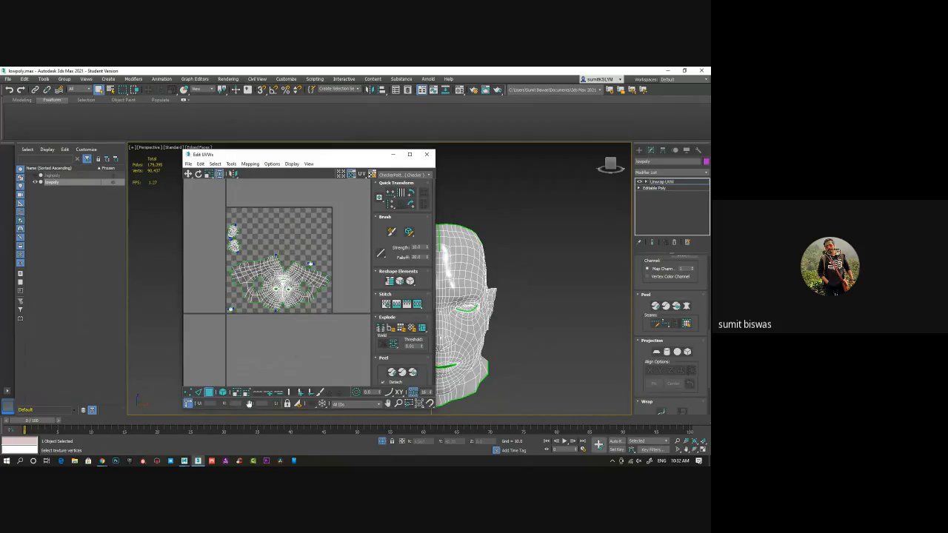
Select the whole face shell as a UV element and rotate it by 90 degrees twice to turn it upright
click(223, 394)
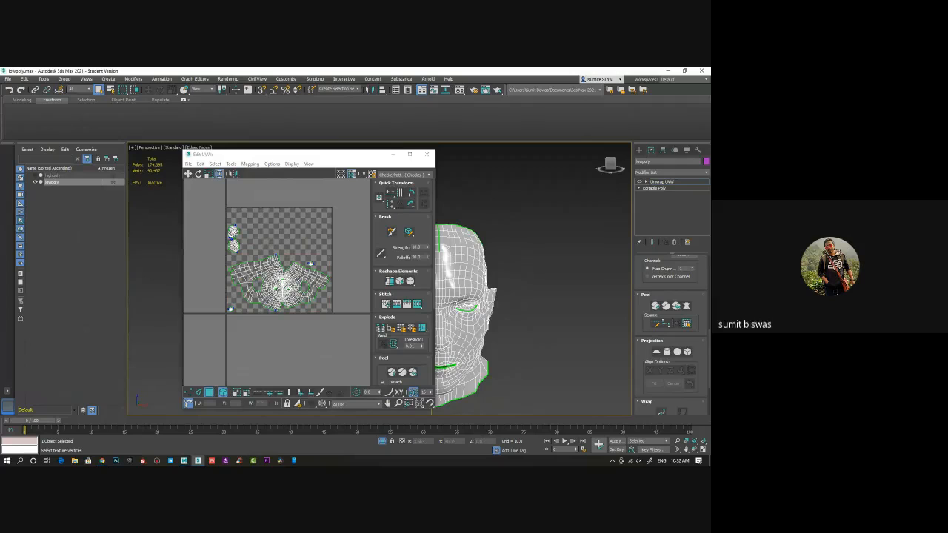
click(270, 267)
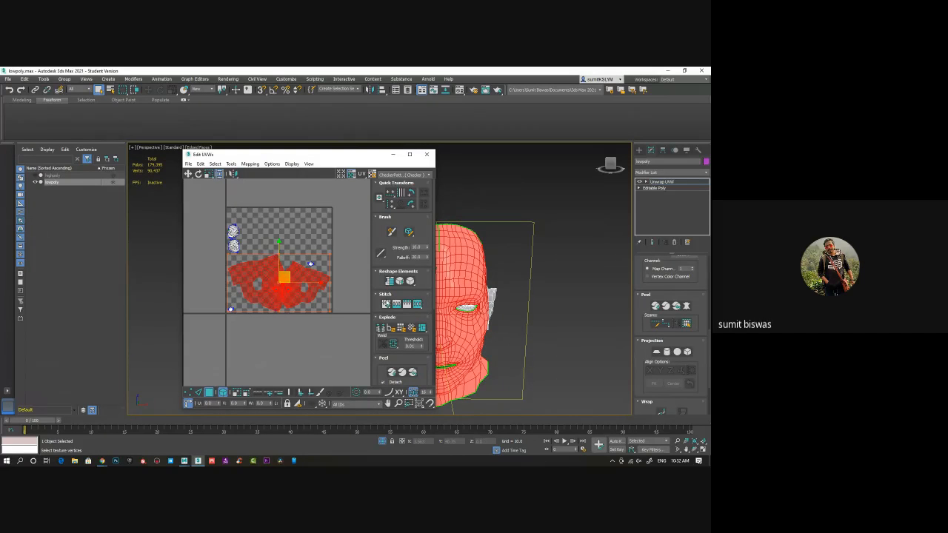
scroll(378, 284, down, 2)
scroll(394, 277, up, 2)
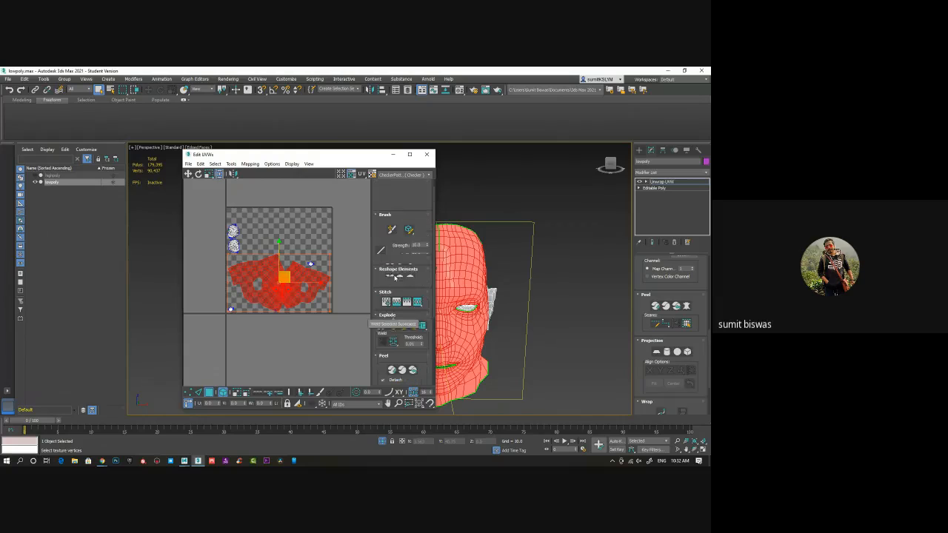
click(411, 194)
click(411, 194)
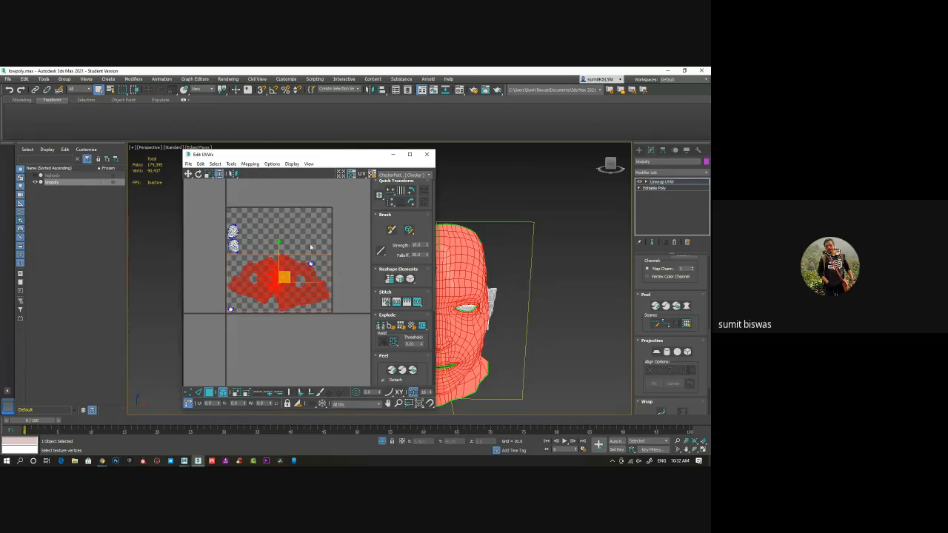
Move the face shell up in the UV layout until it straddles the upper edge of the UV tile
middle_drag(310, 247, 307, 252)
scroll(292, 255, up, 2)
drag(272, 255, 272, 155)
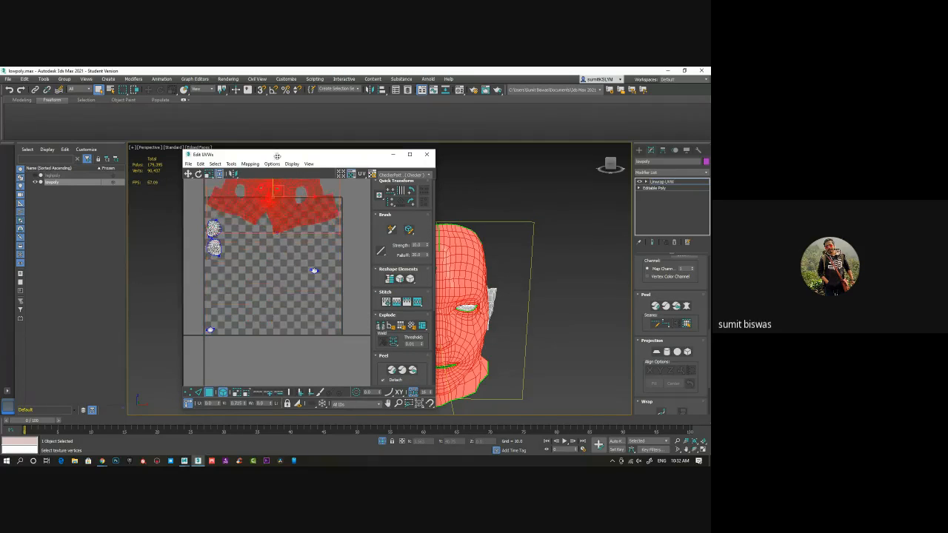
middle_drag(255, 197, 233, 269)
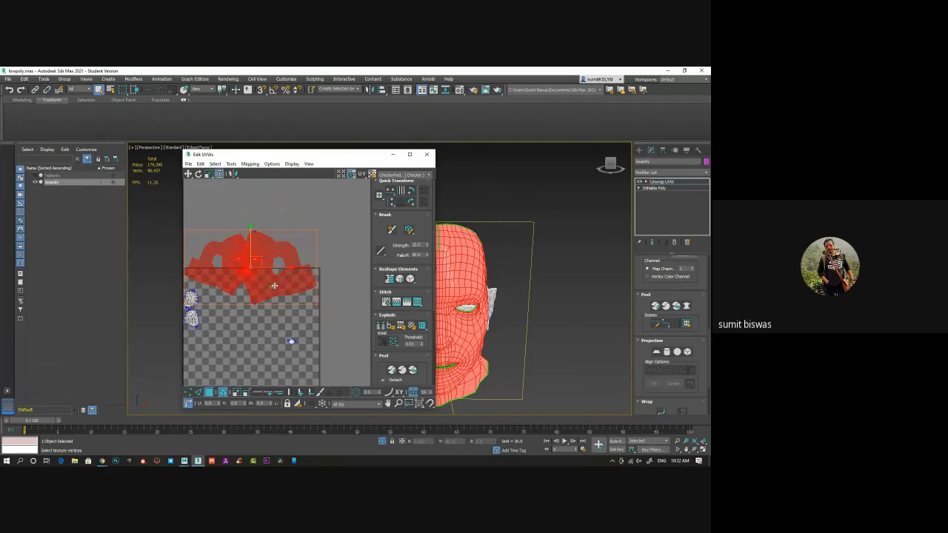
Open the Material Editor beside the head and save the scene under its existing file name
drag(329, 155, 88, 135)
middle_drag(431, 317, 416, 280)
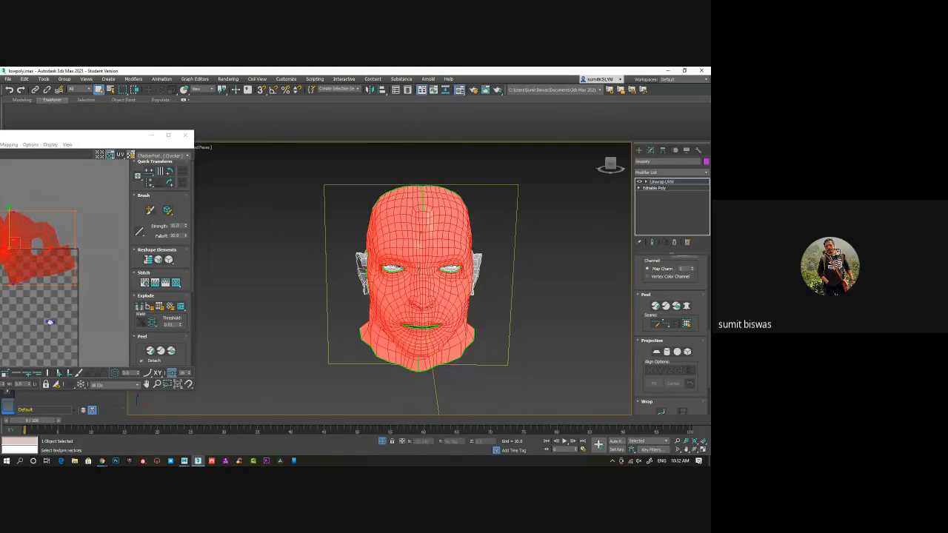
key(m)
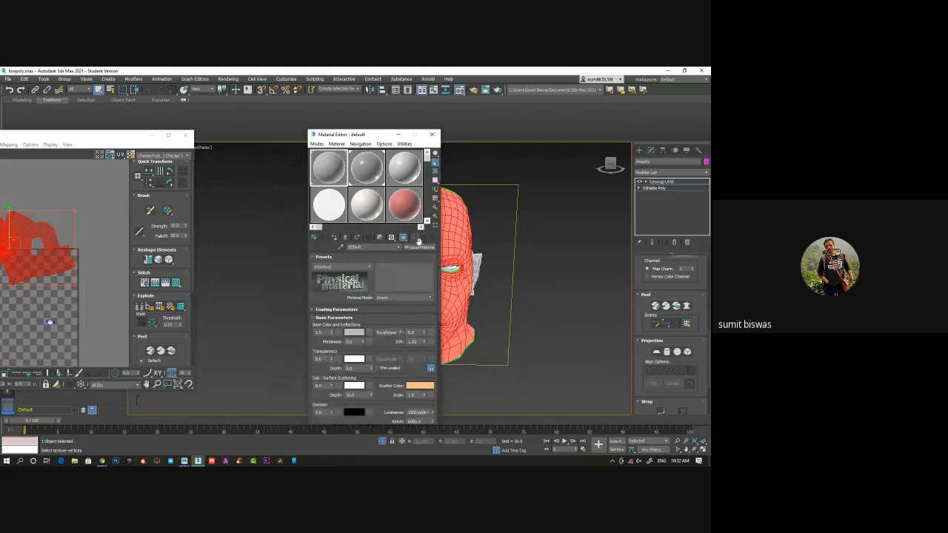
click(422, 249)
key(Escape)
click(8, 79)
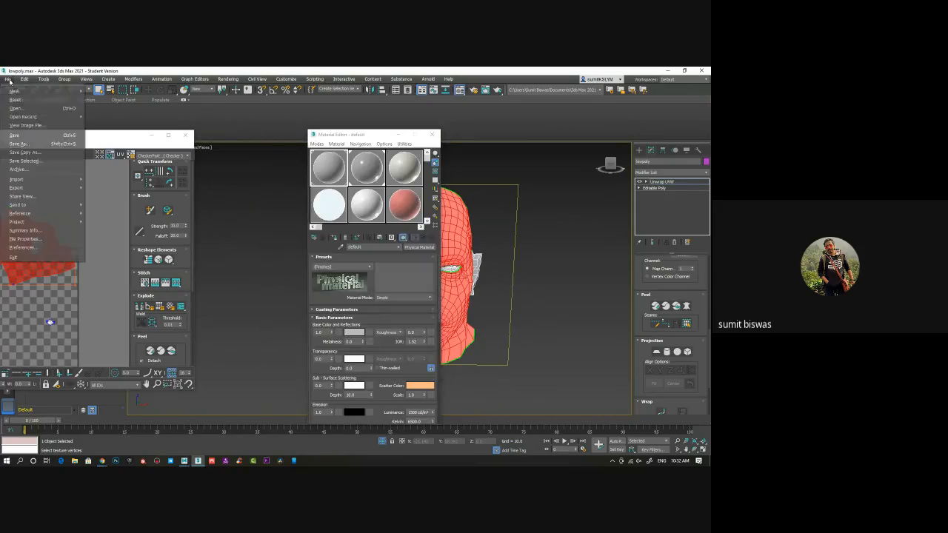
click(15, 135)
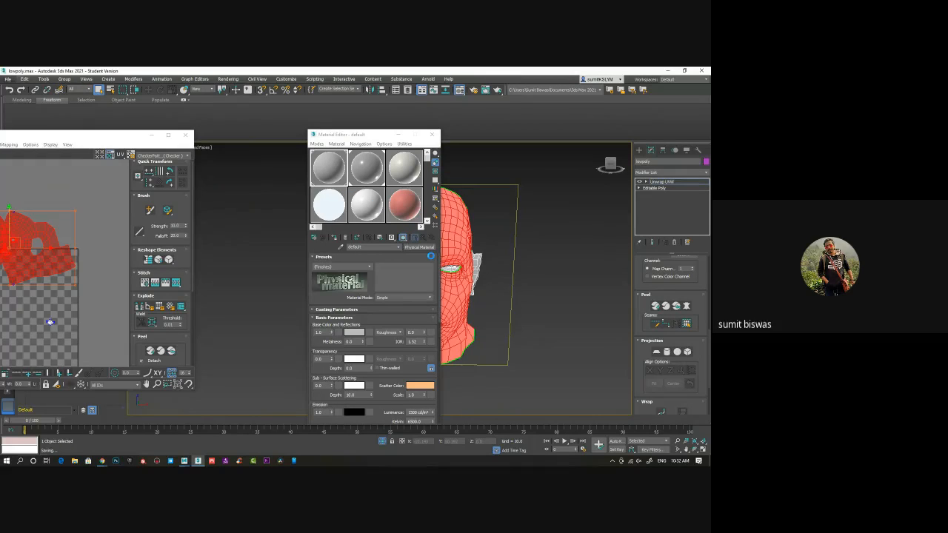
Change the default material's type to the Scanline Standard (Legacy) material
click(419, 248)
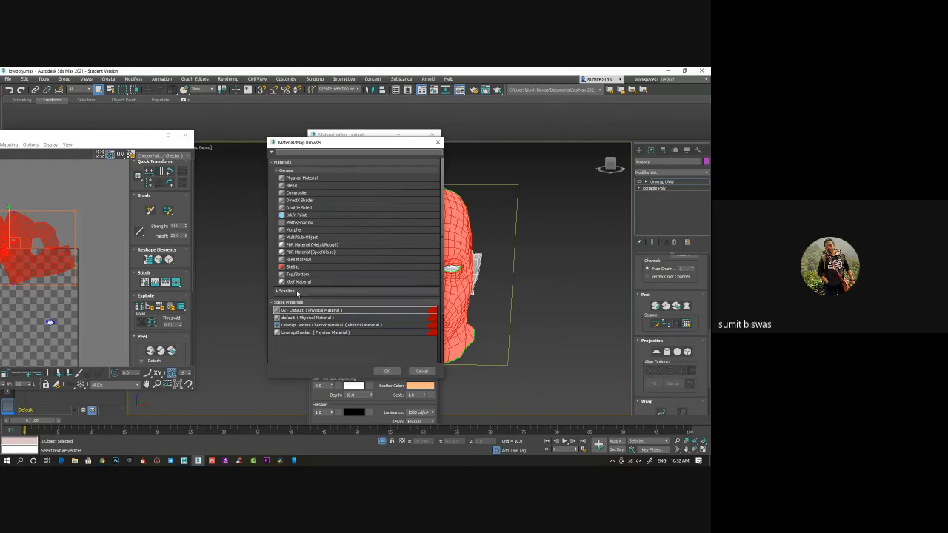
click(279, 291)
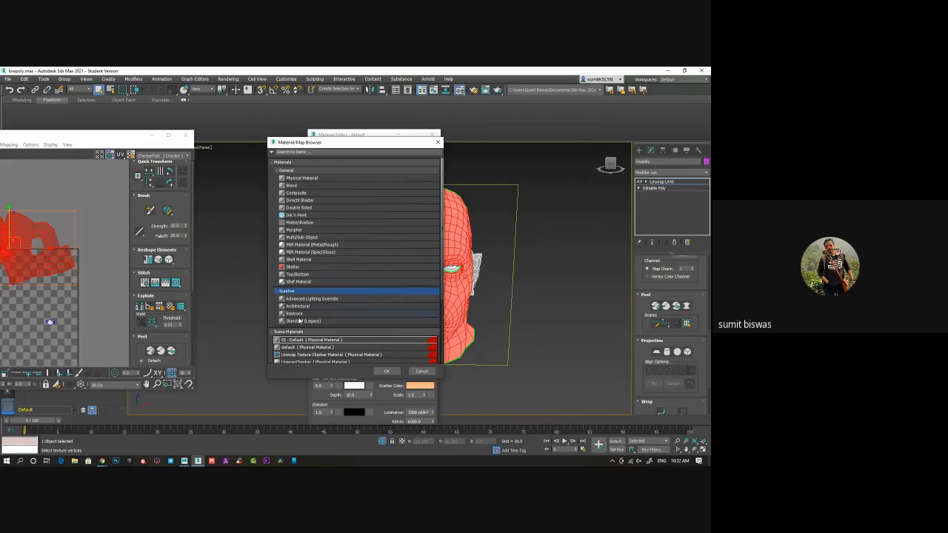
double_click(300, 321)
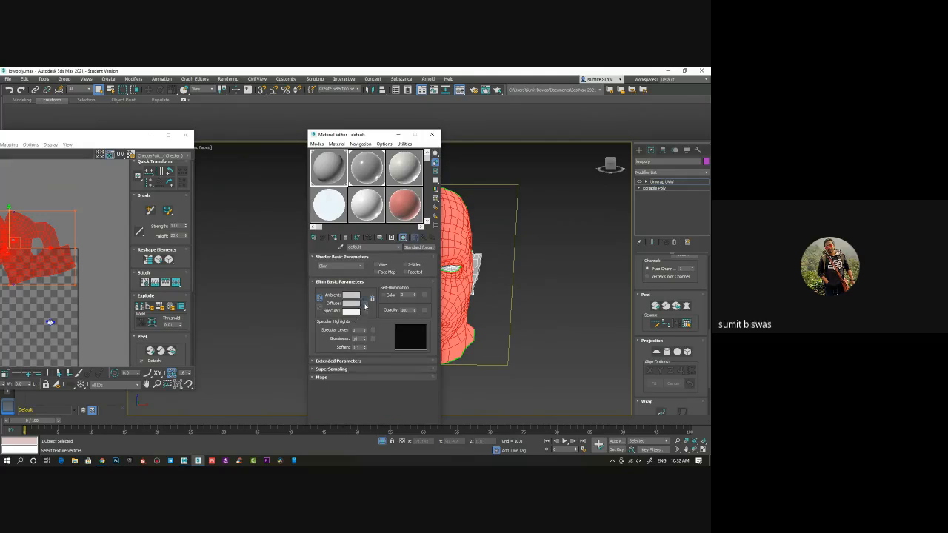
Add a Checker map to the default material's diffuse colour
click(365, 303)
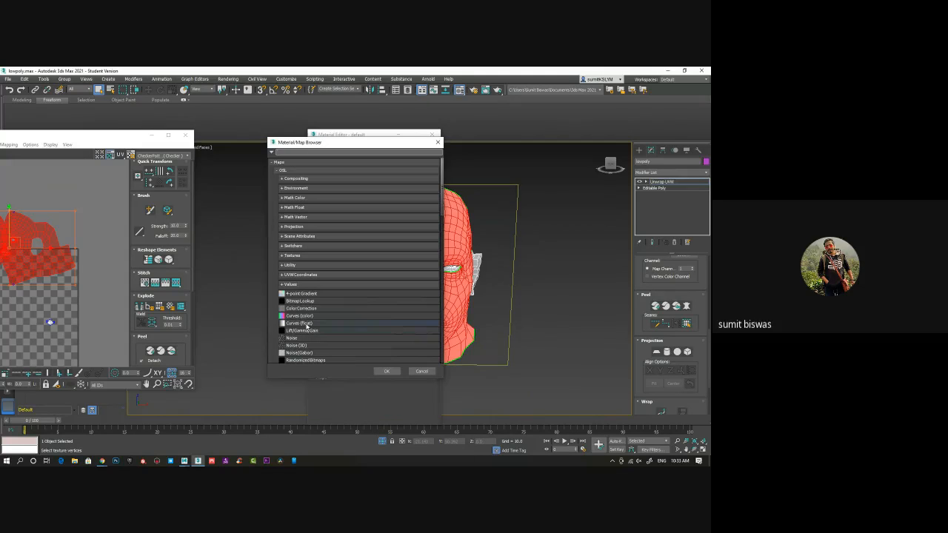
scroll(311, 319, down, 3)
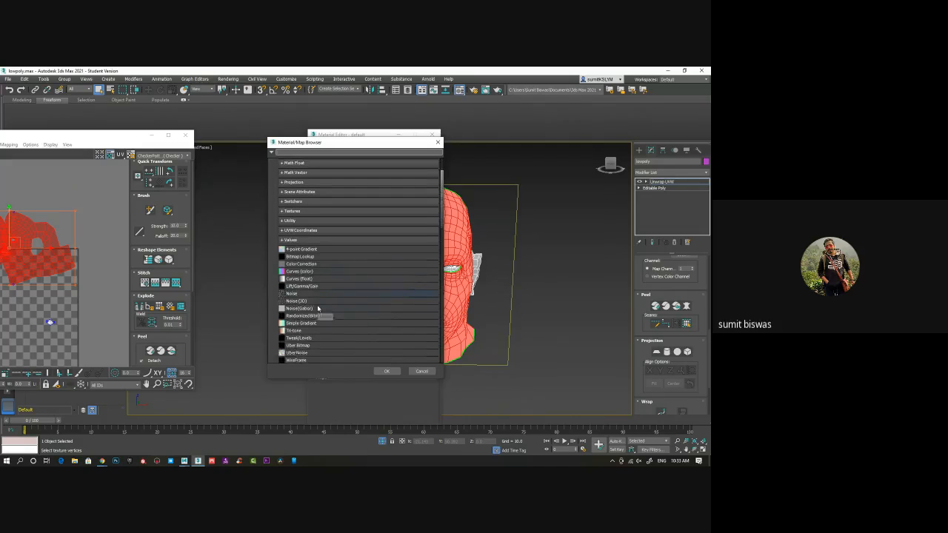
scroll(318, 308, down, 4)
click(305, 362)
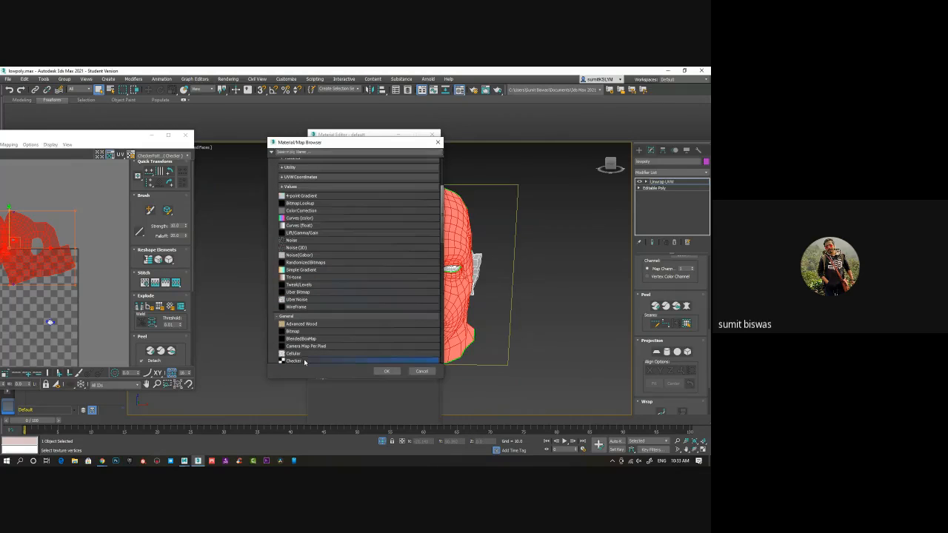
double_click(305, 362)
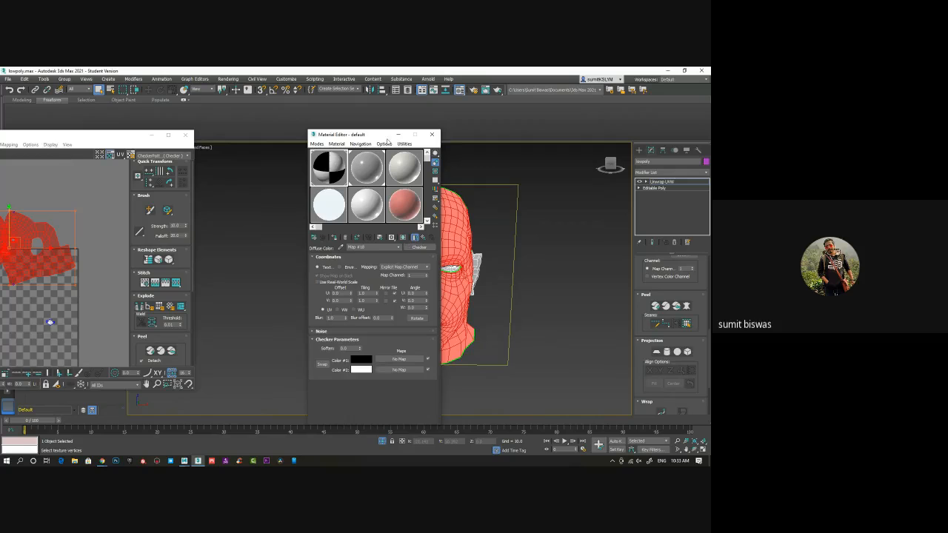
Assign the checker material to the head and set its U and V tiling to 20, closing the Material Editor
drag(382, 139, 326, 129)
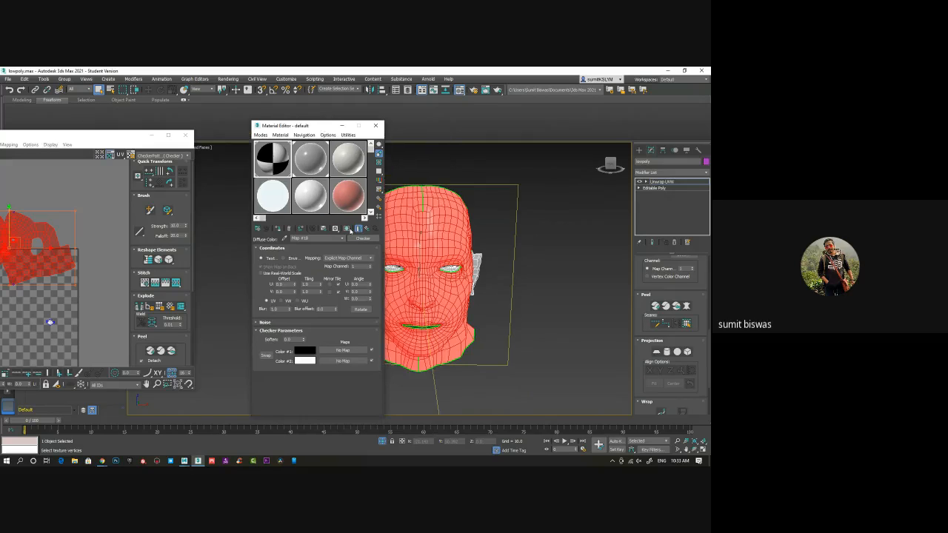
click(279, 230)
click(308, 285)
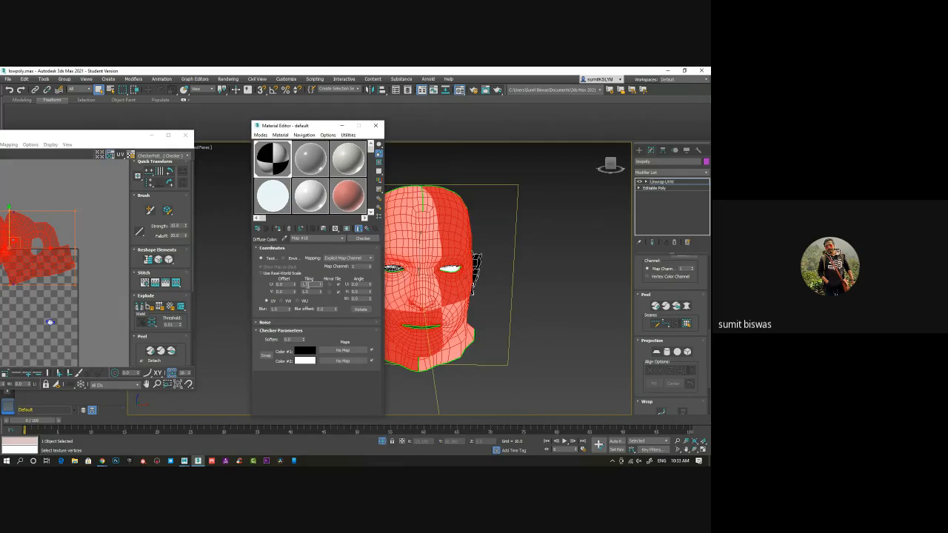
text(20)
key(Return)
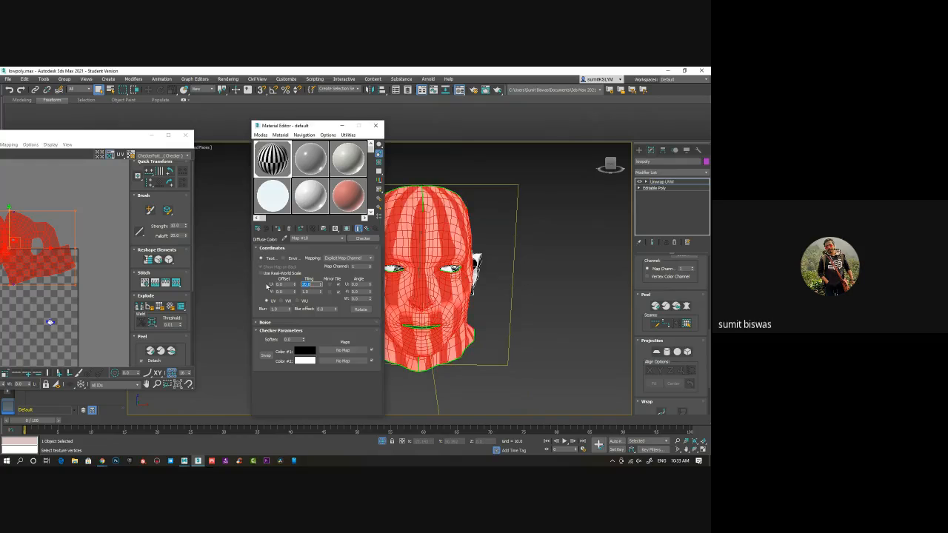
click(298, 292)
key(Return)
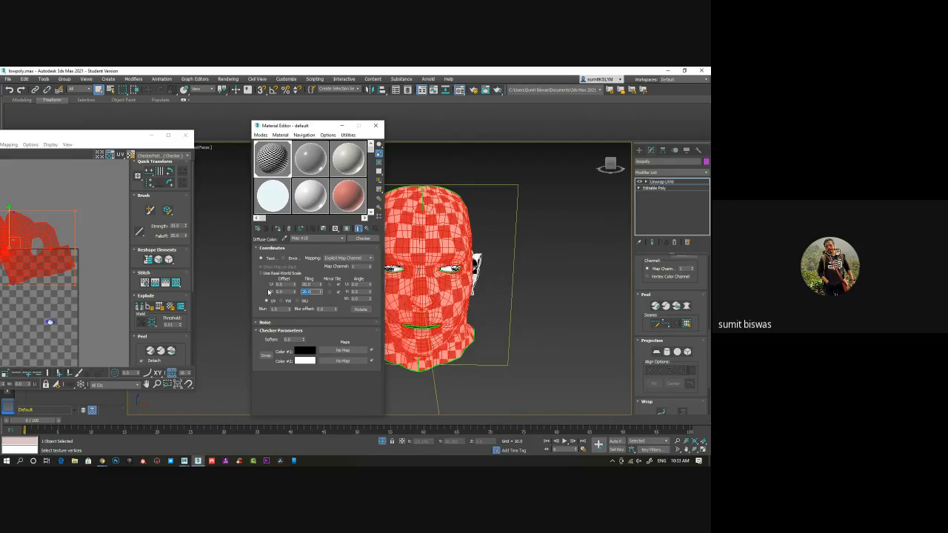
click(376, 125)
Relax the face's UV shell with the Relax Tool using Relax By Polygon Angles, stopping once the shell has evened out
drag(85, 138, 239, 137)
alt+middle_drag(489, 332, 477, 311)
middle_drag(226, 275, 269, 276)
right_click(200, 225)
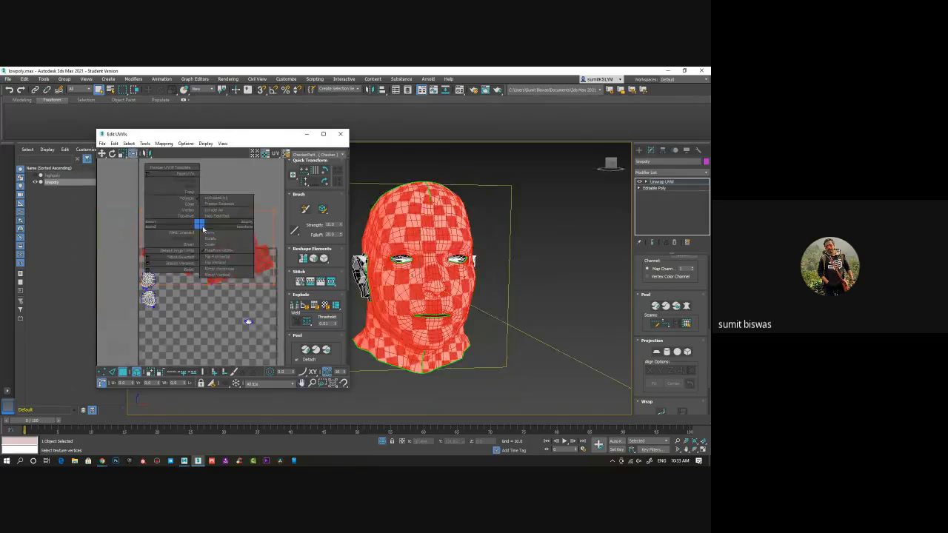
click(189, 270)
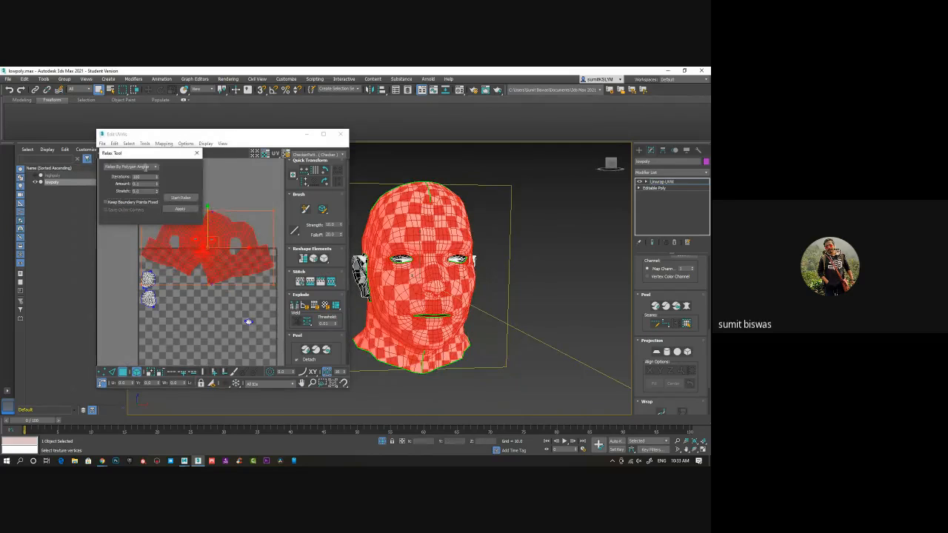
click(181, 198)
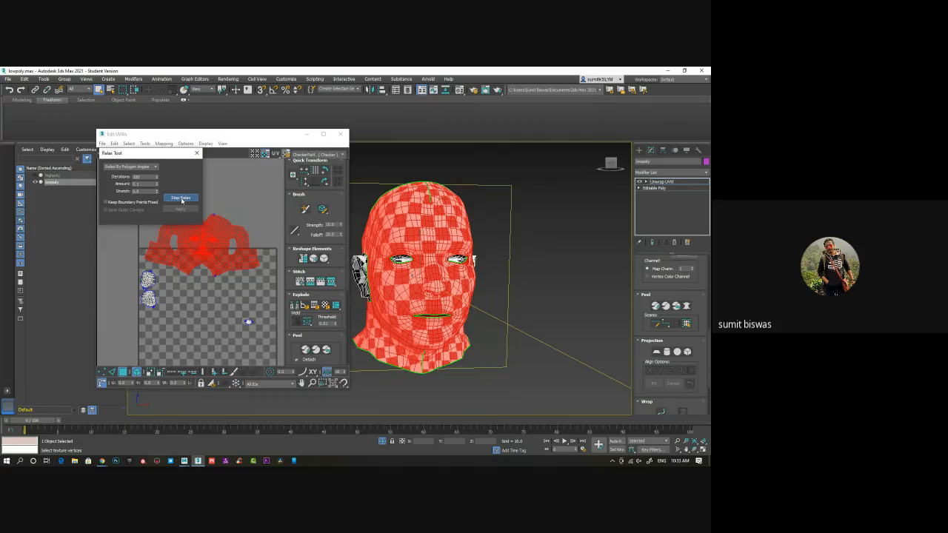
click(182, 199)
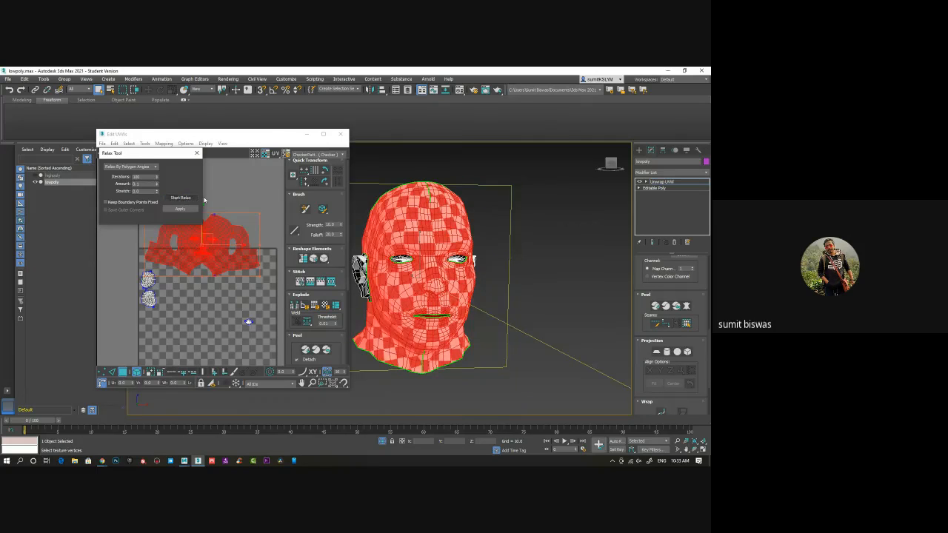
Relax the two ear UV shells with the Relax Tool using Relax By Polygon Angles
click(224, 197)
mouse_move(428, 293)
alt+middle_down()
mouse_move(319, 294)
mouse_move(444, 294)
alt+middle_up()
middle_drag(190, 306, 220, 289)
scroll(176, 267, up, 4)
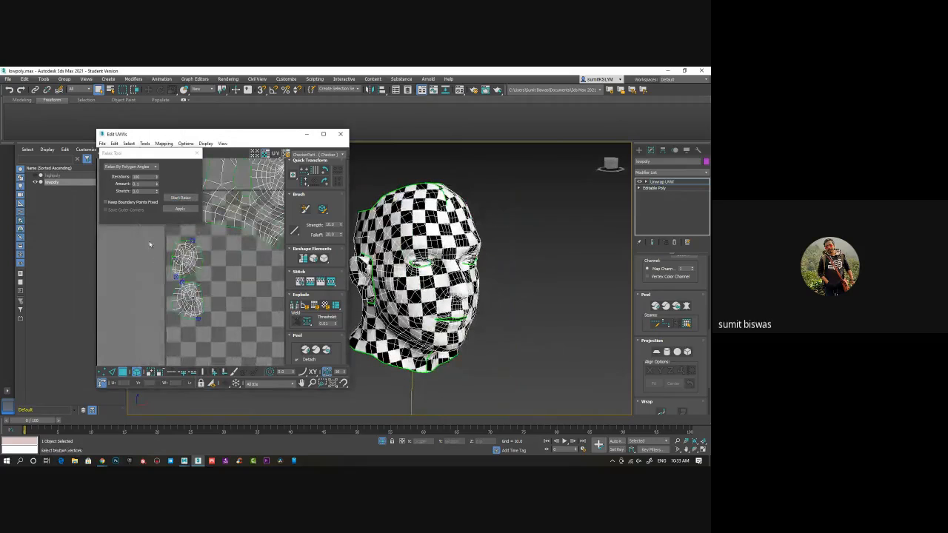
drag(151, 233, 230, 338)
click(181, 198)
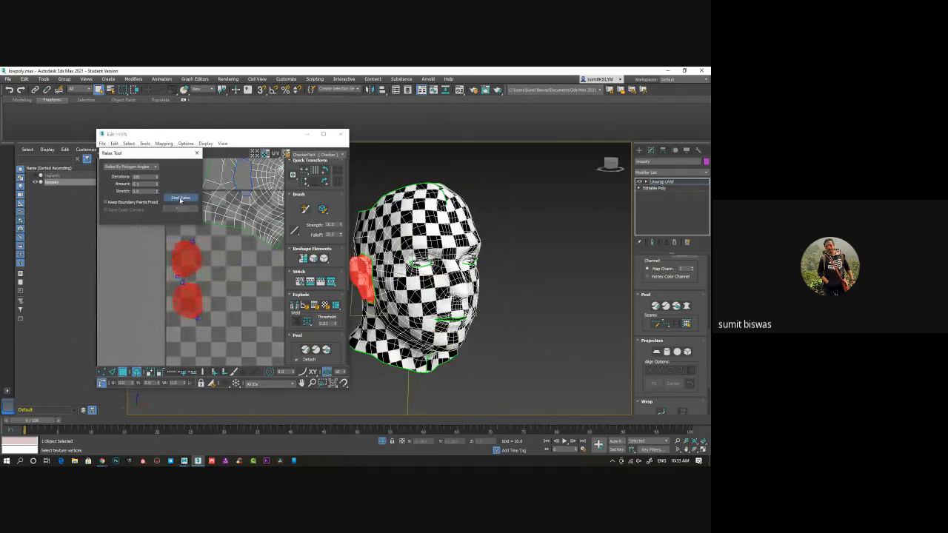
click(181, 198)
scroll(230, 289, down, 4)
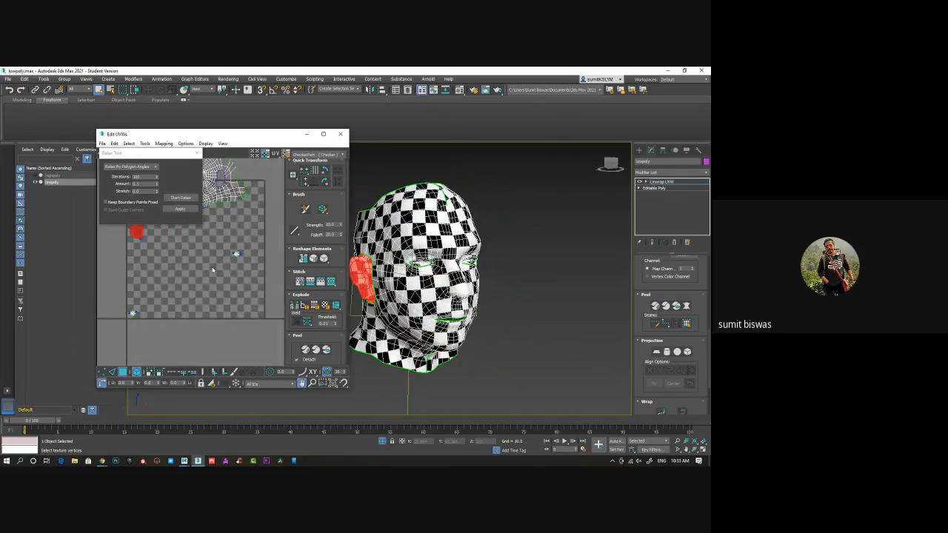
Relax the two small eye UV shells by polygon angles and close the Relax Tool
middle_drag(212, 270, 213, 269)
click(237, 253)
ctrl+click(134, 313)
click(180, 199)
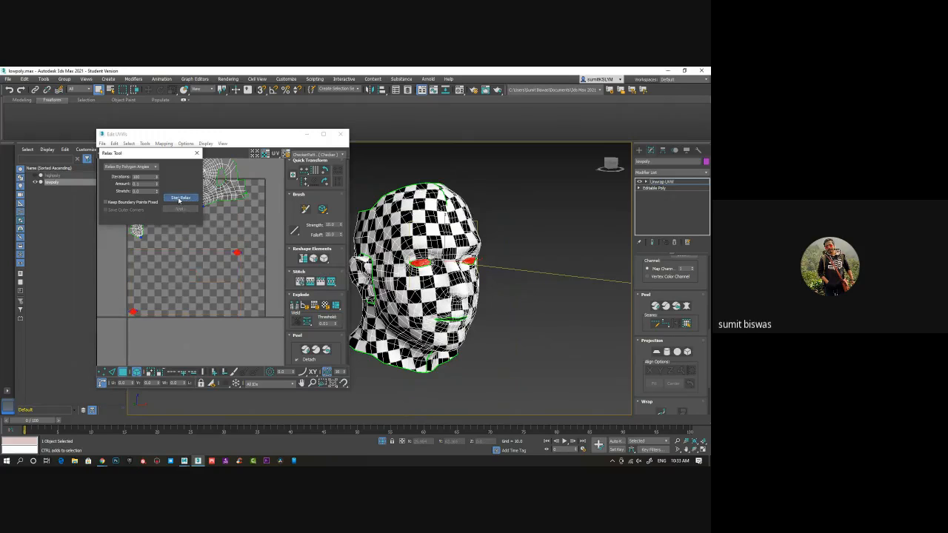
click(179, 199)
scroll(211, 197, down, 3)
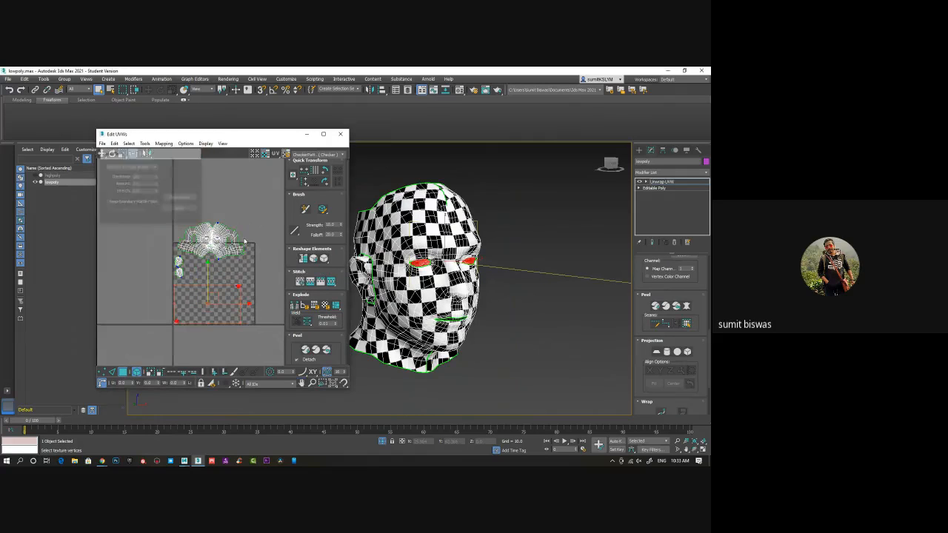
Move the two eye shells out of the UV tile into the empty space to its left
middle_drag(244, 241, 236, 206)
drag(147, 183, 270, 297)
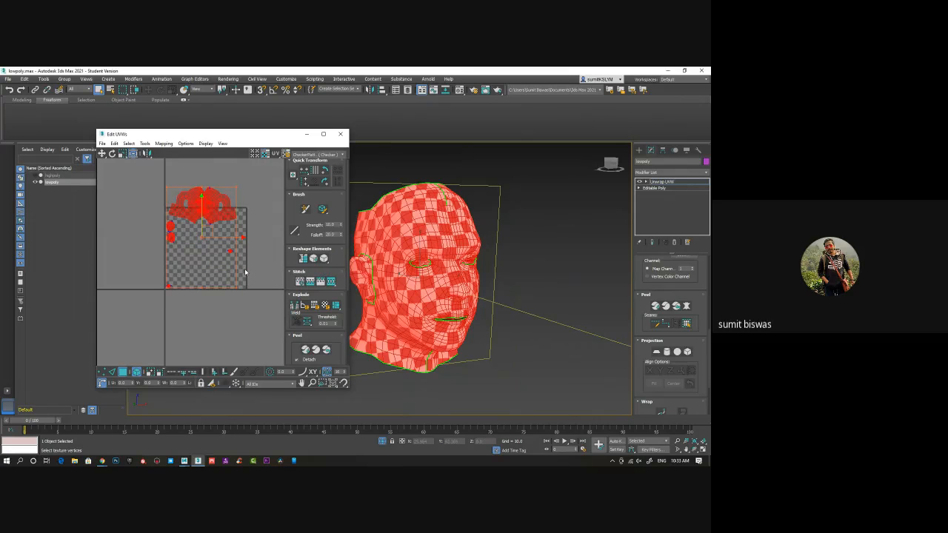
click(152, 266)
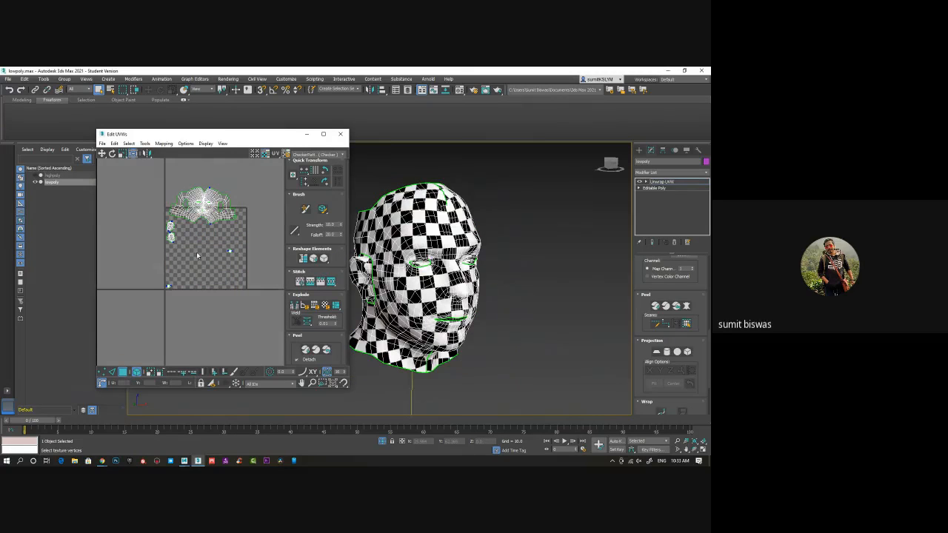
drag(139, 257, 214, 330)
drag(220, 240, 131, 249)
Select the face and ear shells and pack them inside the UV tile with rescaling on and 0.02 padding
drag(151, 168, 267, 293)
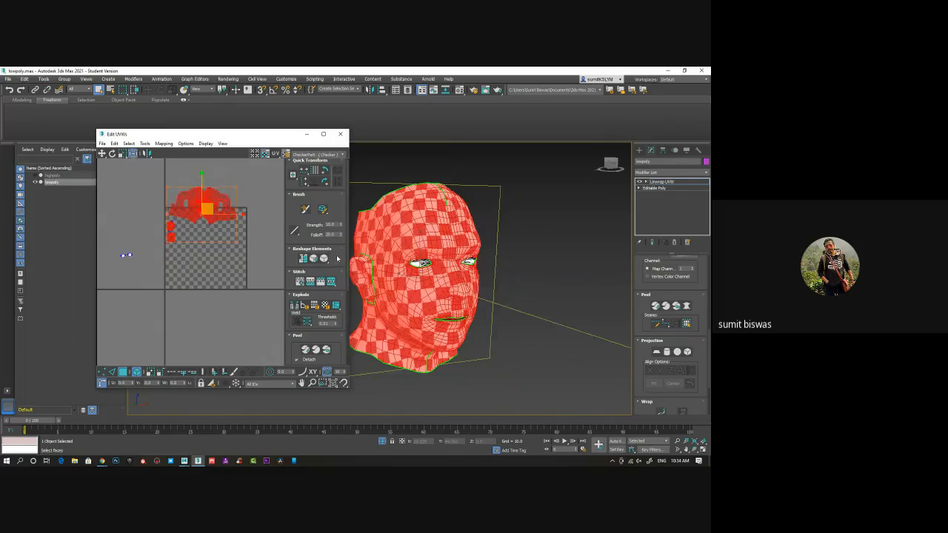
scroll(338, 259, down, 3)
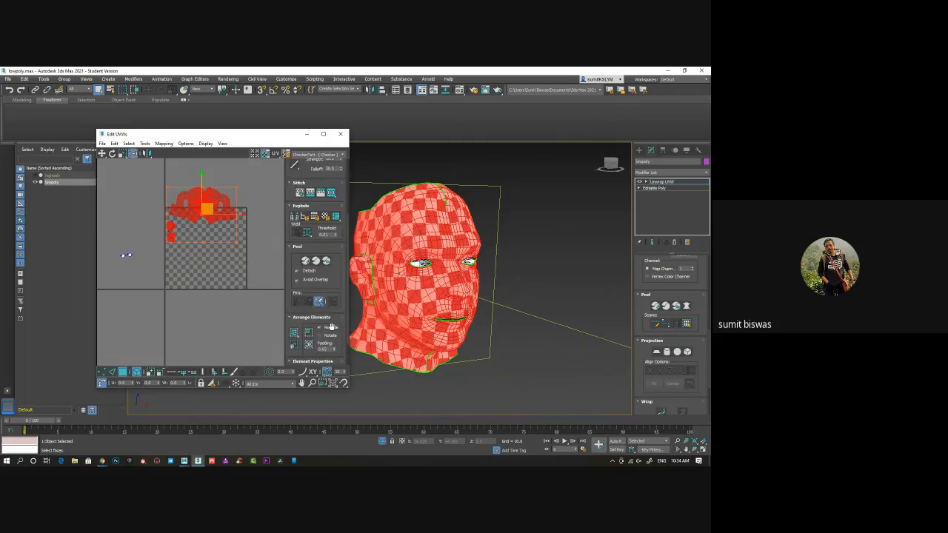
scroll(331, 327, down, 1)
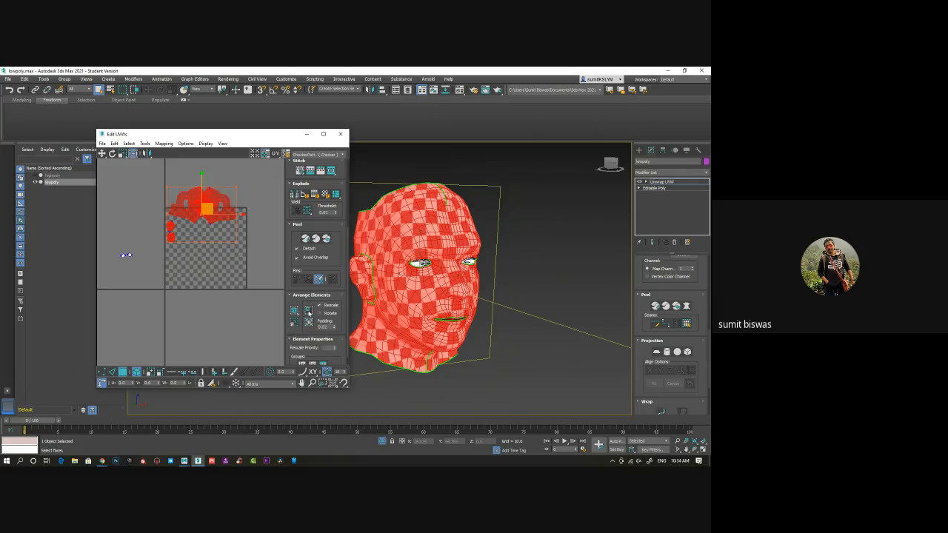
click(295, 311)
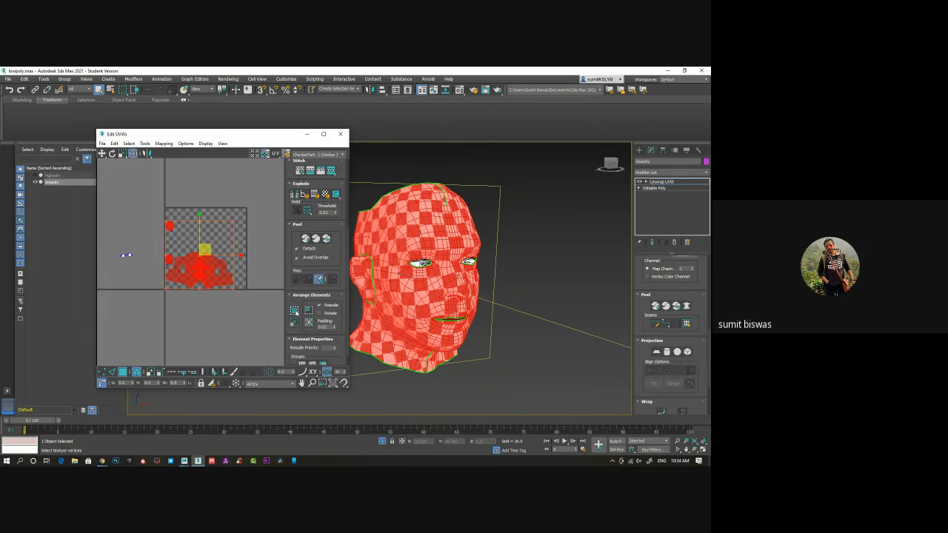
click(148, 196)
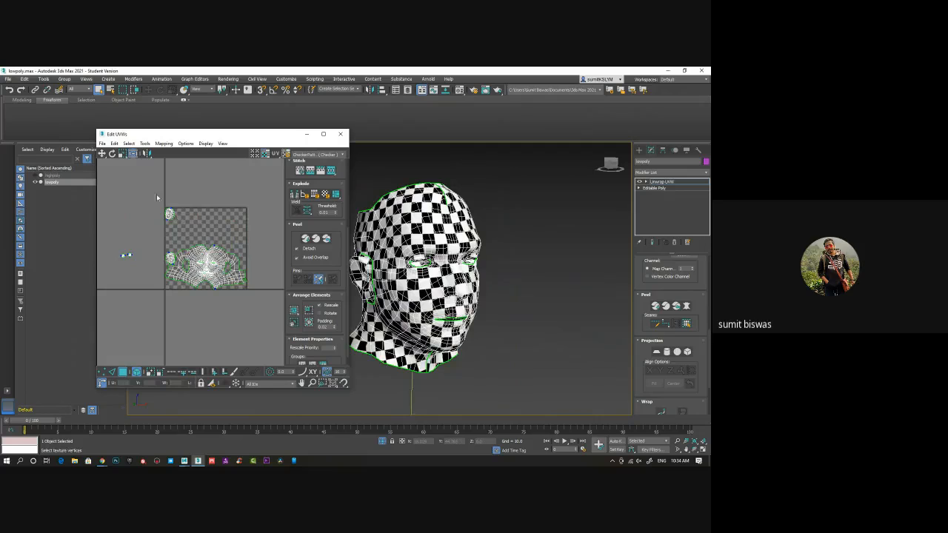
drag(157, 197, 280, 322)
click(311, 324)
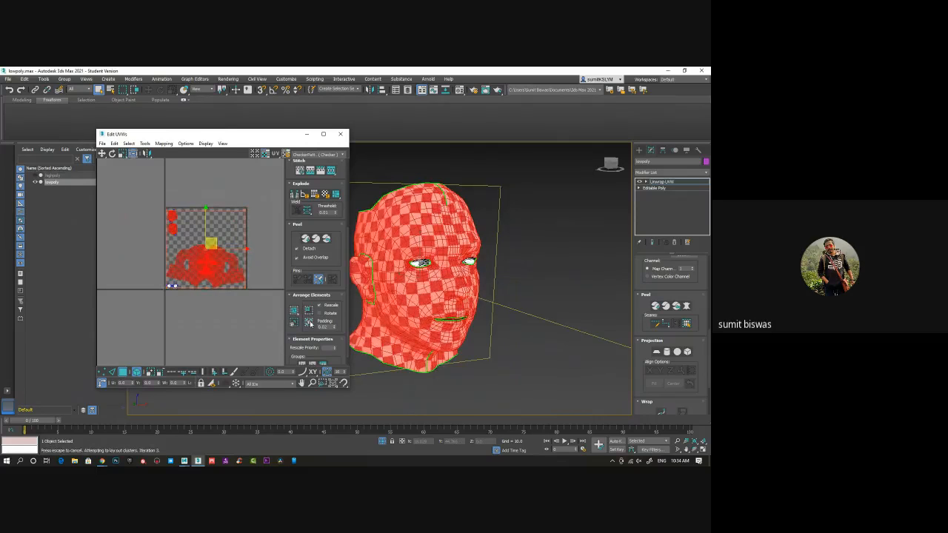
click(194, 301)
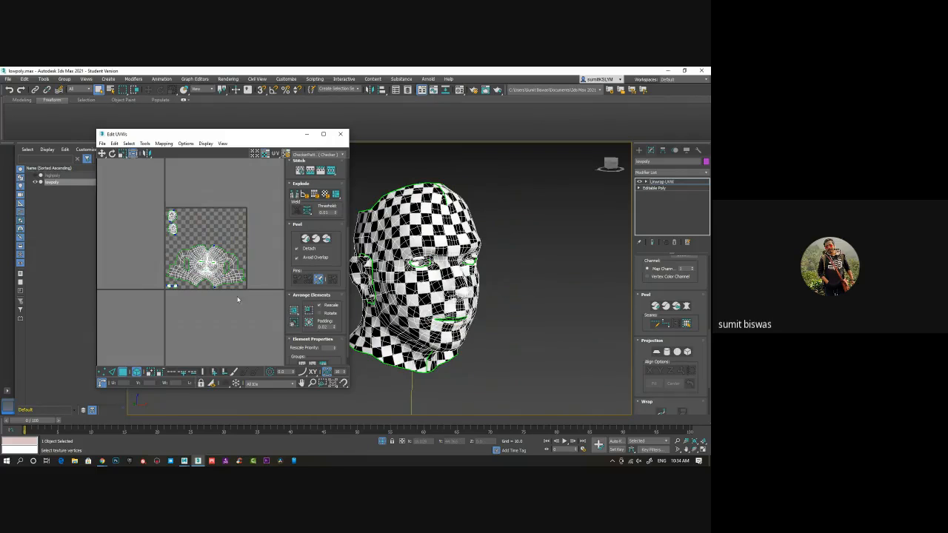
Rotate the face's UV shell slightly so that it sits level in the tile
scroll(215, 295, up, 3)
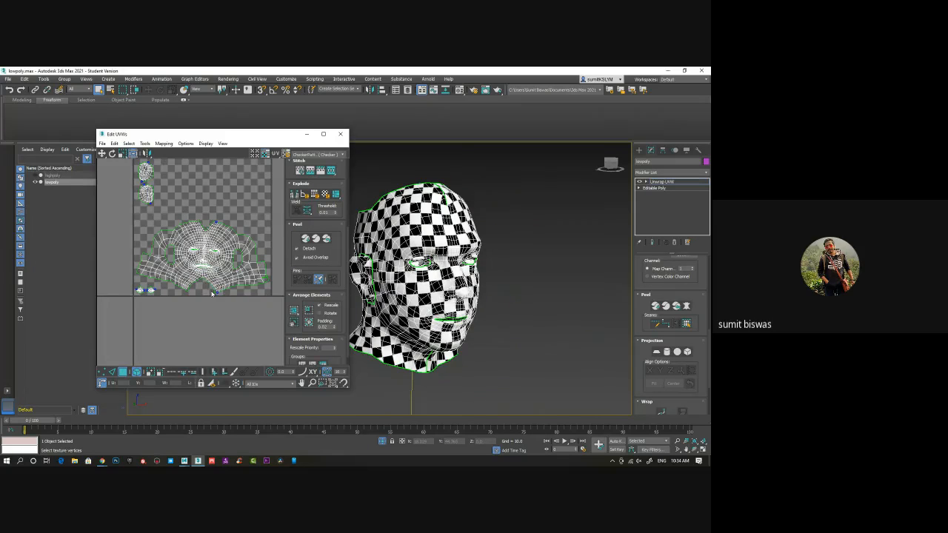
click(204, 235)
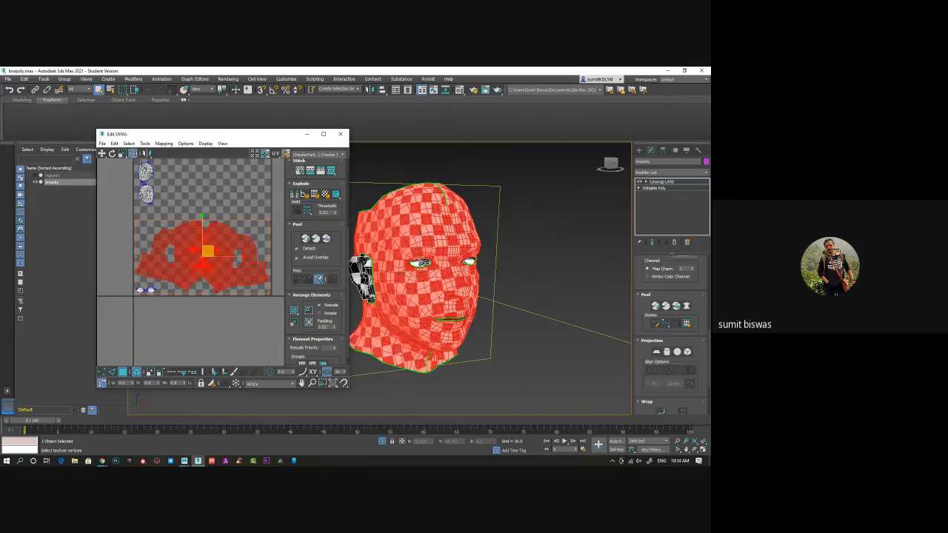
click(113, 155)
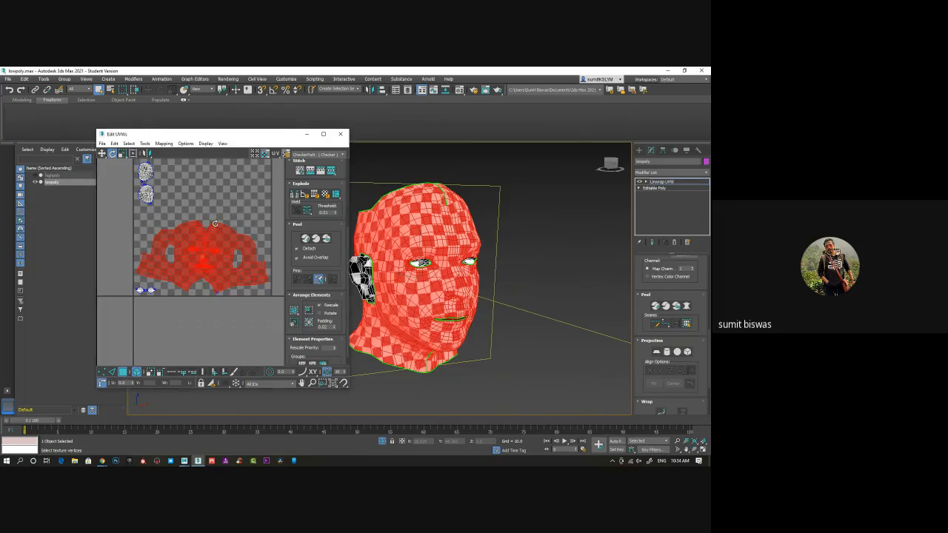
drag(218, 223, 215, 217)
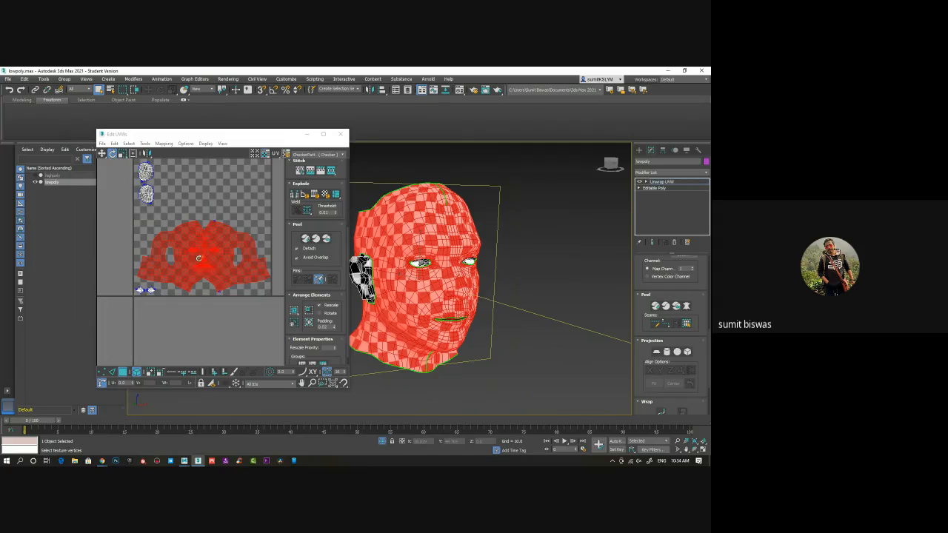
click(133, 152)
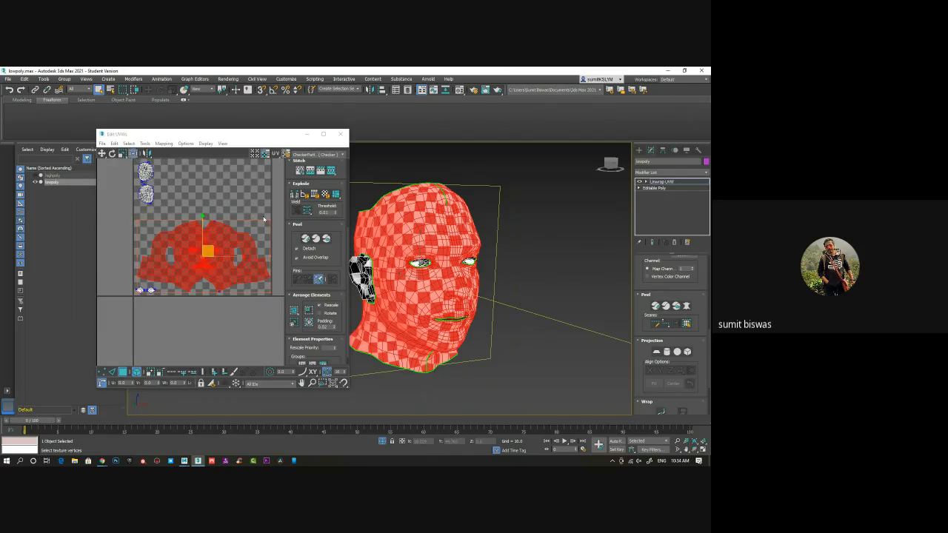
drag(263, 219, 268, 222)
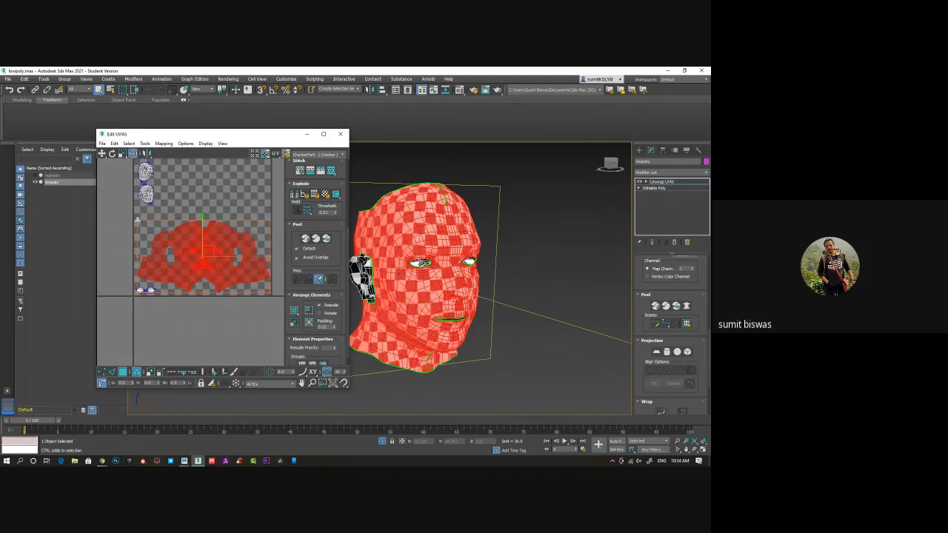
drag(137, 220, 139, 219)
Move the face's UV shell up to about the middle of the tile, clear of the eye shells
middle_drag(185, 223, 173, 246)
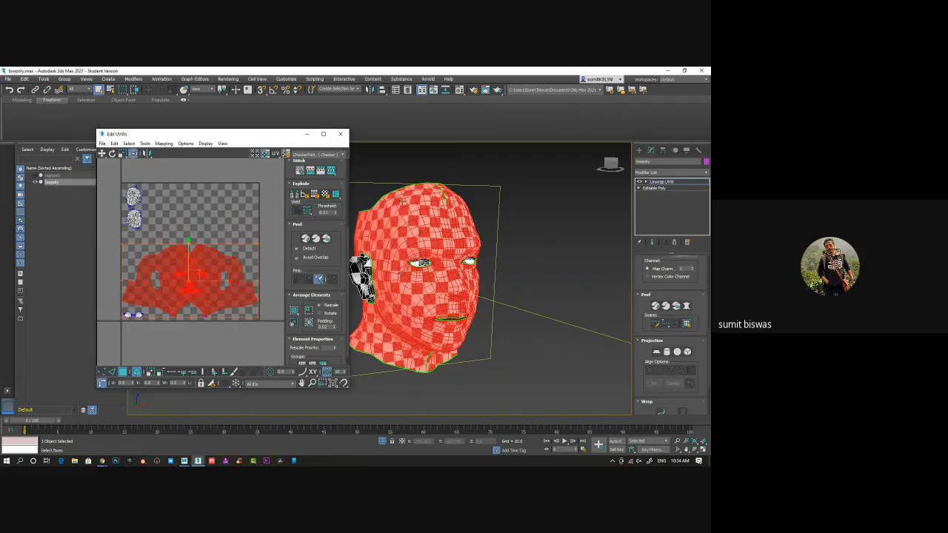
key(1)
drag(189, 240, 187, 204)
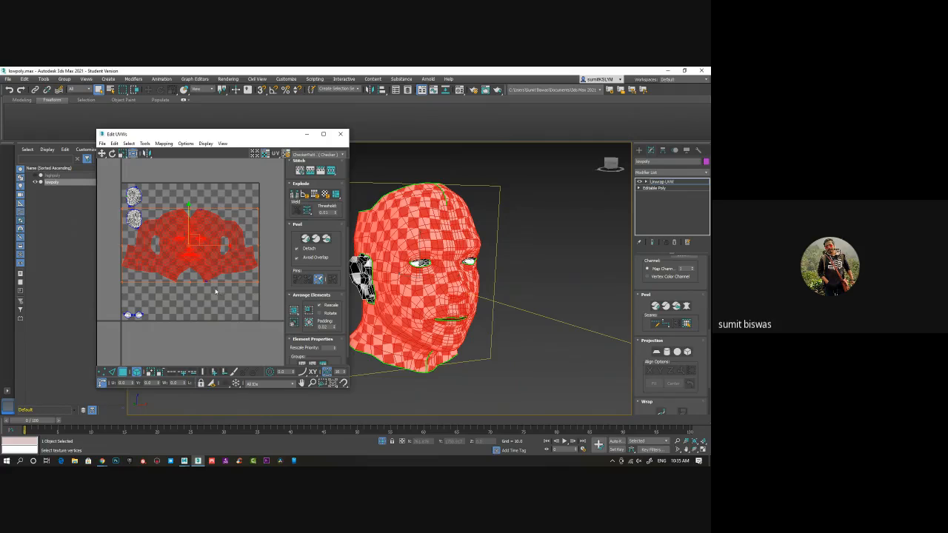
click(582, 382)
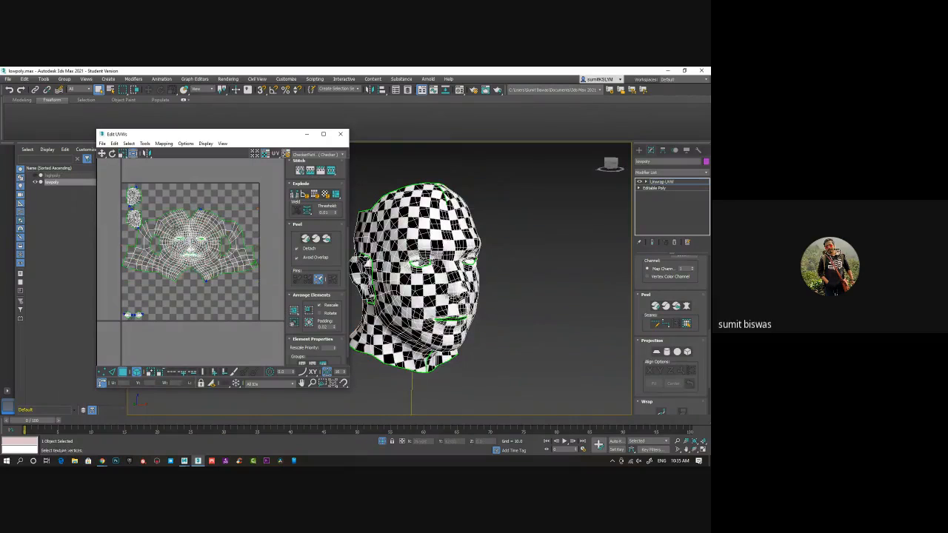
click(186, 241)
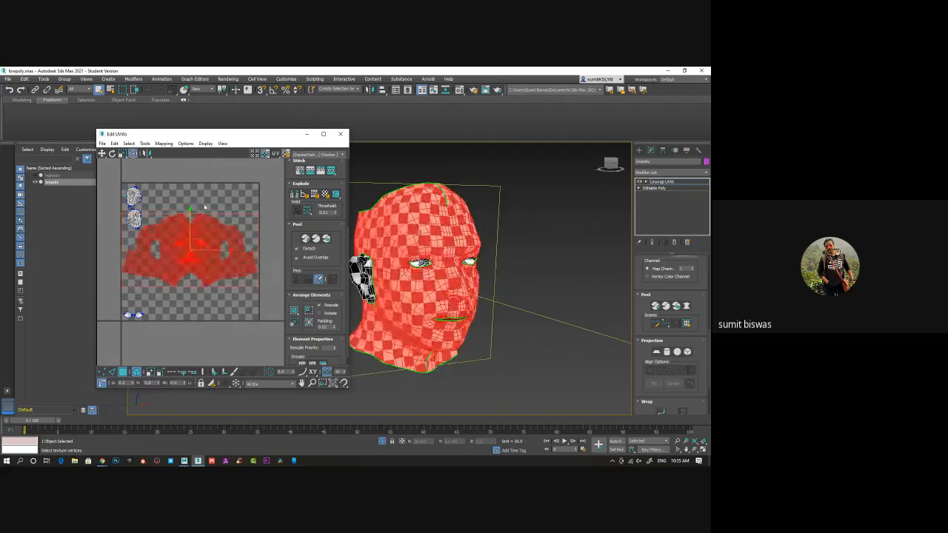
Close the UV editor, save the scene and deselect the head's faces
click(340, 134)
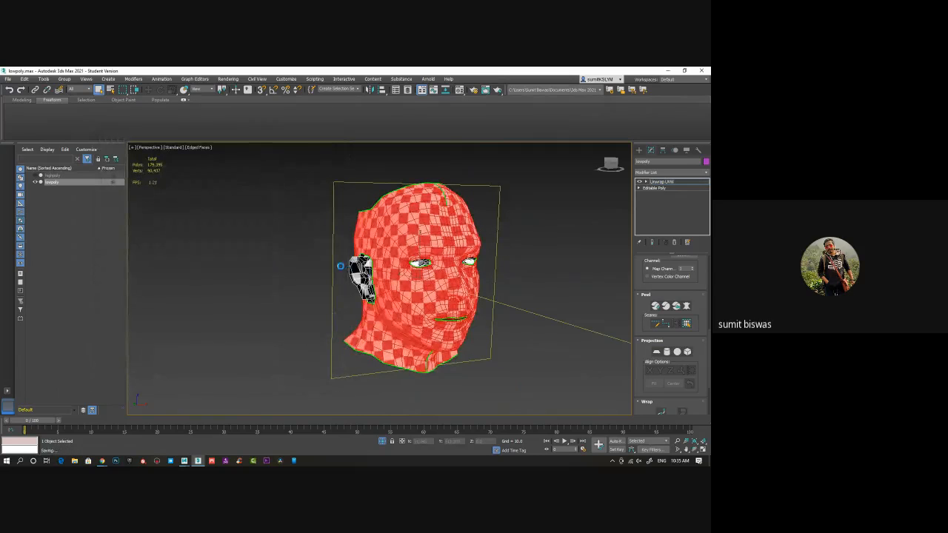
click(308, 264)
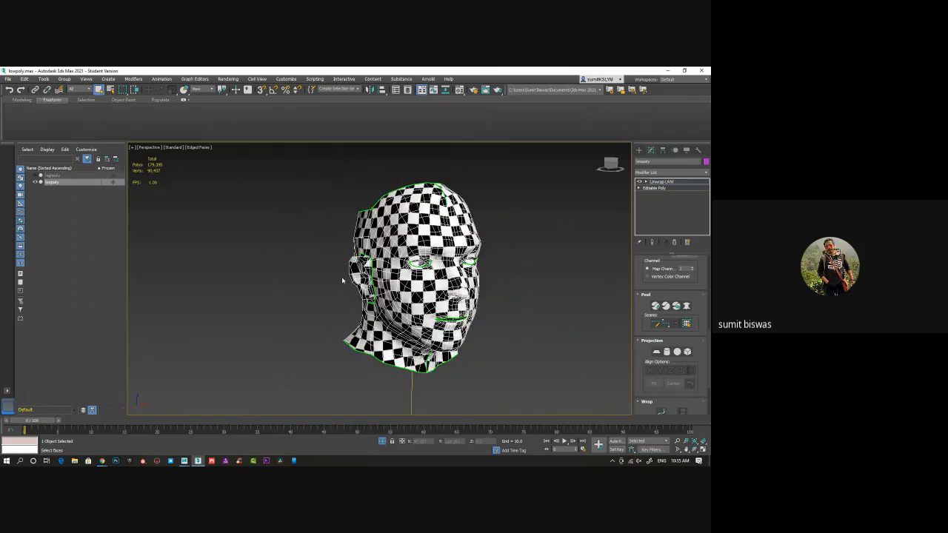
alt+middle_drag(480, 304, 466, 304)
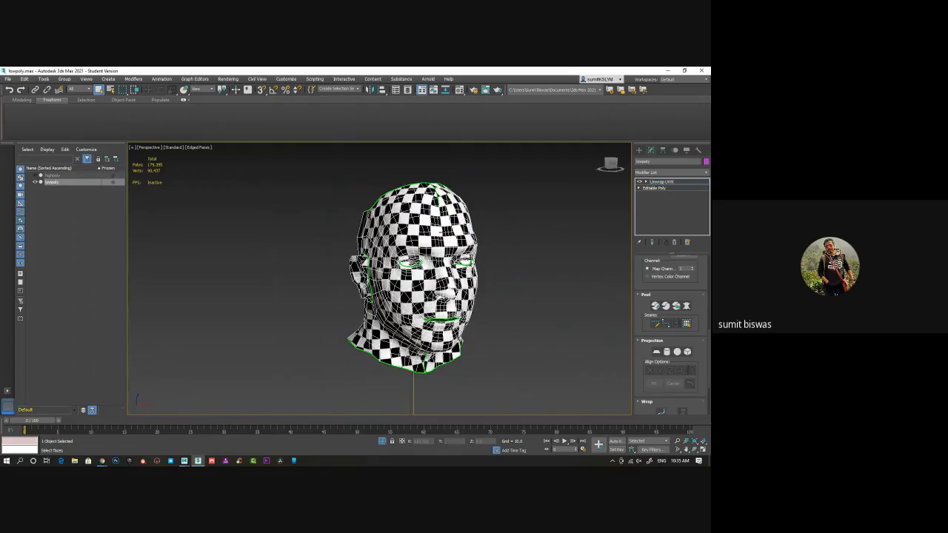
Export only the selected lowpoly head to the Desktop as an Autodesk FBX file
click(7, 78)
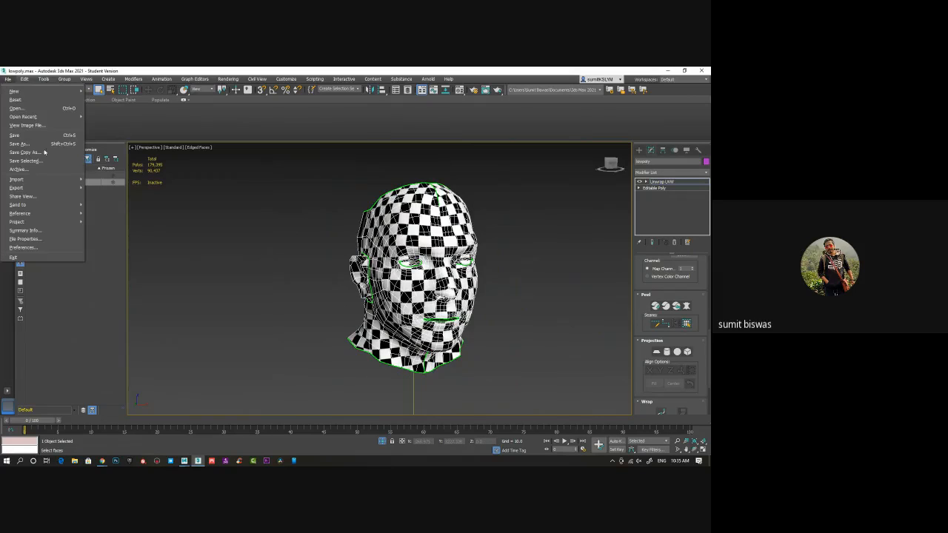
mouse_move(74, 187)
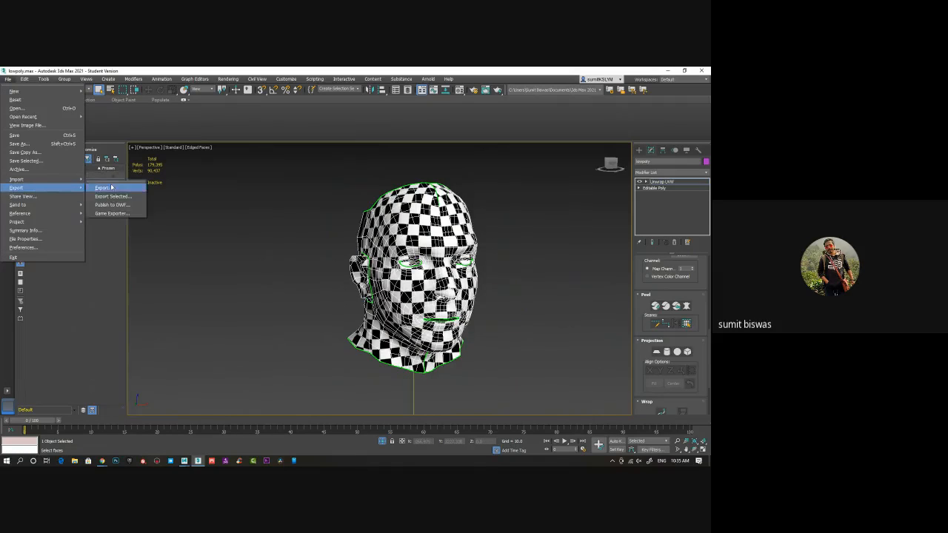
click(123, 197)
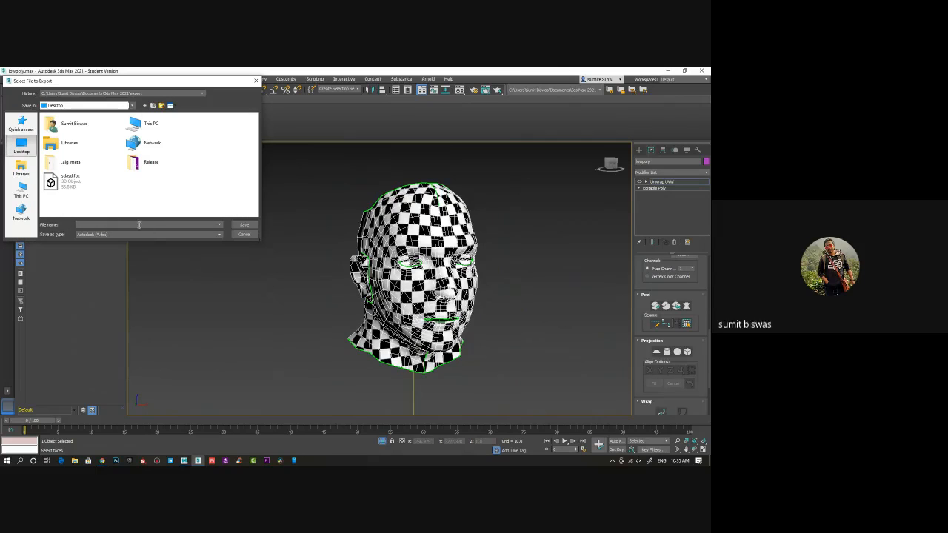
key(Return)
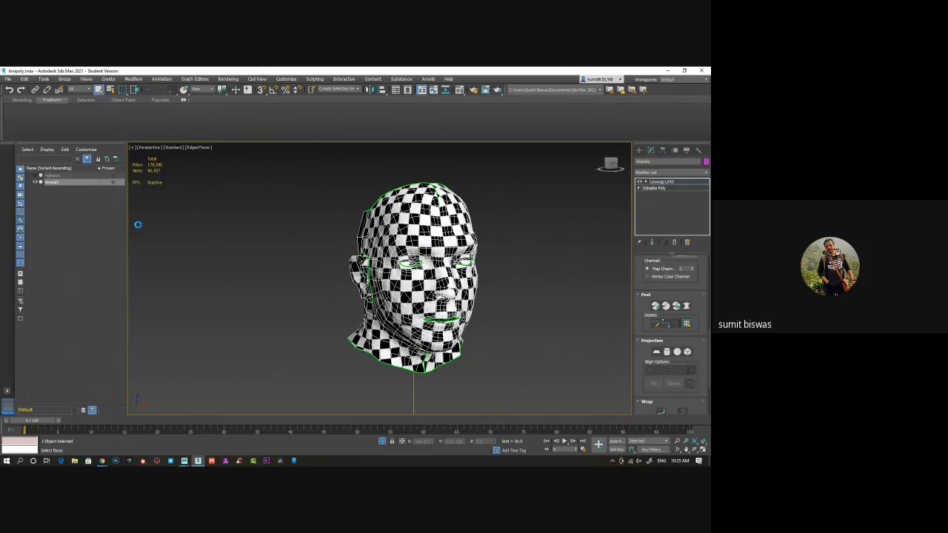
click(410, 363)
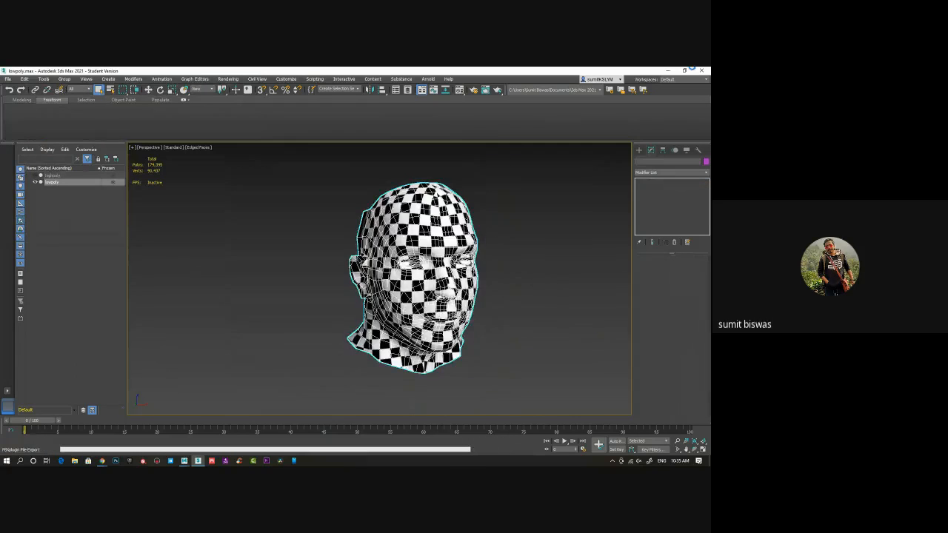
key(Return)
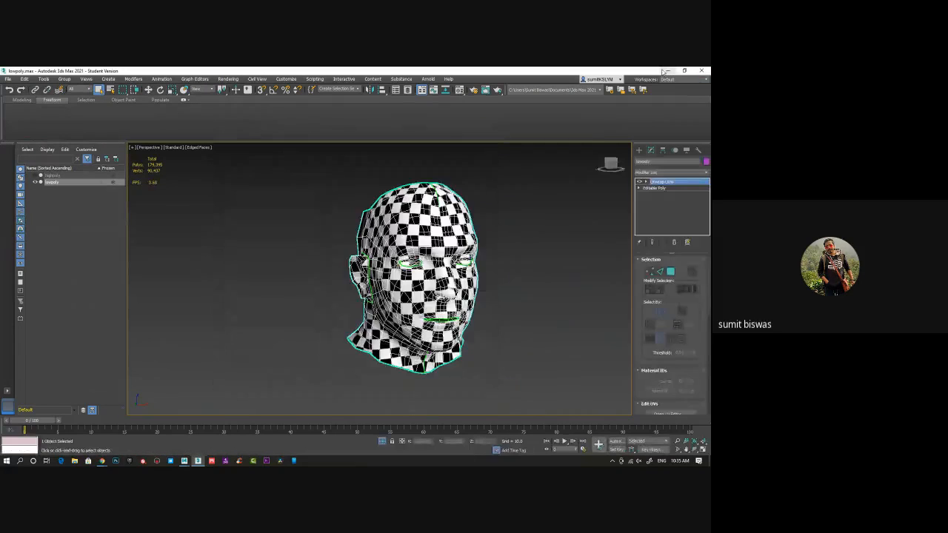
Switch to the desktop and launch ZBrush 2021
click(201, 461)
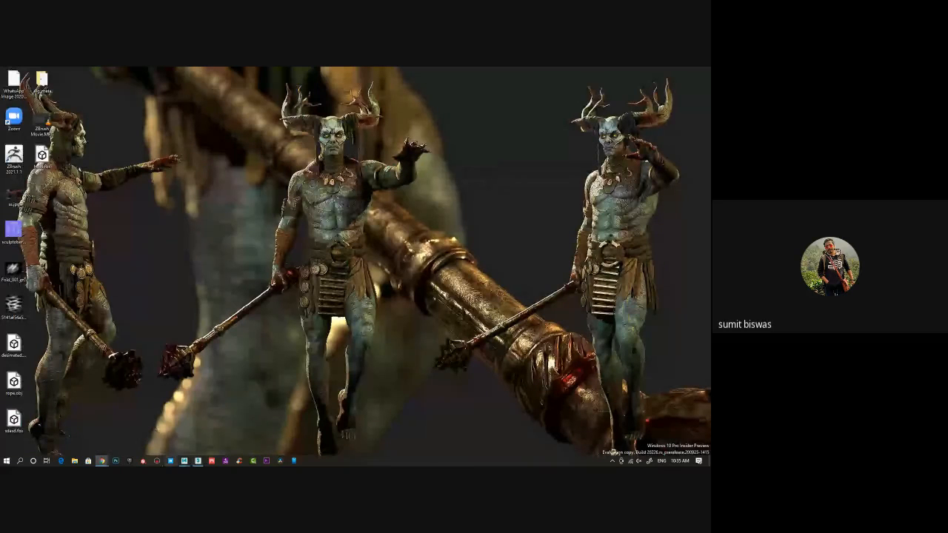
double_click(22, 156)
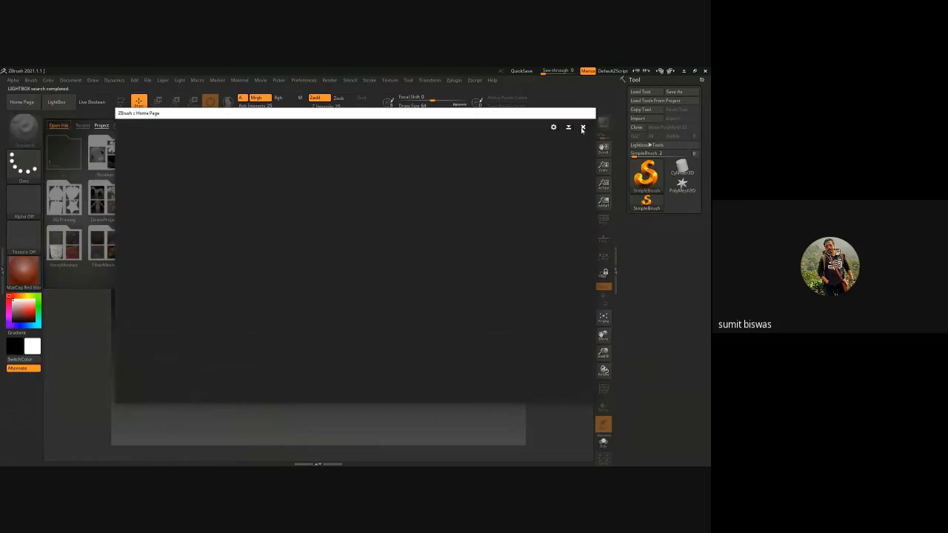
Dismiss the Home Page and LightBox, and load the tool manga2.ztl from the Online class folder's GA194 subfolder
click(581, 128)
click(548, 124)
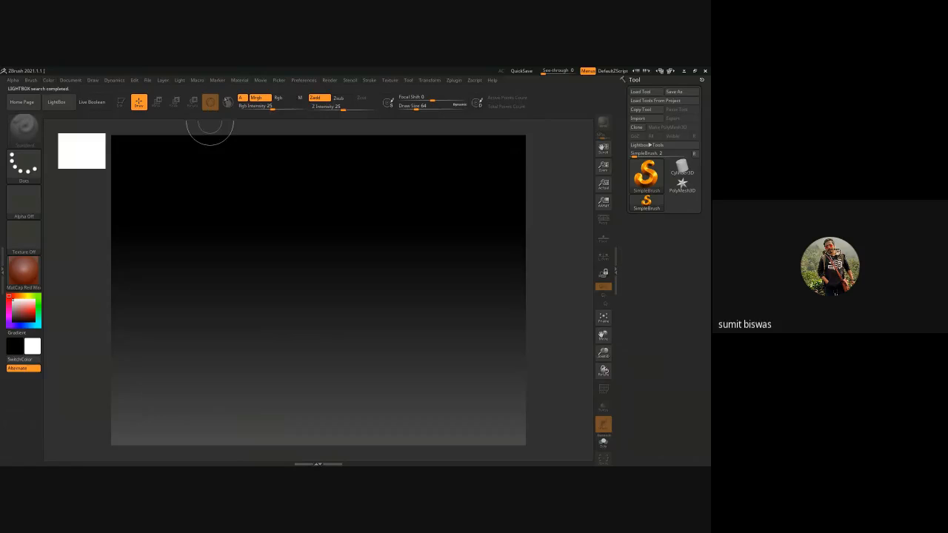
click(640, 92)
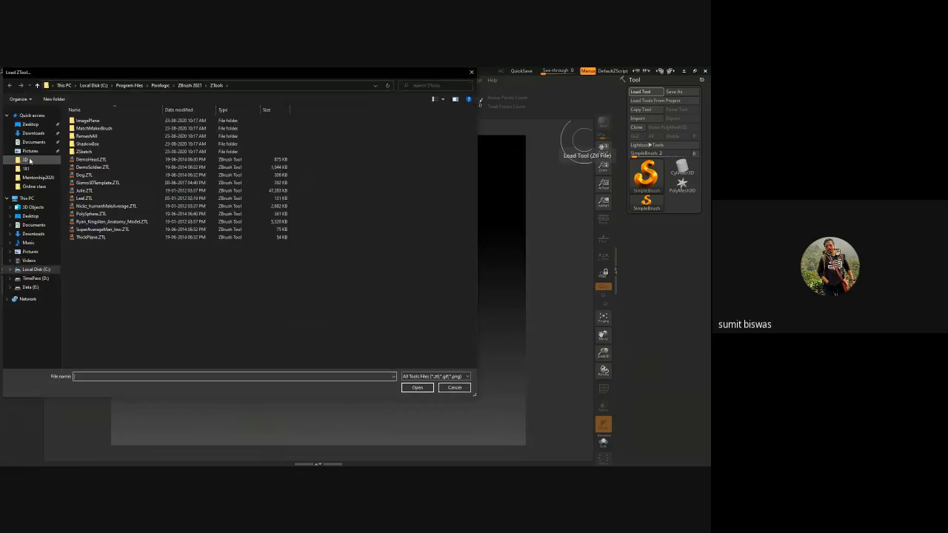
click(34, 186)
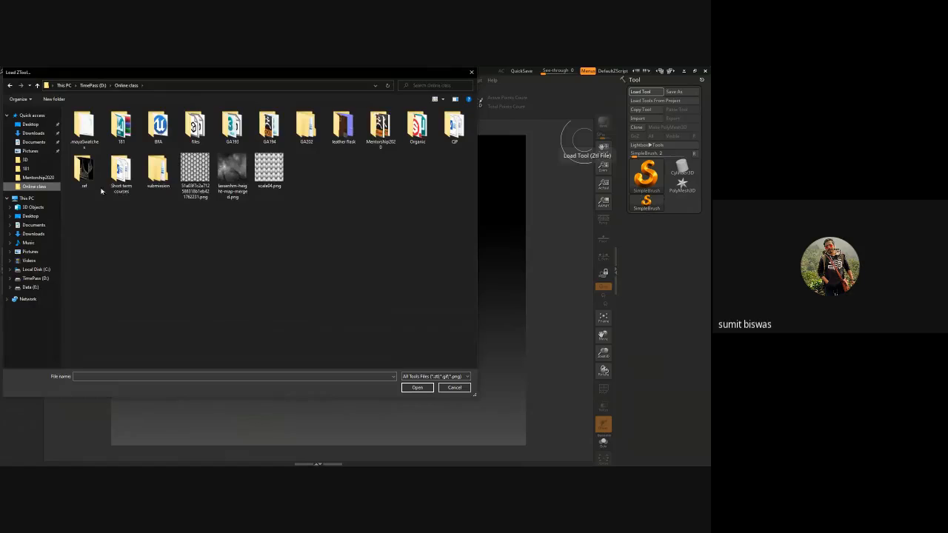
double_click(269, 127)
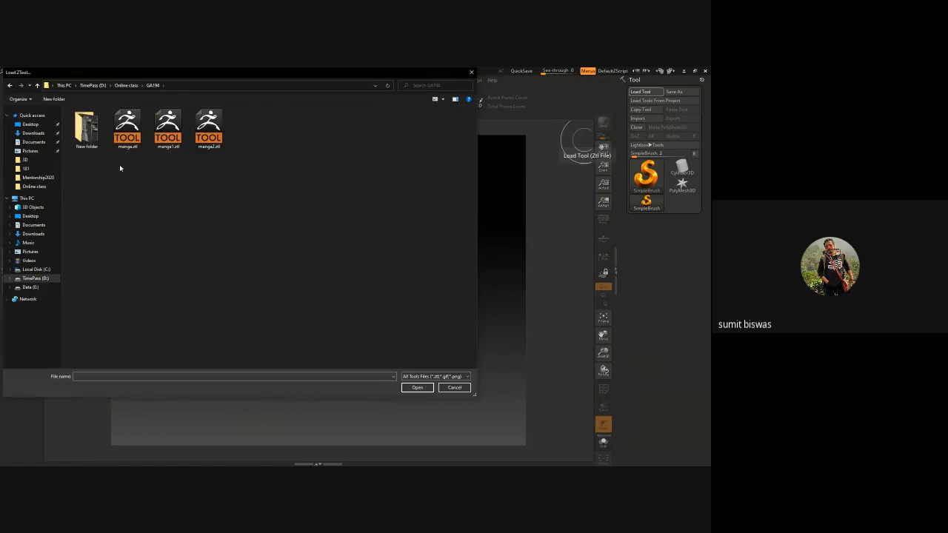
double_click(209, 130)
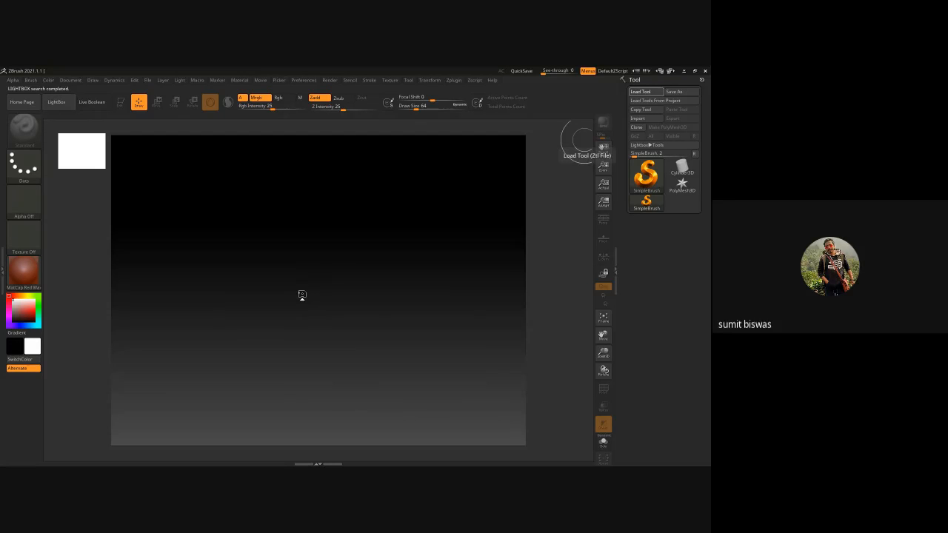
Draw the loaded character on the canvas, enter Edit mode and frame the whole figure
drag(302, 294, 301, 409)
key(t)
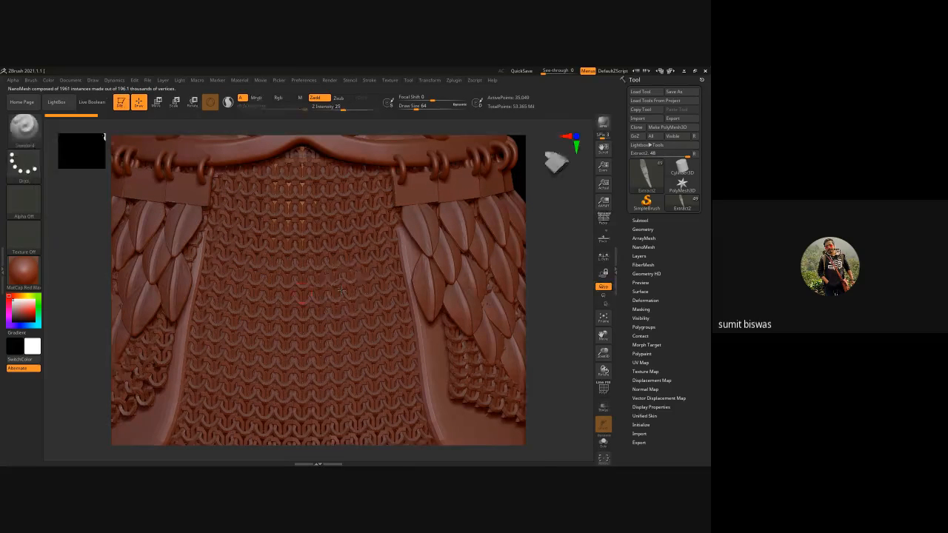
key(f)
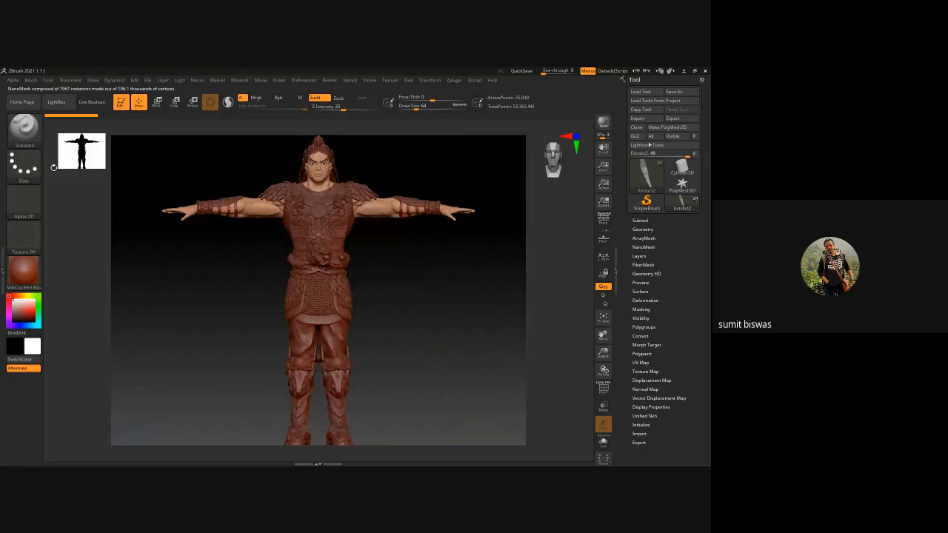
Make the manga body the active subtool, expand the subtool list and bring the head into close view
alt+click(383, 210)
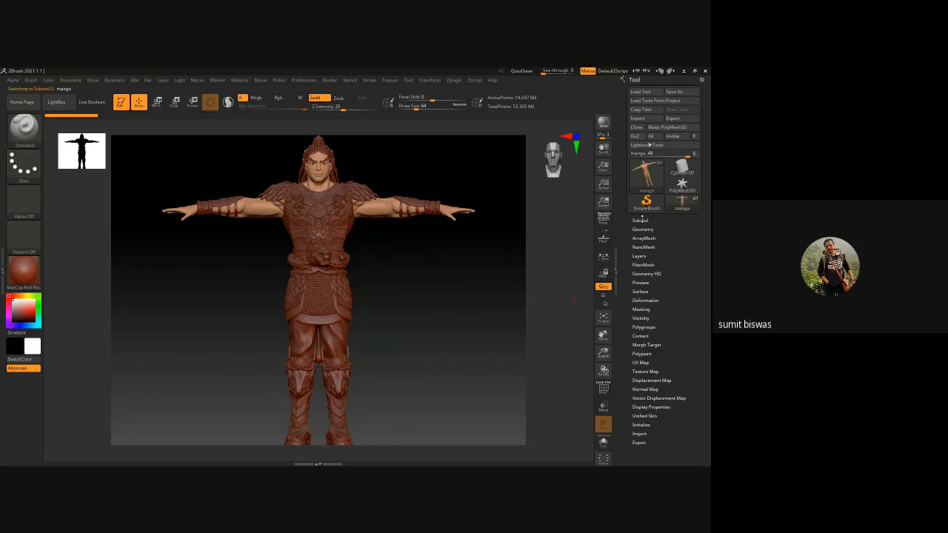
click(641, 220)
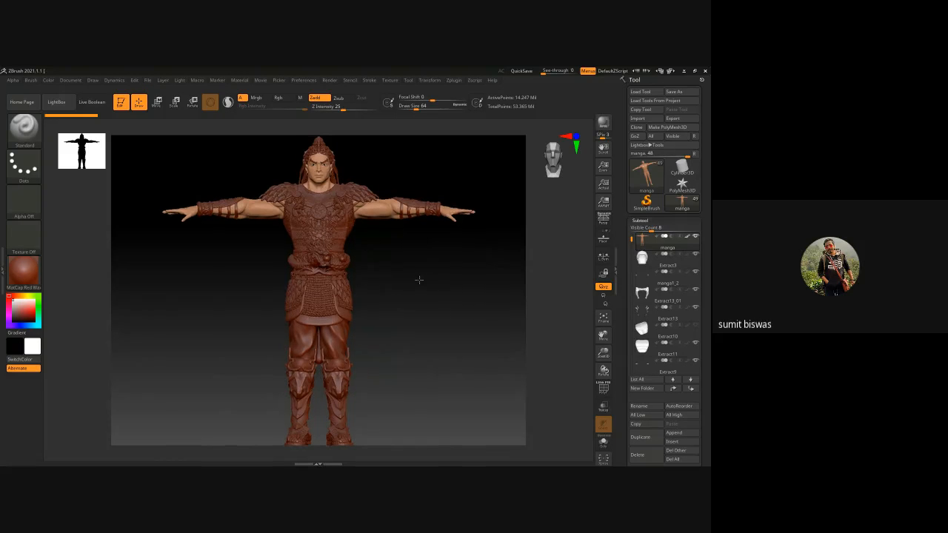
alt+drag(420, 278, 422, 318)
mouse_move(420, 276)
ctrl+right_down()
mouse_move(349, 226)
mouse_move(309, 215)
mouse_move(451, 214)
ctrl+right_up()
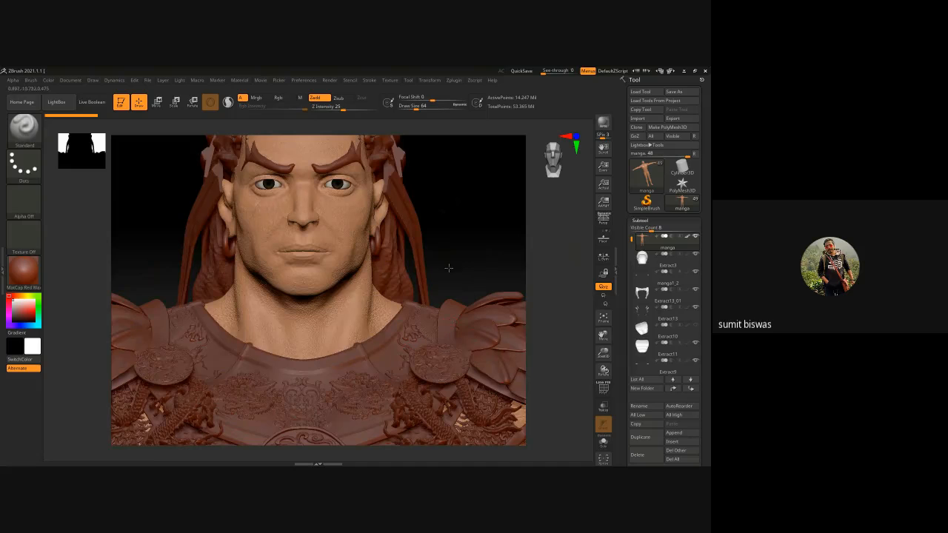
drag(471, 249, 489, 249)
Reorder the subtools, moving the eyebrows (PM3D_Sphere3D1_4) directly above the manga body and manga2 directly below Extract3
alt+click(342, 162)
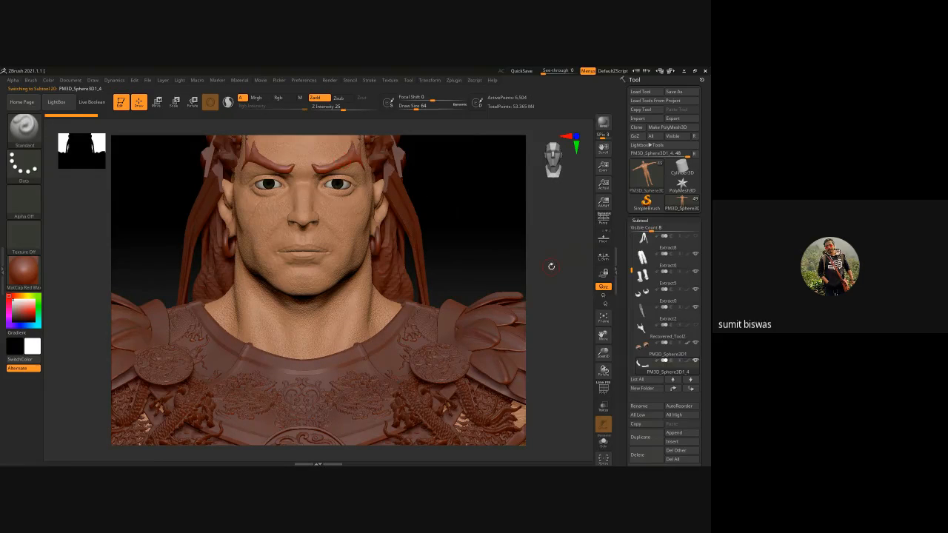
shift+click(675, 389)
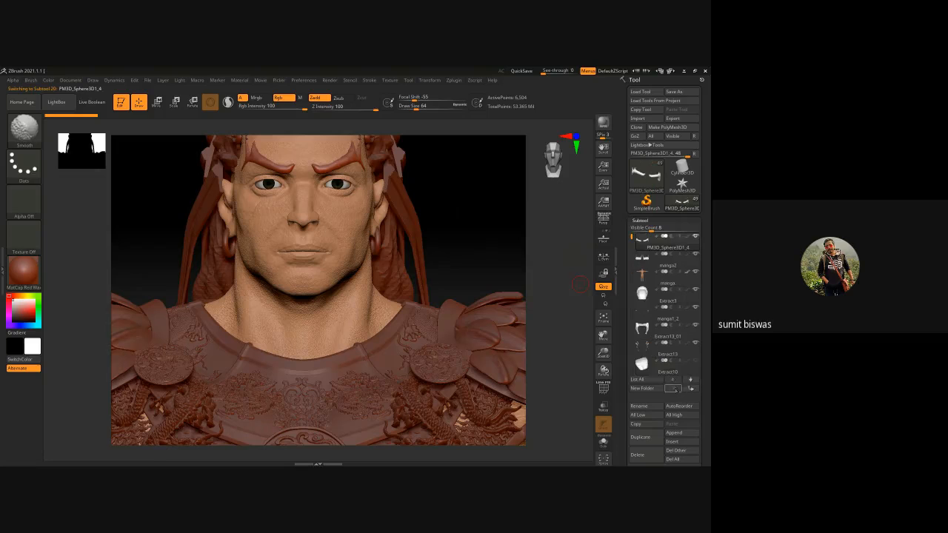
click(649, 265)
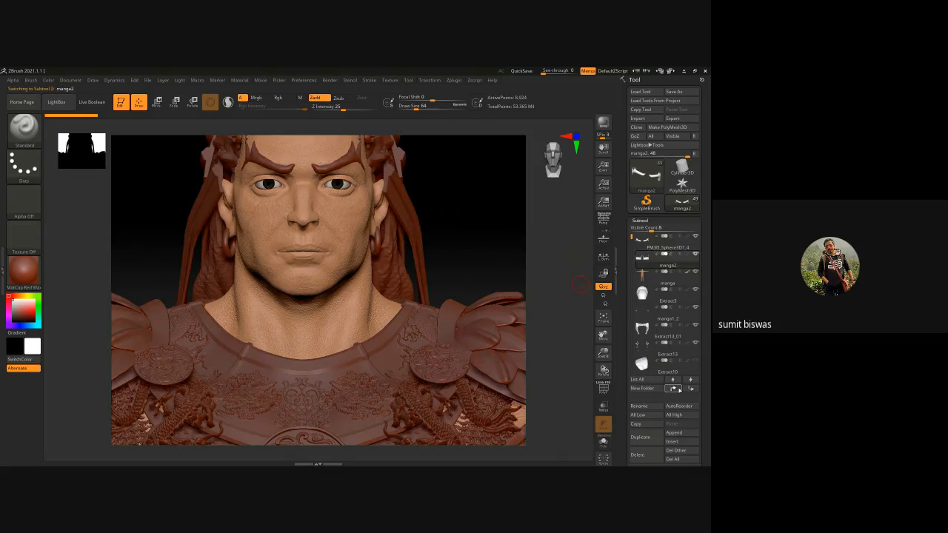
click(680, 390)
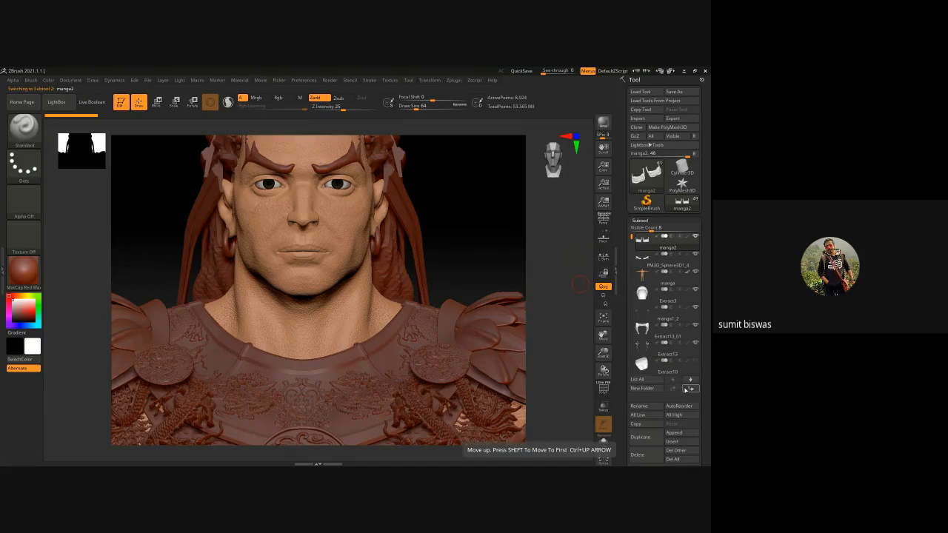
click(691, 390)
click(691, 390)
click(690, 389)
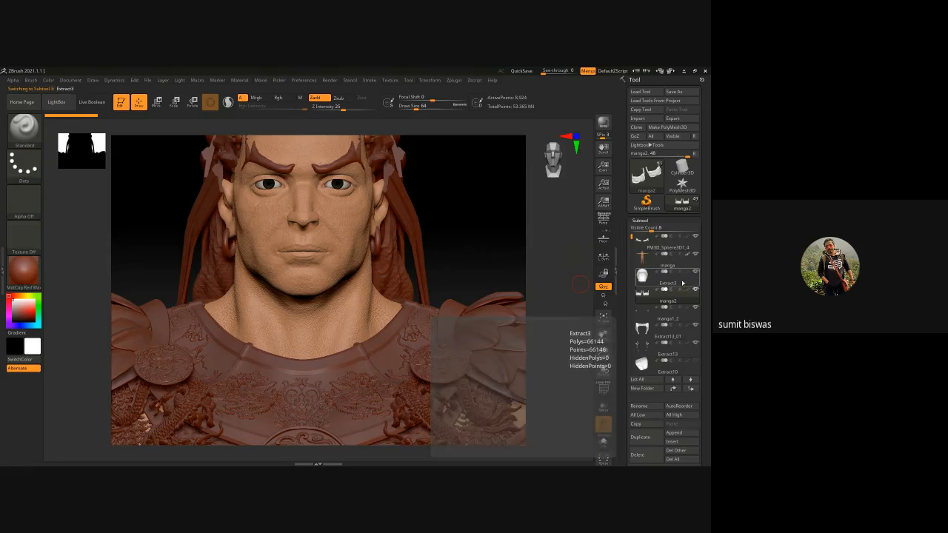
Delete every subtool from Extract3 down, including armour, hair, eyes and ornaments, keeping only the eyebrows and manga body
click(643, 276)
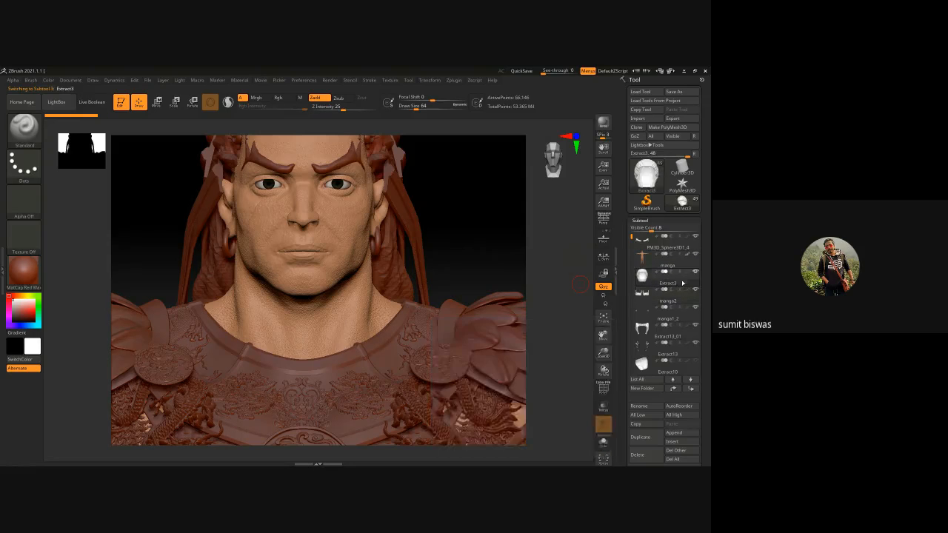
click(644, 455)
click(642, 455)
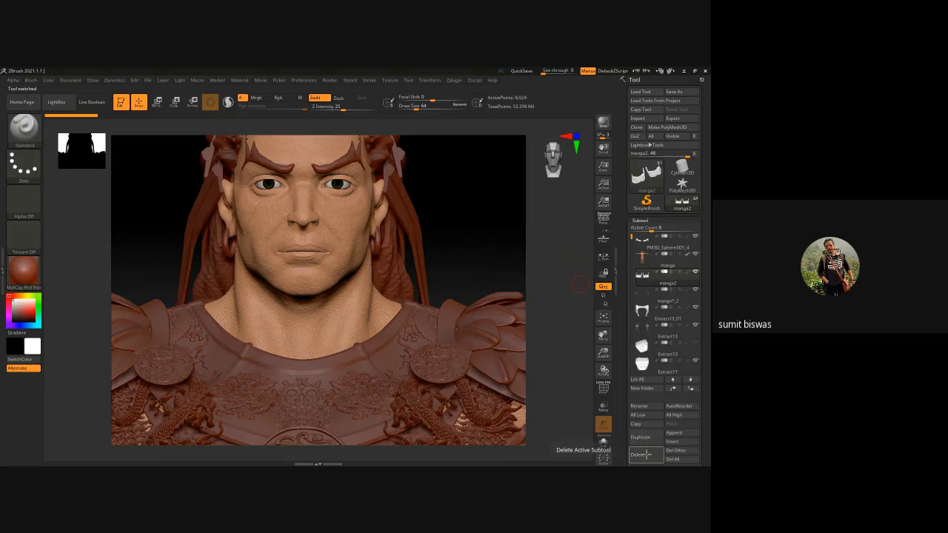
click(647, 455)
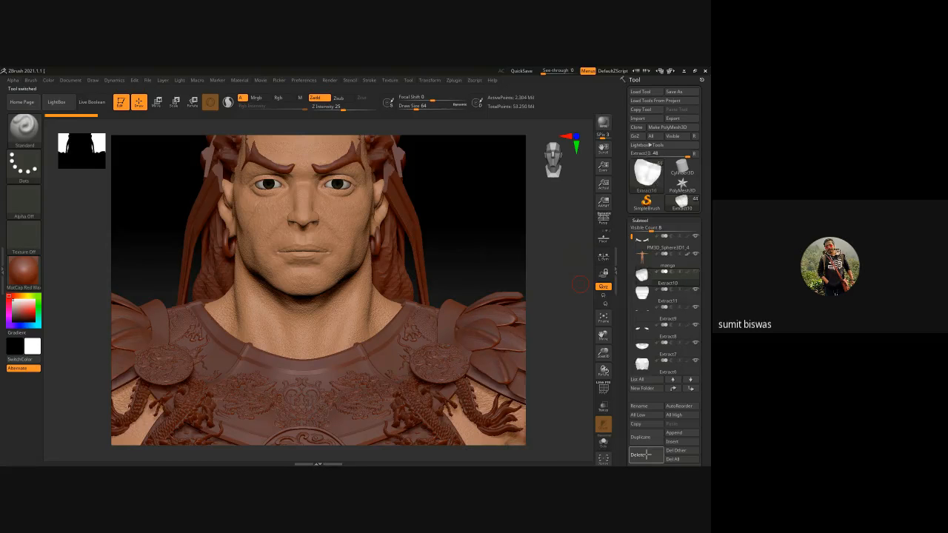
click(646, 455)
click(646, 455)
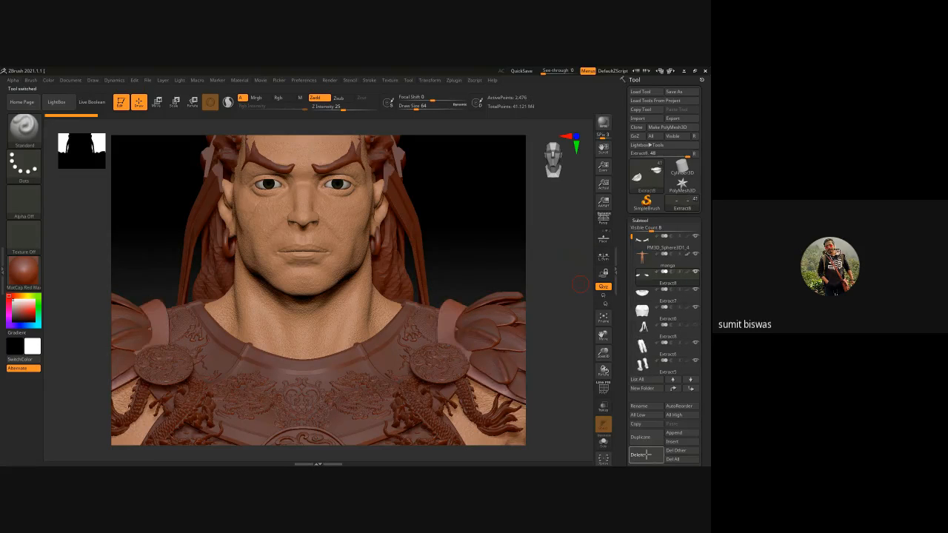
click(646, 455)
click(646, 455)
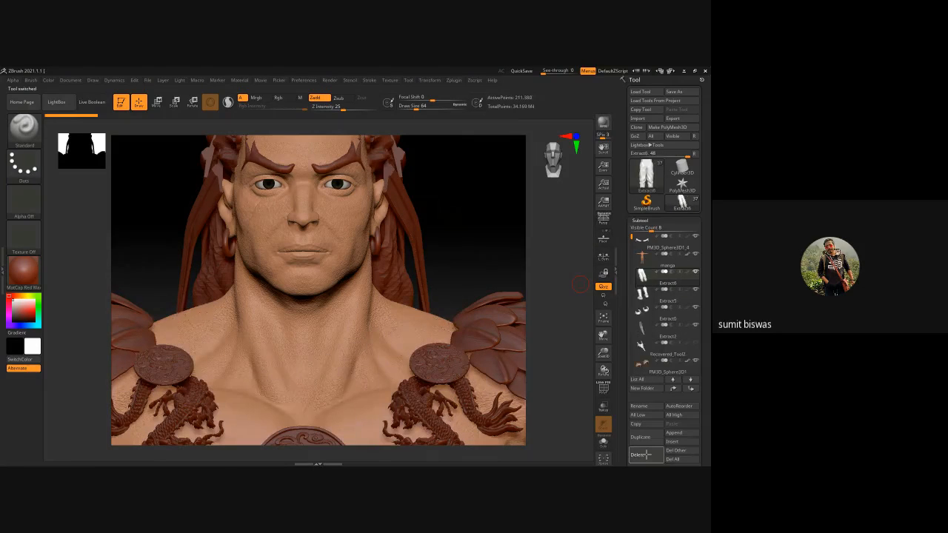
click(646, 454)
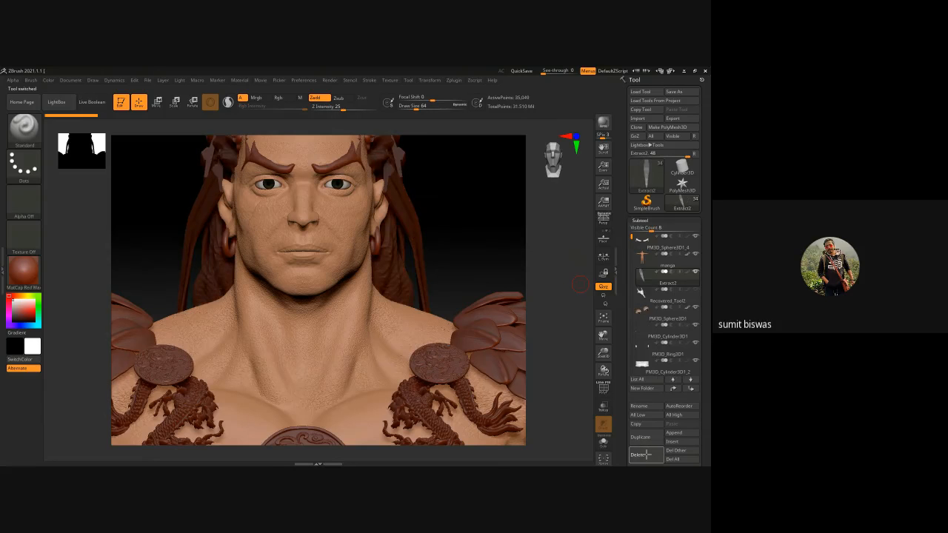
click(646, 455)
click(646, 455)
click(646, 455)
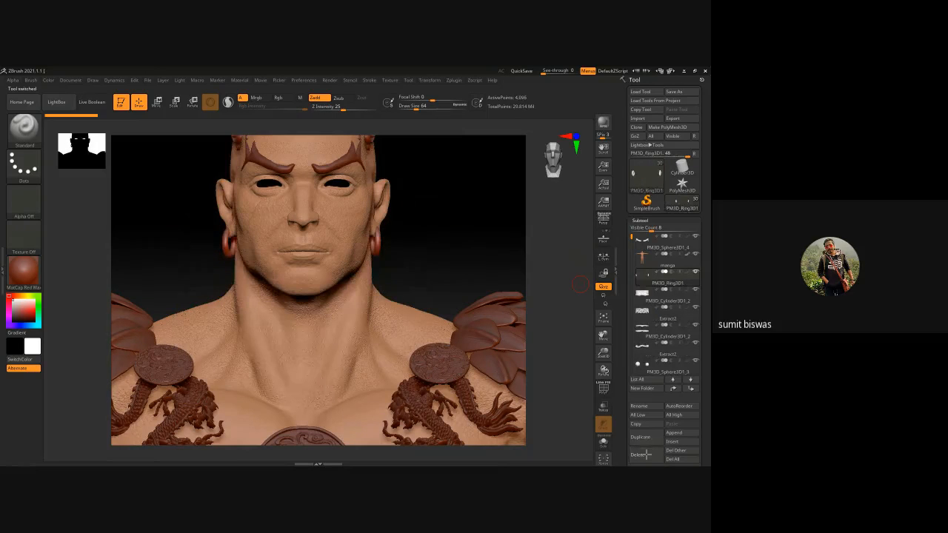
click(646, 455)
click(646, 455)
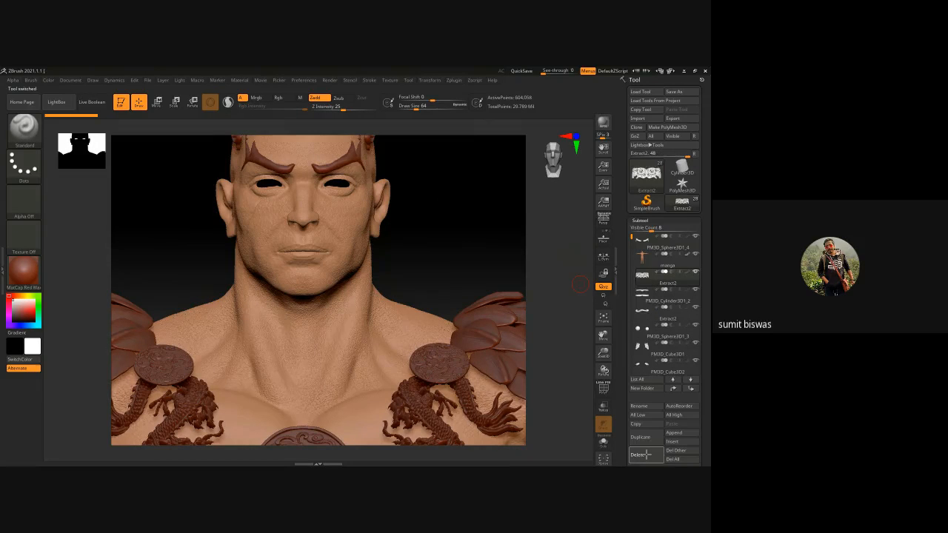
click(646, 455)
click(646, 455)
click(646, 455)
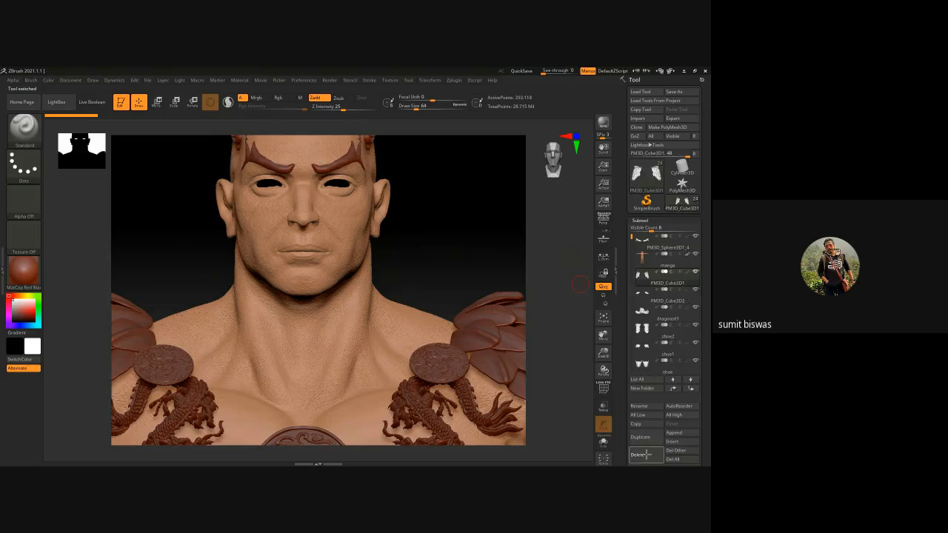
click(646, 455)
click(646, 455)
click(646, 455)
click(646, 455)
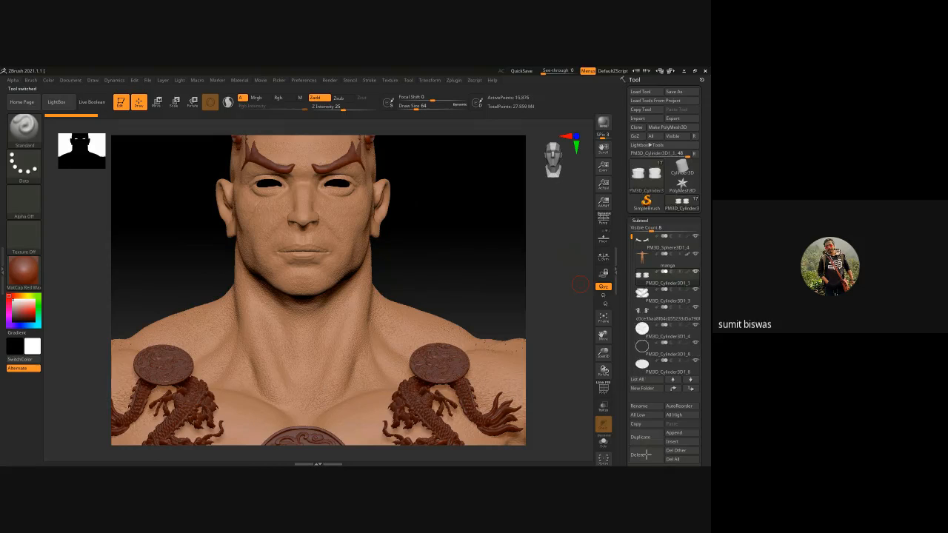
click(646, 455)
click(646, 455)
click(646, 455)
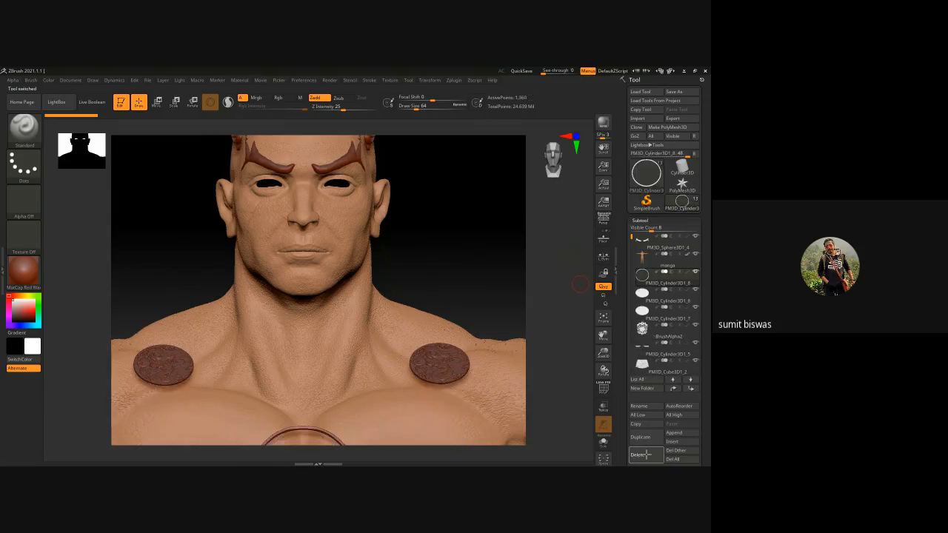
click(646, 455)
click(646, 455)
click(646, 455)
click(646, 455)
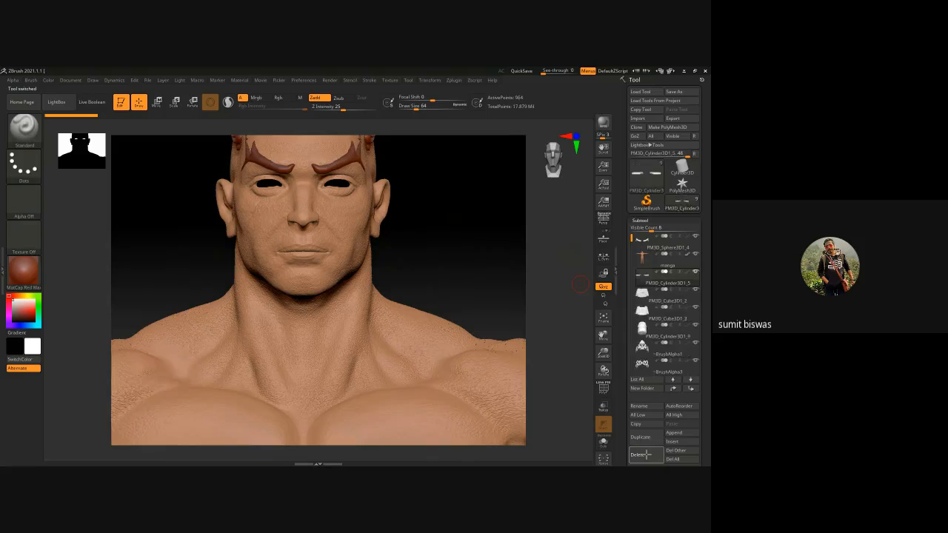
click(646, 455)
click(646, 454)
click(646, 455)
click(646, 454)
click(646, 455)
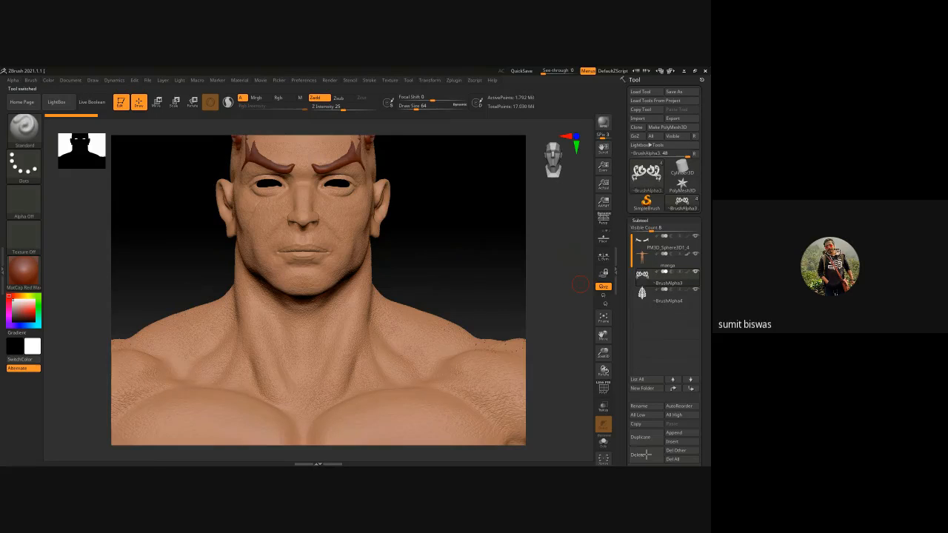
click(646, 455)
click(646, 455)
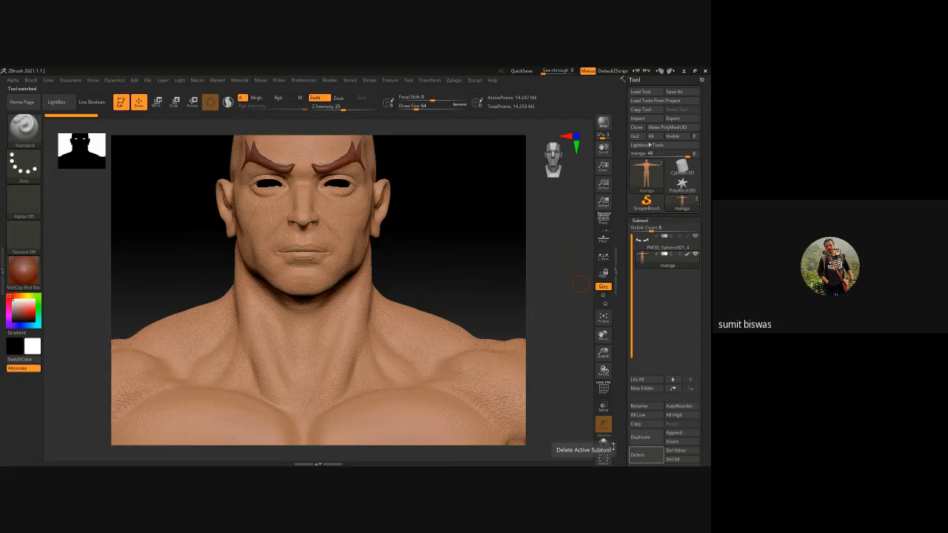
Merge the eyebrow subtool down into the manga body and accept that it cannot be undone
click(695, 245)
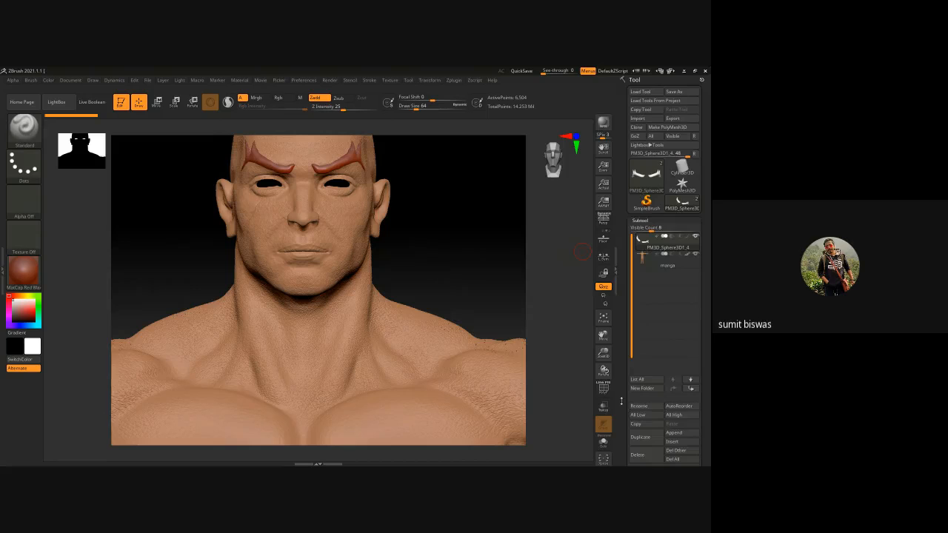
scroll(622, 349, down, 3)
scroll(622, 348, down, 5)
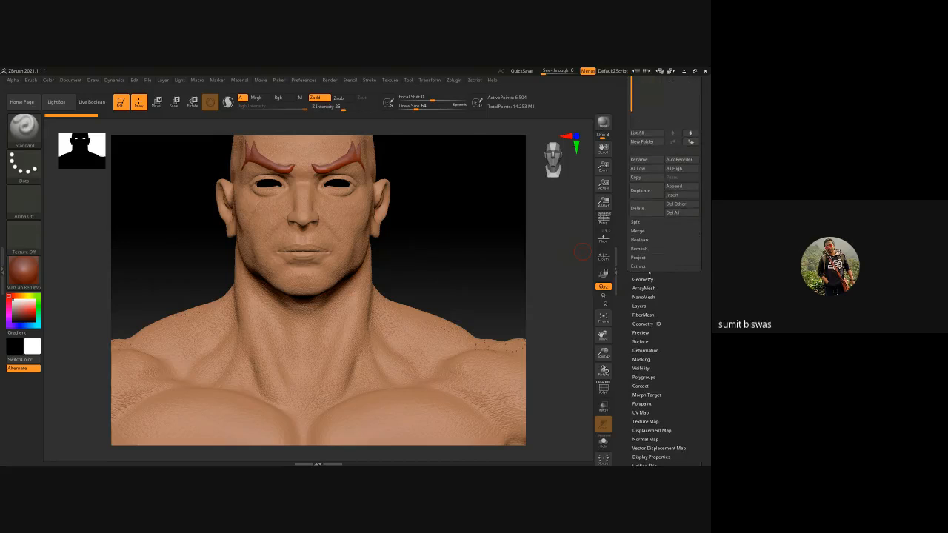
click(639, 232)
click(637, 240)
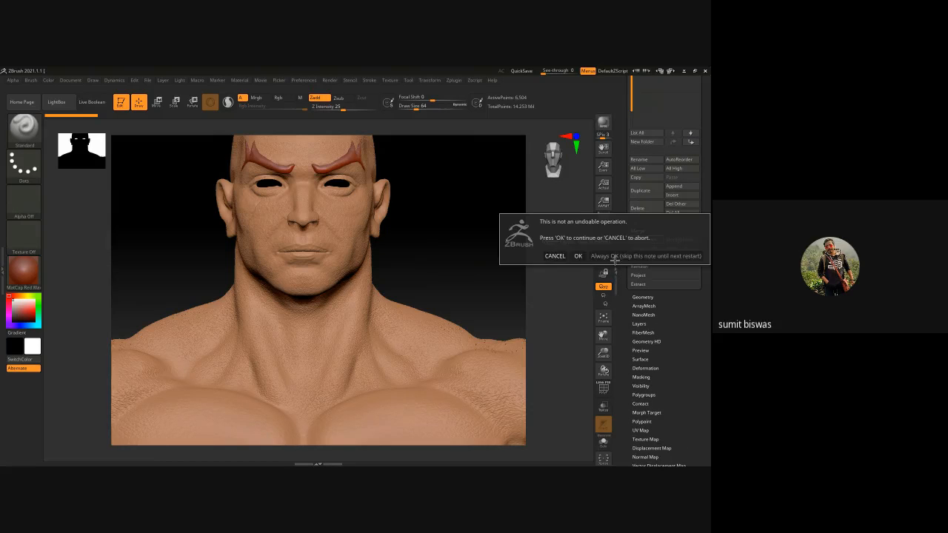
click(580, 255)
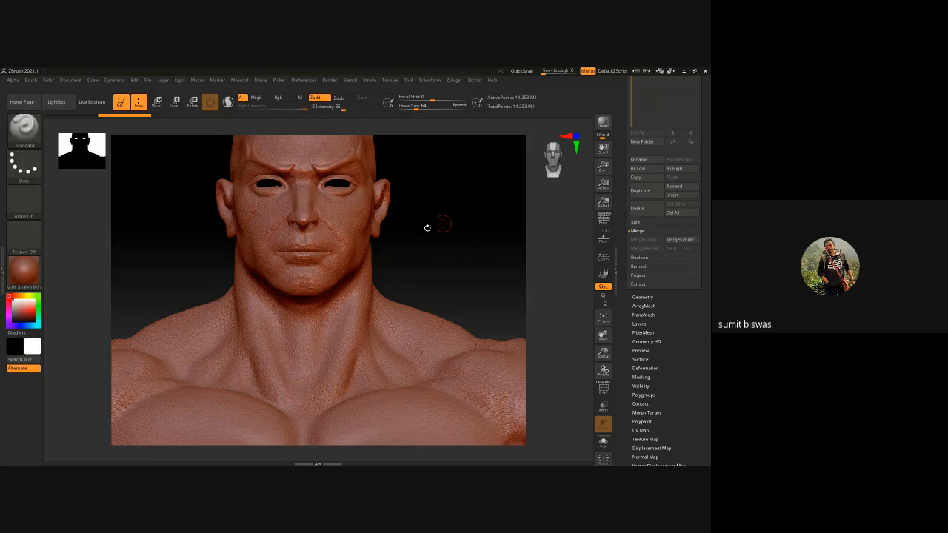
Apply the grey BasicMaterial2 material to the merged body and try to pre-process the body with Decimation Master
click(24, 270)
click(236, 268)
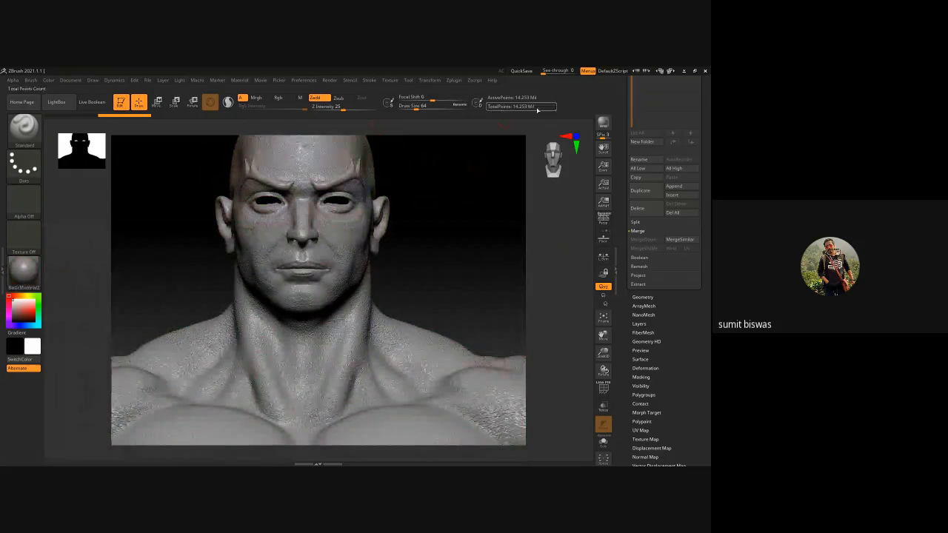
click(453, 81)
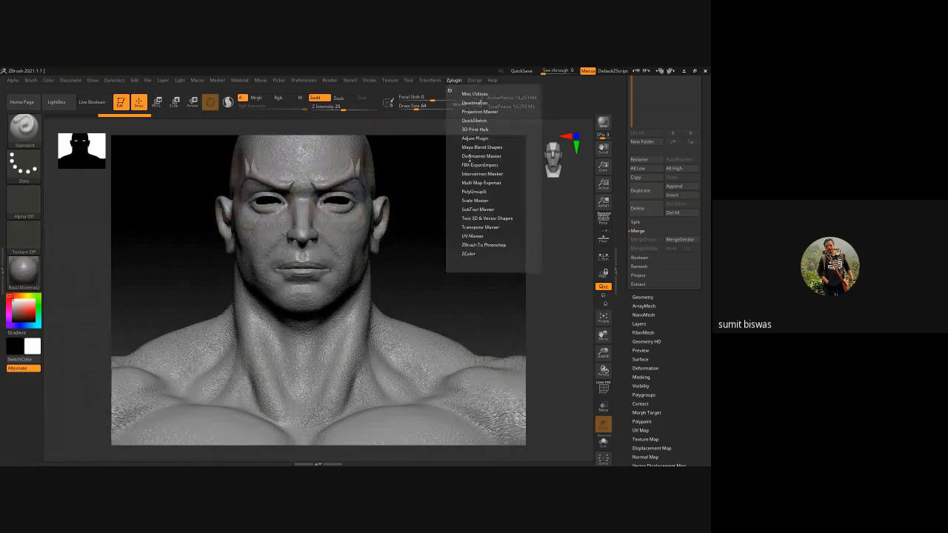
click(481, 156)
click(487, 225)
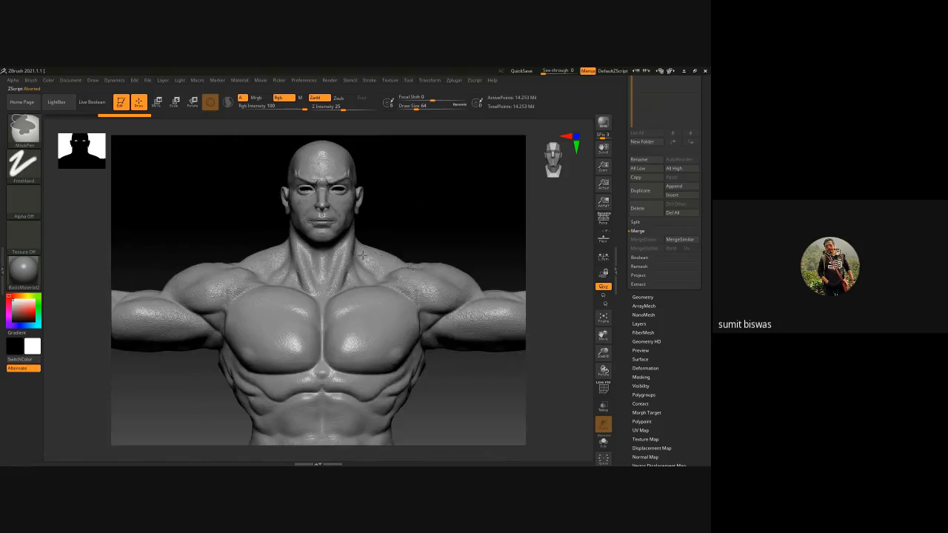
Hide the arms, torso and legs so only the head, neck and upper shoulders stay visible, and frame them
mouse_move(363, 255)
ctrl+right_down()
mouse_move(459, 327)
mouse_move(455, 339)
ctrl+right_up()
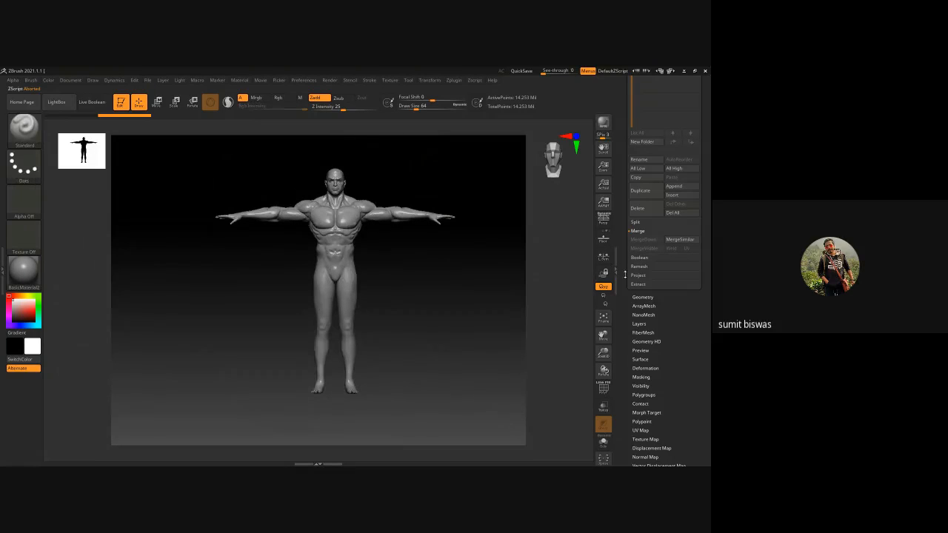
click(643, 297)
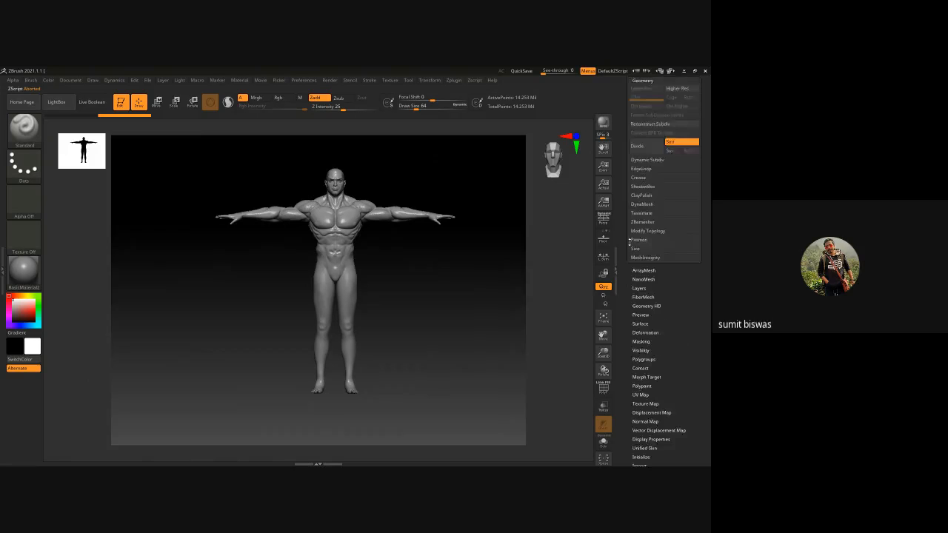
scroll(630, 252, up, 3)
click(643, 202)
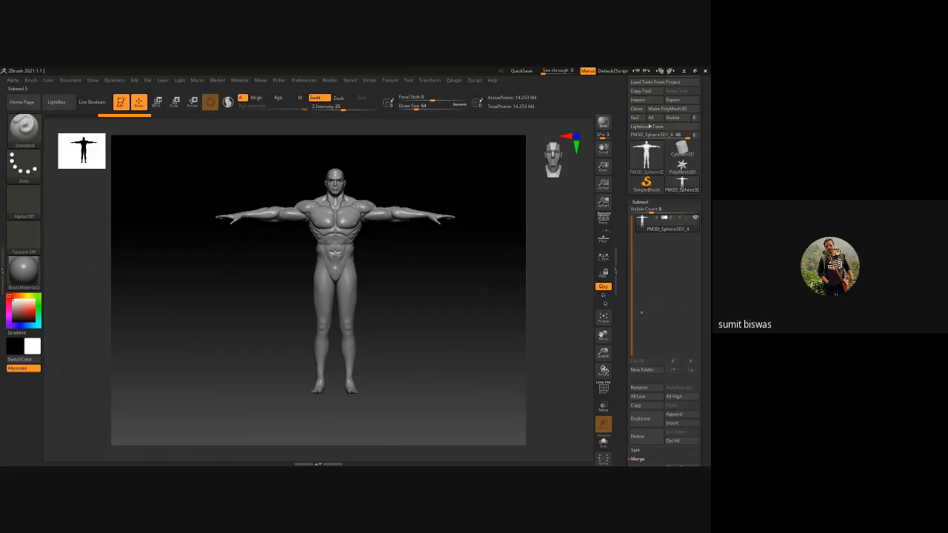
click(643, 203)
click(643, 211)
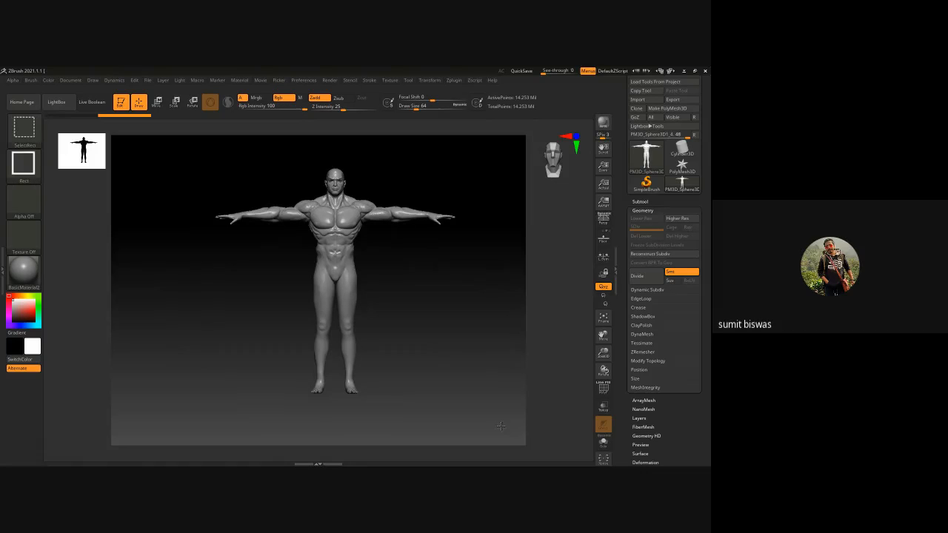
ctrl+shift+drag(503, 428, 200, 199)
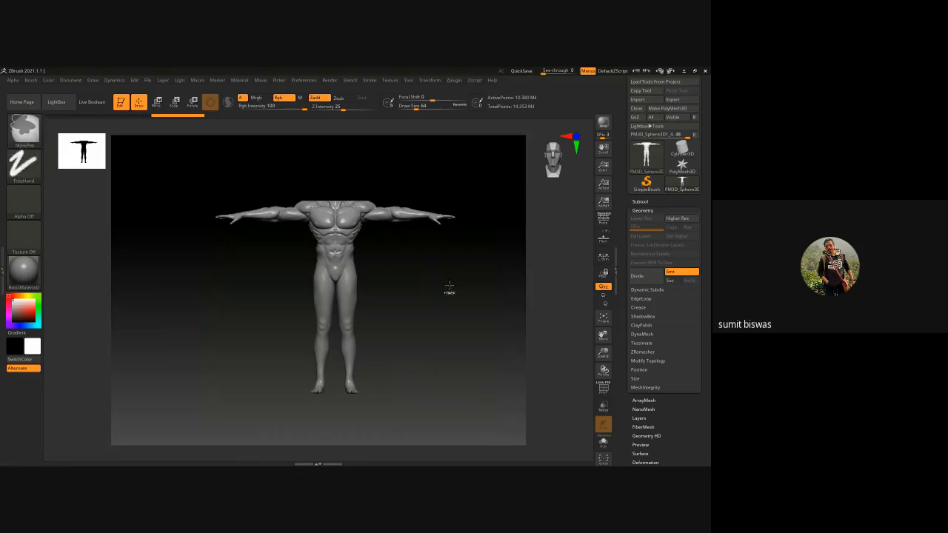
ctrl+shift+drag(452, 279, 457, 291)
alt+drag(361, 203, 357, 239)
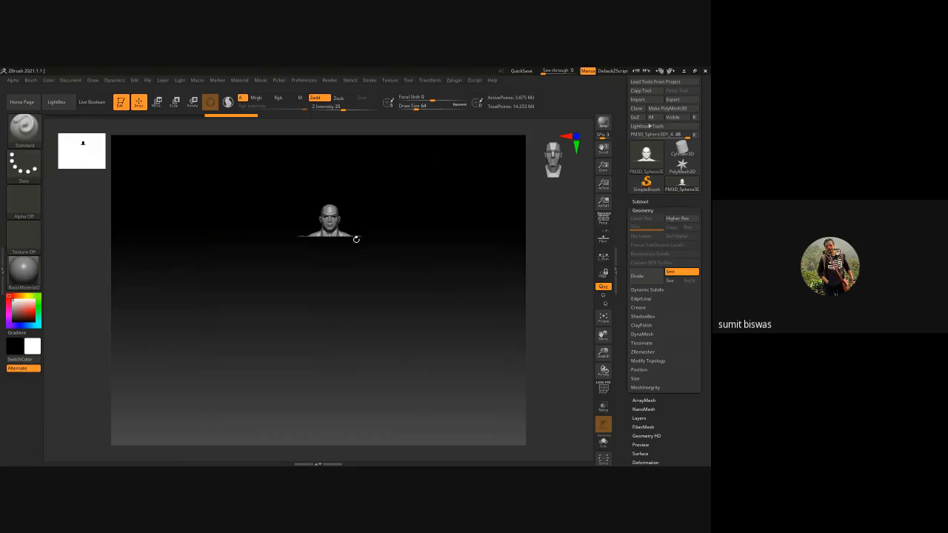
key(f)
Hide the outer shoulders on both sides of the neck and delete all hidden geometry from the mesh
ctrl+shift+drag(460, 313, 426, 286)
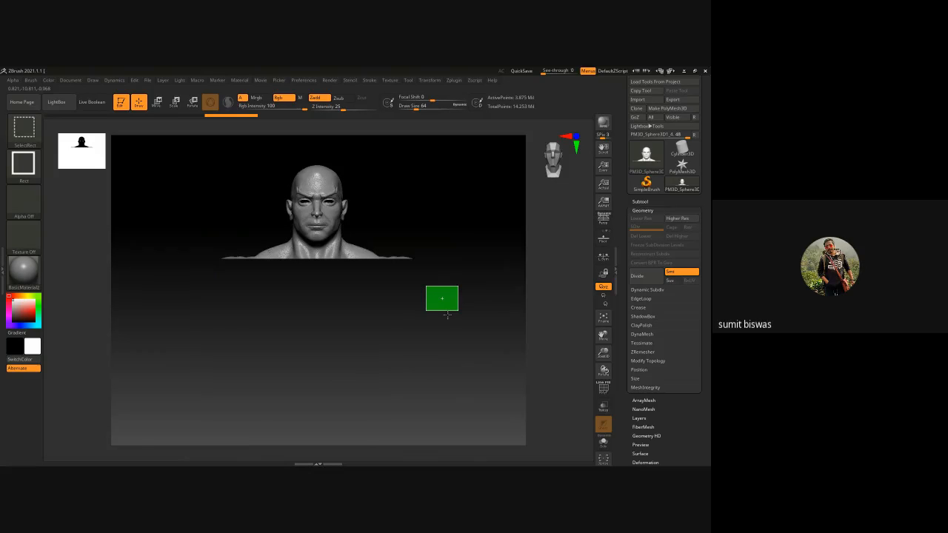
key(ctrl+z)
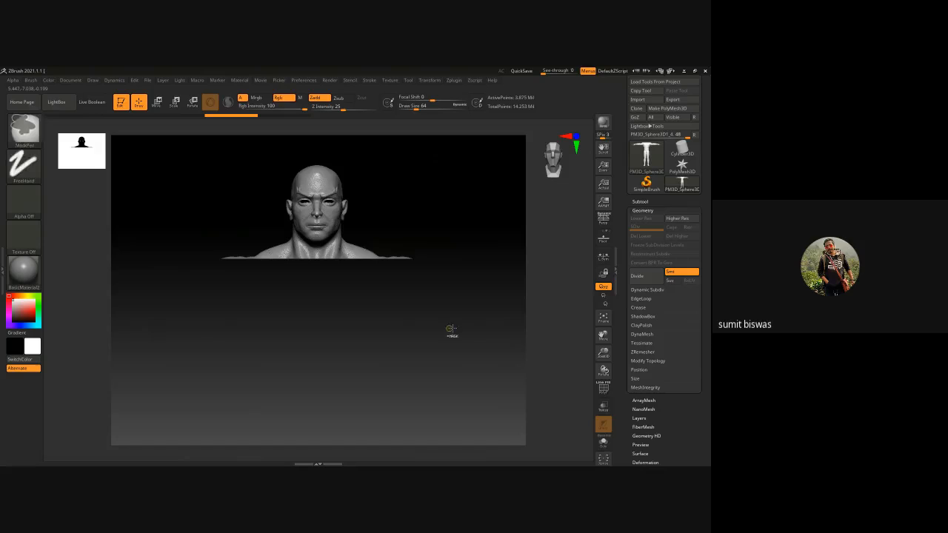
ctrl+alt+shift+drag(470, 341, 358, 188)
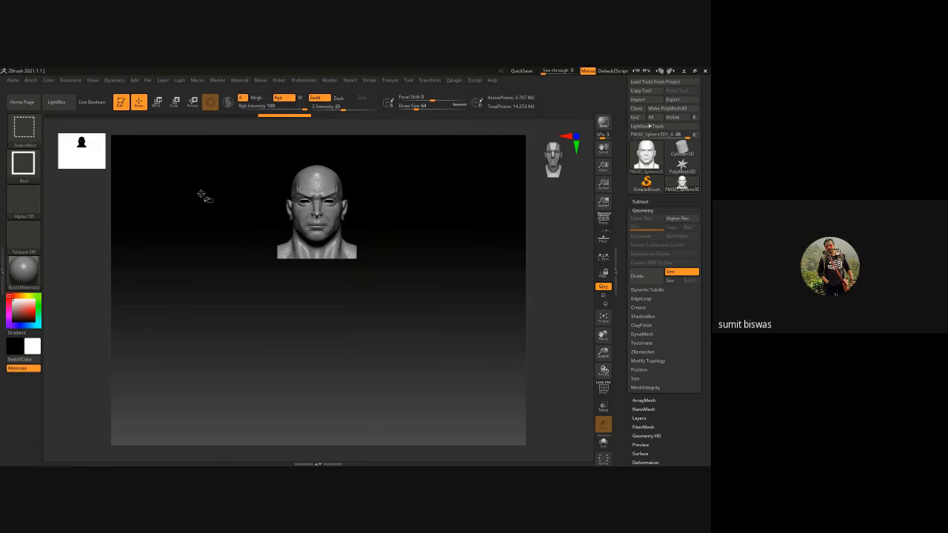
mouse_move(430, 336)
mouse_down()
mouse_move(316, 332)
mouse_move(518, 333)
mouse_up()
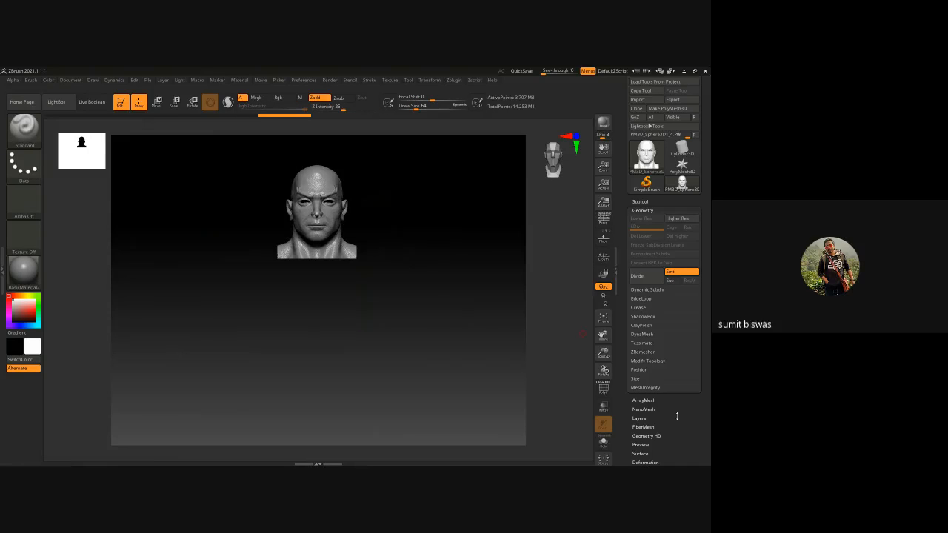
click(647, 361)
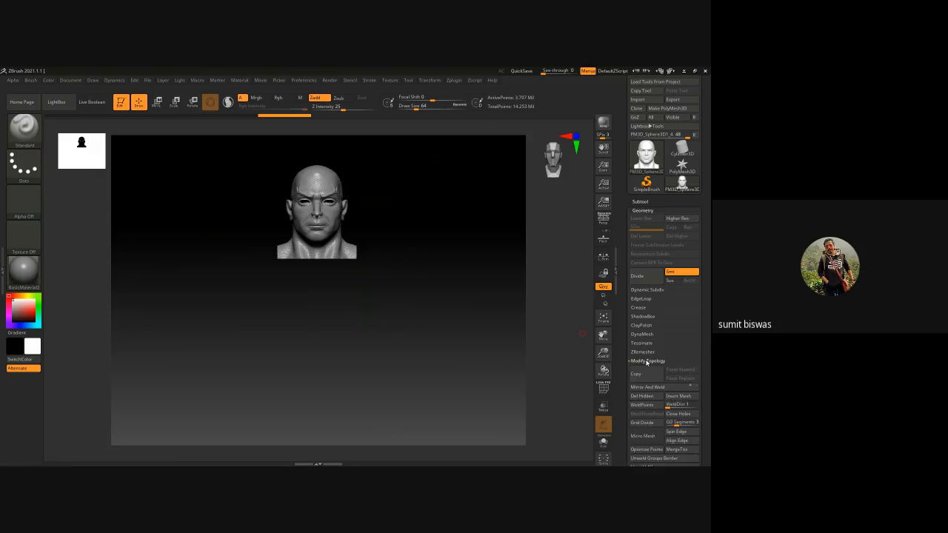
click(641, 397)
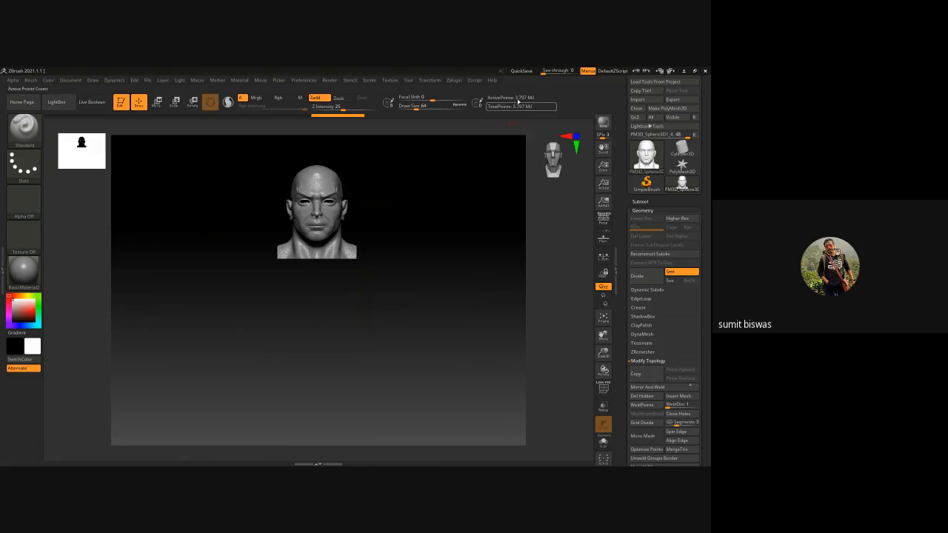
Try to pre-process the trimmed head with Decimation Master
click(430, 80)
click(454, 80)
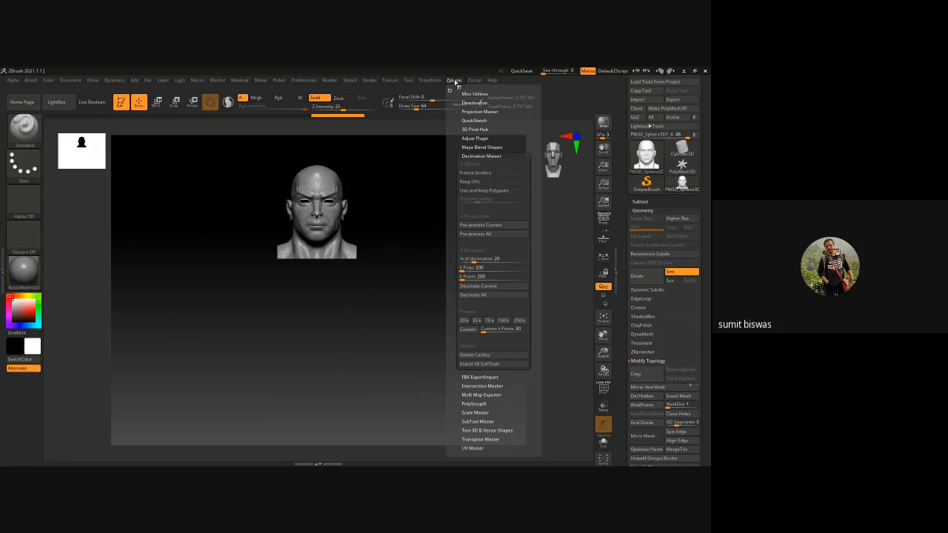
click(481, 223)
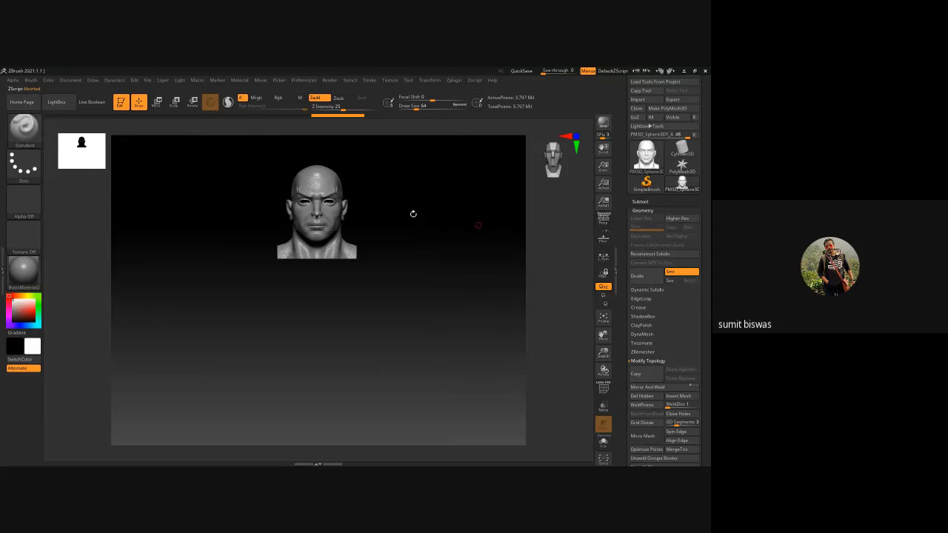
Export the trimmed highpoly head to the Desktop as an OBJ file named head_high
scroll(621, 113, up, 1)
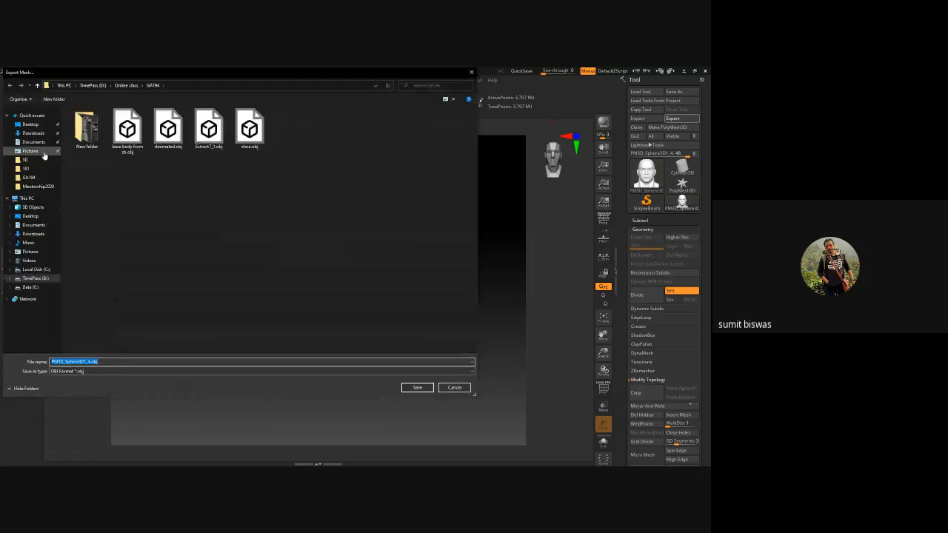
click(54, 125)
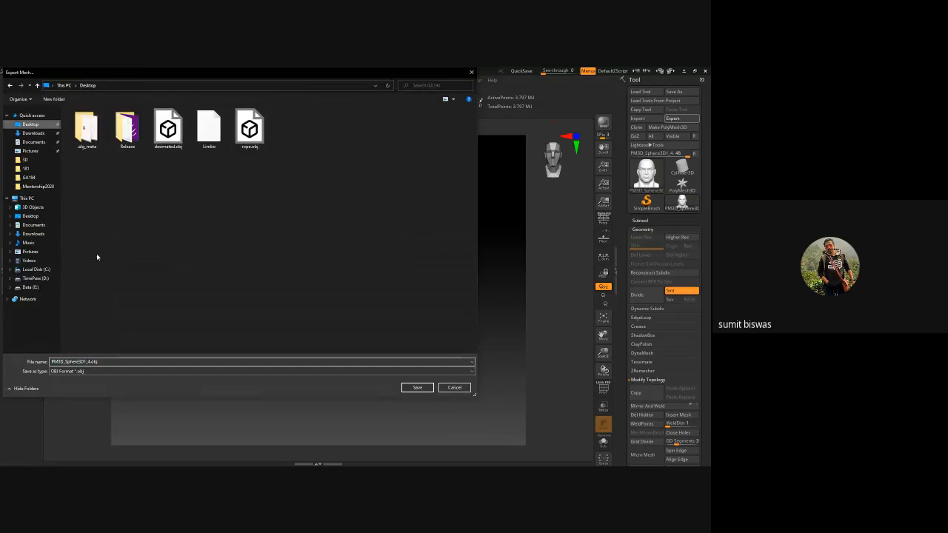
text(he)
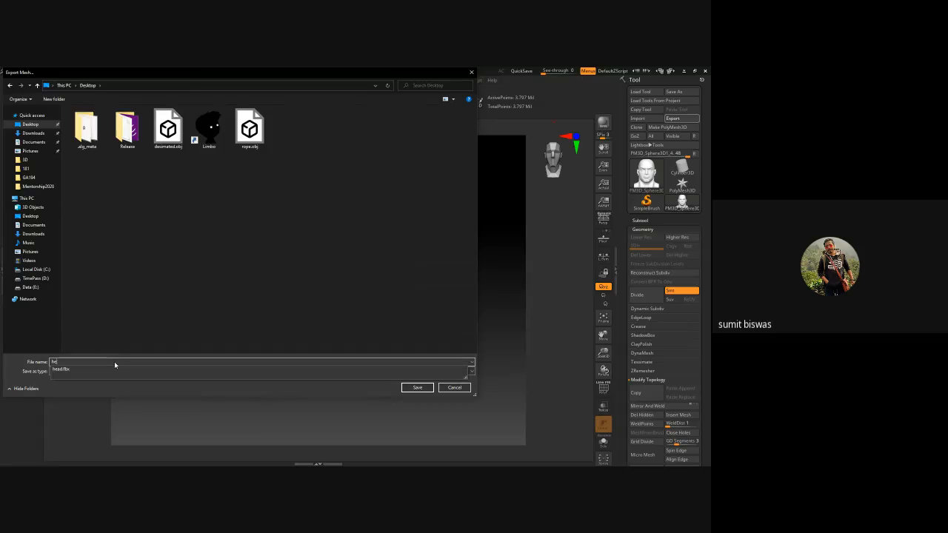
text(ad_high)
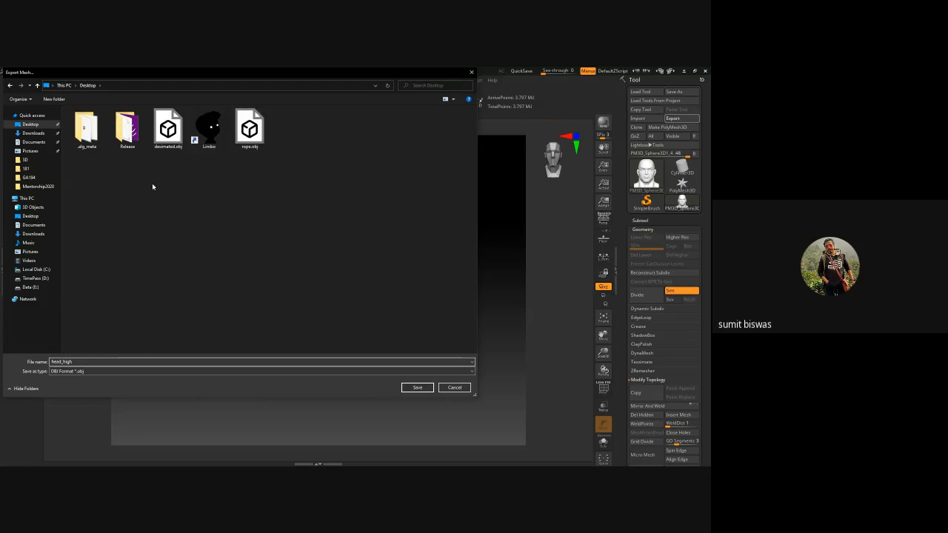
click(418, 388)
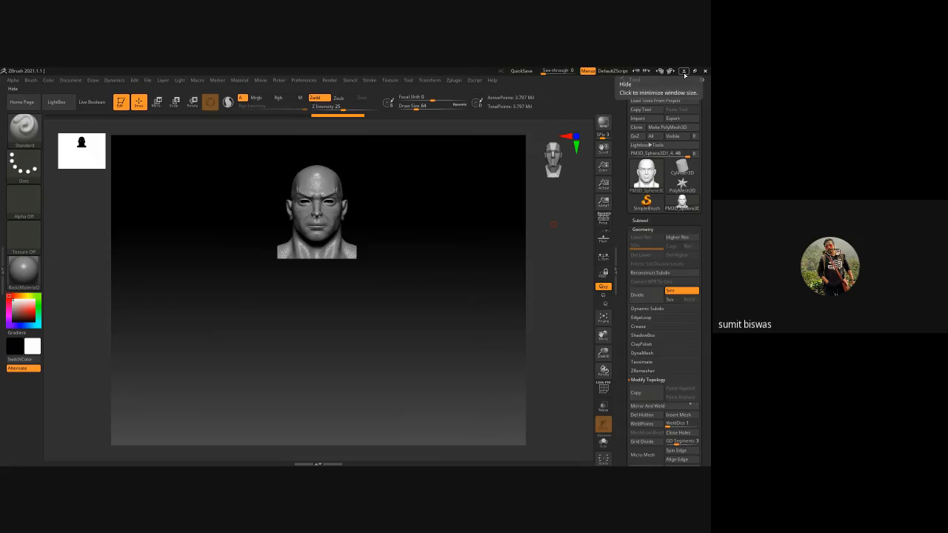
Minimize ZBrush, switch to Autodesk Maya and close it without saving the untitled scene
click(683, 71)
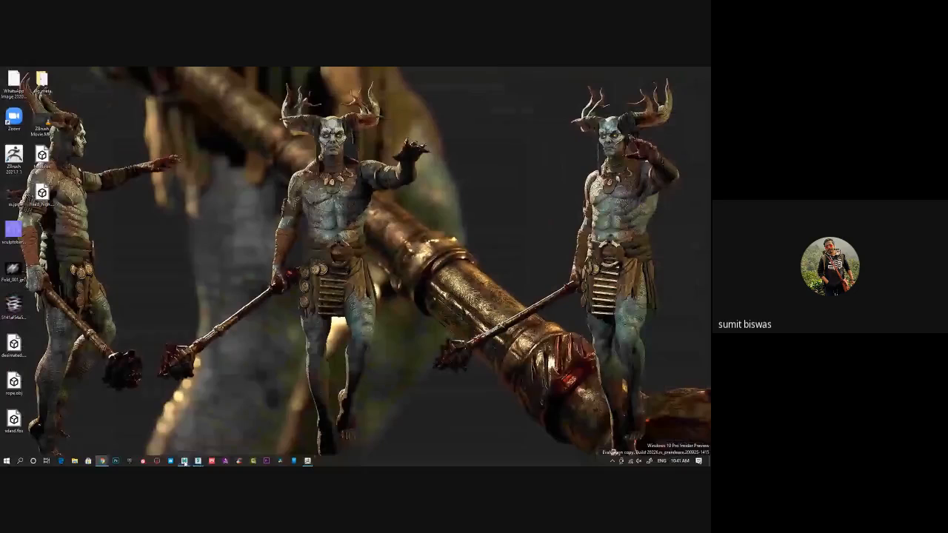
click(223, 426)
click(703, 72)
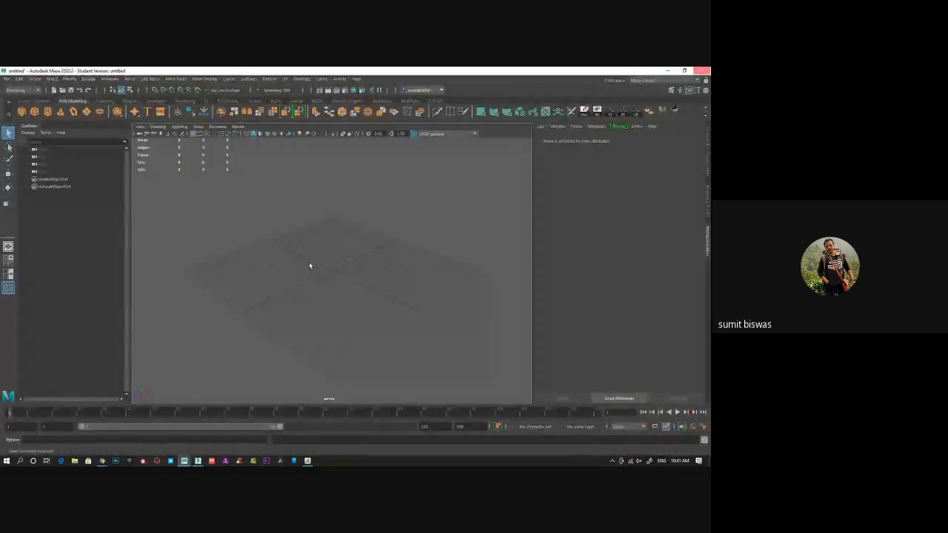
click(354, 266)
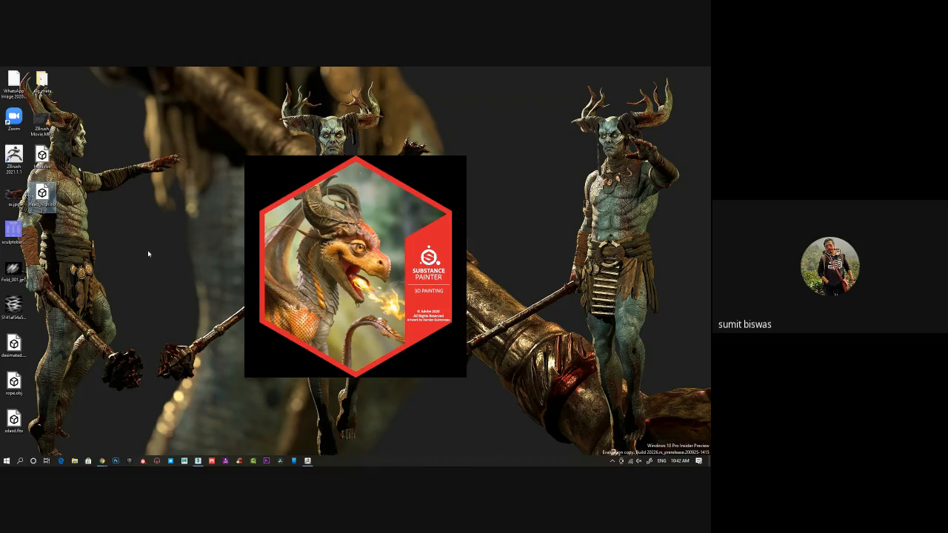
Switch back to ZBrush and close it without saving the project changes
click(309, 460)
click(706, 72)
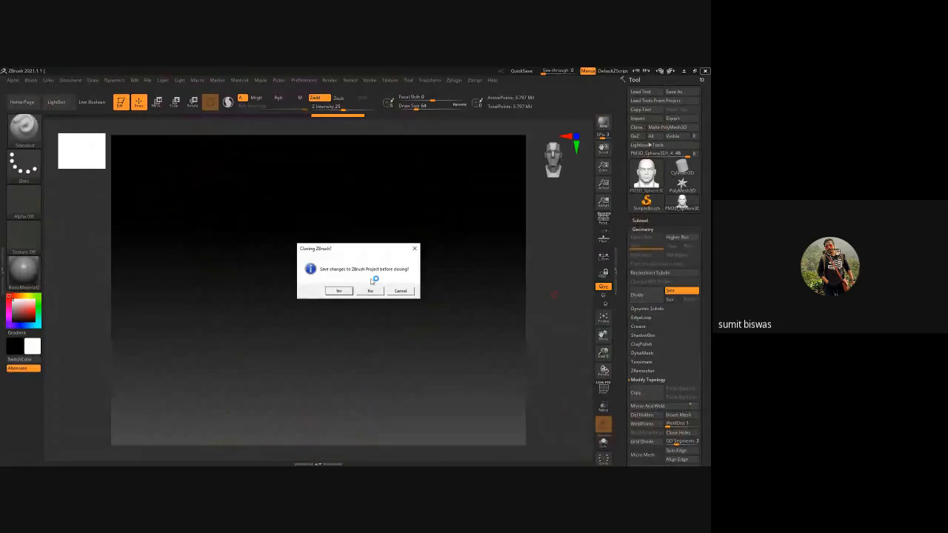
click(371, 291)
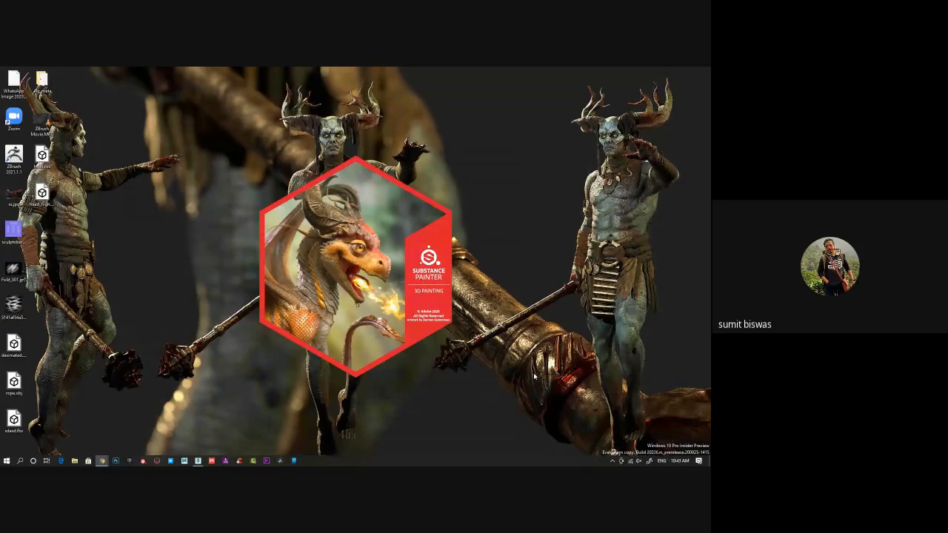
right_click(566, 286)
click(588, 307)
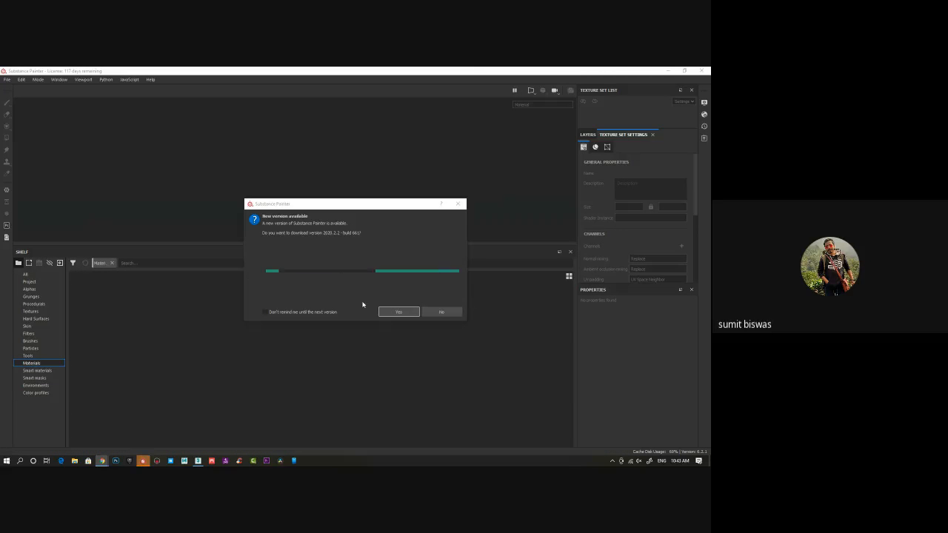
In Substance Painter, decline the update and create a project from head.fbx on the Desktop with the DirectX normal map format
click(441, 312)
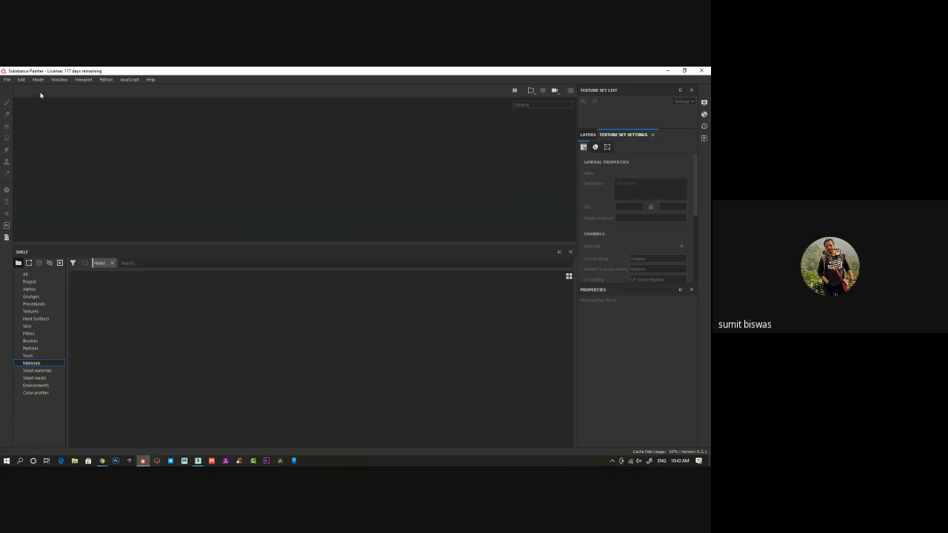
click(5, 80)
click(13, 88)
click(318, 194)
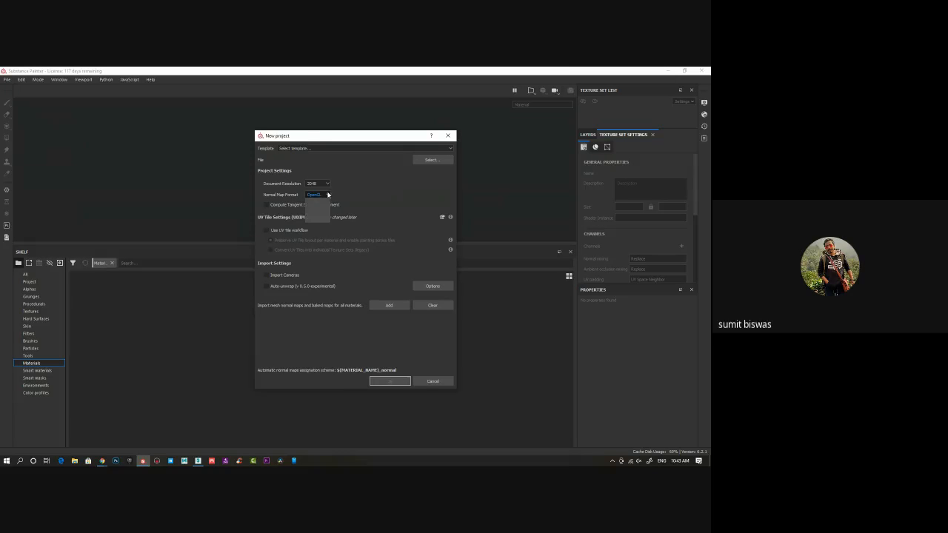
click(323, 202)
click(433, 160)
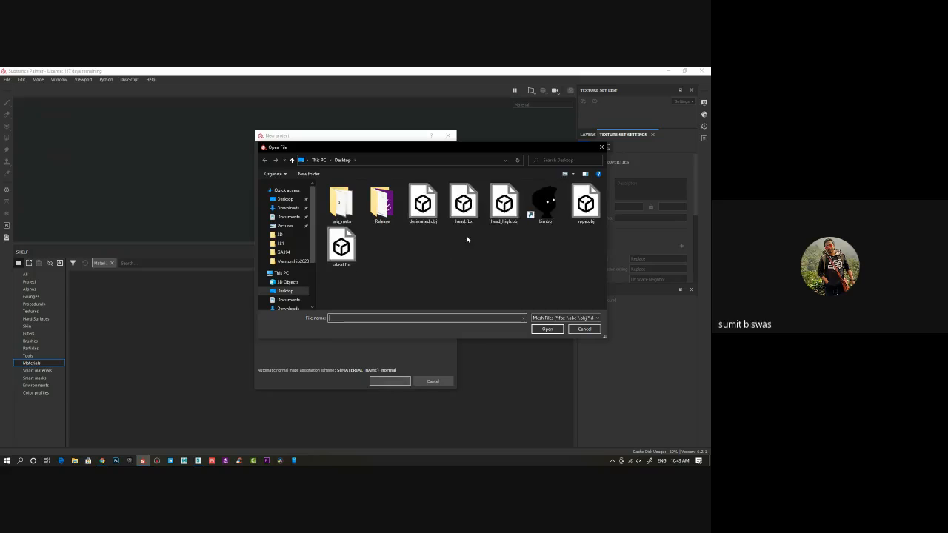
click(463, 203)
click(546, 329)
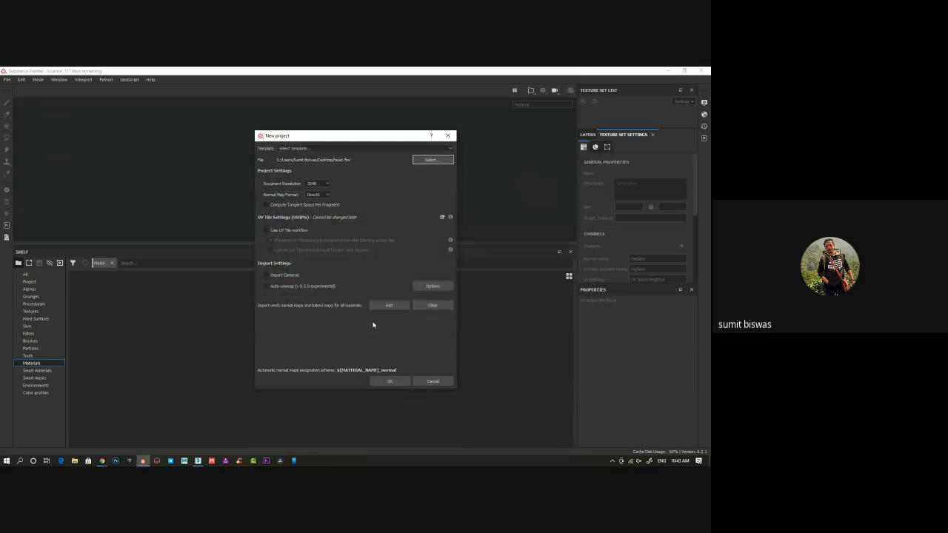
click(388, 380)
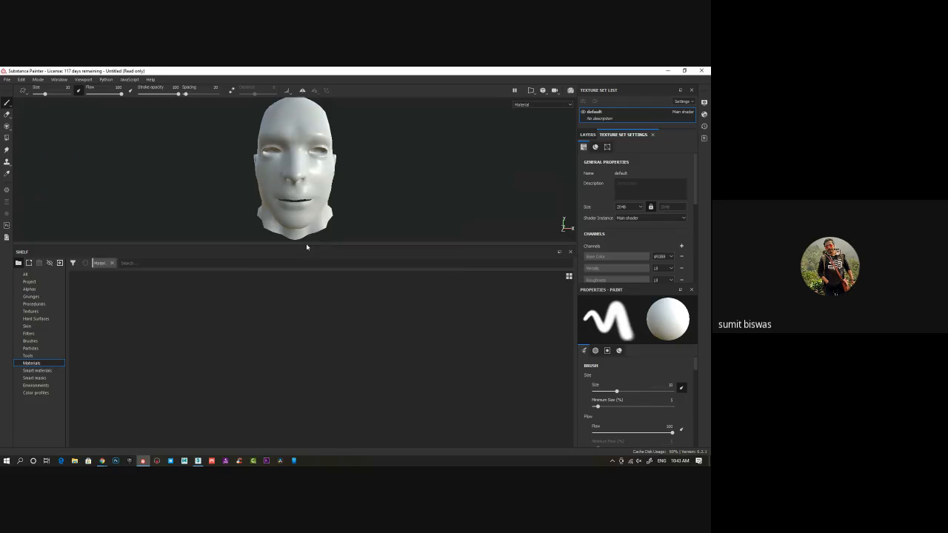
Enlarge the viewport, open the mesh map baking settings and set the output size to 2048
drag(306, 245, 304, 346)
alt+drag(427, 265, 328, 233)
scroll(628, 224, down, 5)
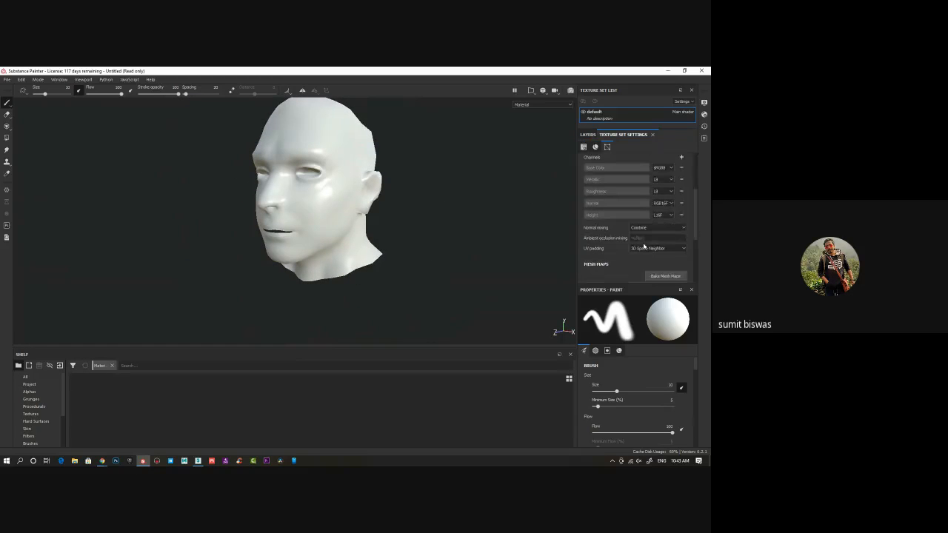
click(666, 254)
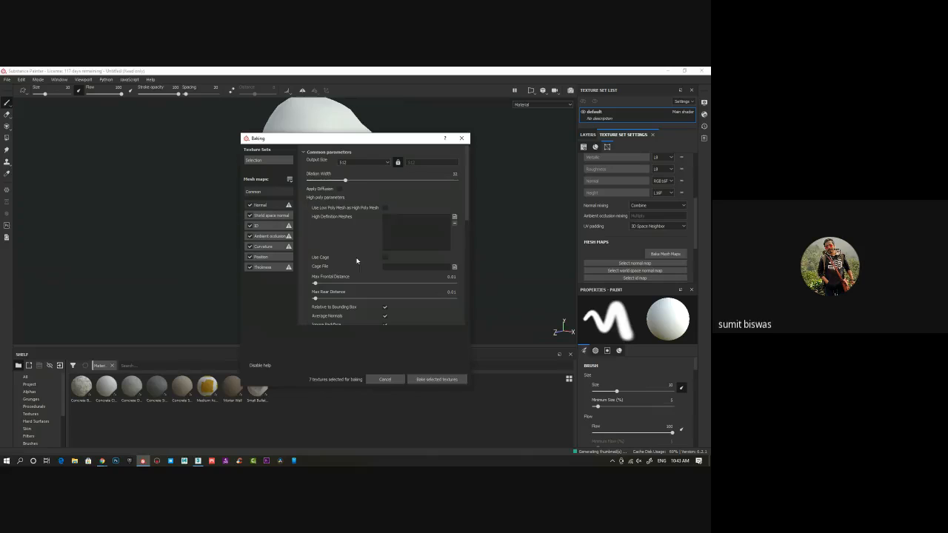
click(359, 162)
click(346, 197)
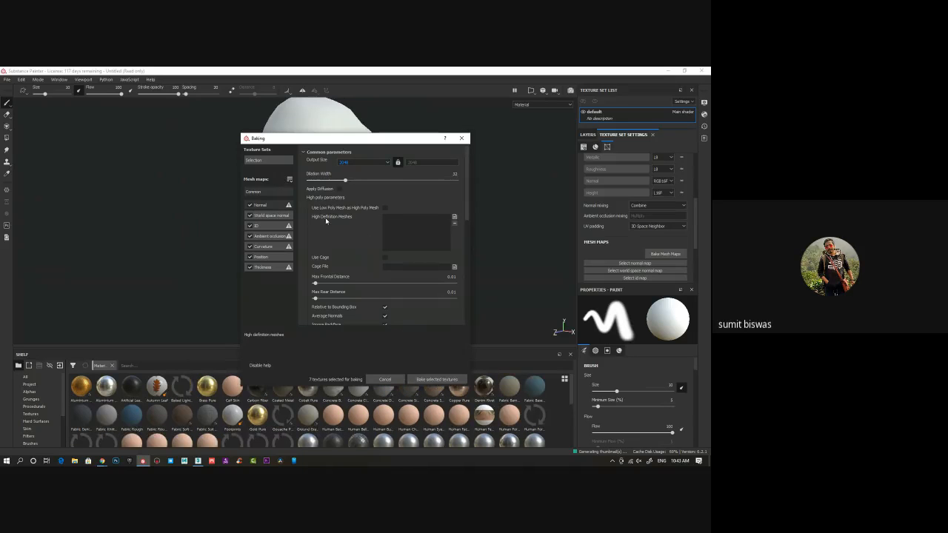
Load head_high.obj from the Desktop as the high definition mesh for the bake
click(454, 216)
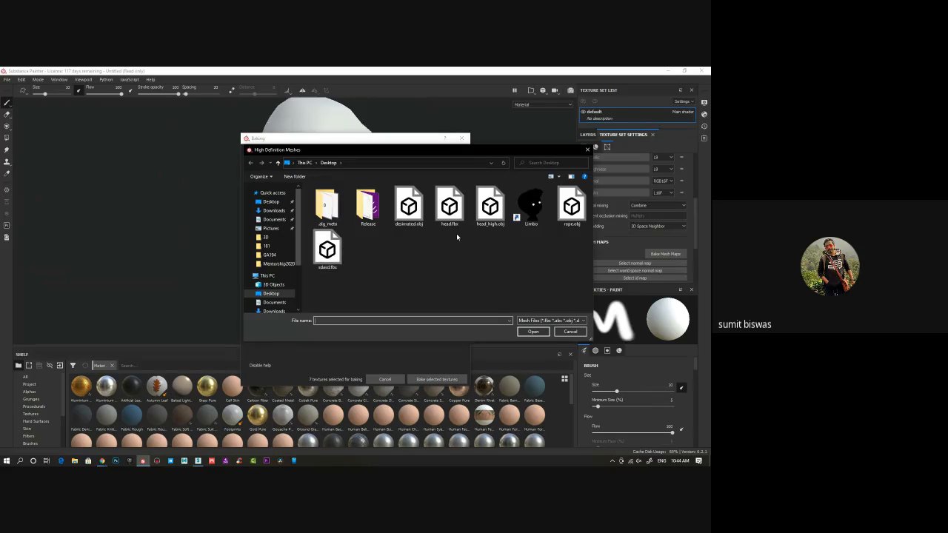
click(491, 221)
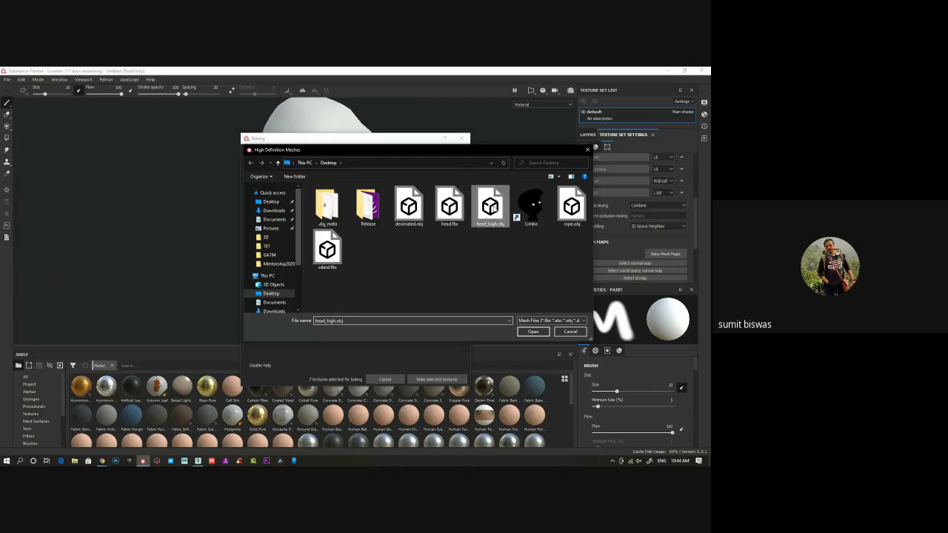
click(533, 331)
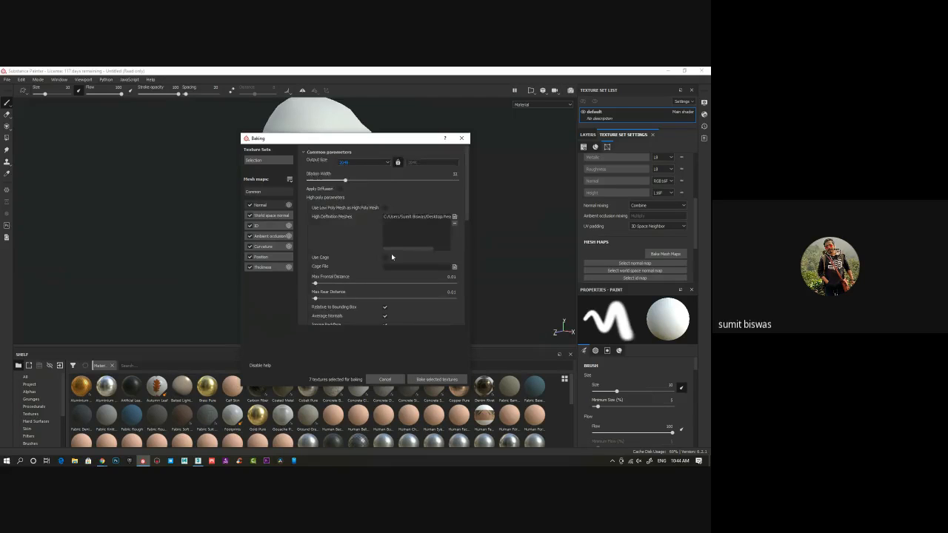
scroll(391, 254, down, 1)
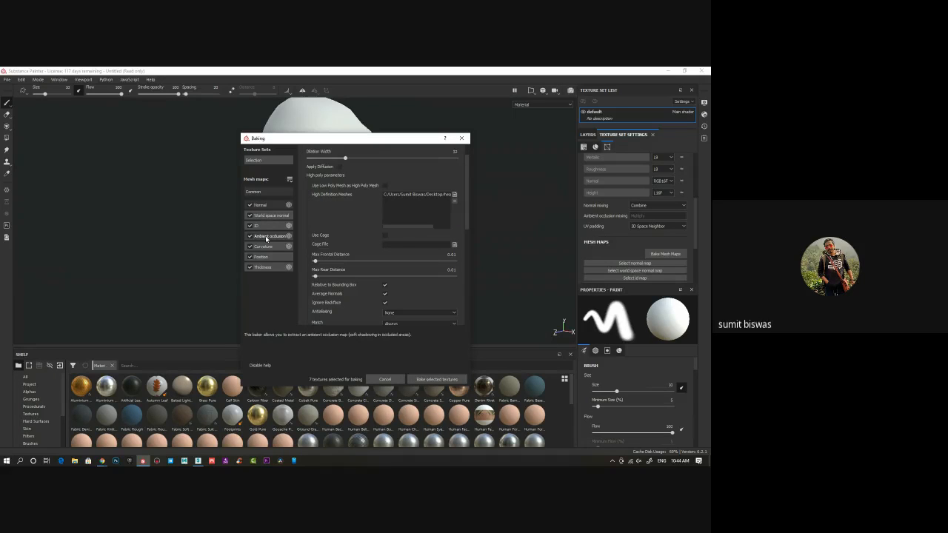
Set the ambient occlusion baker's secondary rays to 128 and return to the common parameters
click(267, 238)
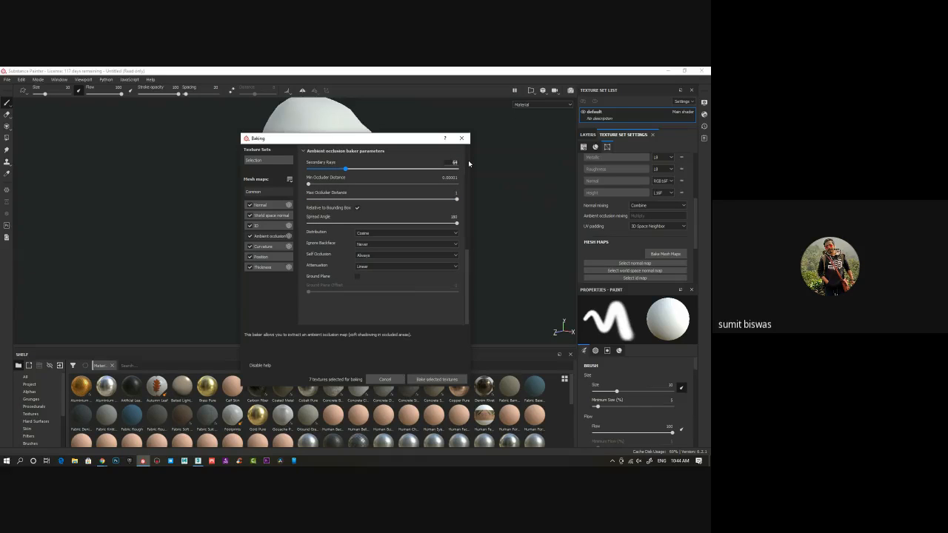
text(128)
key(Return)
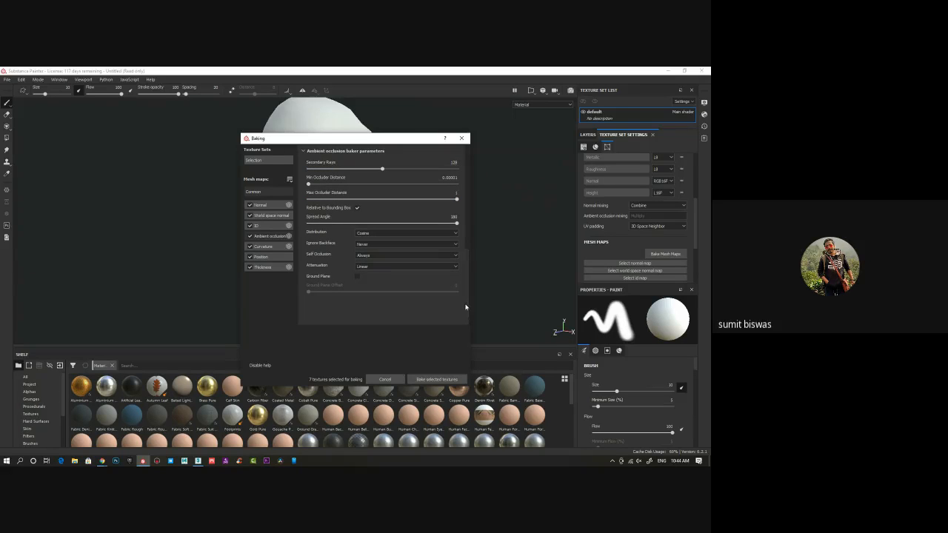
drag(466, 302, 469, 205)
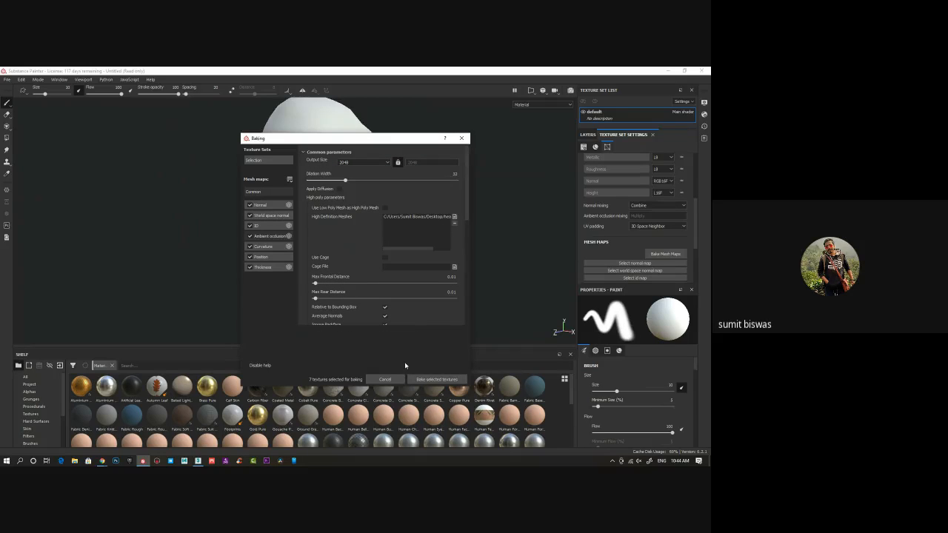
Bake all selected mesh maps and inspect the baked detail around the face, brow and eye
click(436, 380)
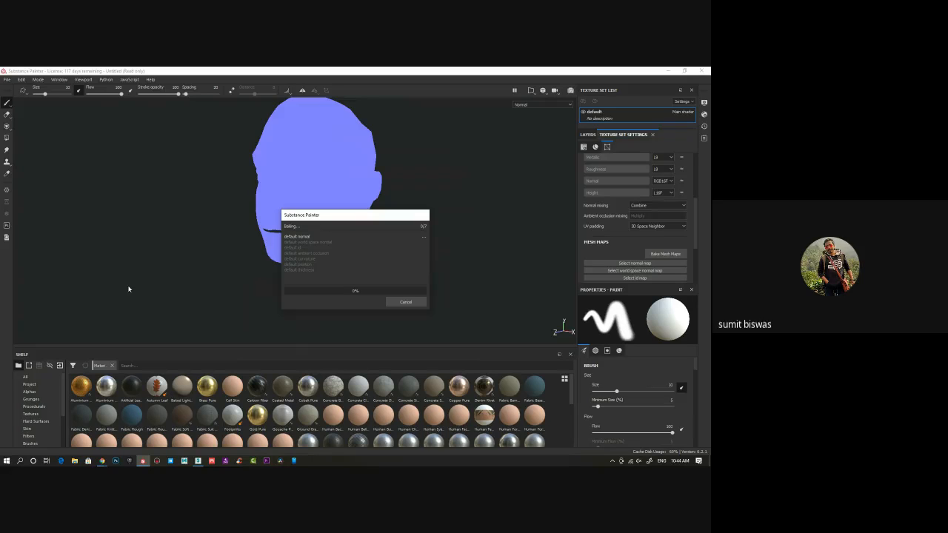
key(alt+Tab)
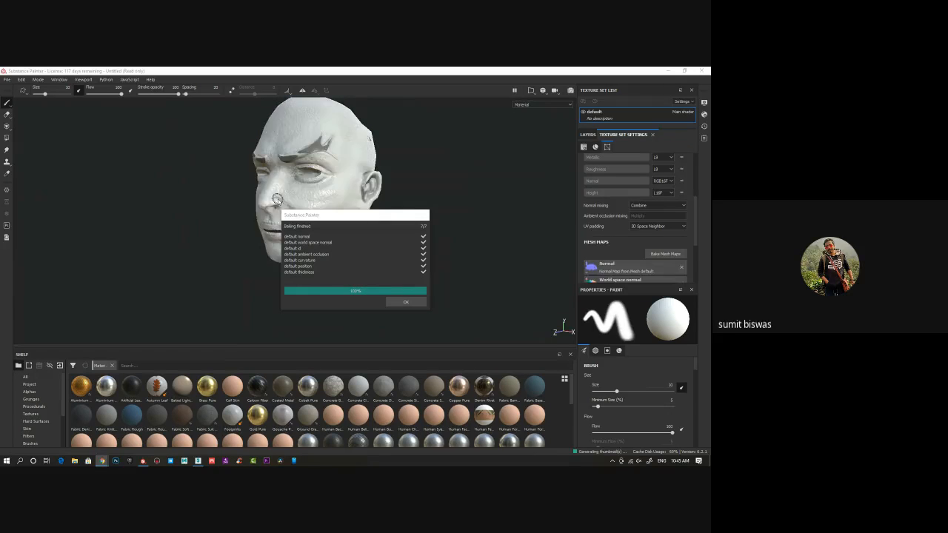
click(406, 303)
mouse_move(349, 248)
alt+mouse_down()
mouse_move(378, 250)
mouse_move(331, 252)
alt+mouse_up()
scroll(330, 251, up, 5)
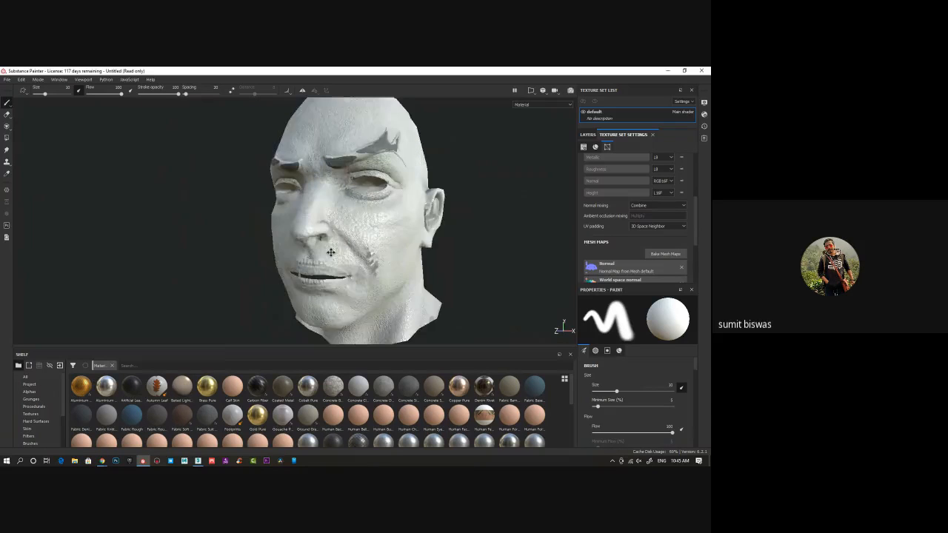
mouse_move(330, 252)
alt+middle_down()
mouse_move(329, 206)
mouse_move(336, 257)
alt+middle_up()
mouse_move(288, 232)
alt+mouse_down()
mouse_move(296, 226)
mouse_move(299, 240)
mouse_move(303, 227)
mouse_move(280, 169)
mouse_move(157, 201)
mouse_move(372, 210)
mouse_move(269, 212)
mouse_move(340, 267)
mouse_move(413, 229)
mouse_move(442, 233)
mouse_move(320, 302)
alt+mouse_up()
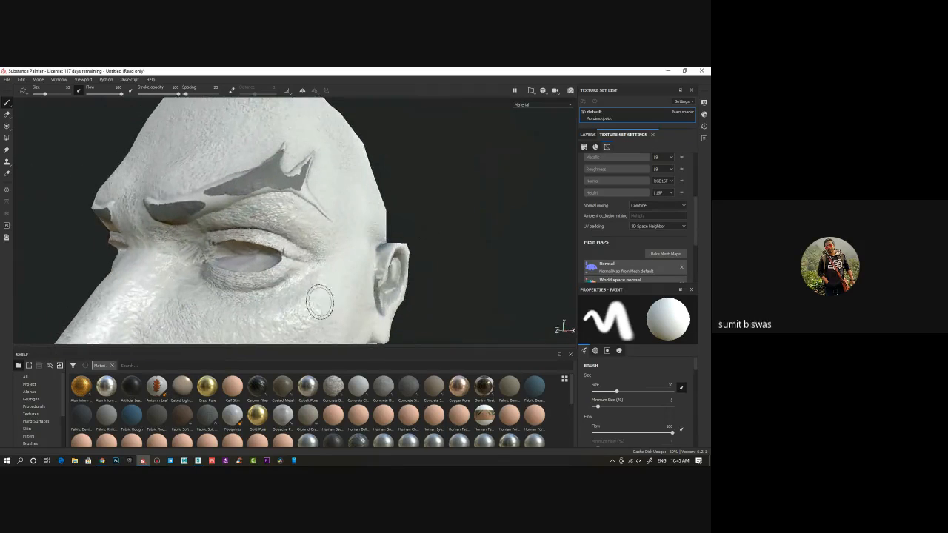
Switch to 3ds Max and open the UV editor for the lowpoly head's Unwrap UVW modifier
click(198, 461)
alt+middle_drag(437, 291, 387, 289)
scroll(381, 292, up, 5)
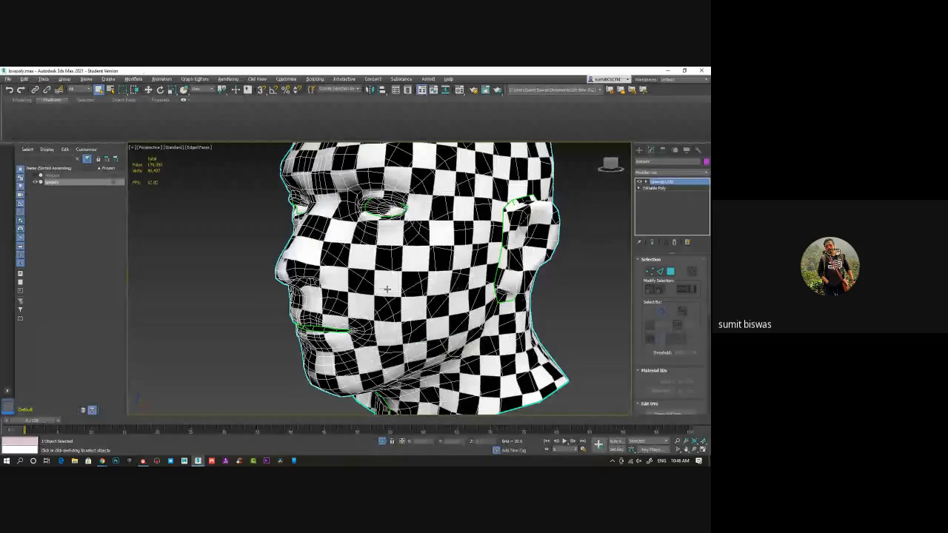
scroll(669, 398, down, 3)
click(669, 381)
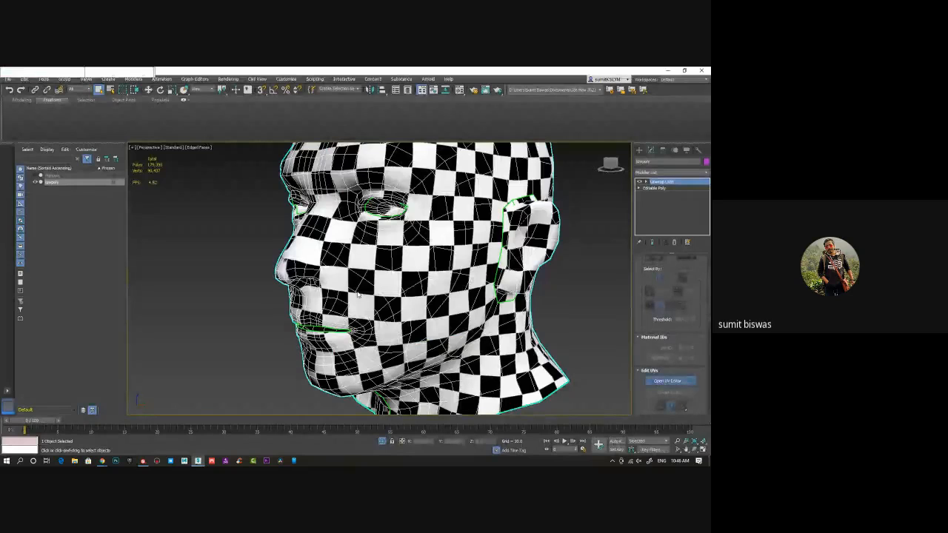
scroll(185, 260, up, 6)
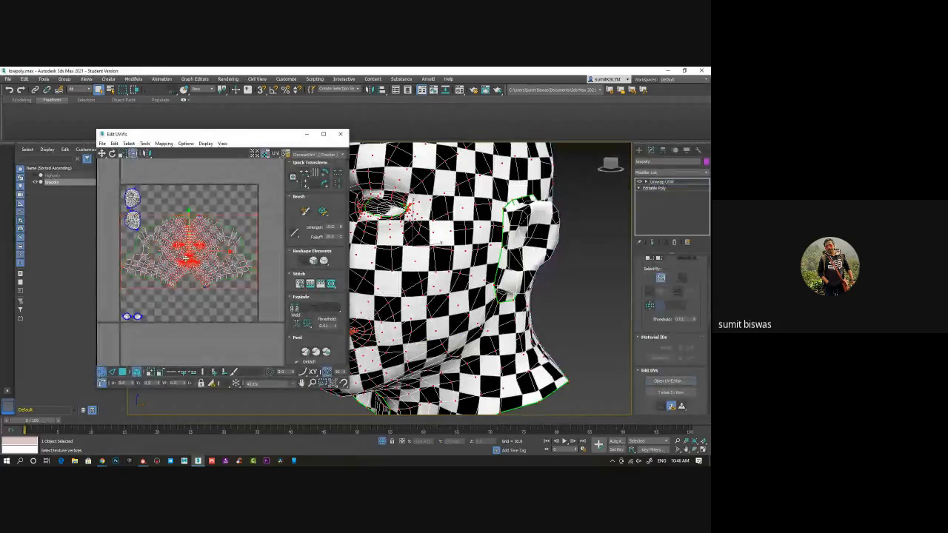
scroll(200, 272, down, 3)
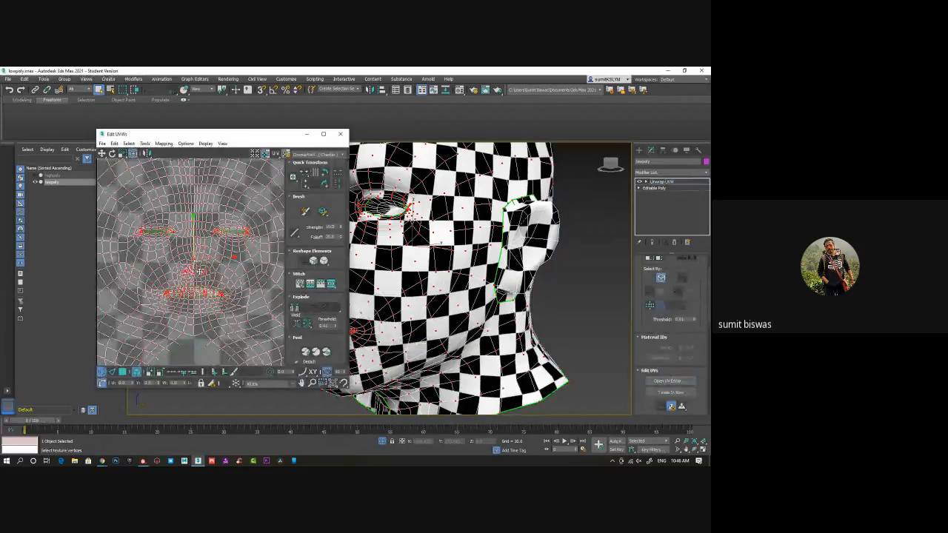
scroll(204, 338, down, 3)
Select all UVs and relax them by polygon angles with an amount of 0.1
mouse_move(210, 360)
middle_down()
mouse_move(219, 326)
mouse_move(210, 346)
middle_up()
click(215, 321)
key(ctrl+a)
right_click(193, 200)
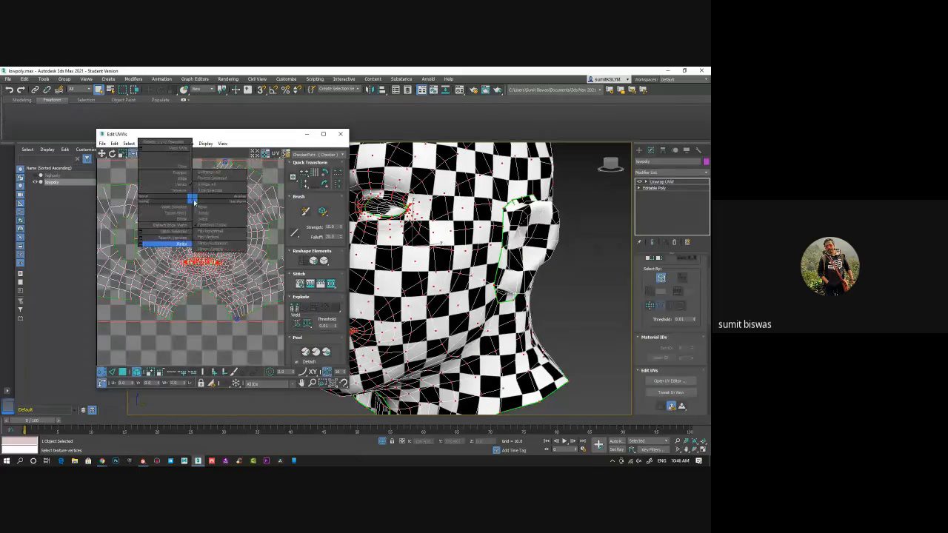
click(169, 244)
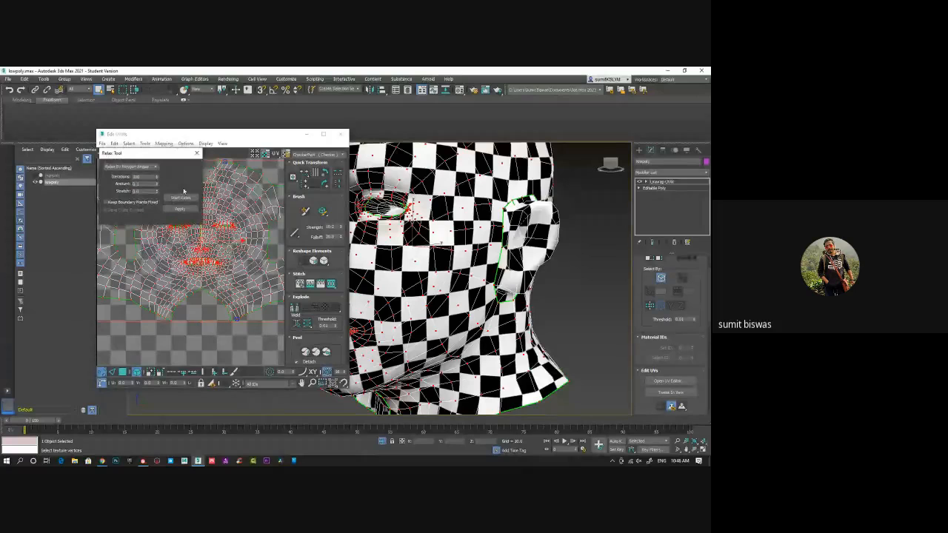
click(178, 199)
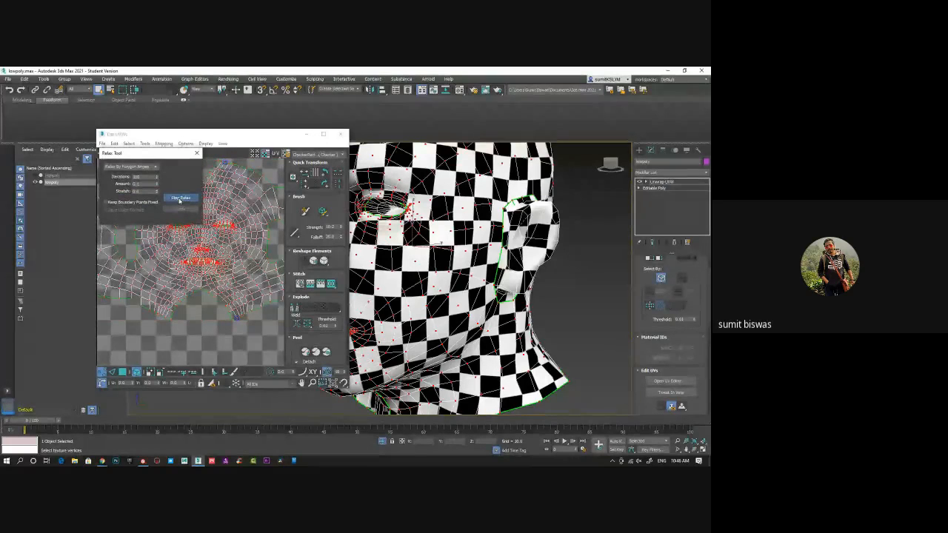
click(179, 199)
Select the UVs around the nose and relax them by polygon angles
click(193, 252)
scroll(193, 252, up, 4)
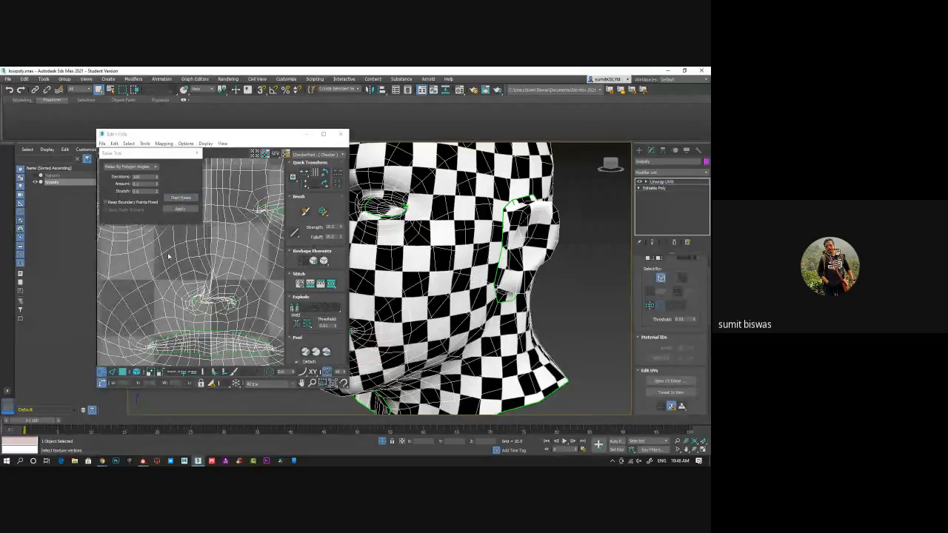
drag(168, 254, 255, 320)
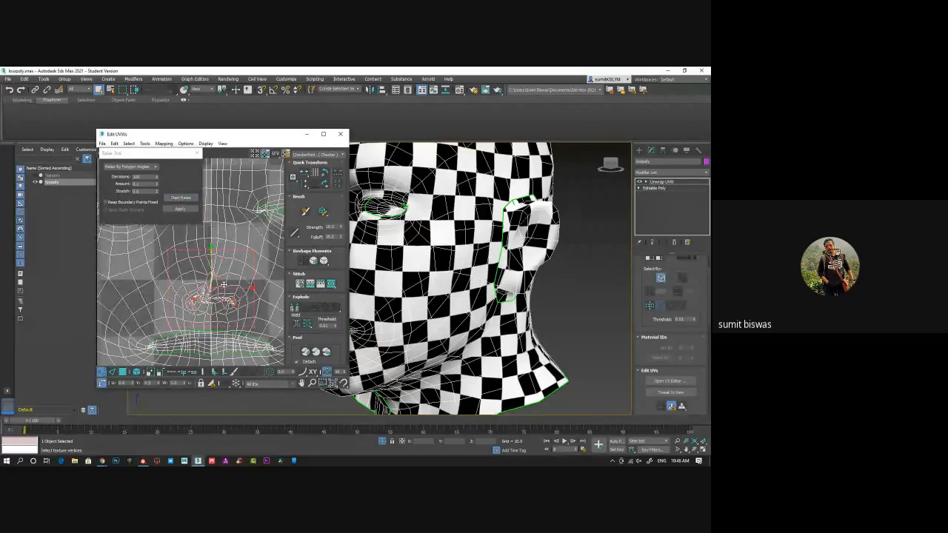
click(181, 199)
click(182, 200)
Select the UVs around the eye on the right side of the face layout and relax them
scroll(235, 228, down, 1)
middle_drag(235, 228, 199, 277)
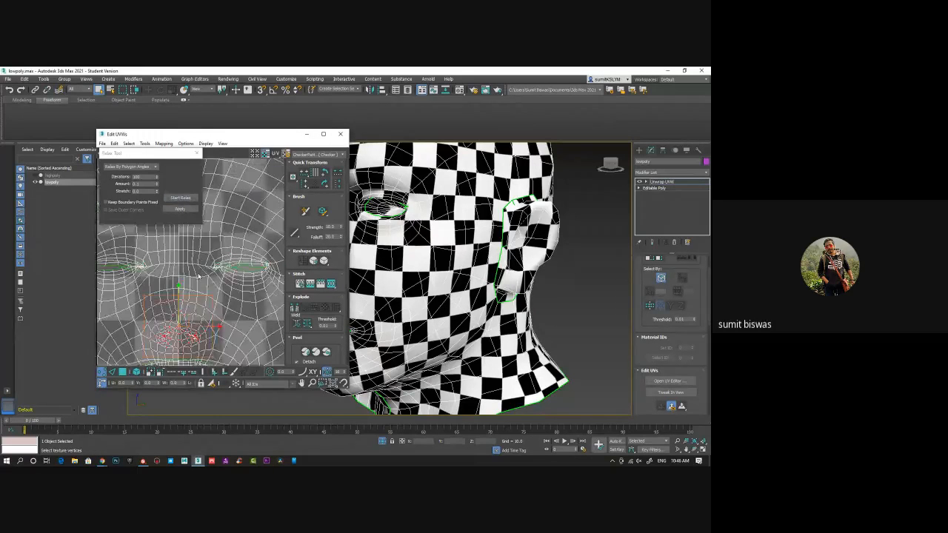
scroll(196, 245, down, 1)
drag(267, 292, 199, 244)
click(182, 199)
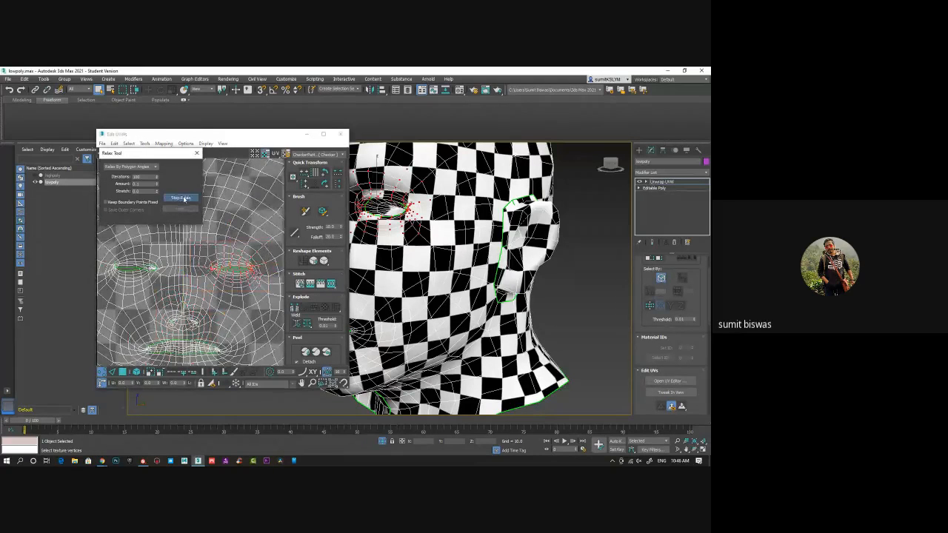
click(182, 199)
Select the UVs around the eye on the left side of the face layout and relax them
middle_drag(158, 256, 187, 256)
drag(126, 248, 185, 274)
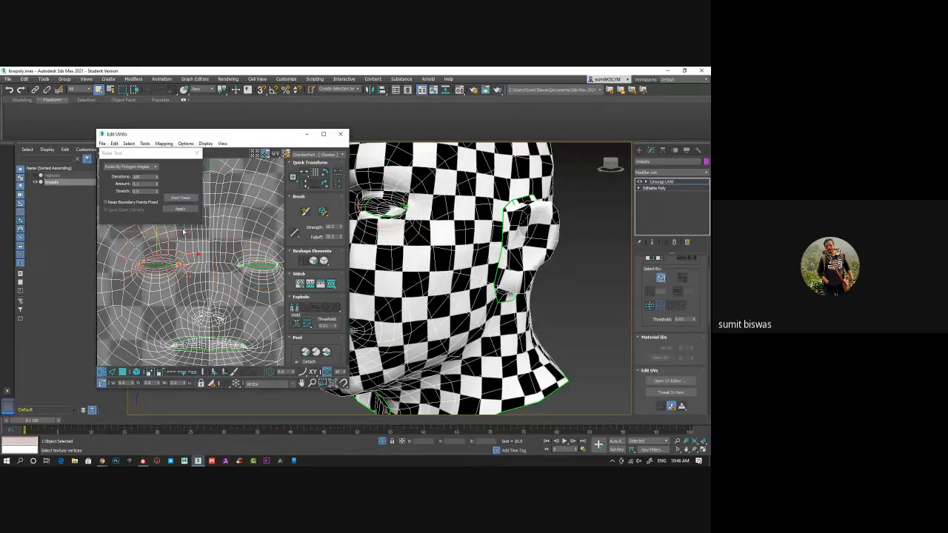
click(182, 198)
click(182, 198)
click(181, 198)
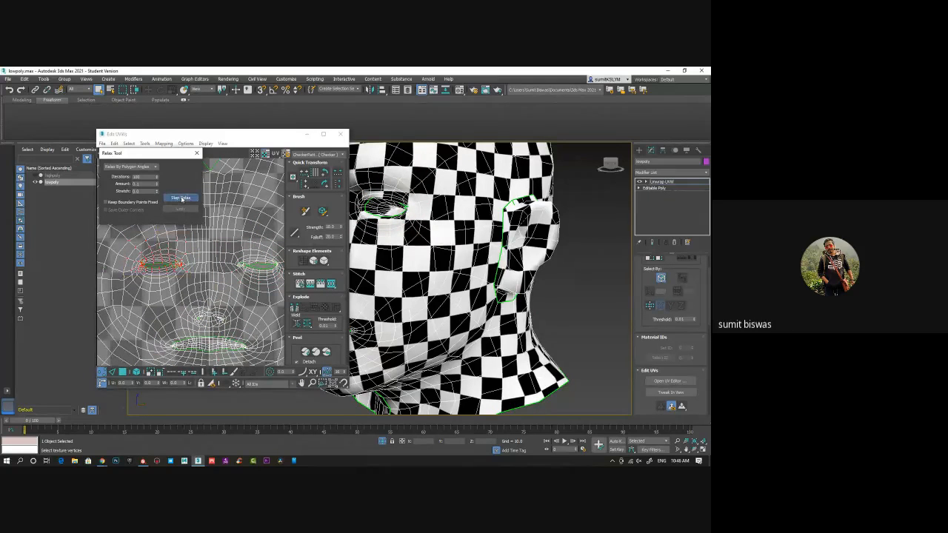
click(181, 198)
Raise the relax amount to 1.0 and relax the selected eye's UVs again
drag(144, 183, 115, 184)
text(1.5)
click(187, 198)
click(187, 200)
click(156, 184)
click(178, 199)
click(178, 201)
Reselect the UVs around the eye on the right side of the face layout and relax them with amount 1.0
middle_drag(227, 280, 197, 280)
click(197, 280)
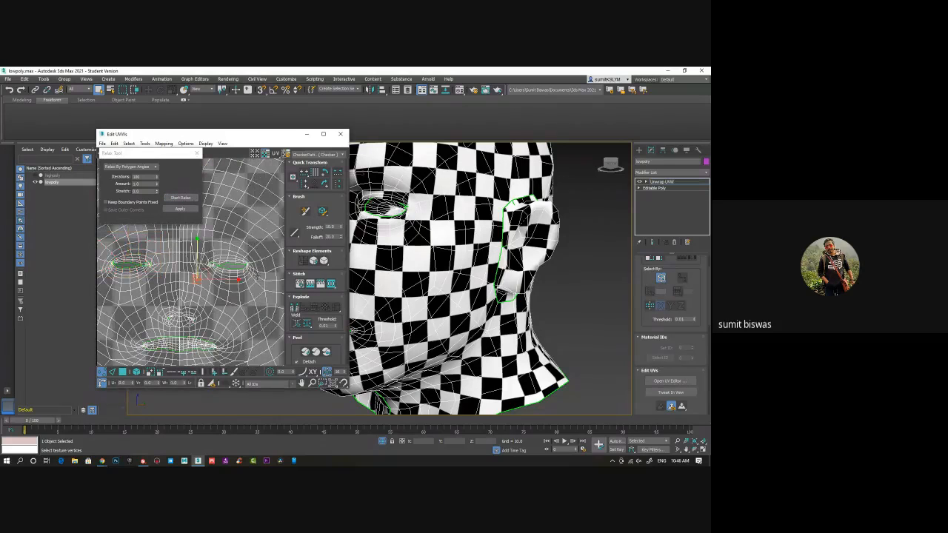
click(196, 241)
drag(265, 290, 193, 238)
click(188, 200)
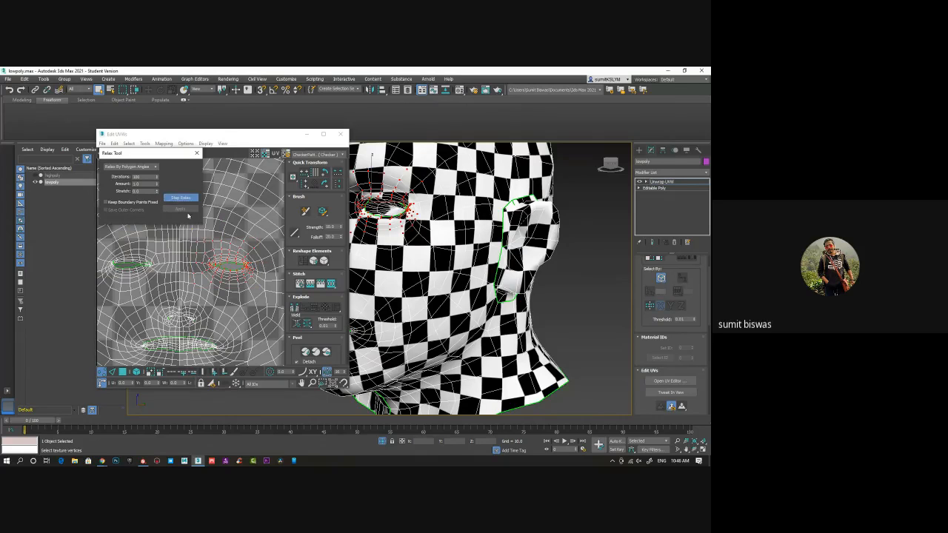
middle_drag(193, 316, 193, 284)
Reselect the UVs around the nose and relax them with amount 1.0
scroll(193, 283, down, 2)
drag(168, 283, 208, 289)
key(ctrl+z)
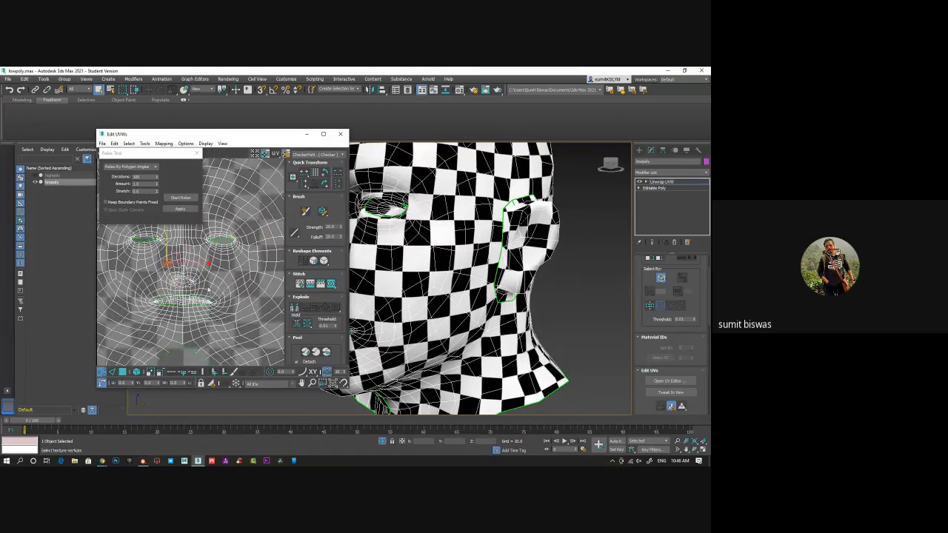
drag(157, 259, 200, 289)
click(182, 198)
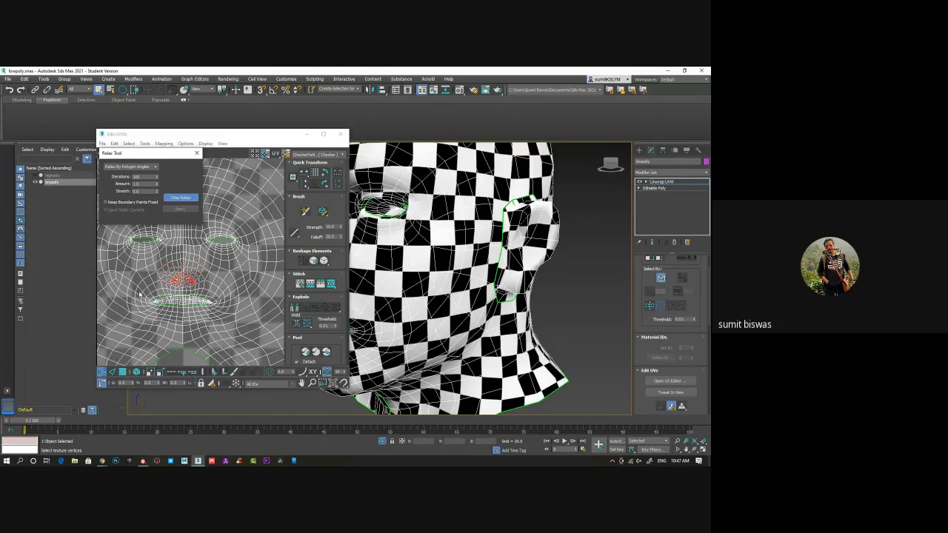
Relax the UVs around the mouth with amount 1.0 and bring the whole UV layout into view
drag(137, 286, 235, 325)
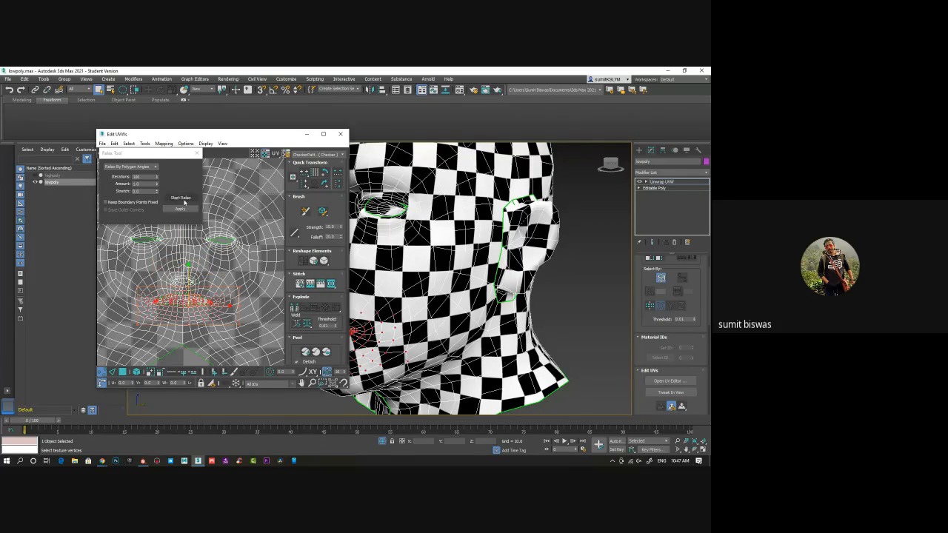
click(184, 199)
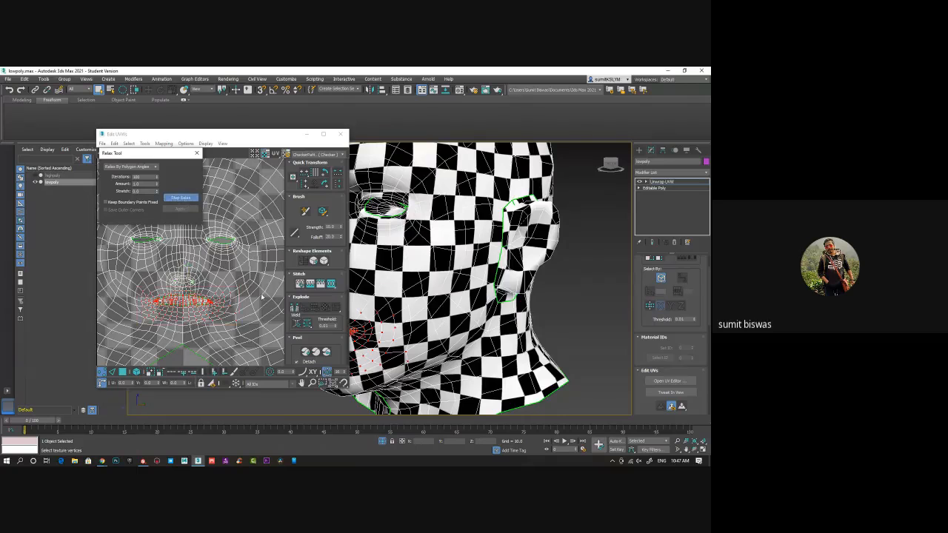
middle_drag(261, 297, 197, 300)
drag(175, 279, 178, 335)
key(ctrl+z)
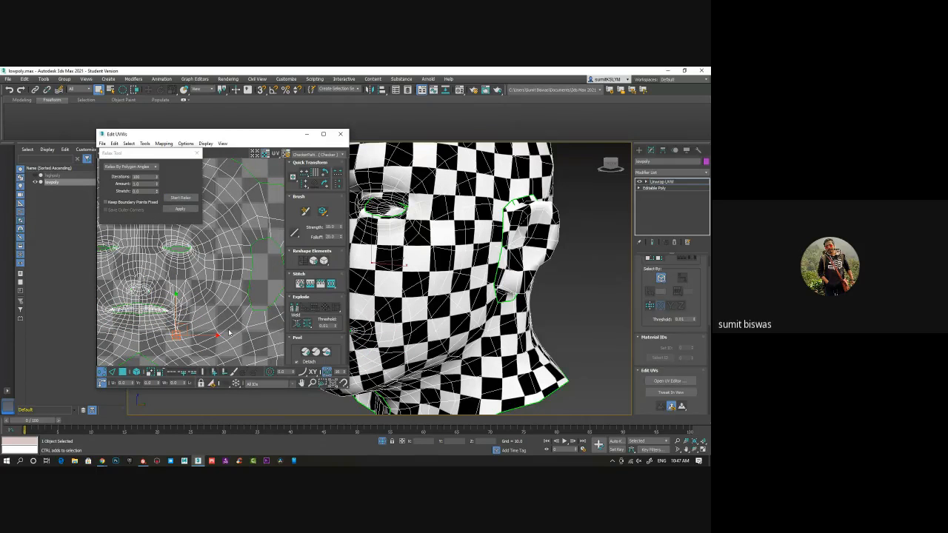
middle_drag(214, 337, 251, 304)
scroll(236, 332, down, 3)
mouse_move(199, 286)
middle_down()
mouse_move(209, 309)
mouse_move(188, 295)
middle_up()
scroll(210, 310, down, 2)
scroll(191, 295, down, 2)
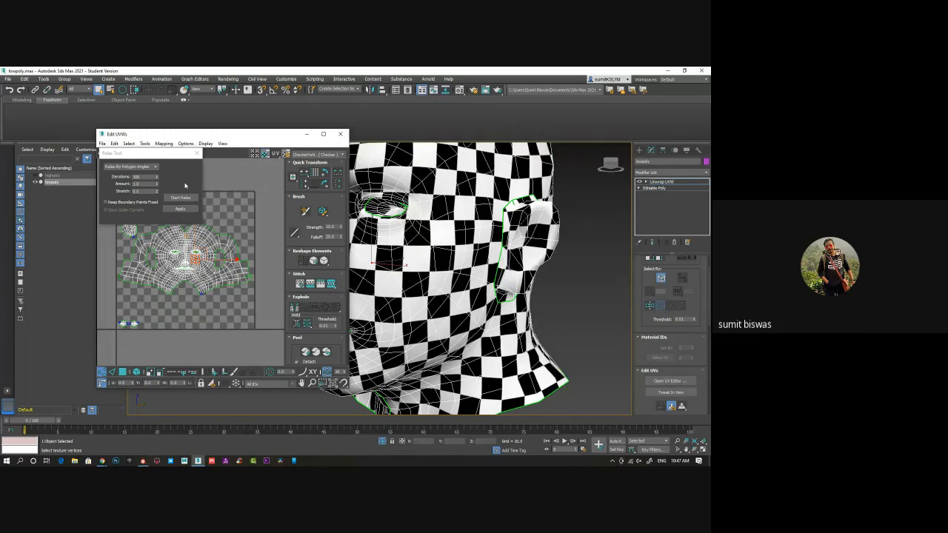
Select the UVs around the nose and relax them by edge angles
click(198, 153)
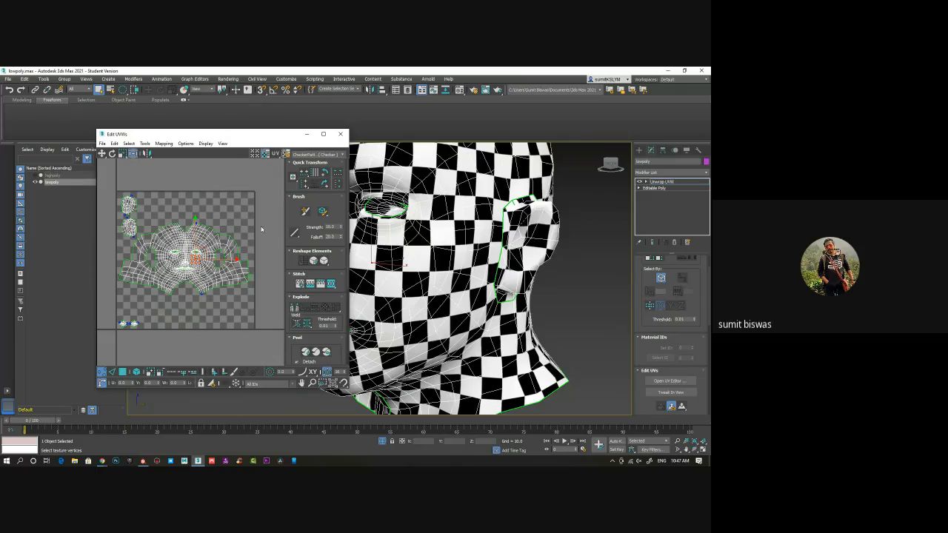
drag(245, 137, 208, 142)
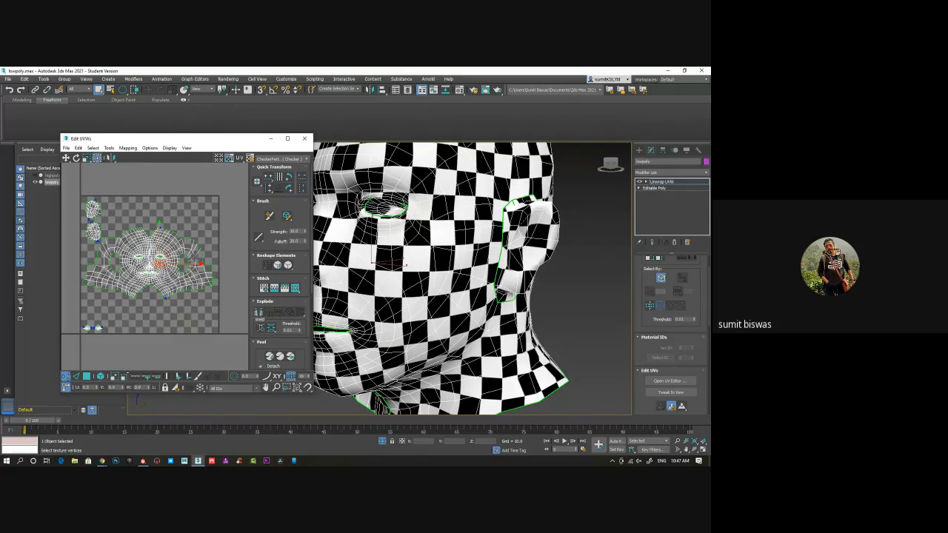
scroll(224, 207, up, 8)
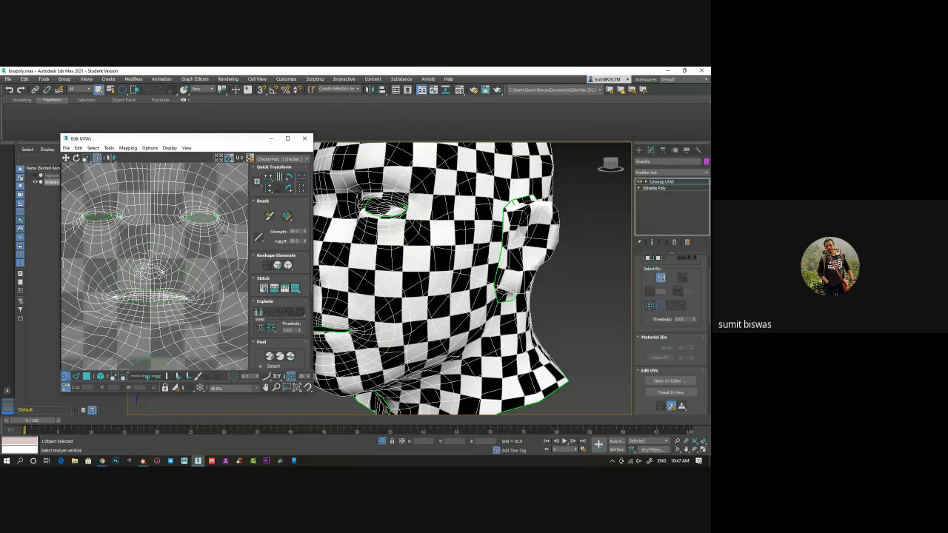
scroll(148, 268, up, 5)
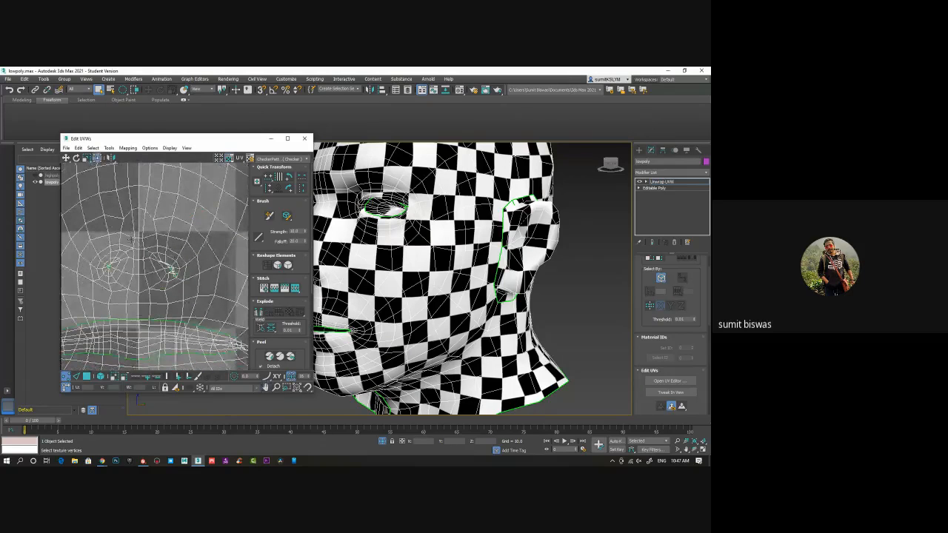
drag(68, 192, 209, 304)
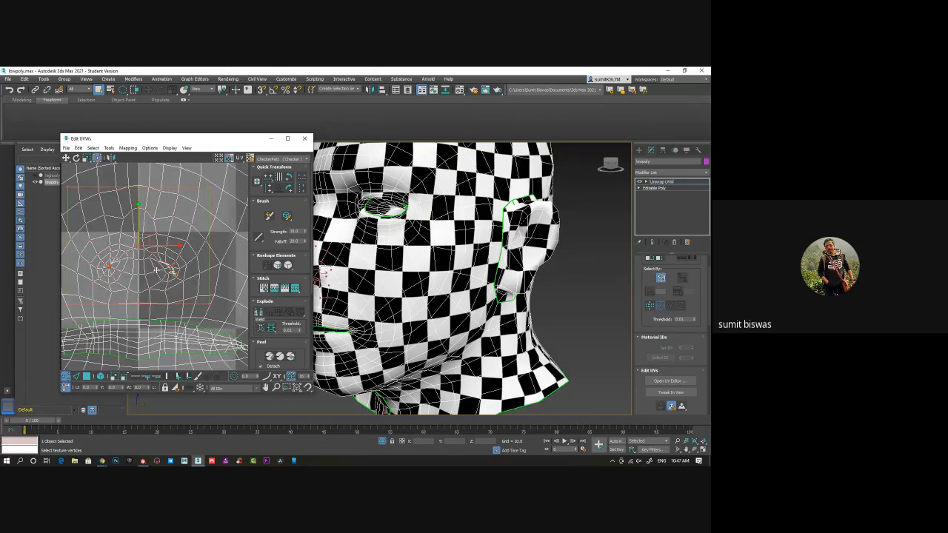
right_click(153, 267)
click(143, 311)
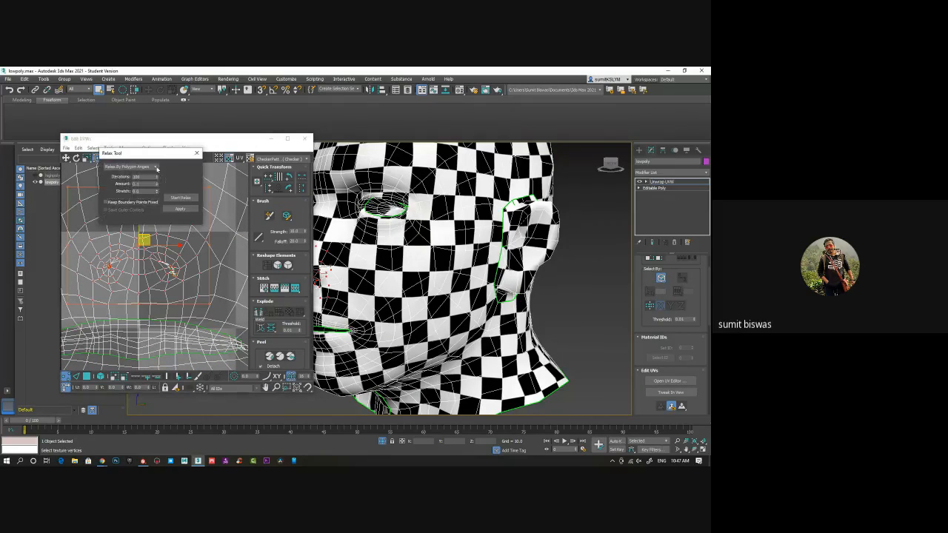
click(130, 167)
click(126, 178)
click(180, 198)
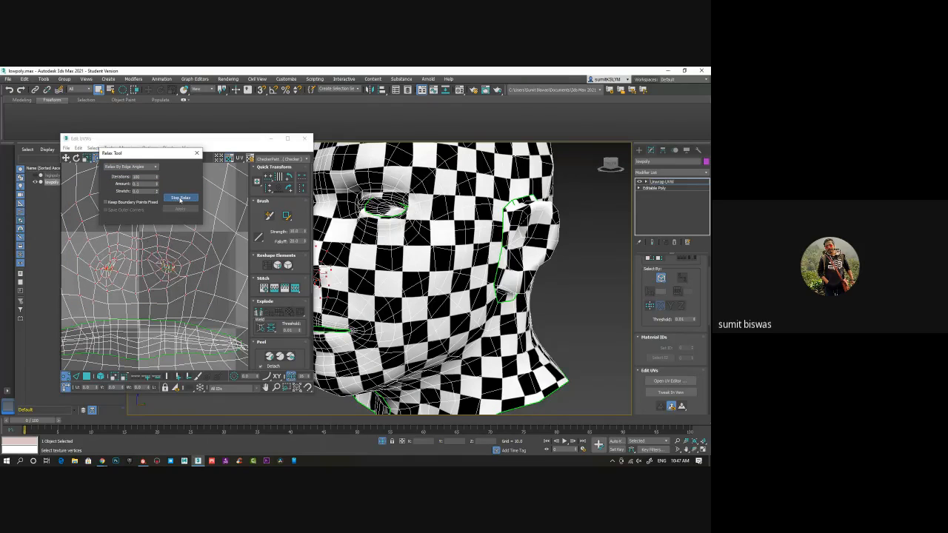
click(180, 199)
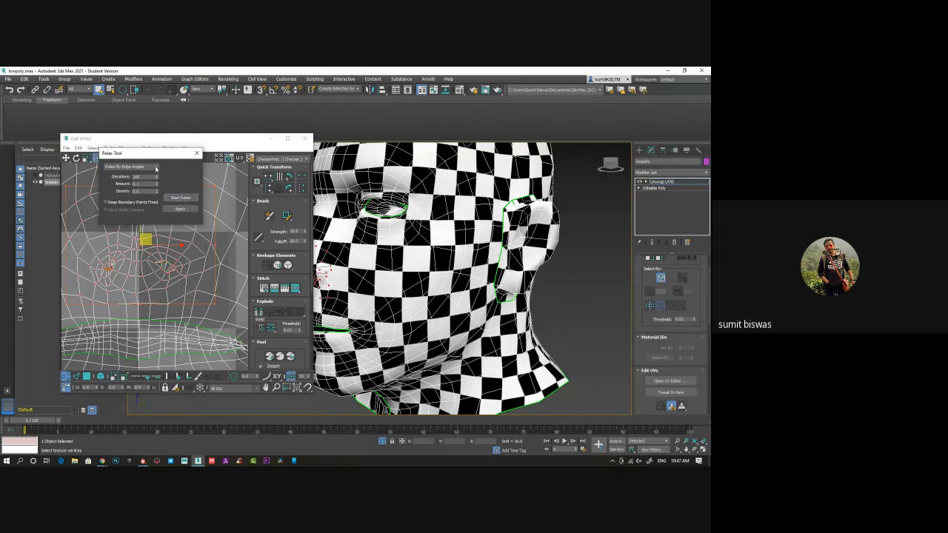
Relax the selected nose UVs again, this time by polygon angles
click(130, 166)
click(137, 174)
click(181, 198)
click(185, 201)
Select the UVs around the eye on the right side of the face layout and relax them by polygon angles, then by edge angles
middle_drag(172, 271, 190, 317)
scroll(190, 317, down, 3)
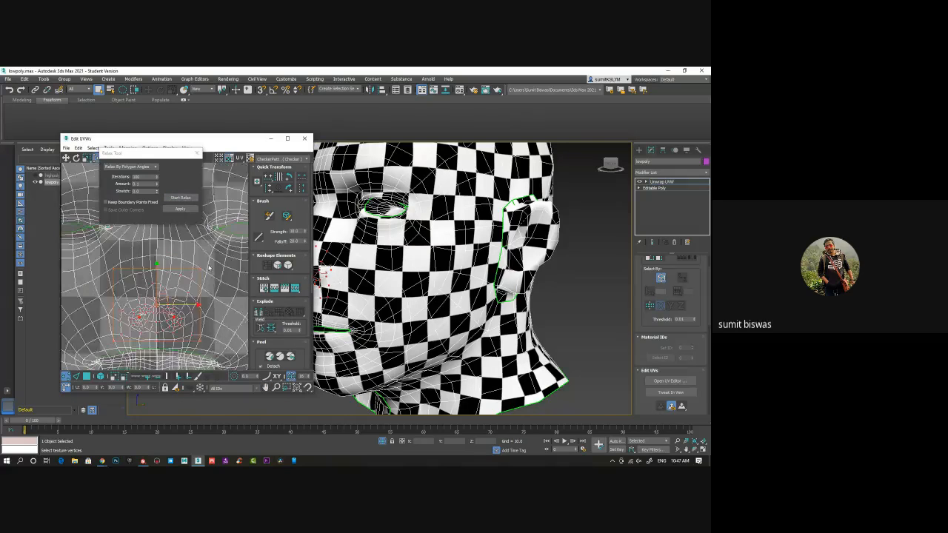
middle_drag(205, 203, 168, 238)
drag(167, 230, 255, 286)
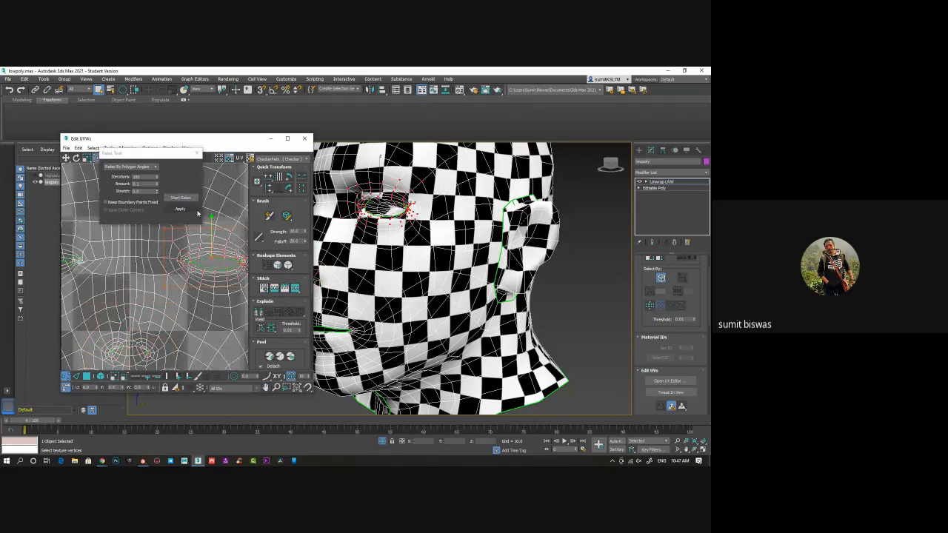
click(187, 197)
click(130, 167)
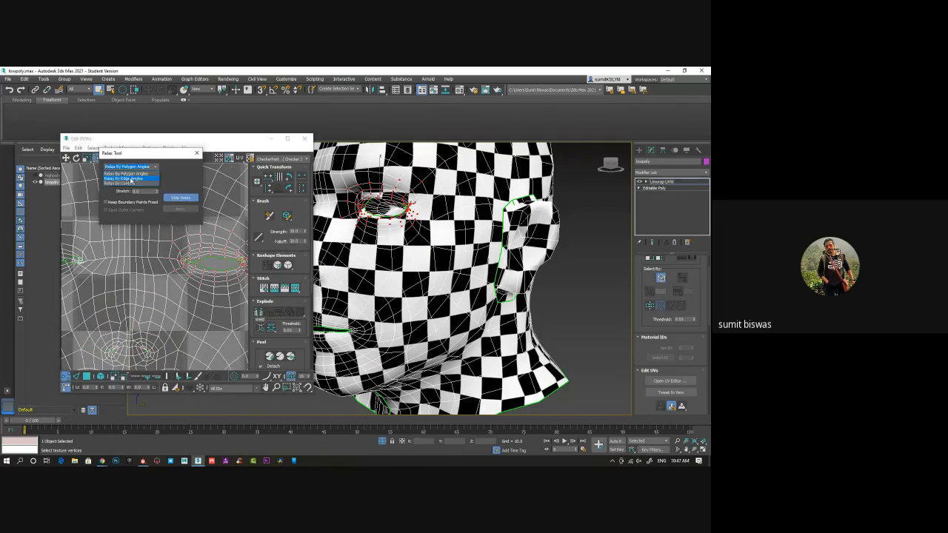
click(130, 180)
click(175, 199)
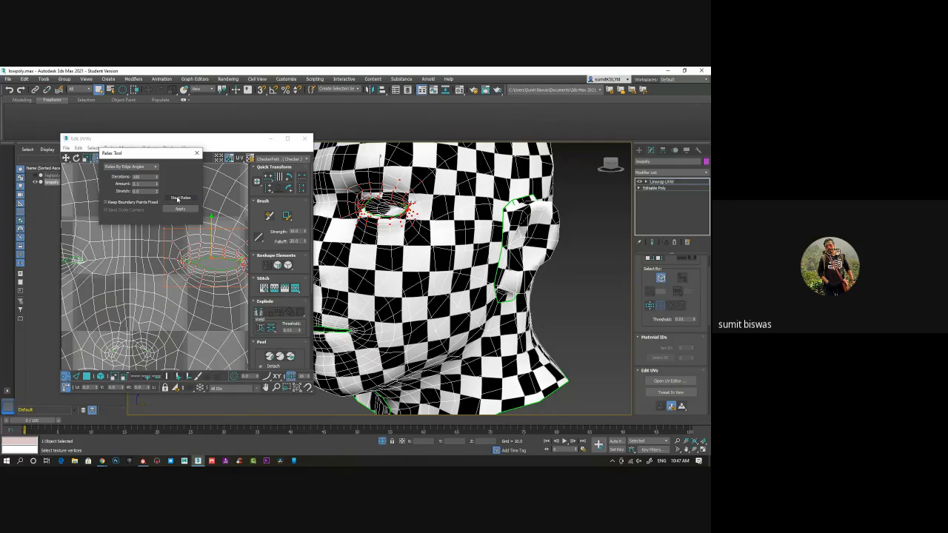
click(176, 199)
click(177, 199)
click(177, 199)
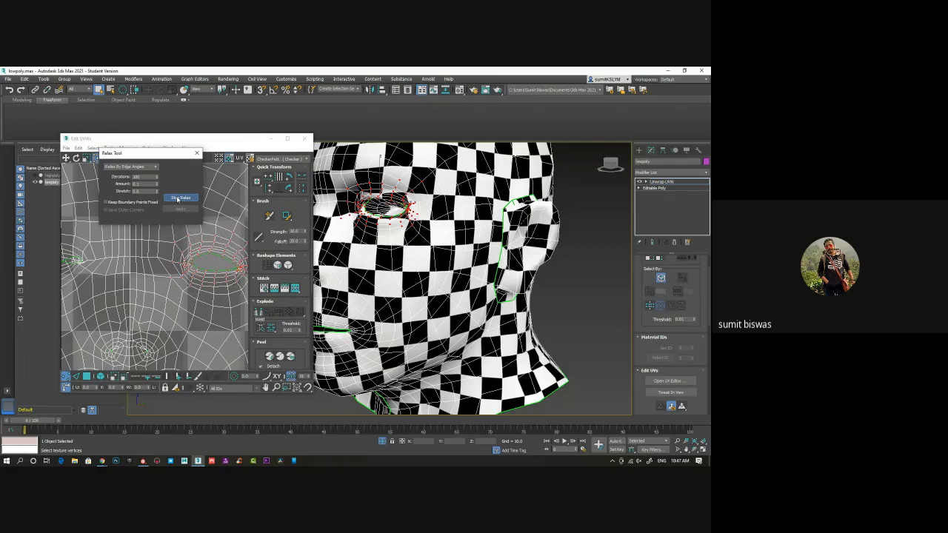
click(177, 198)
Select the UVs around the eye on the left side of the face layout and relax them by edge angles
middle_drag(139, 264, 211, 274)
drag(66, 238, 180, 297)
click(185, 199)
click(185, 199)
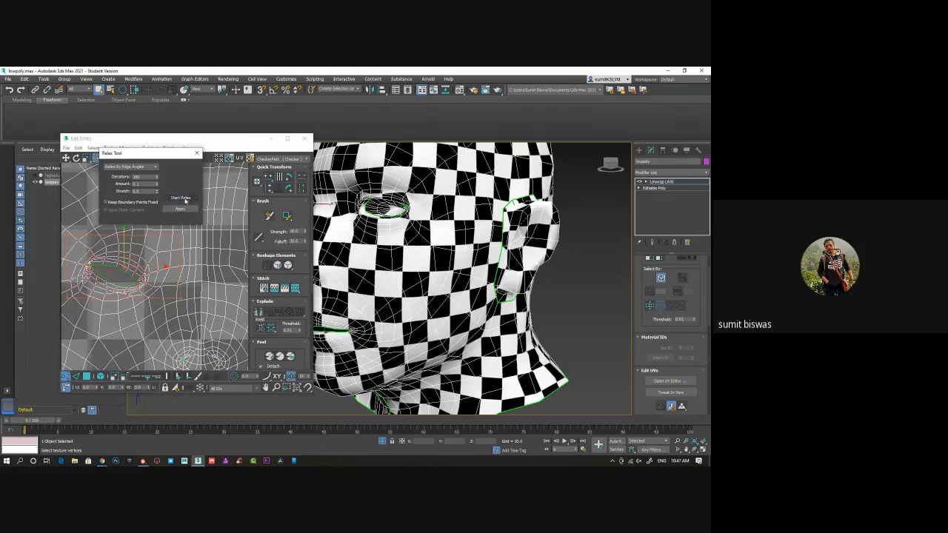
click(184, 201)
click(183, 201)
Switch the relax method to polygon angles and relax the left-side eye's UVs again
click(129, 167)
click(126, 181)
click(180, 199)
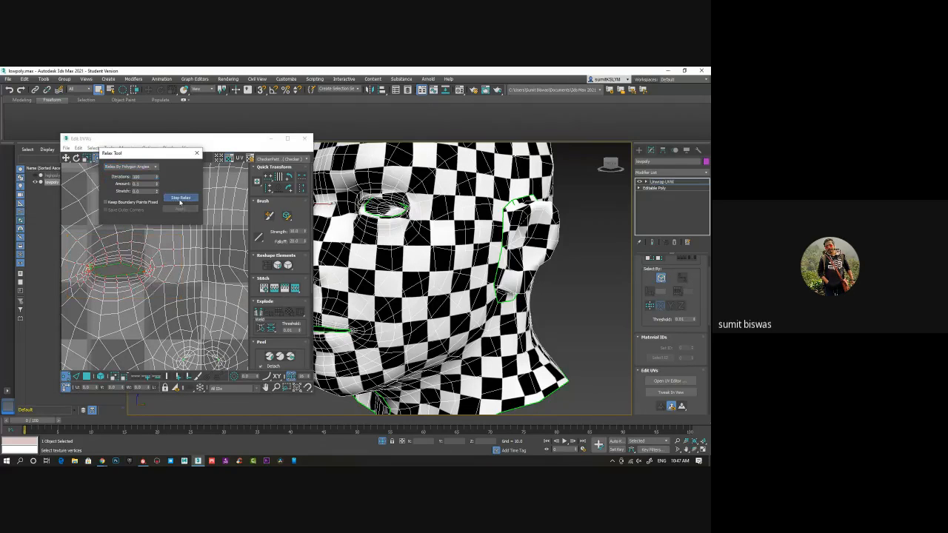
click(180, 202)
Move the crowded border vertices at the outer corner of the left-side eye apart to open up the eye outline
middle_drag(150, 284, 177, 255)
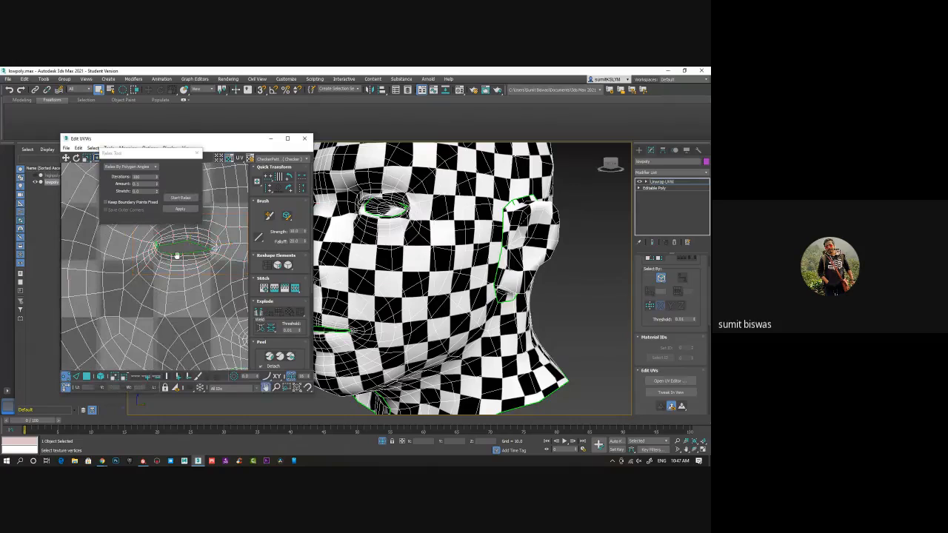
scroll(162, 243, up, 10)
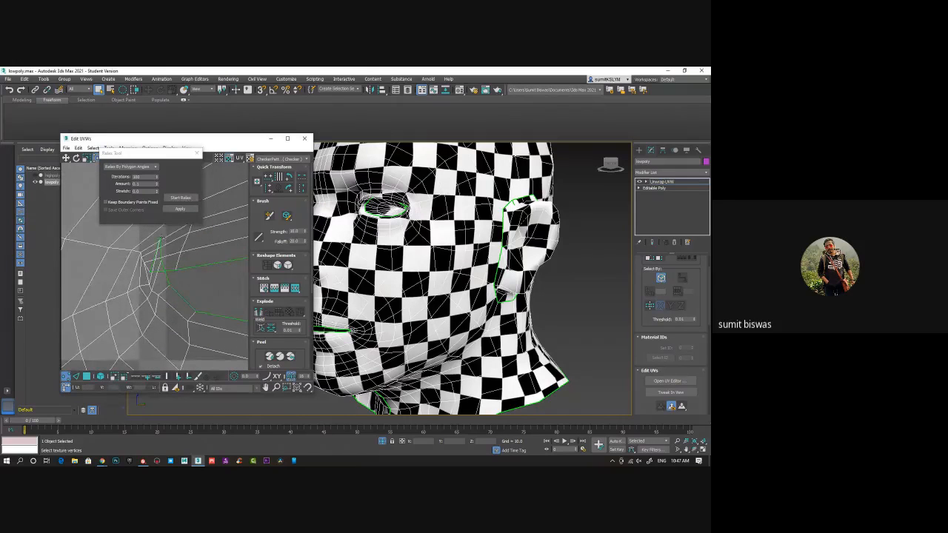
click(169, 279)
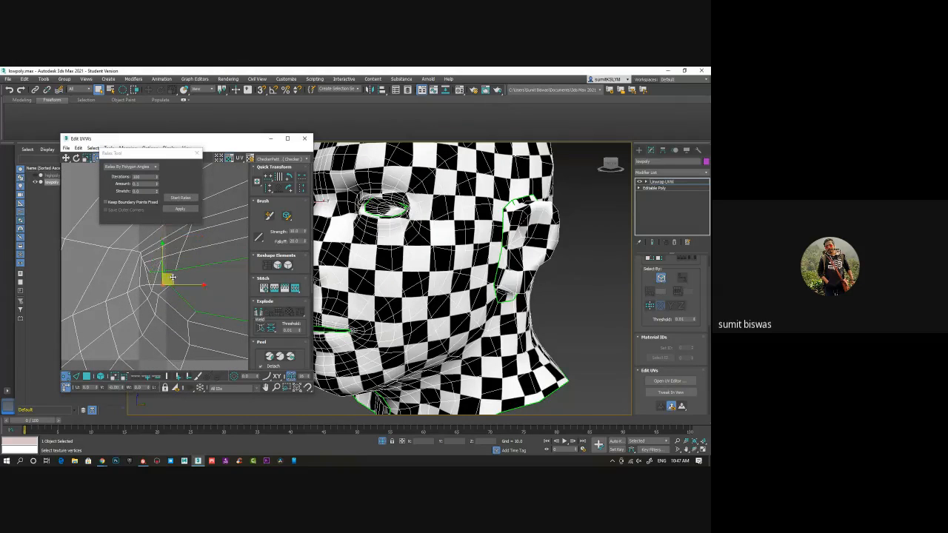
drag(173, 277, 196, 297)
click(162, 261)
scroll(161, 292, up, 2)
click(194, 286)
click(185, 298)
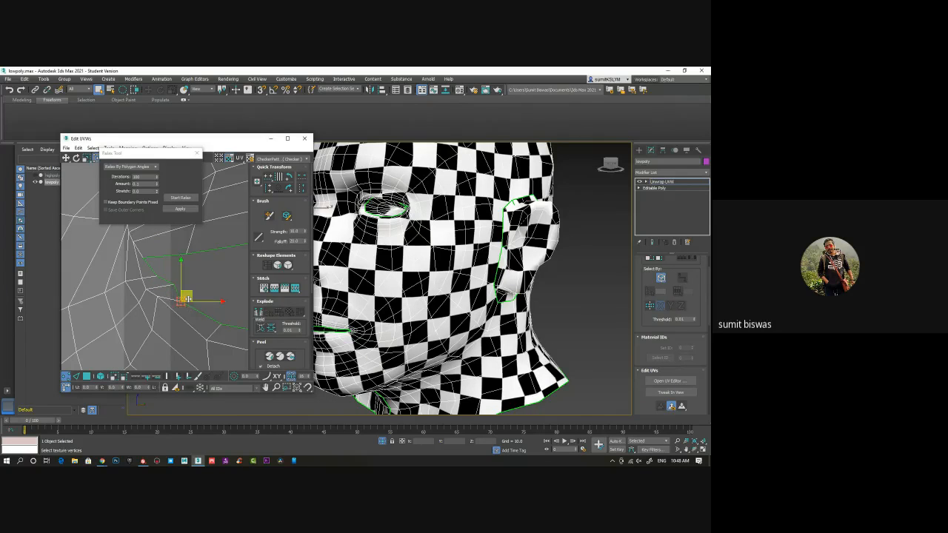
click(144, 258)
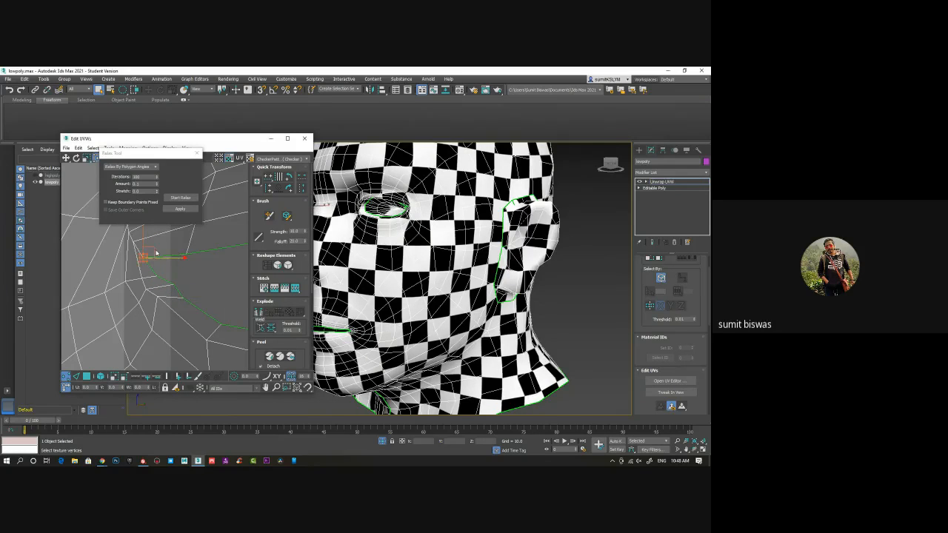
drag(151, 250, 166, 257)
Relax the inner vertices beside that eye's outer corner by polygon angles and close the Relax Tool
middle_drag(141, 246, 161, 291)
drag(118, 250, 174, 297)
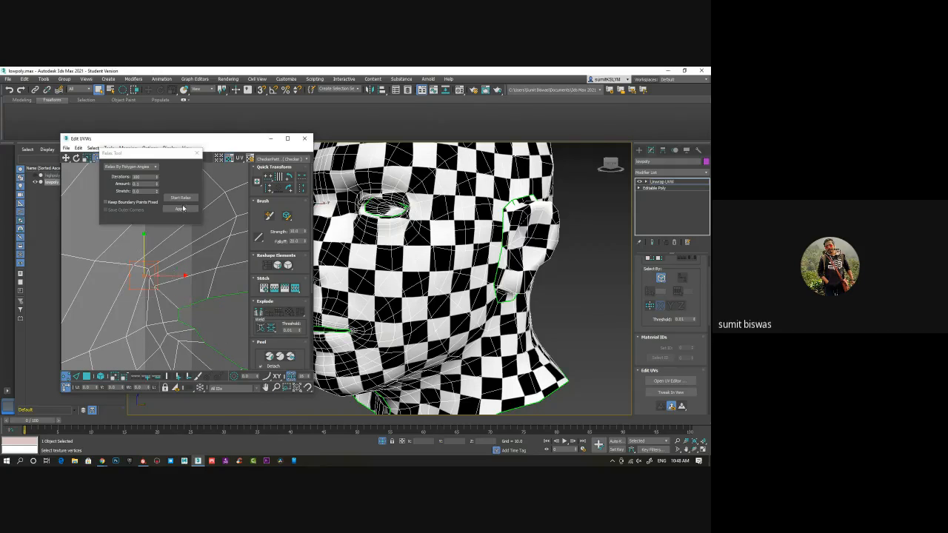
click(181, 198)
click(182, 199)
scroll(180, 279, down, 3)
middle_drag(180, 279, 132, 300)
scroll(132, 301, down, 5)
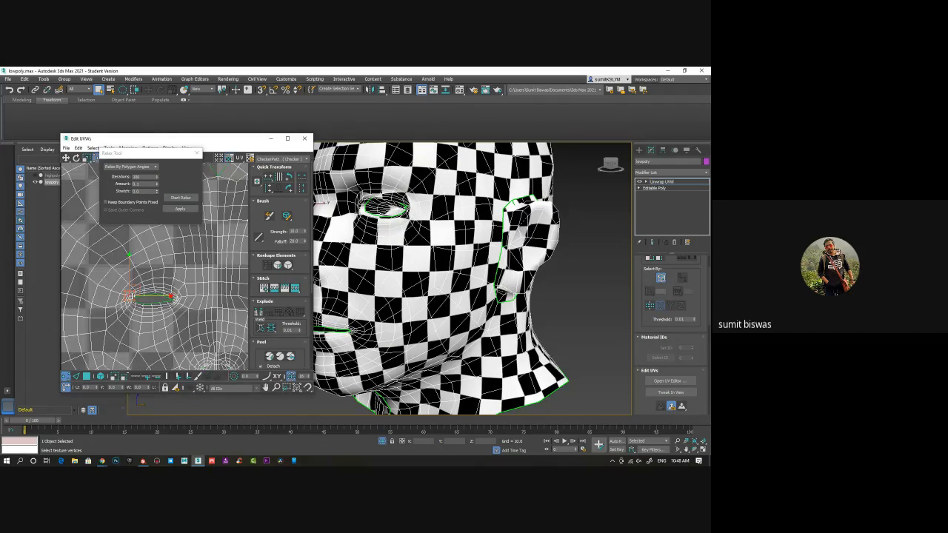
click(197, 154)
middle_drag(158, 256, 171, 226)
scroll(170, 226, down, 3)
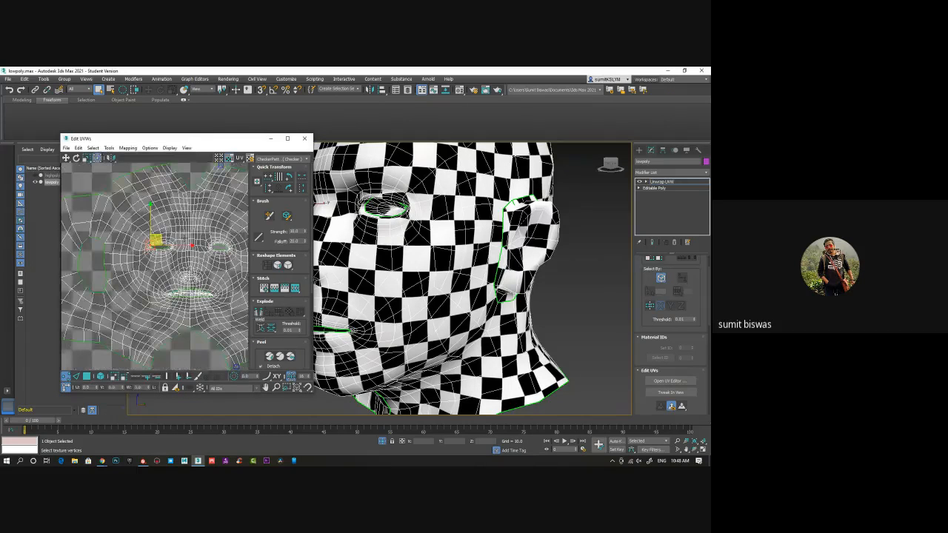
Close the UV editor and collapse the Unwrap UVW modifier into the lowpoly head's Editable Poly
click(304, 139)
click(9, 80)
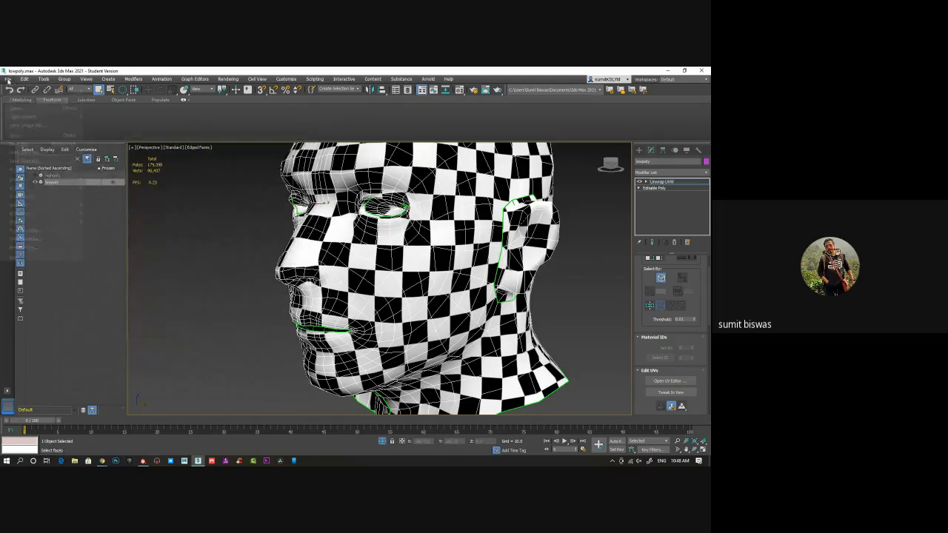
click(677, 184)
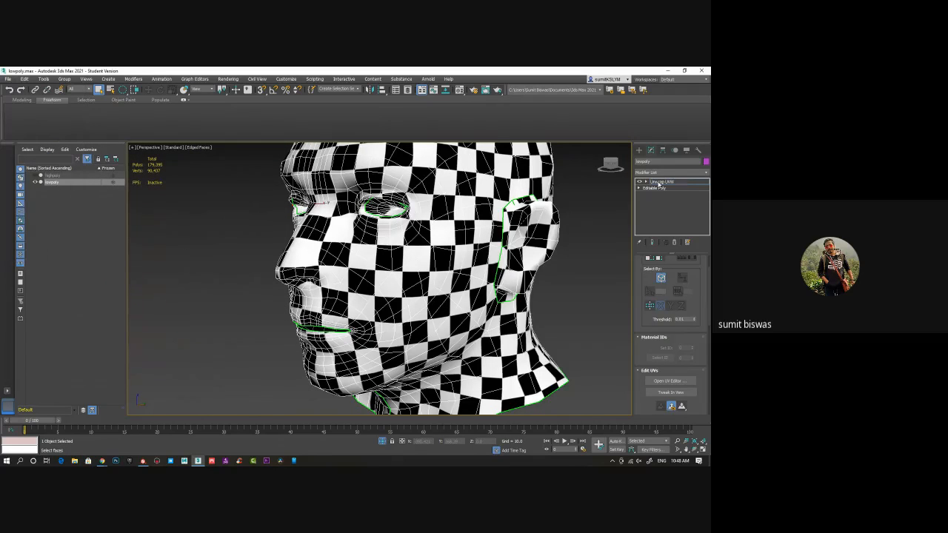
right_click(676, 184)
click(663, 252)
click(392, 287)
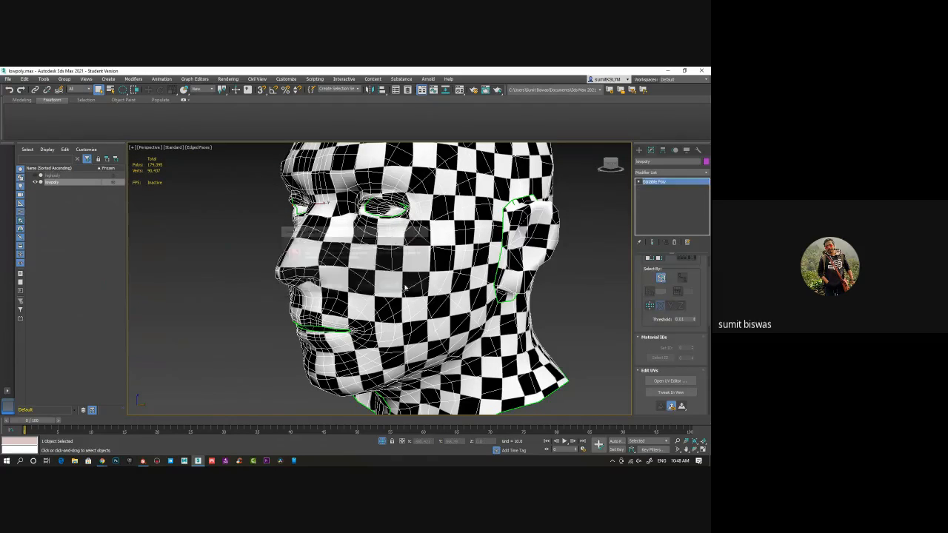
Export the lowpoly head as FBX to the Desktop, overwriting head.fbx, and dismiss the export warnings
click(9, 79)
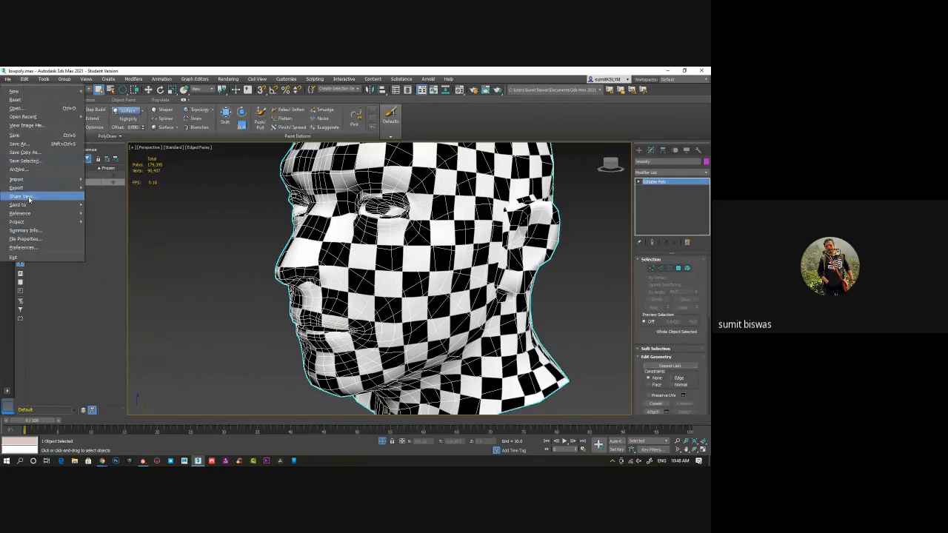
mouse_move(27, 188)
click(111, 196)
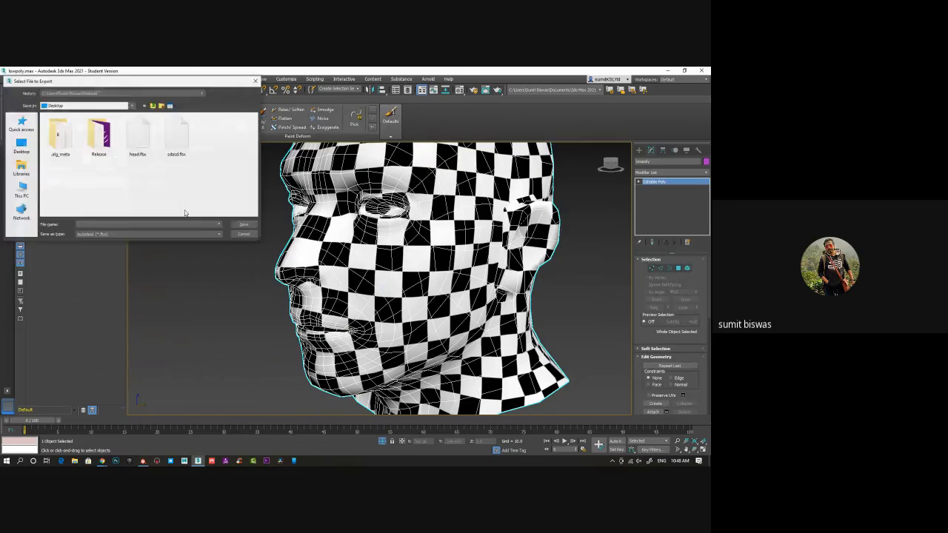
click(138, 135)
click(244, 224)
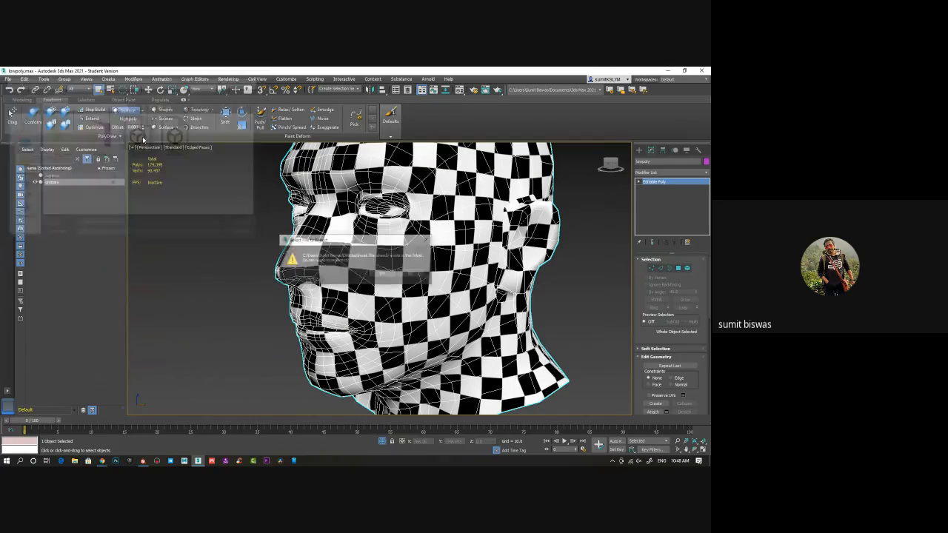
click(385, 273)
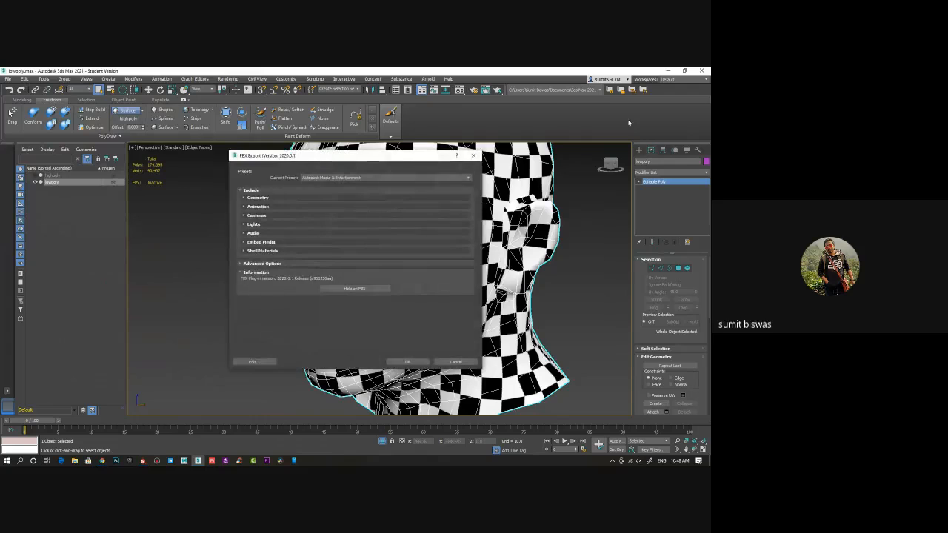
click(412, 362)
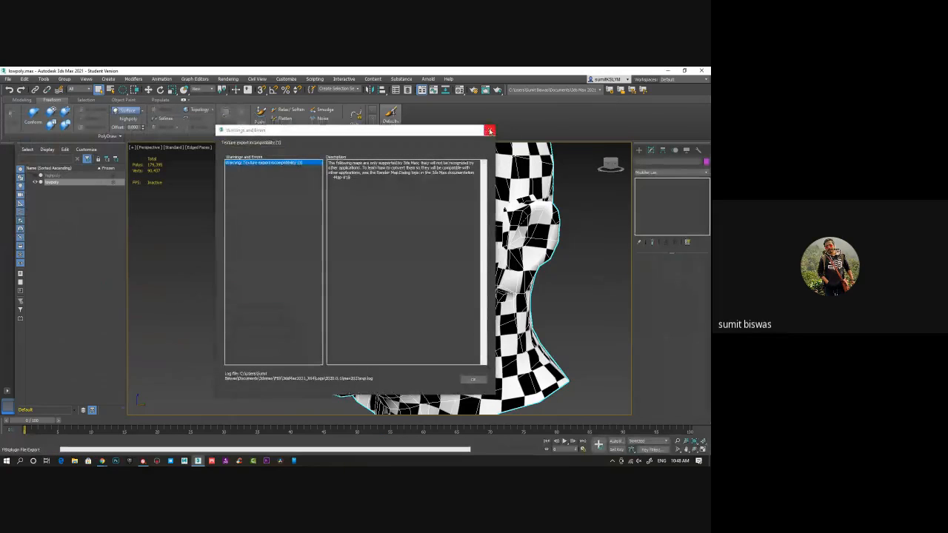
click(490, 131)
Switch to Substance Painter and reload head.fbx from the Desktop as the project mesh, with Preserve strokes positions on mesh disabled
key(alt+Tab)
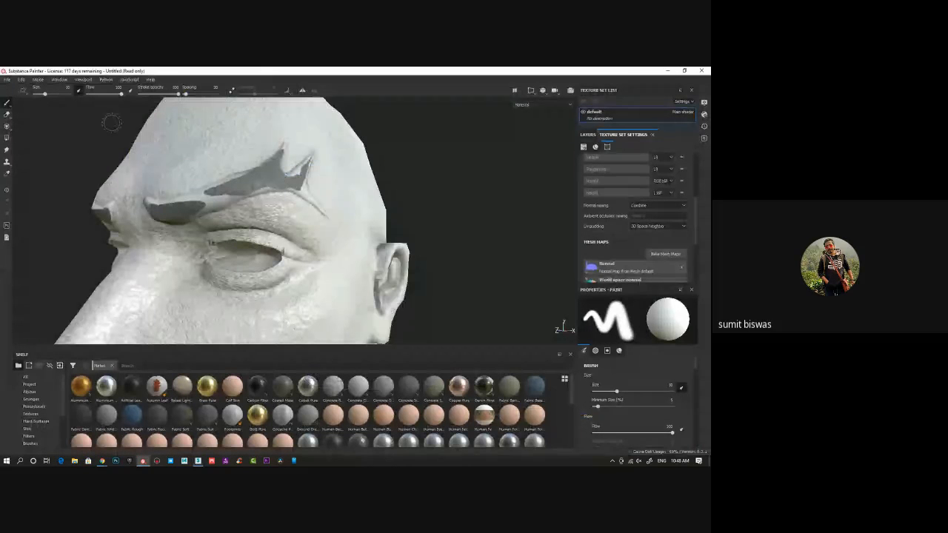
click(21, 79)
click(38, 104)
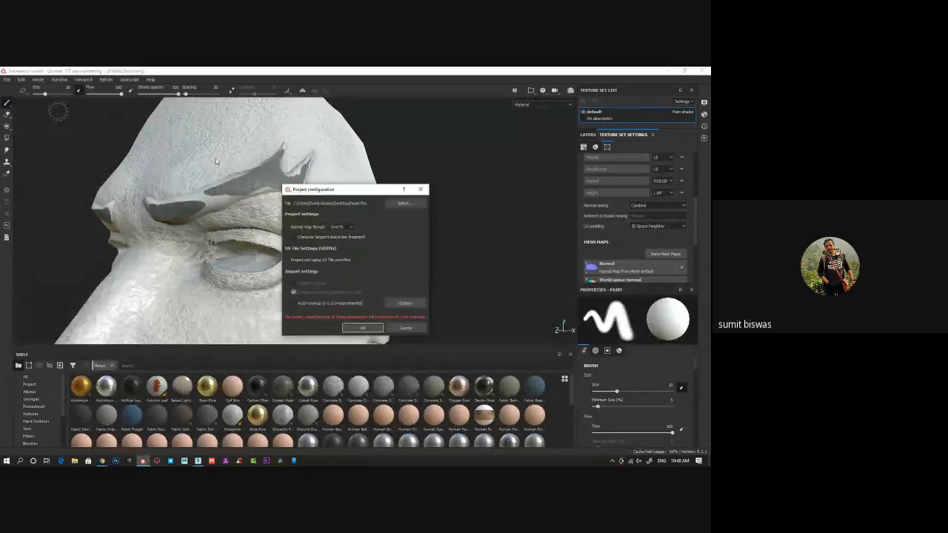
click(406, 204)
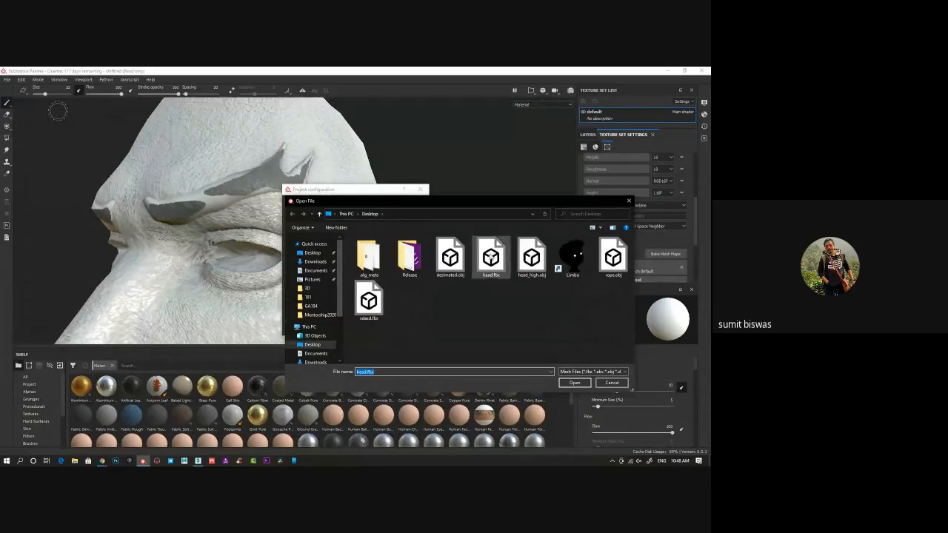
double_click(490, 258)
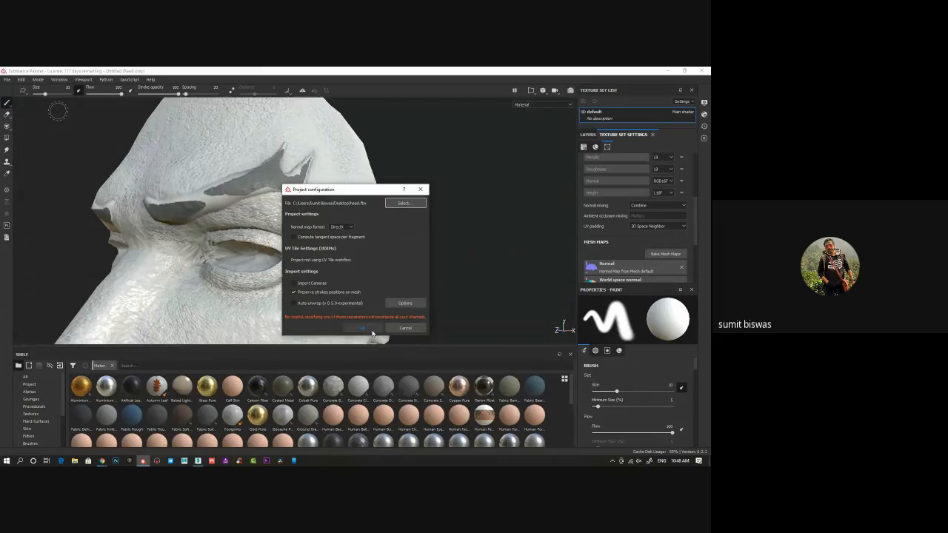
click(293, 292)
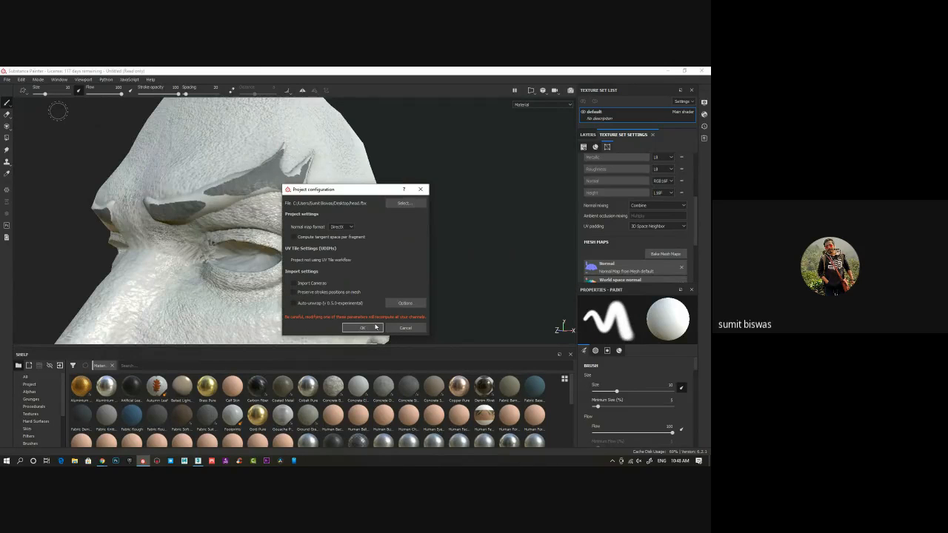
click(368, 327)
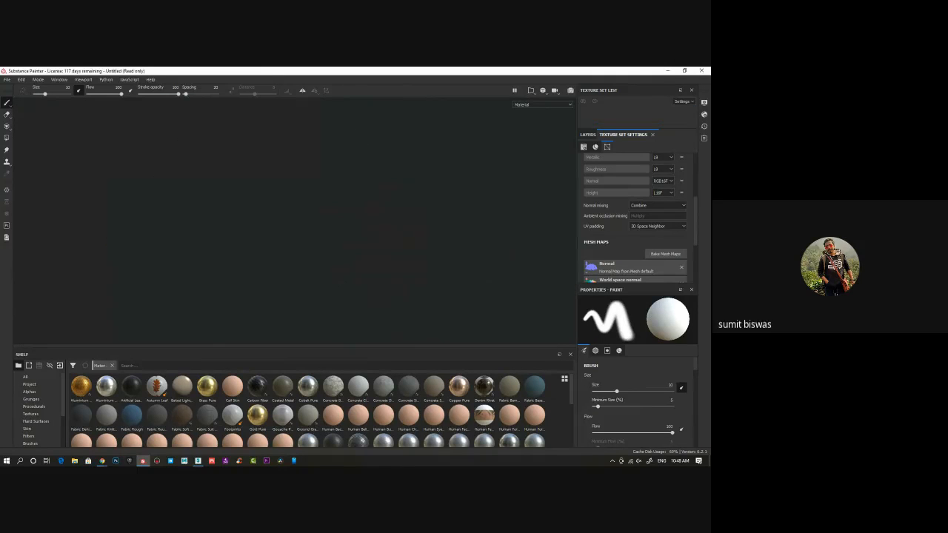
Rebake all seven mesh maps for the reloaded head with the Max Frontal Distance raised slightly
alt+drag(415, 287, 478, 289)
alt+drag(277, 254, 288, 246)
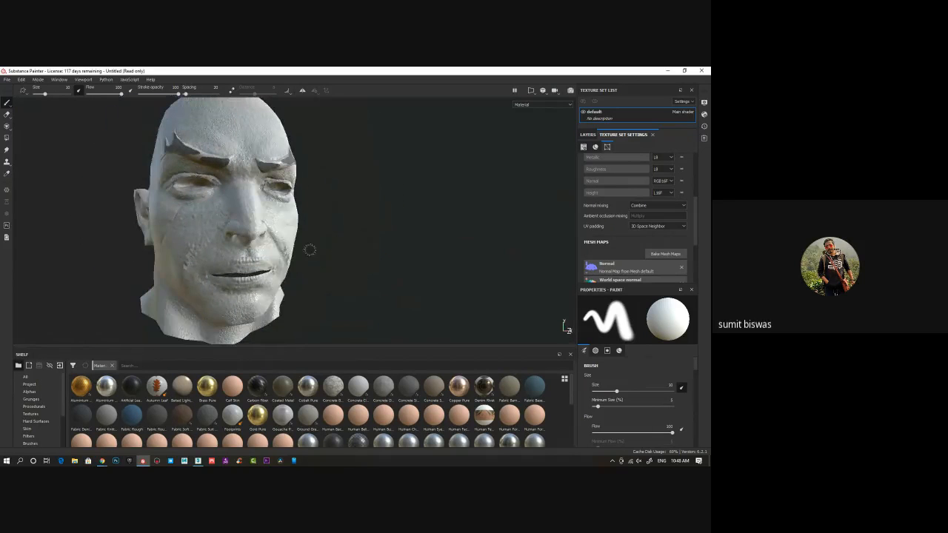
alt+drag(357, 276, 306, 283)
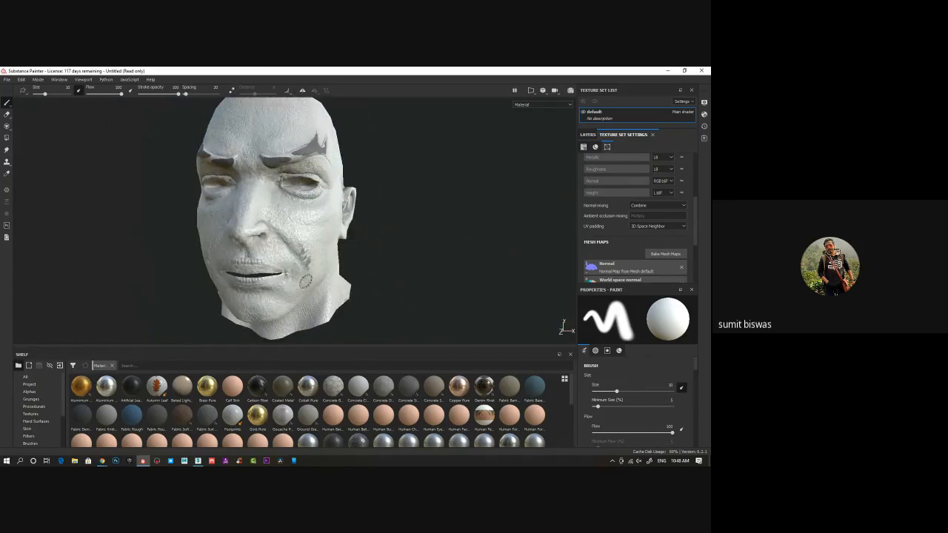
click(663, 254)
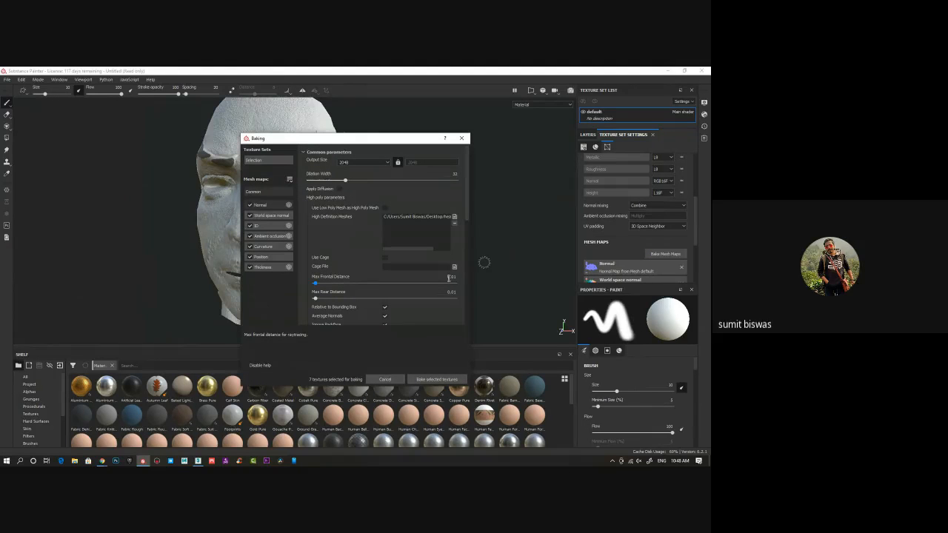
drag(315, 285, 321, 286)
click(431, 380)
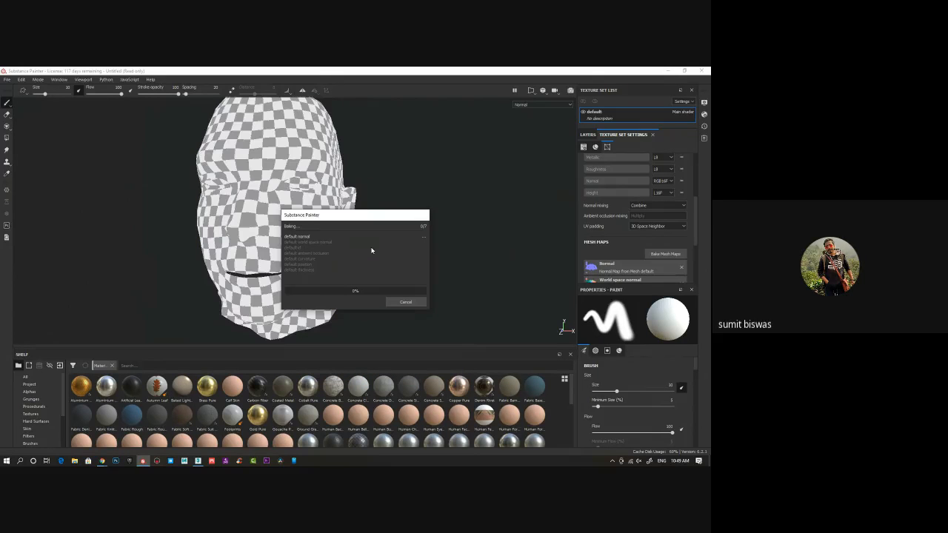
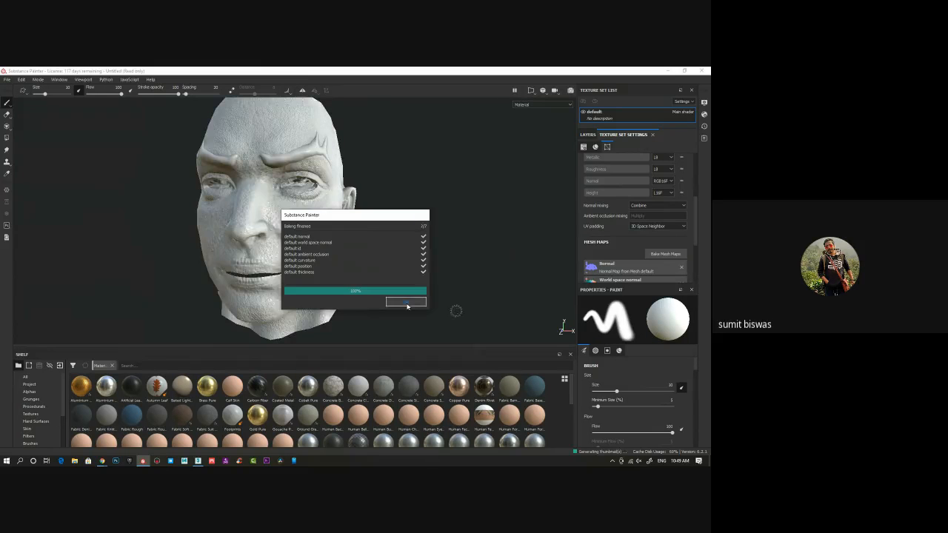
Apply the Skin Feverish smart material to the head from the Skin shelf category and delete the empty Layer 1
alt+drag(432, 289, 429, 269)
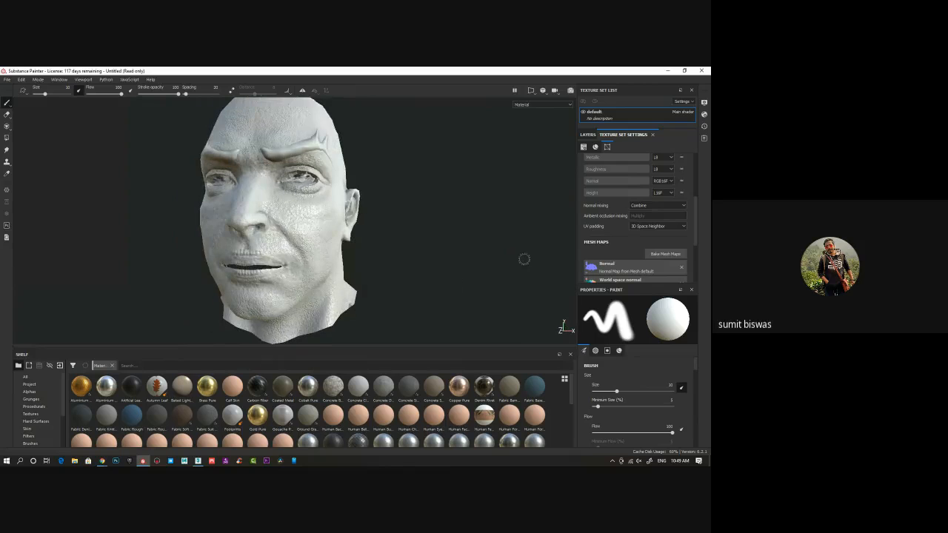
click(589, 135)
alt+drag(392, 218, 260, 289)
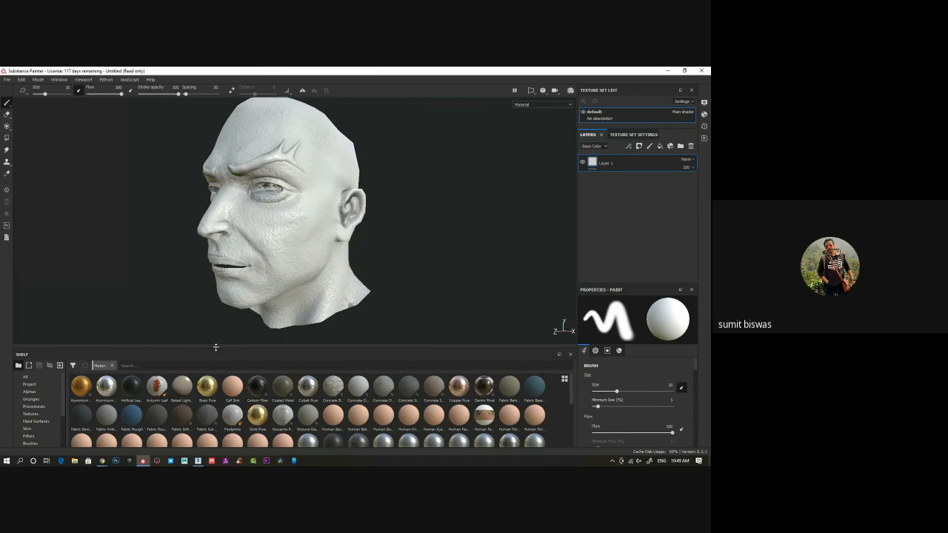
drag(215, 346, 217, 261)
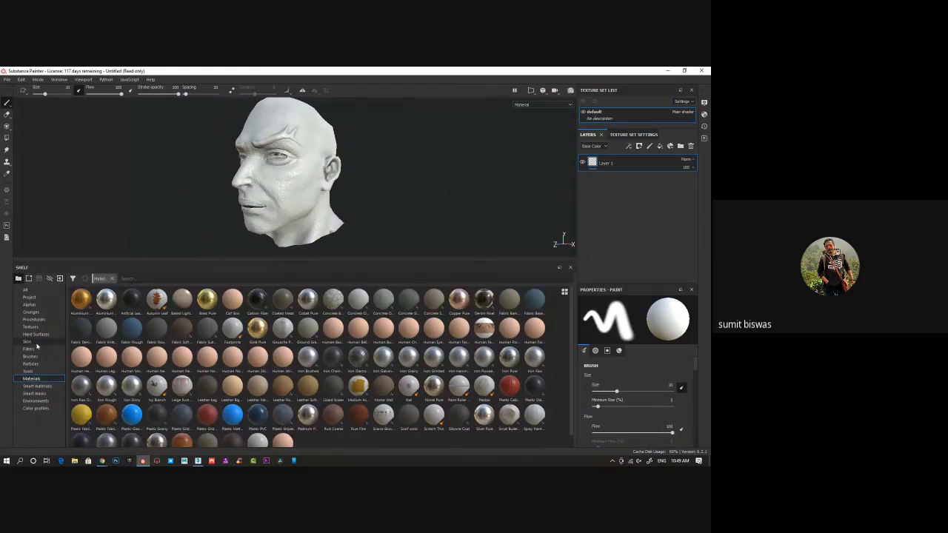
click(36, 342)
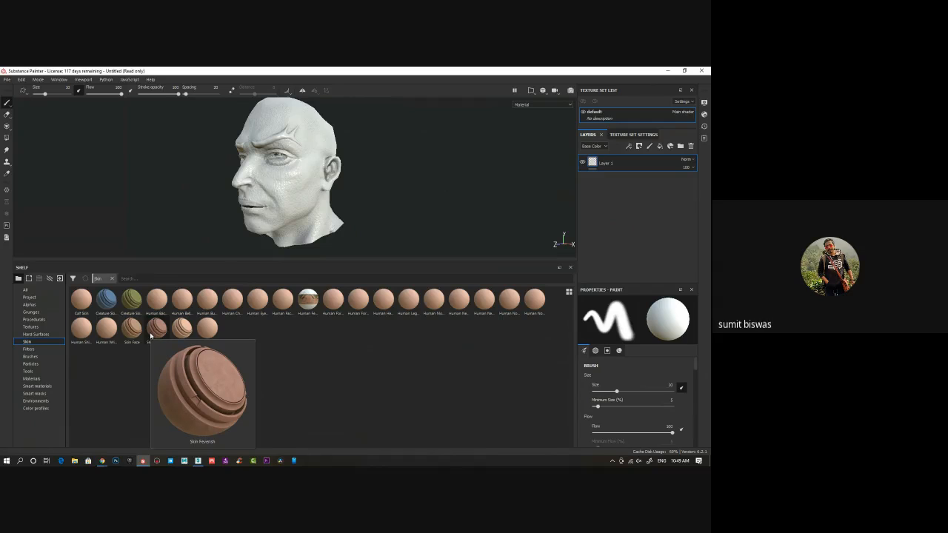
drag(154, 332, 621, 170)
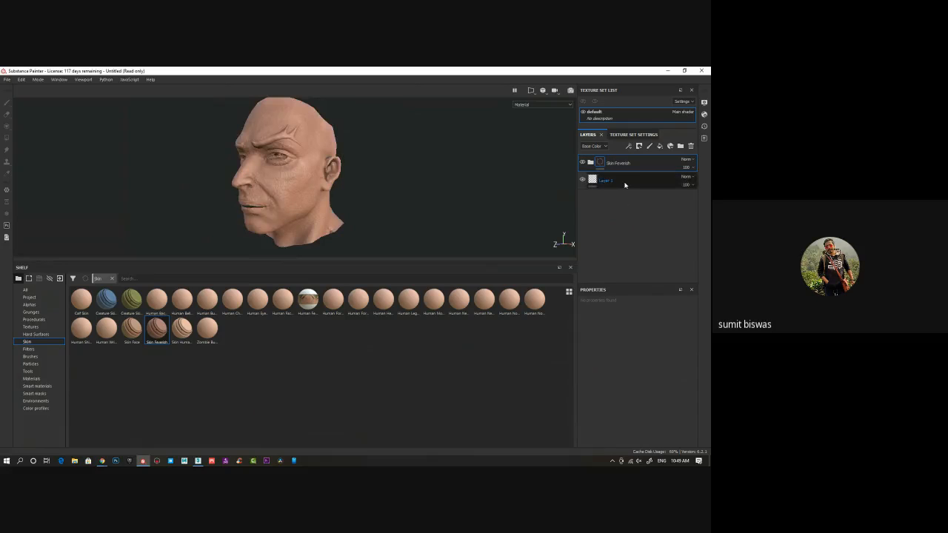
click(625, 182)
key(Delete)
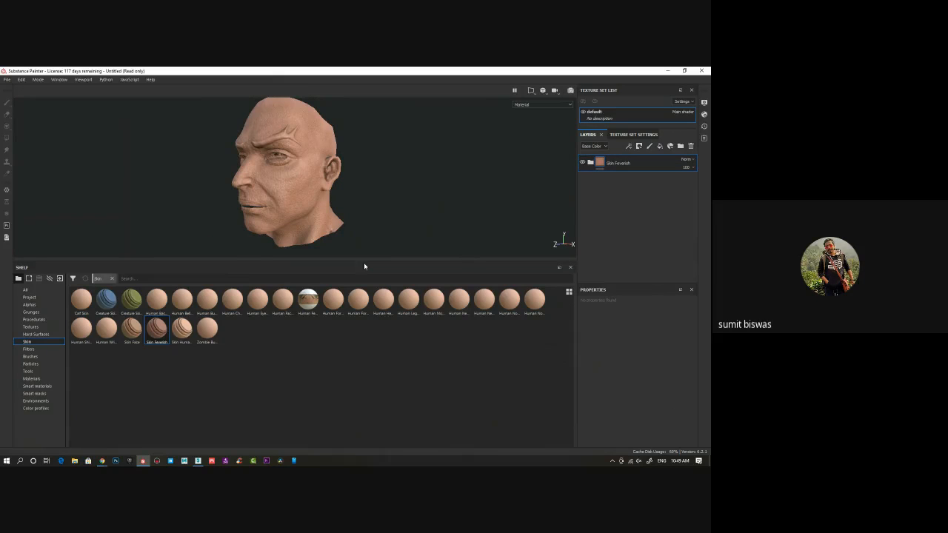
Examine the skin material and baked detail across the whole head from the front and side
drag(364, 260, 363, 369)
alt+drag(334, 296, 480, 281)
alt+drag(344, 255, 324, 254)
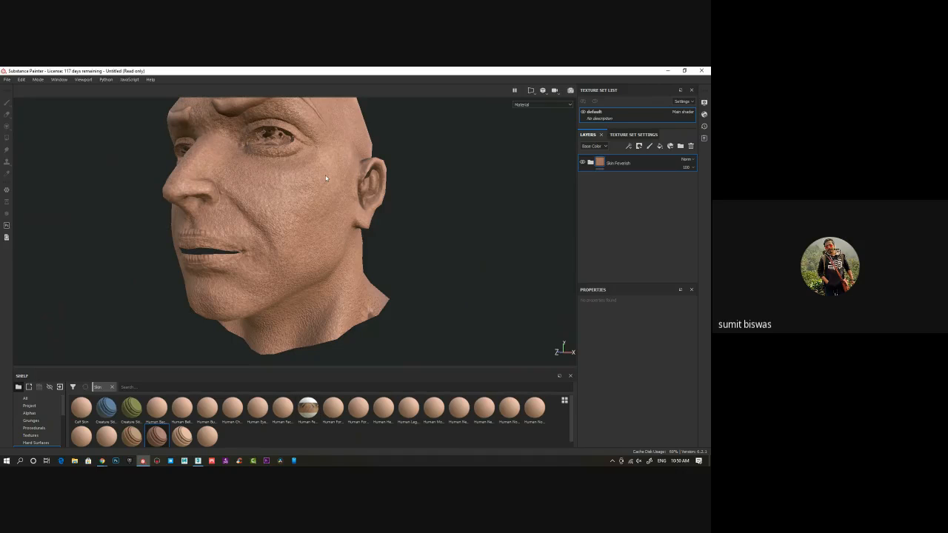
alt+drag(325, 178, 303, 210)
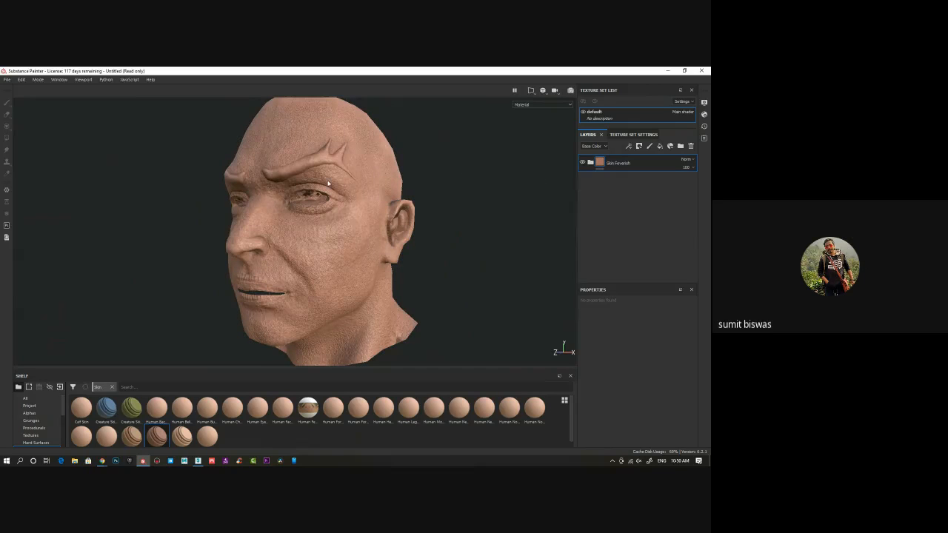
alt+drag(329, 183, 281, 238)
scroll(330, 248, down, 1)
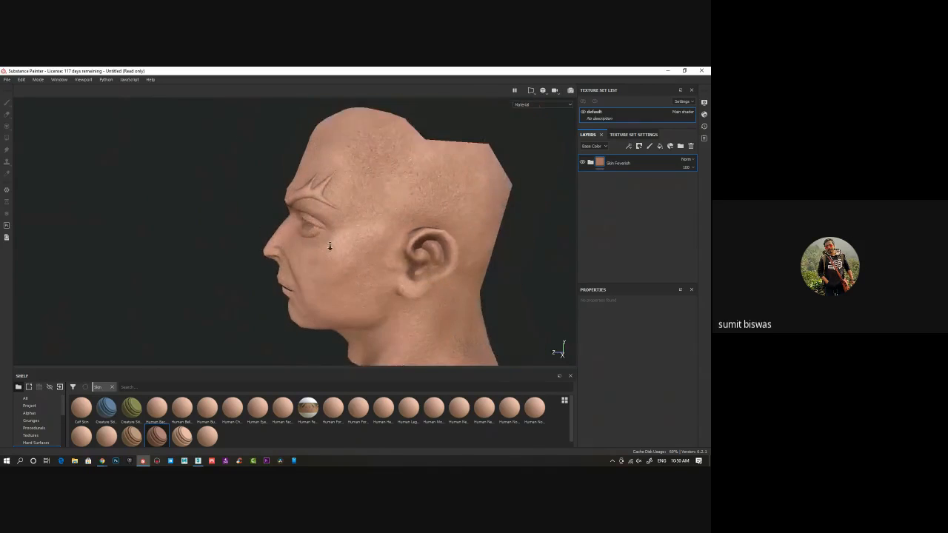
alt+middle_drag(331, 247, 308, 217)
alt+drag(309, 217, 287, 212)
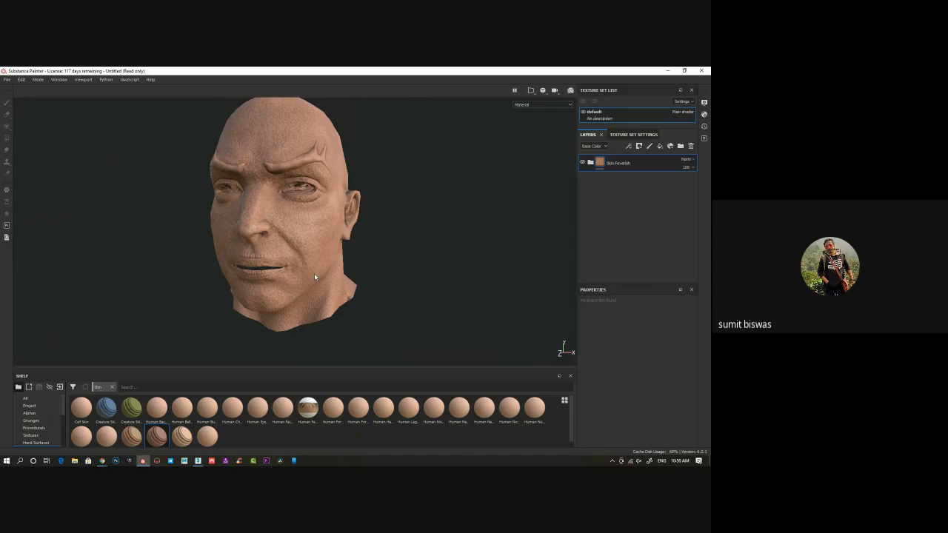
alt+drag(315, 277, 330, 219)
scroll(283, 233, down, 5)
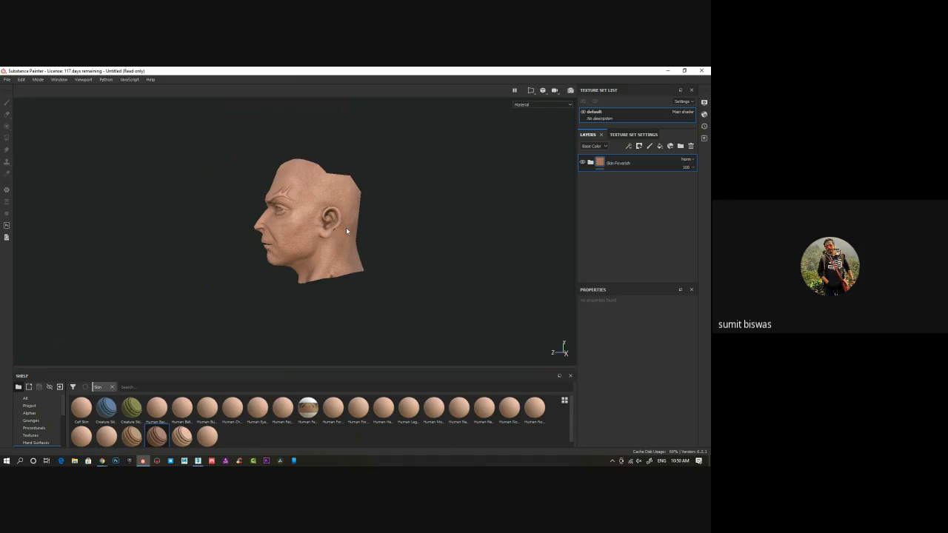
alt+drag(355, 242, 394, 192)
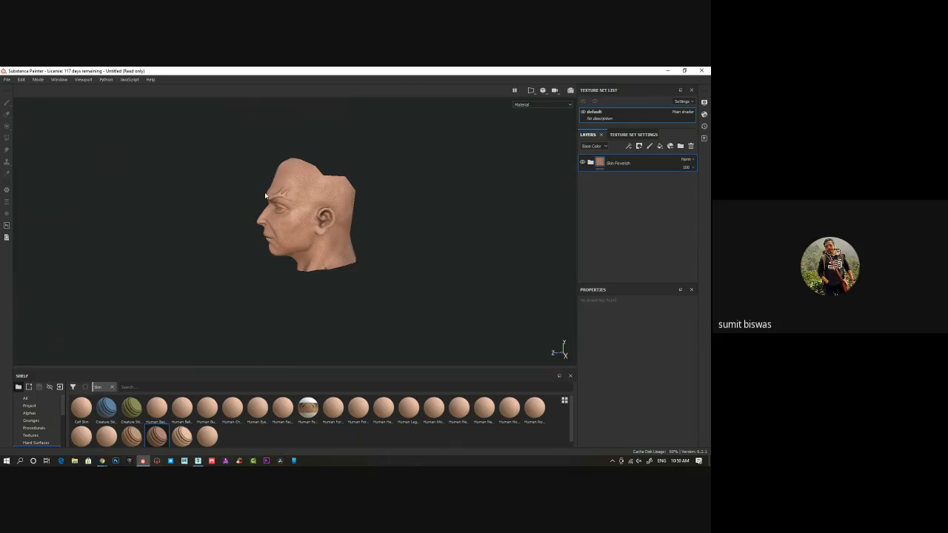
alt+drag(264, 215, 317, 216)
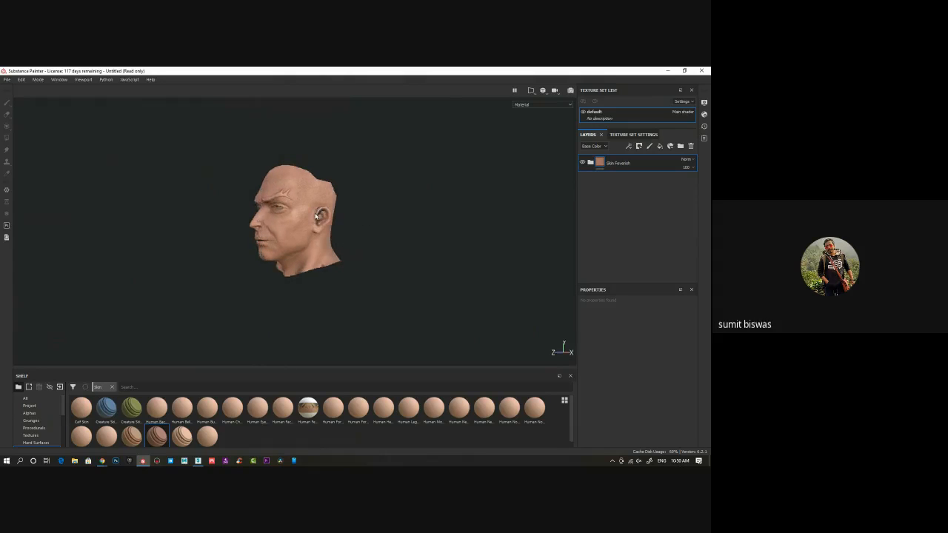
Inspect the baked skin detail up close around the mouth, cheek, eye and ear
alt+middle_drag(316, 216, 401, 247)
scroll(402, 248, up, 4)
scroll(402, 248, up, 3)
scroll(427, 311, up, 4)
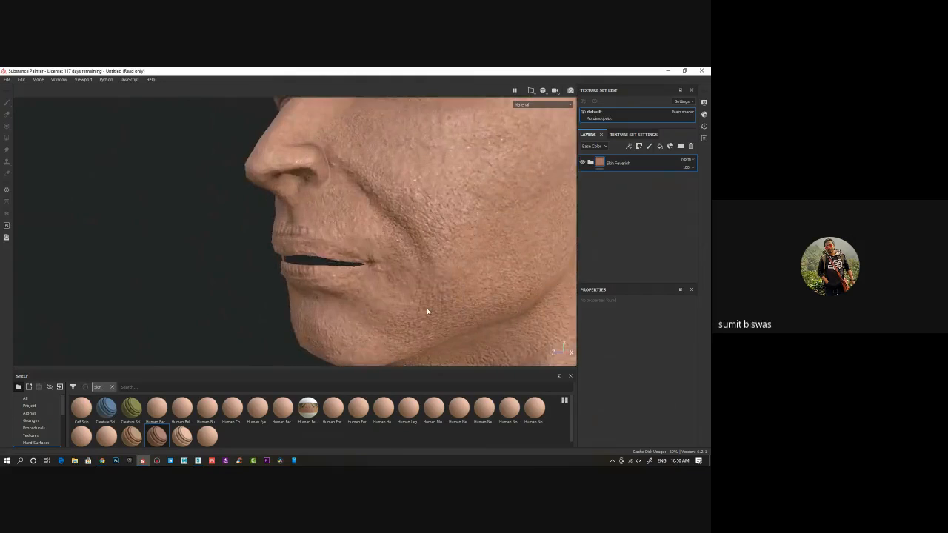
alt+drag(427, 312, 265, 252)
alt+middle_drag(323, 261, 301, 218)
scroll(365, 246, down, 3)
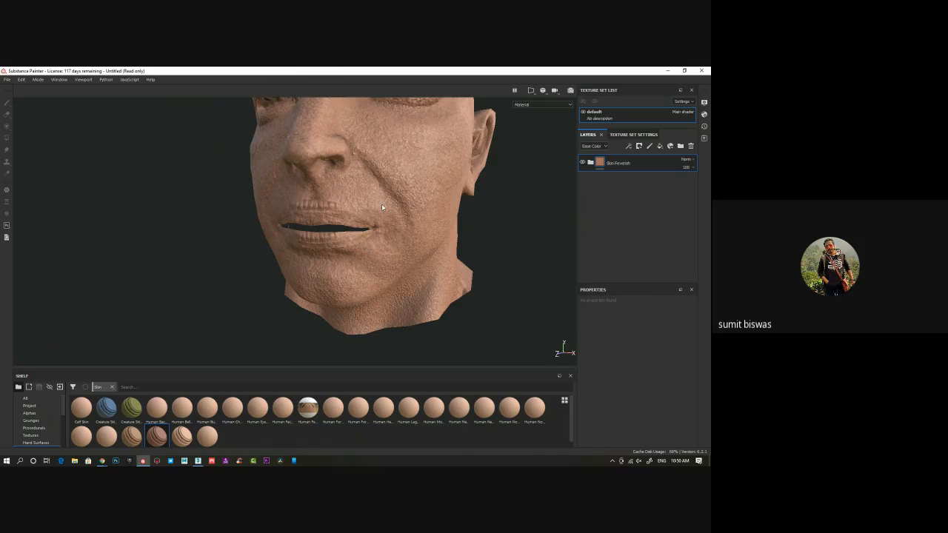
alt+middle_drag(381, 204, 373, 244)
alt+drag(407, 227, 334, 243)
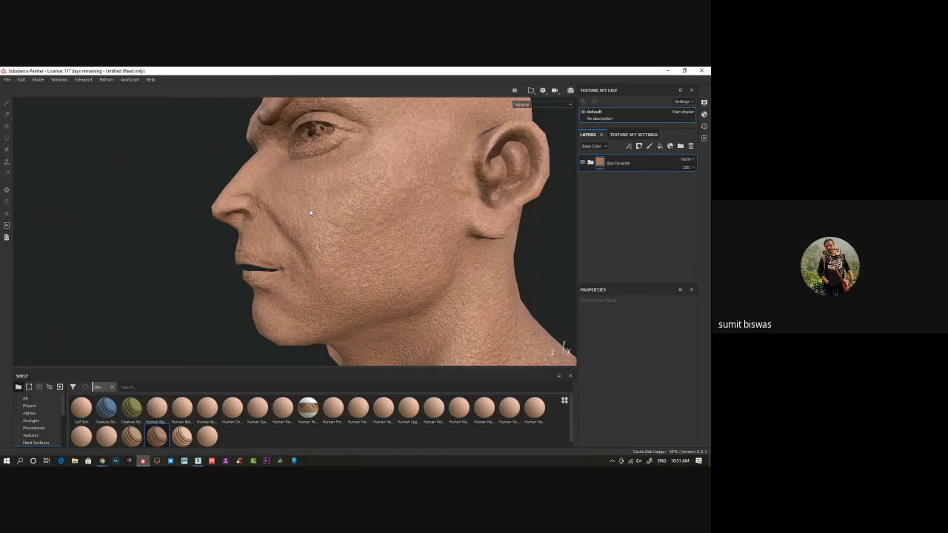
alt+drag(311, 213, 386, 226)
alt+middle_drag(174, 169, 204, 220)
mouse_move(246, 233)
alt+mouse_down()
mouse_move(328, 227)
mouse_move(237, 225)
alt+mouse_up()
alt+right_drag(236, 225, 198, 239)
alt+middle_drag(279, 283, 295, 250)
alt+drag(295, 251, 309, 229)
alt+middle_drag(309, 230, 289, 286)
alt+drag(289, 286, 260, 285)
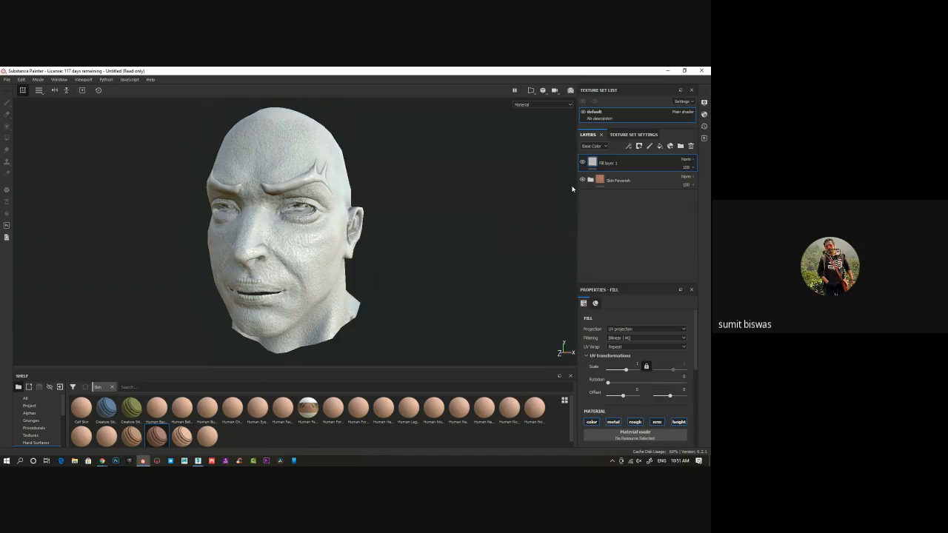
Add a fill layer above Skin Feverish with only the color channel enabled and a salmon-pink base color
scroll(635, 348, down, 3)
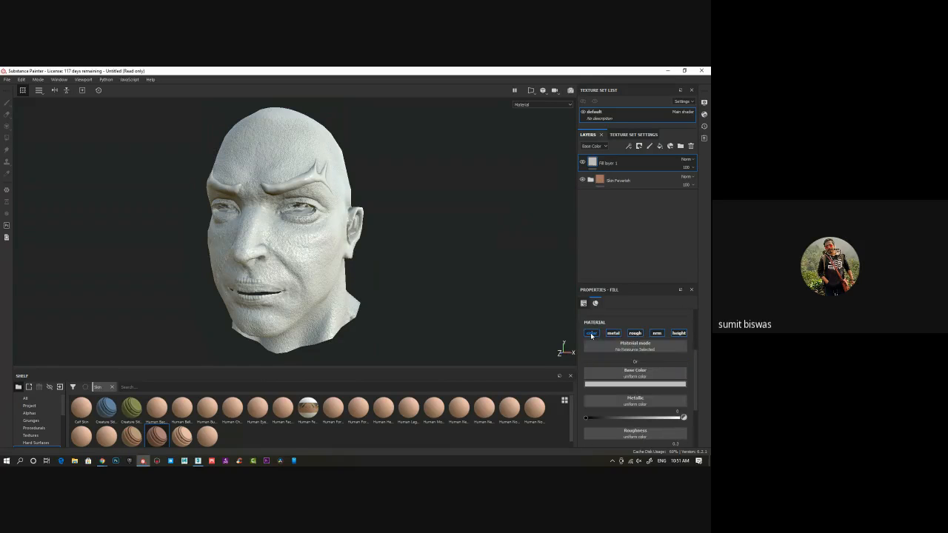
click(591, 333)
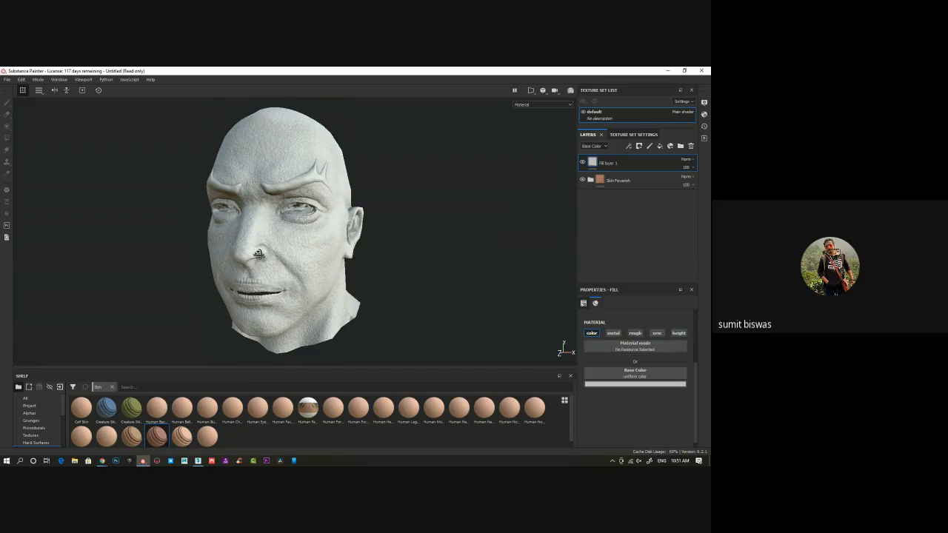
alt+drag(259, 254, 269, 253)
click(630, 384)
drag(632, 320, 636, 311)
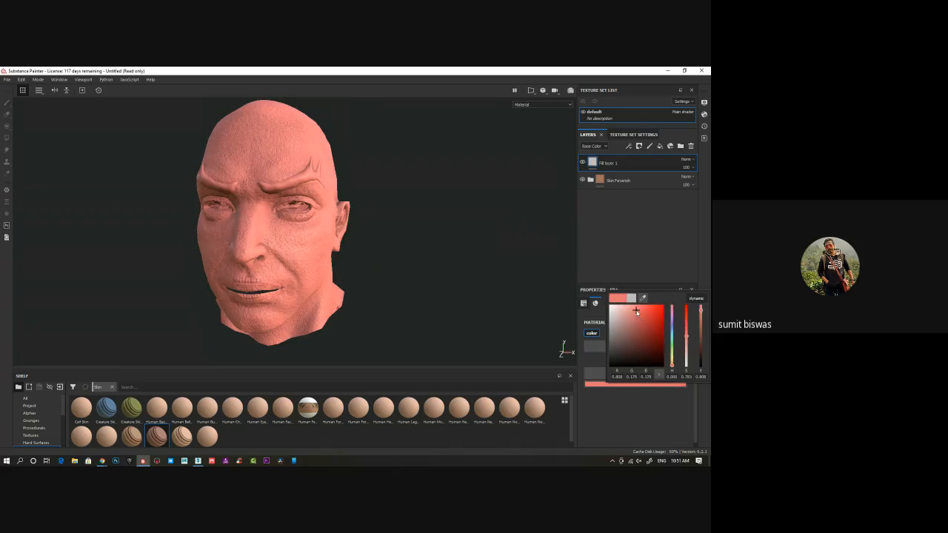
Add a black mask to the salmon-pink fill layer
right_click(593, 163)
click(626, 173)
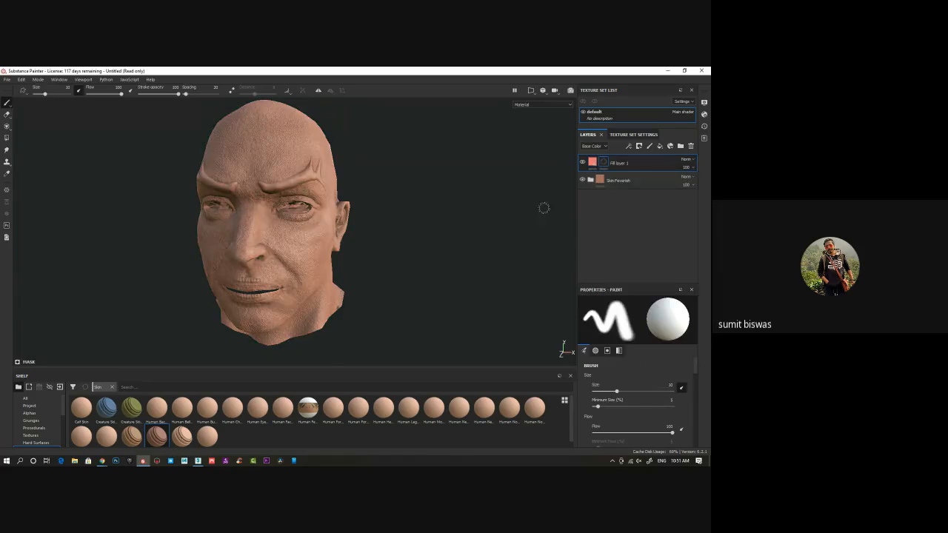
alt+middle_drag(289, 291, 300, 320)
alt+right_drag(301, 319, 394, 337)
alt+drag(343, 297, 317, 254)
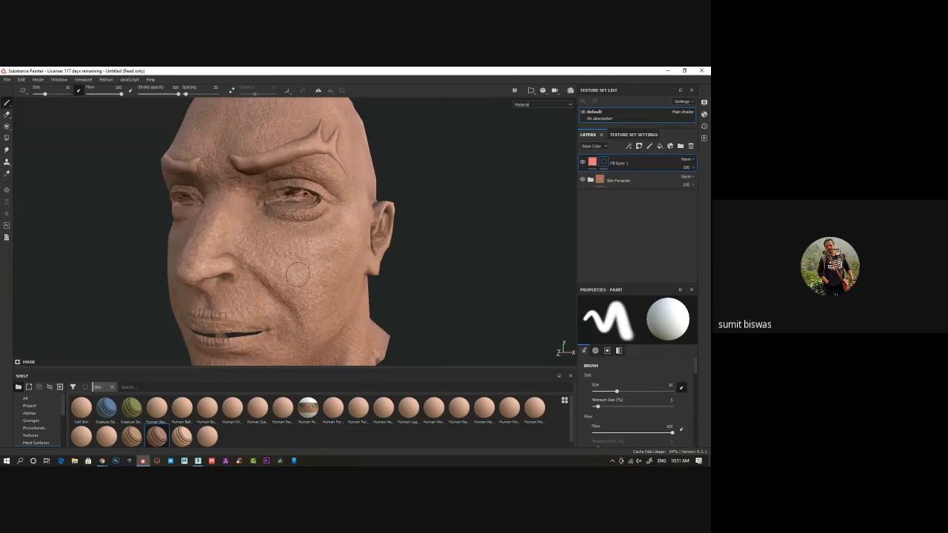
Expand the Skin Feverish group and set the Skin Dark layer's base color hue to 0.054 for a yellower brown
click(591, 181)
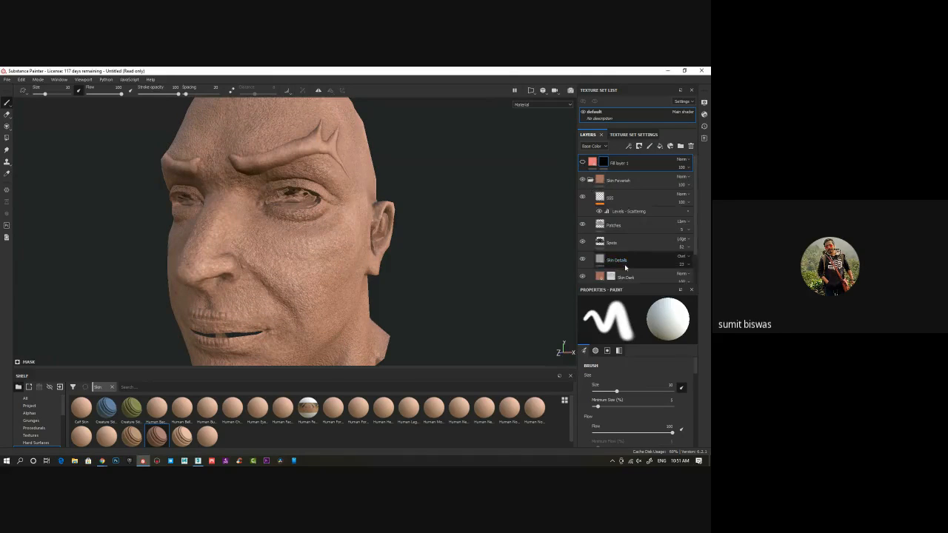
scroll(633, 254, down, 2)
click(583, 244)
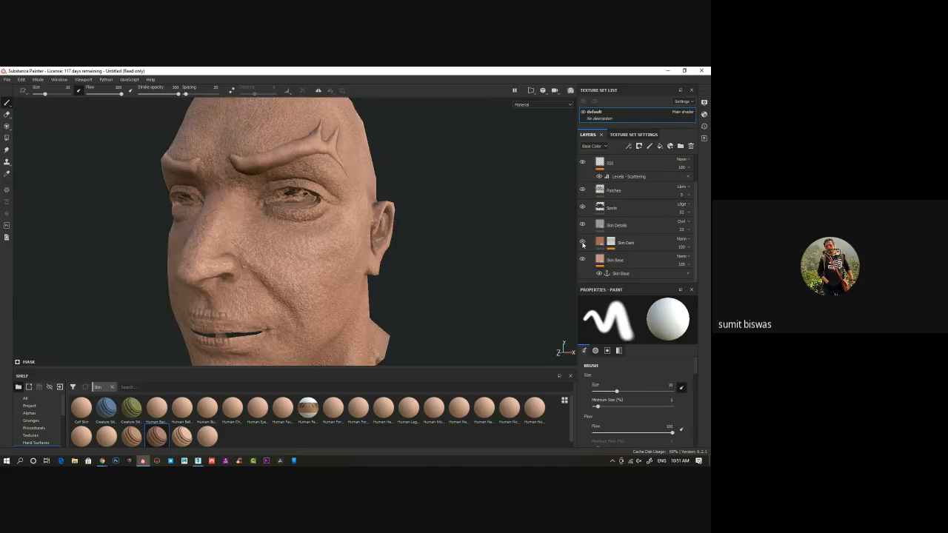
click(597, 244)
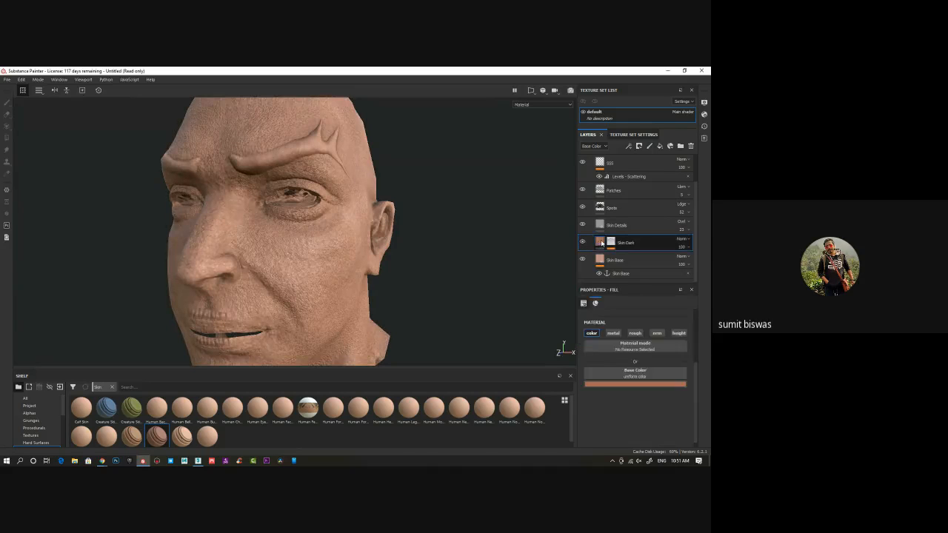
click(625, 384)
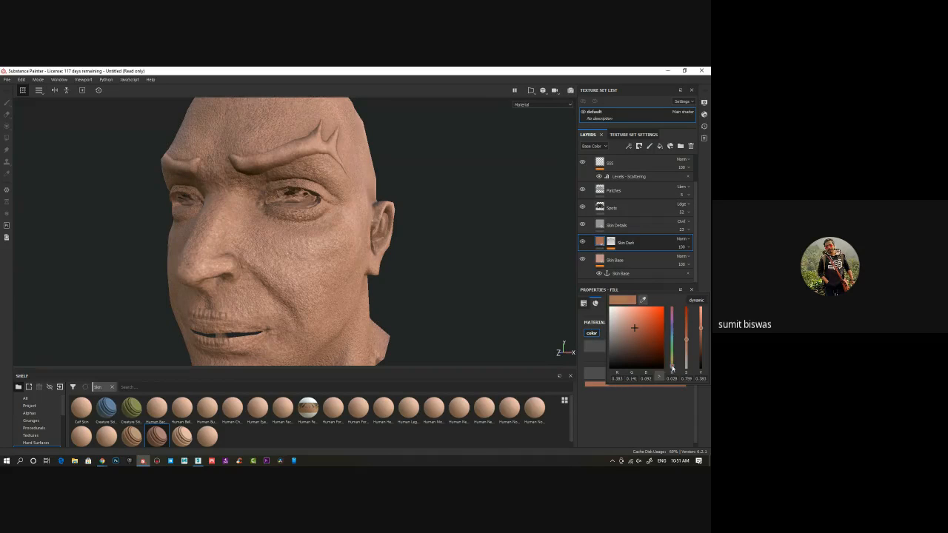
drag(672, 369, 673, 368)
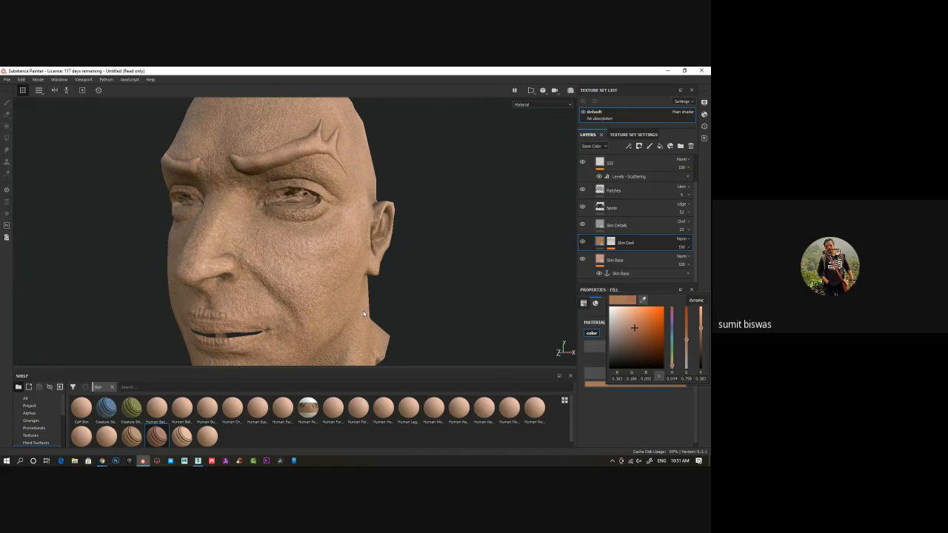
click(615, 168)
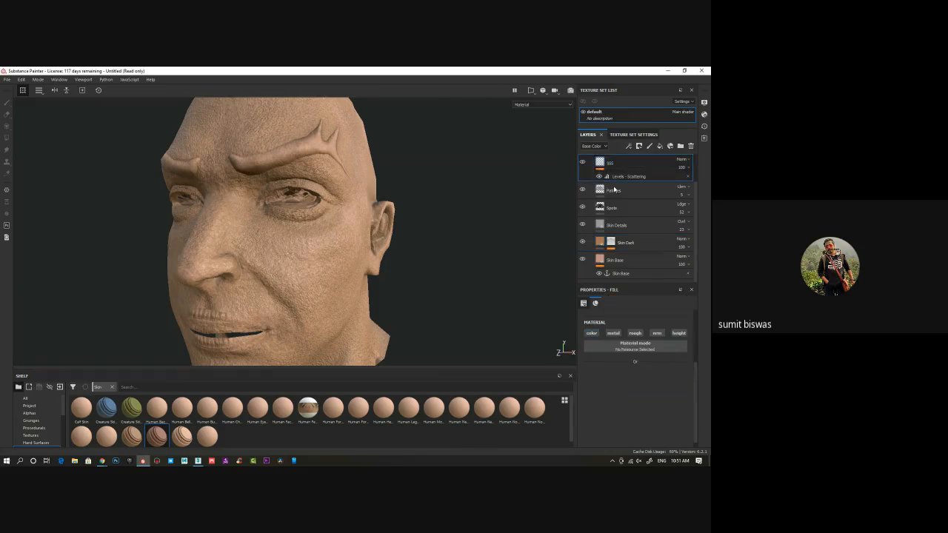
Add a Paint effect to the black mask of the salmon-pink fill layer
scroll(666, 208, up, 1)
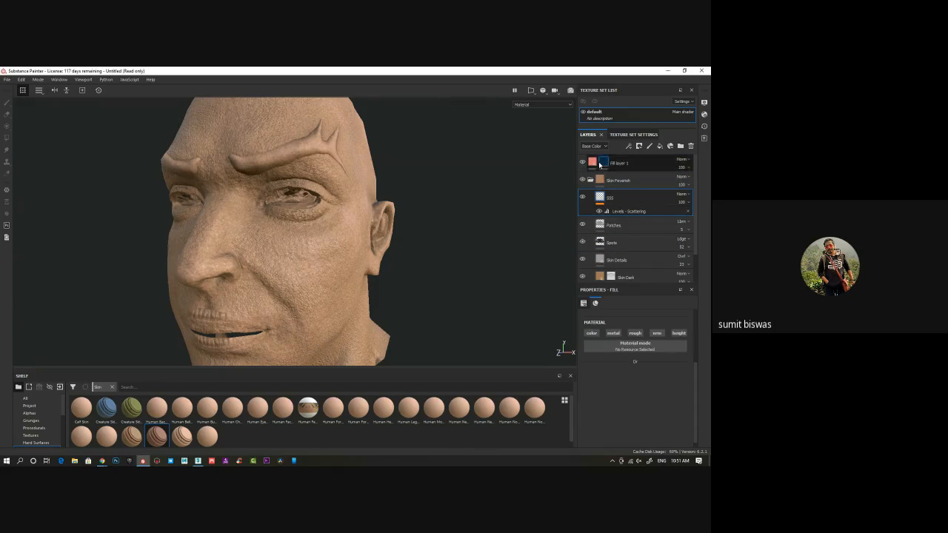
click(603, 163)
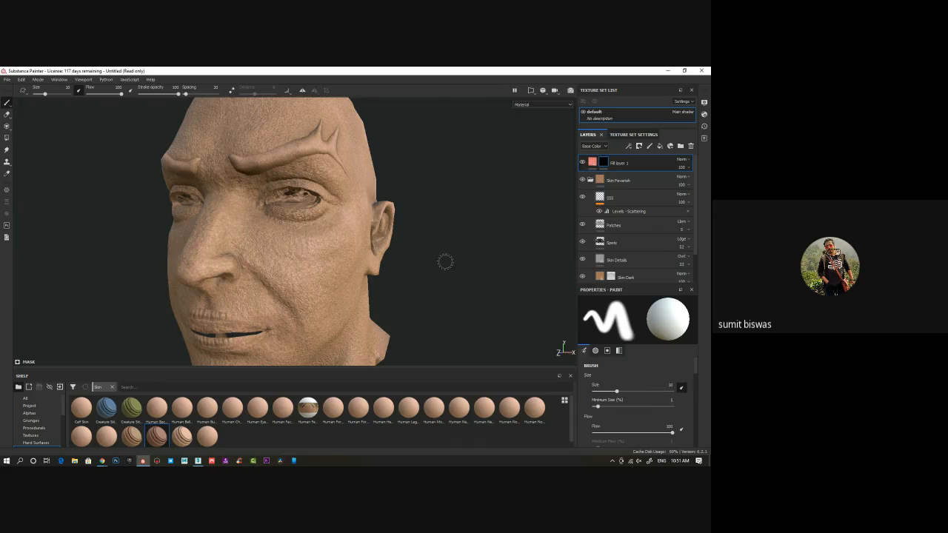
alt+drag(444, 262, 389, 229)
right_click(604, 163)
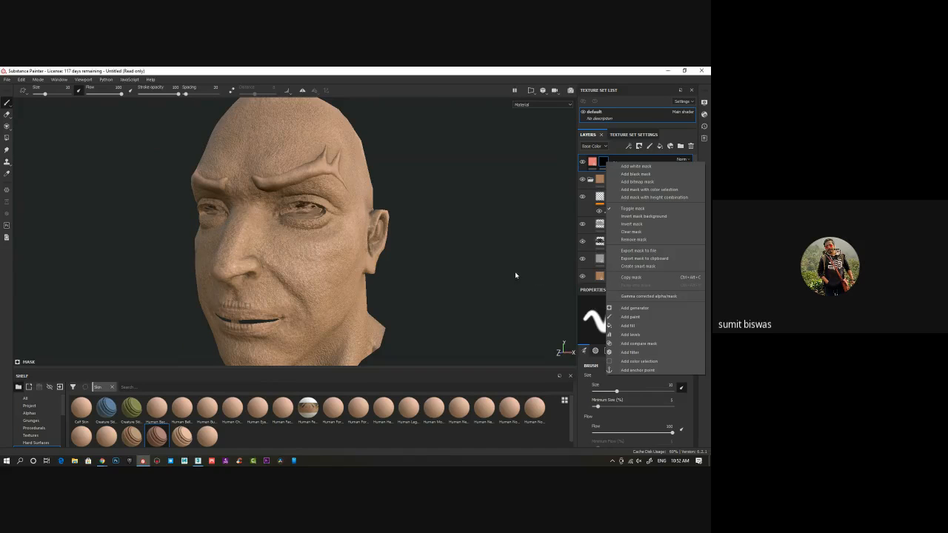
click(630, 316)
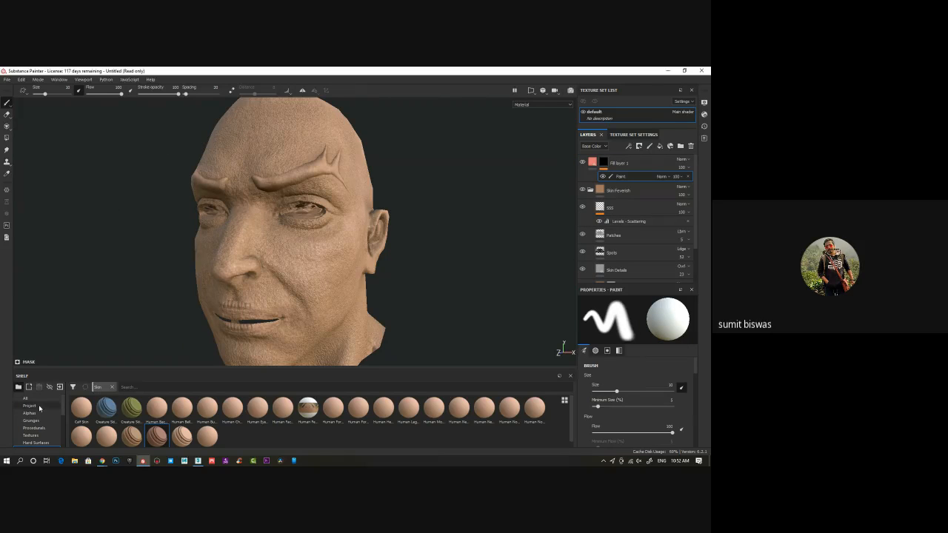
Choose the Dots brush from the Brushes shelf category for painting the mask
scroll(49, 404, down, 1)
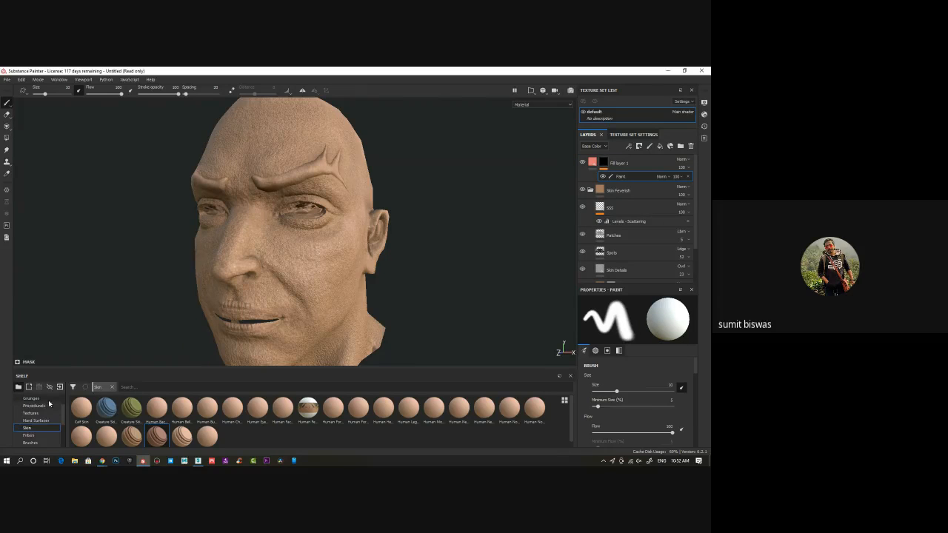
click(31, 442)
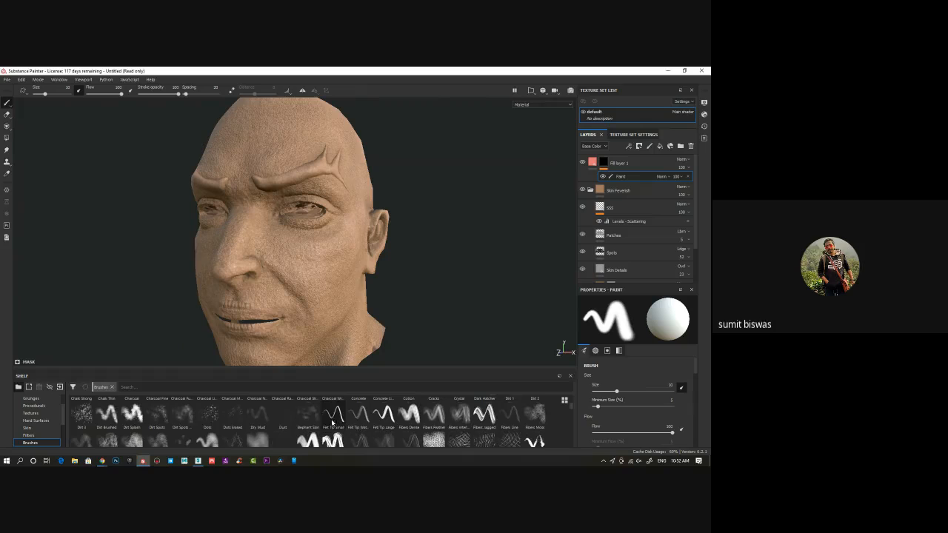
click(209, 417)
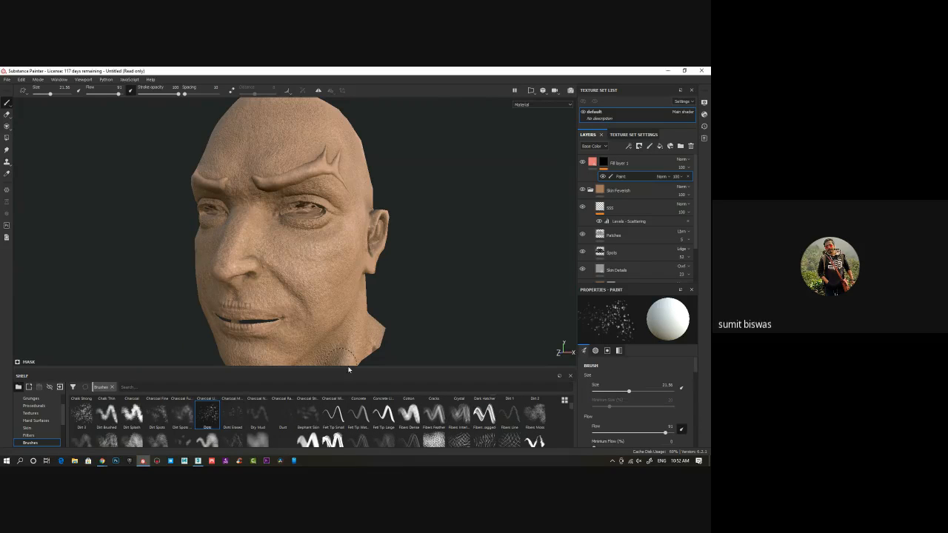
Turn on symmetry and paint dots beneath both eyes on the salmon-pink fill layer's mask
scroll(351, 353, up, 1)
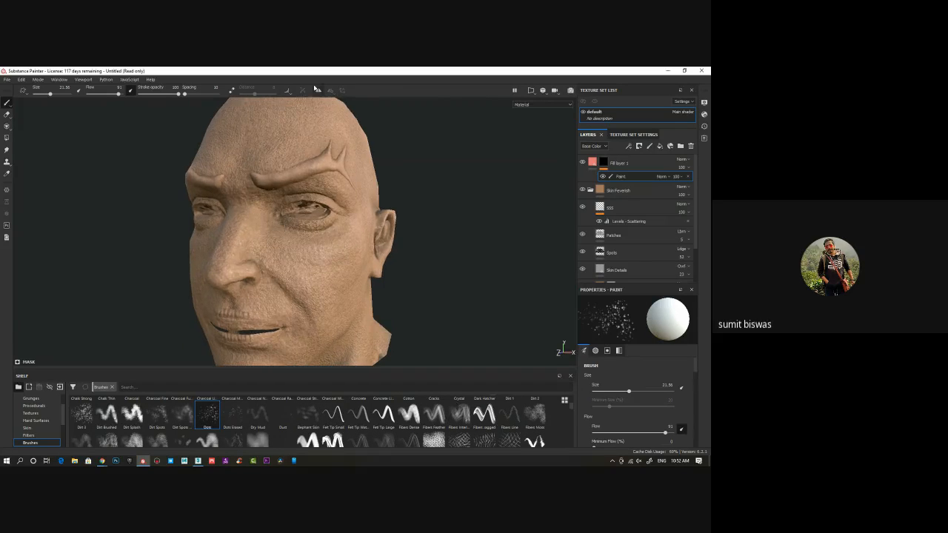
click(318, 90)
alt+drag(296, 222, 317, 235)
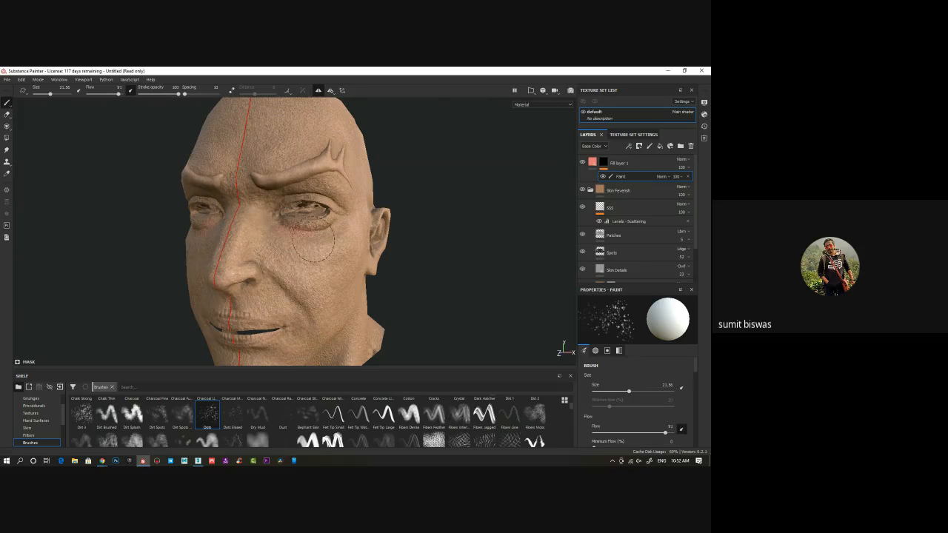
alt+click(603, 163)
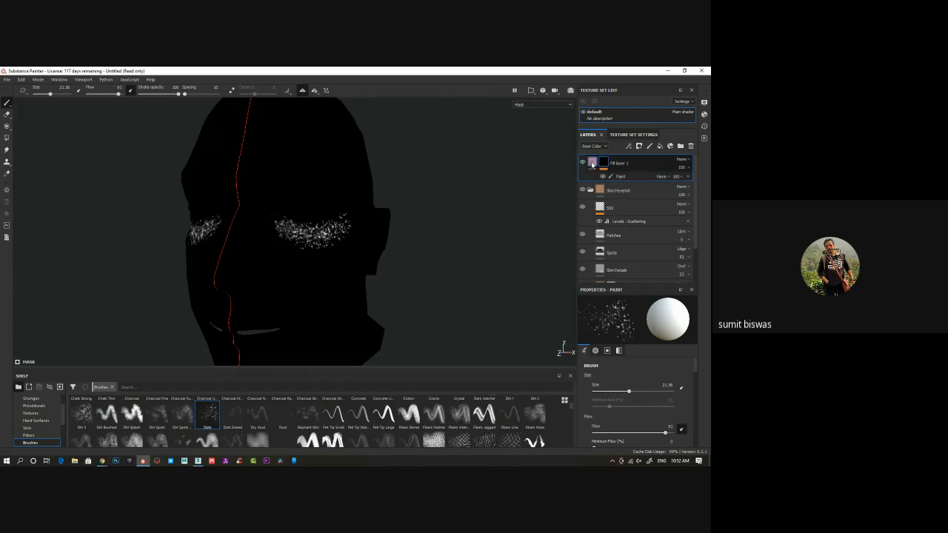
click(593, 163)
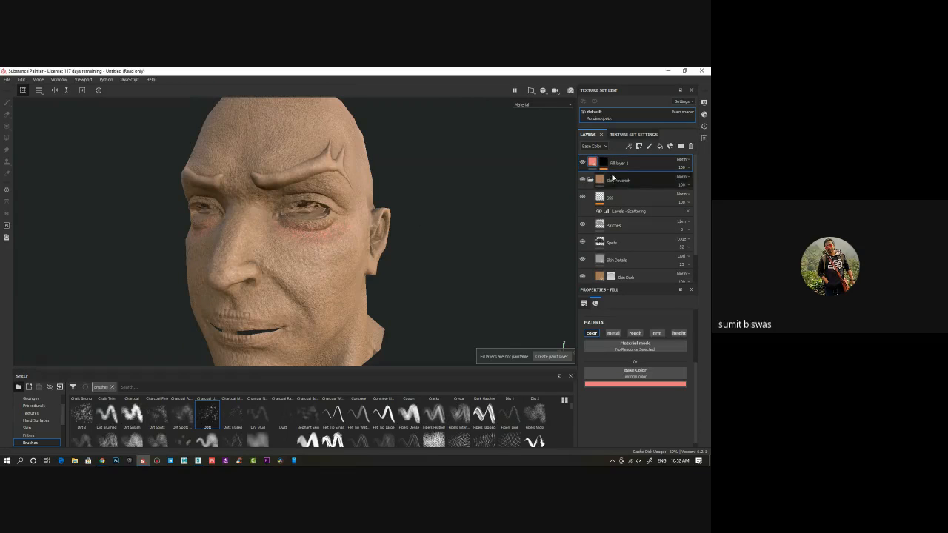
click(603, 163)
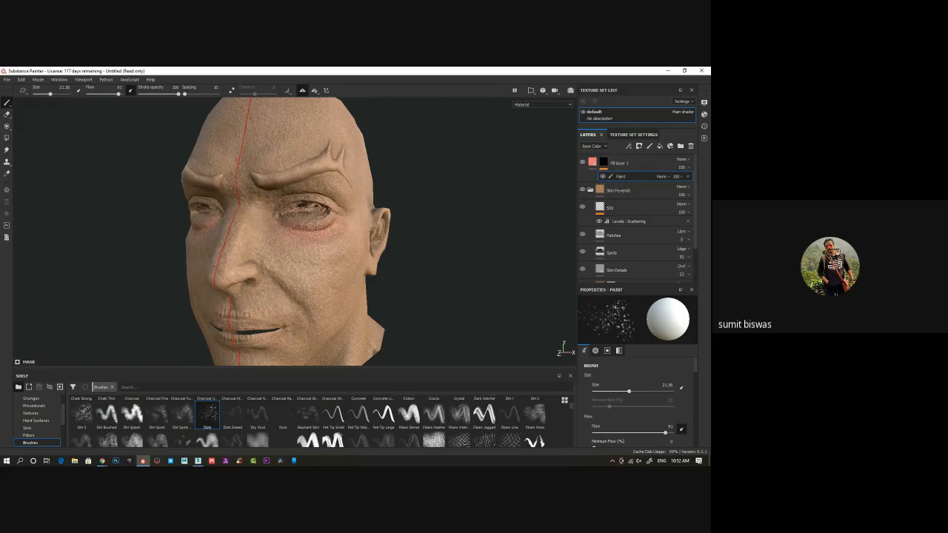
Paint the salmon-pink tint on the mask around the eyes and over the nose, lips and ears
mouse_move(304, 210)
mouse_down()
mouse_move(319, 213)
mouse_move(289, 224)
mouse_up()
mouse_move(241, 284)
mouse_down()
mouse_move(267, 289)
mouse_move(246, 279)
mouse_up()
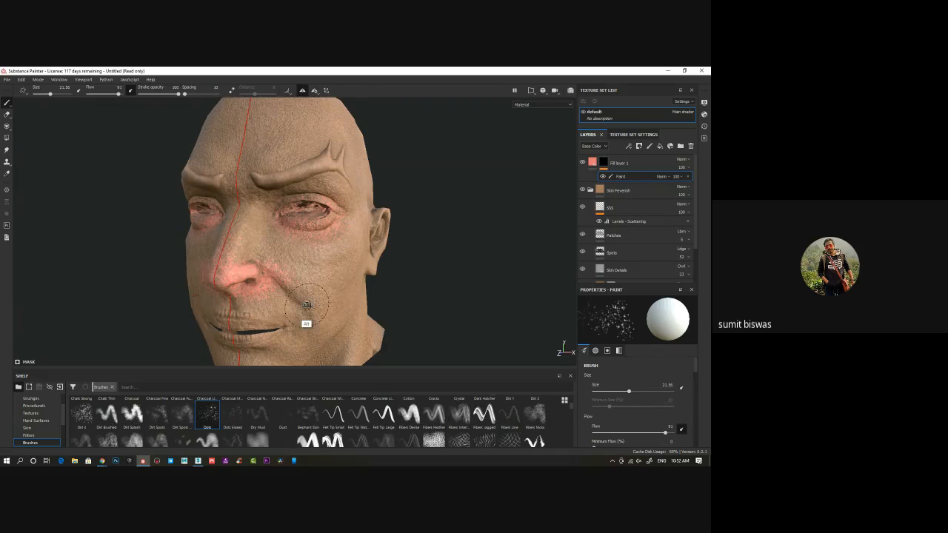
alt+drag(307, 305, 315, 278)
mouse_move(270, 319)
mouse_down()
mouse_move(265, 329)
mouse_move(254, 323)
mouse_move(267, 336)
mouse_move(345, 303)
mouse_move(244, 334)
mouse_up()
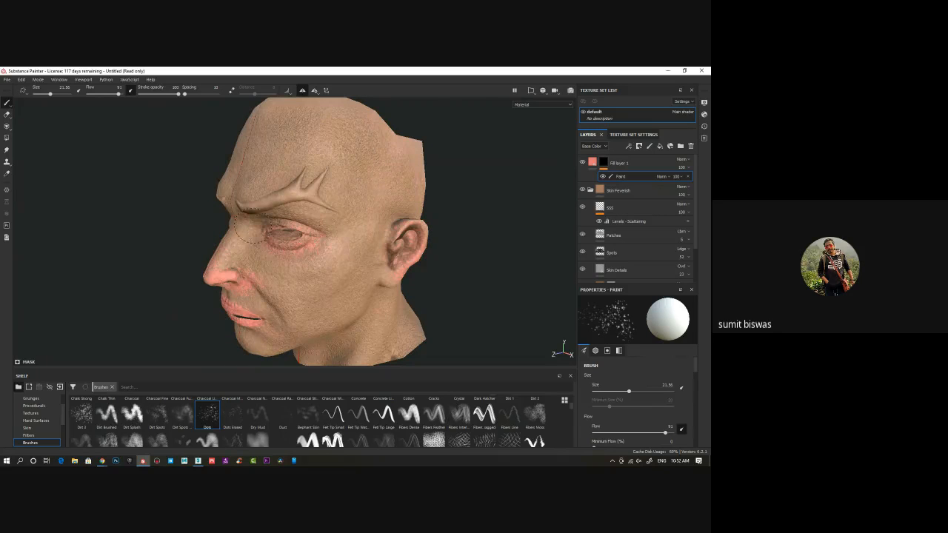
mouse_move(305, 254)
alt+mouse_down()
mouse_move(359, 248)
mouse_move(337, 240)
alt+mouse_up()
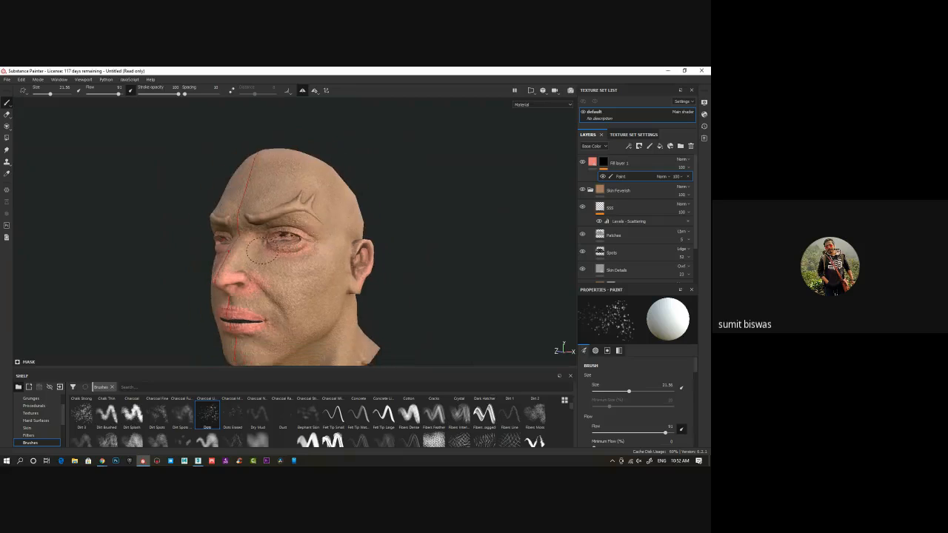
alt+middle_drag(262, 252, 251, 221)
alt+drag(326, 263, 311, 261)
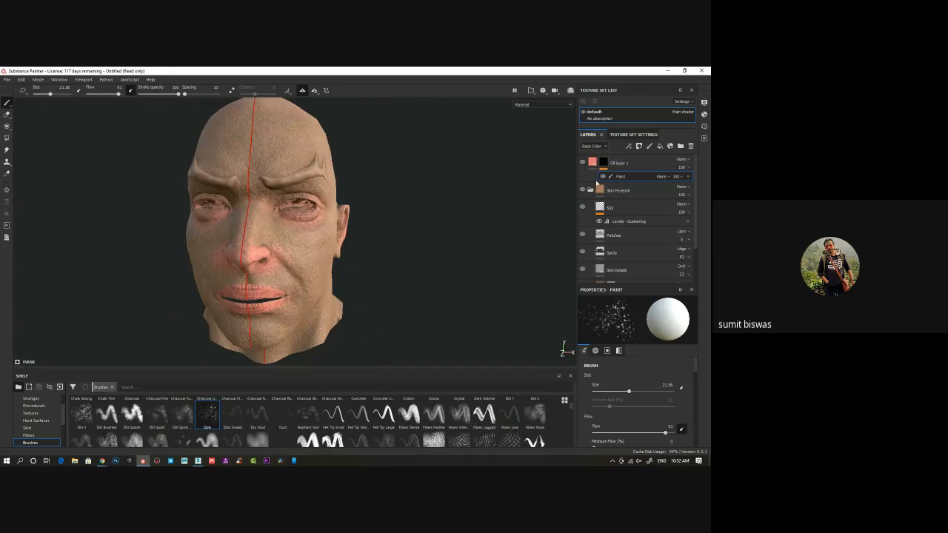
Darken the salmon-pink fill layer's base color to a muted red and lower the layer's opacity to about 73
click(592, 162)
click(633, 385)
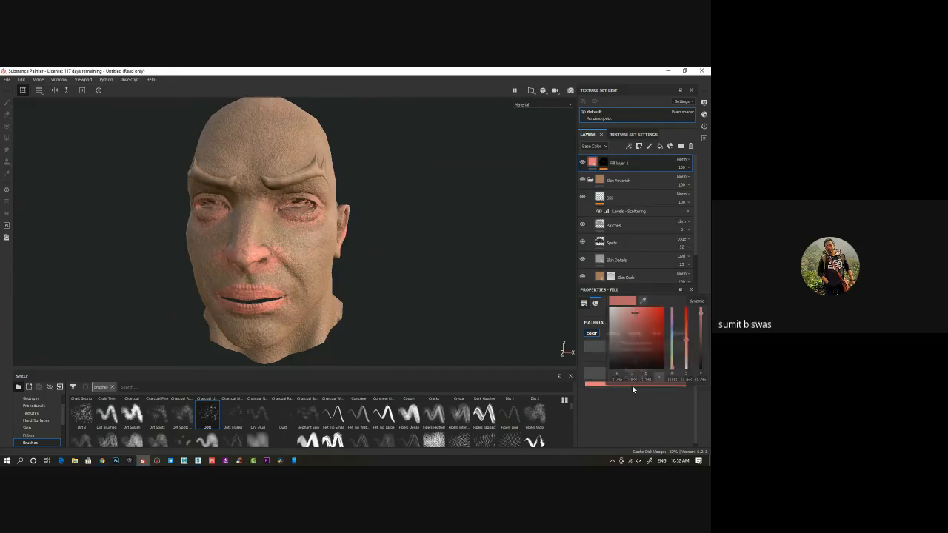
click(637, 320)
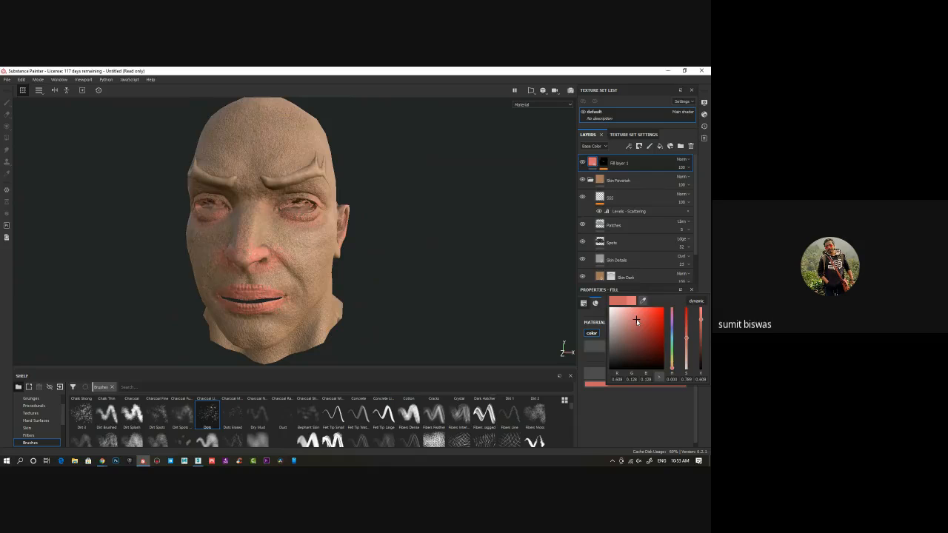
drag(638, 325, 634, 327)
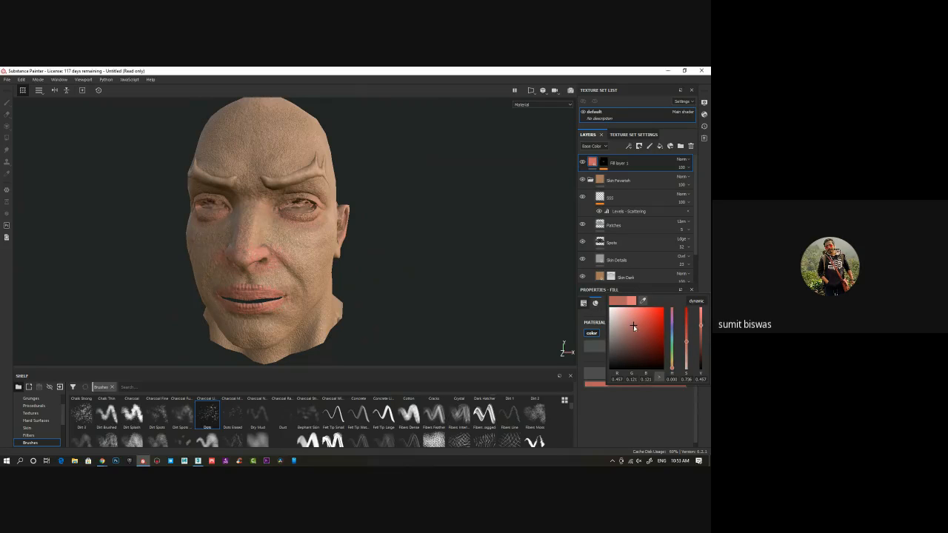
click(689, 169)
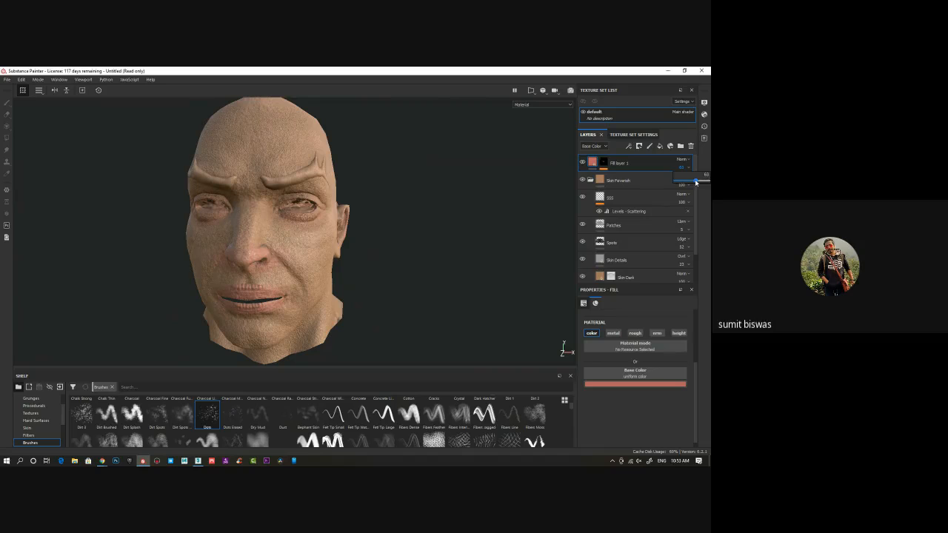
alt+drag(400, 262, 384, 287)
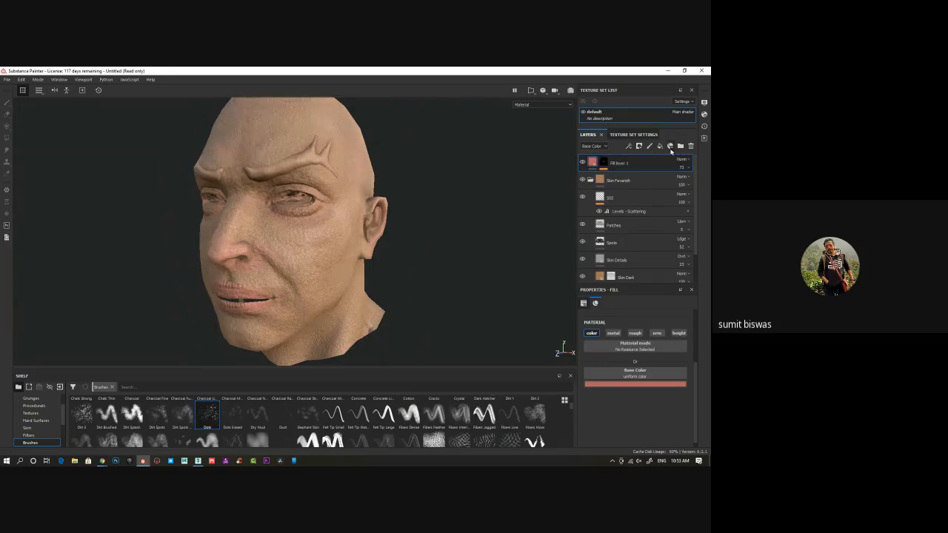
Add a new fill layer above the red one and limit it to the color channel
click(660, 148)
alt+middle_drag(348, 326, 350, 308)
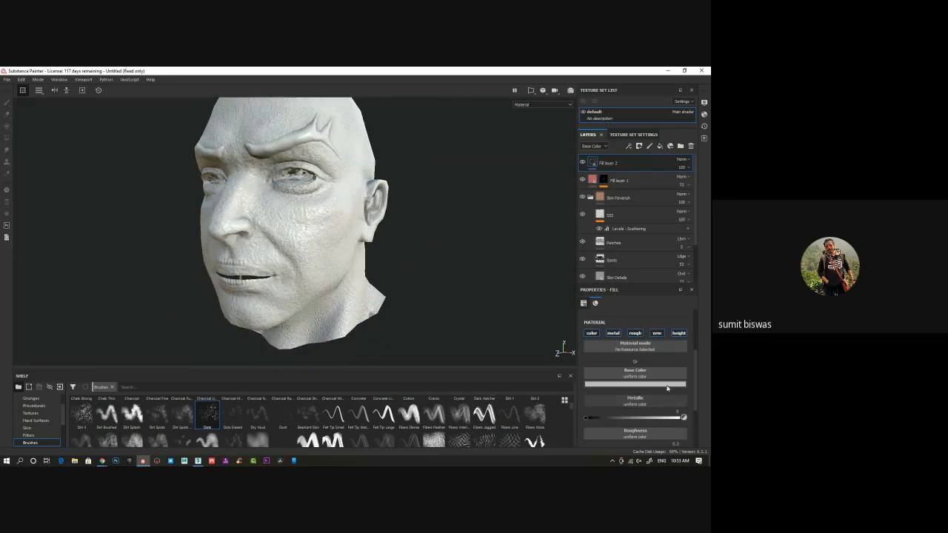
click(592, 334)
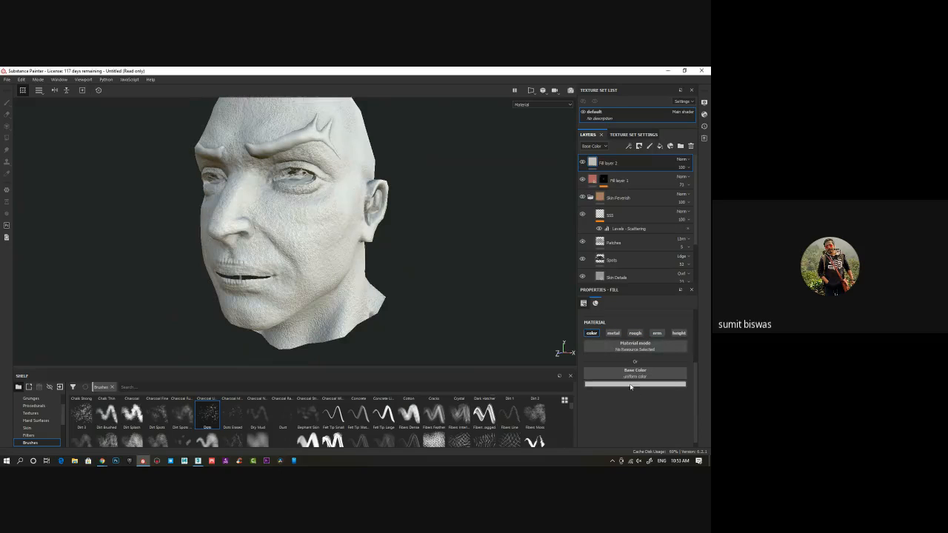
Hide the new fill layer and set its base color to a desaturated greyish blue
click(630, 386)
click(583, 163)
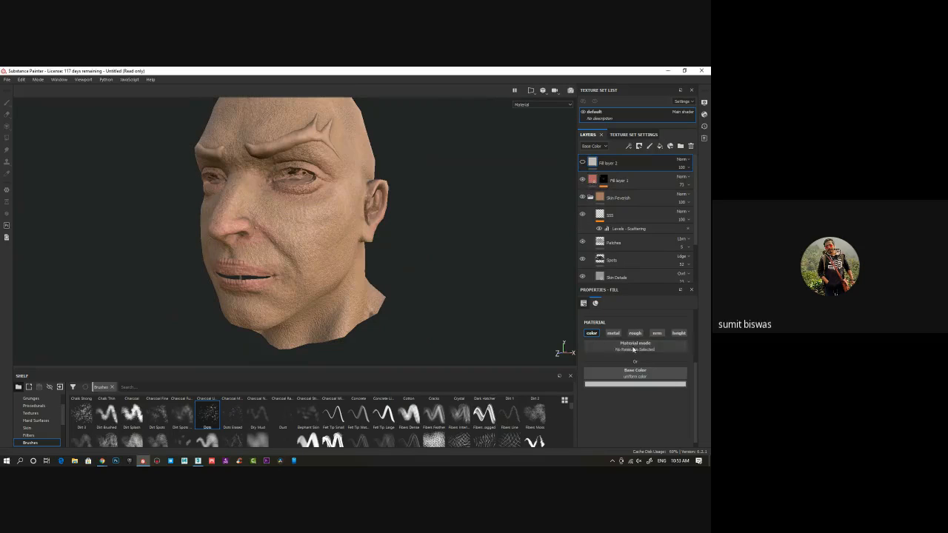
click(635, 384)
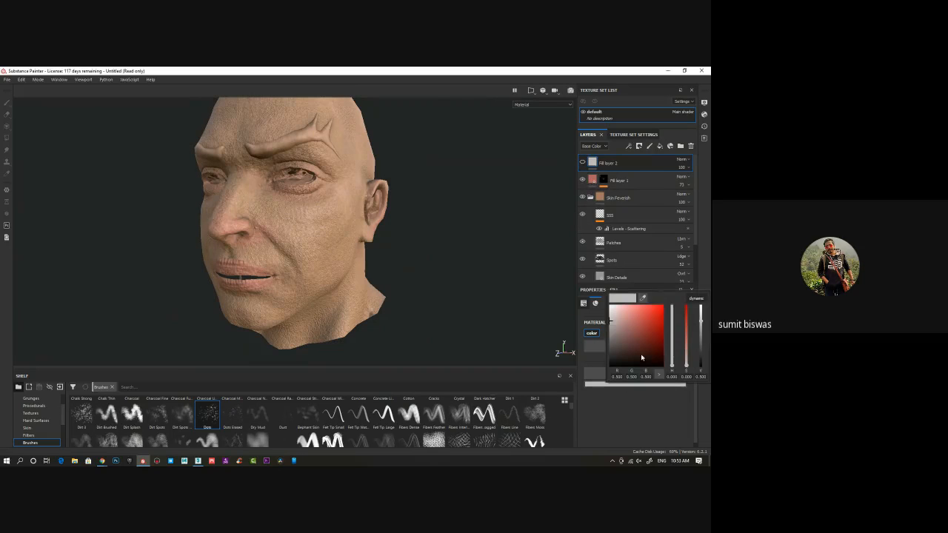
click(351, 255)
drag(676, 366, 675, 335)
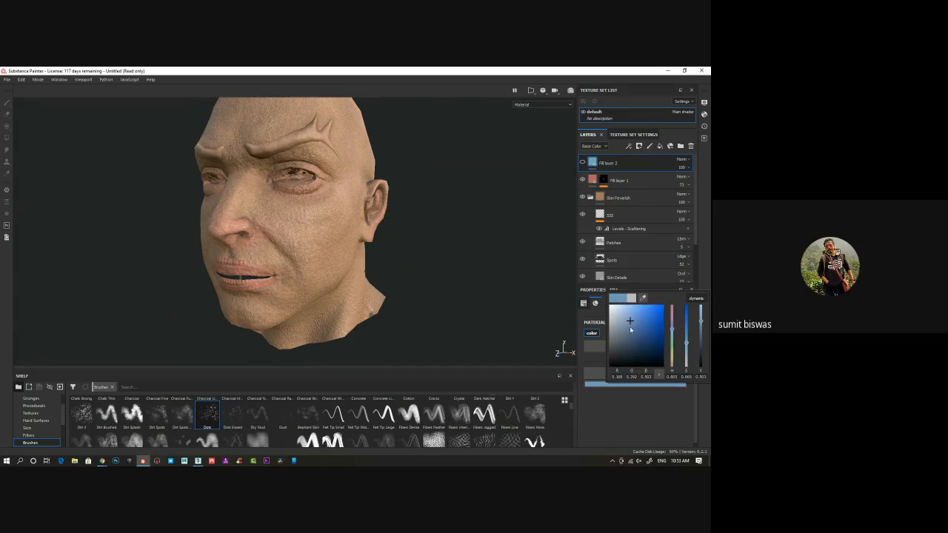
drag(629, 323, 620, 328)
Show the greyish-blue fill layer again and give it a black mask with a Paint effect
click(583, 163)
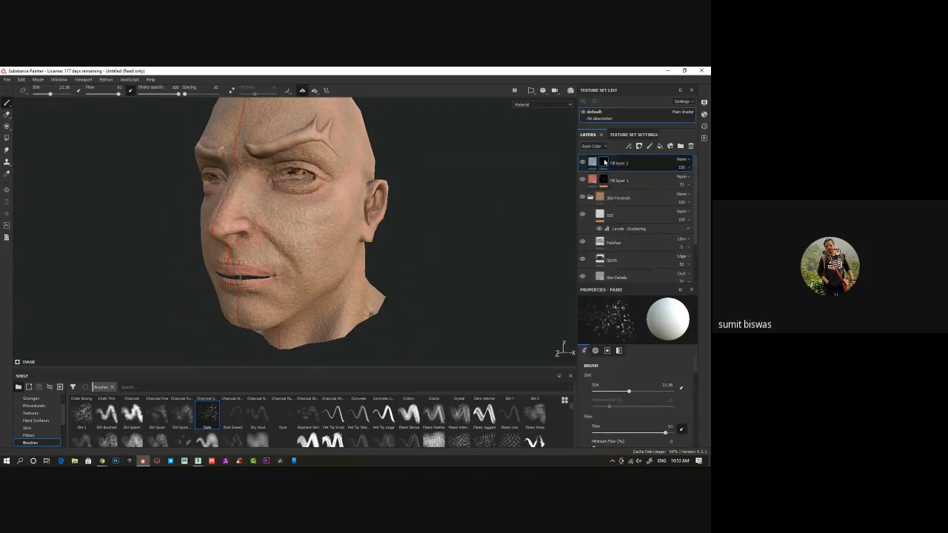
right_click(605, 162)
click(635, 315)
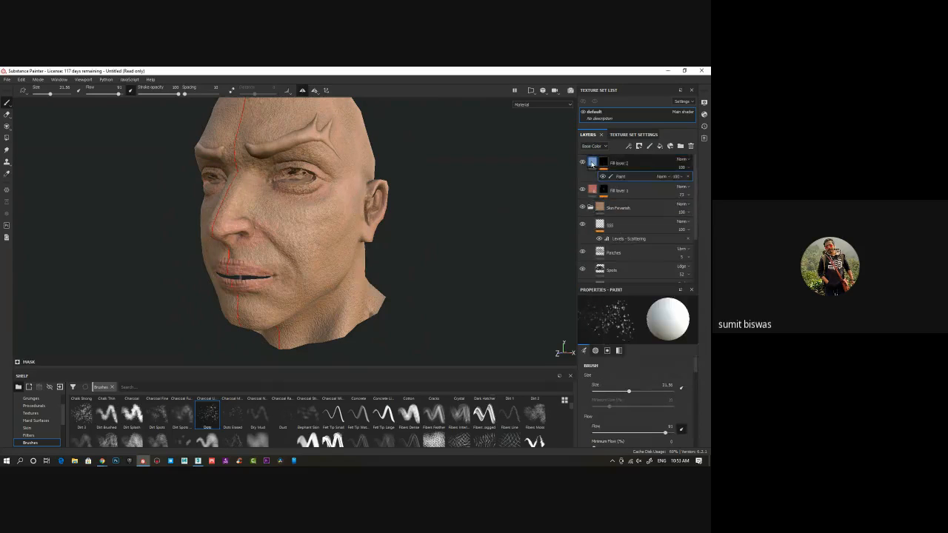
Paint the greyish-blue tint over the jaw, chin and lower cheeks on the mask with the Dots brush
mouse_move(363, 276)
alt+mouse_down()
mouse_move(393, 288)
mouse_move(390, 297)
mouse_move(336, 264)
mouse_move(342, 270)
alt+mouse_up()
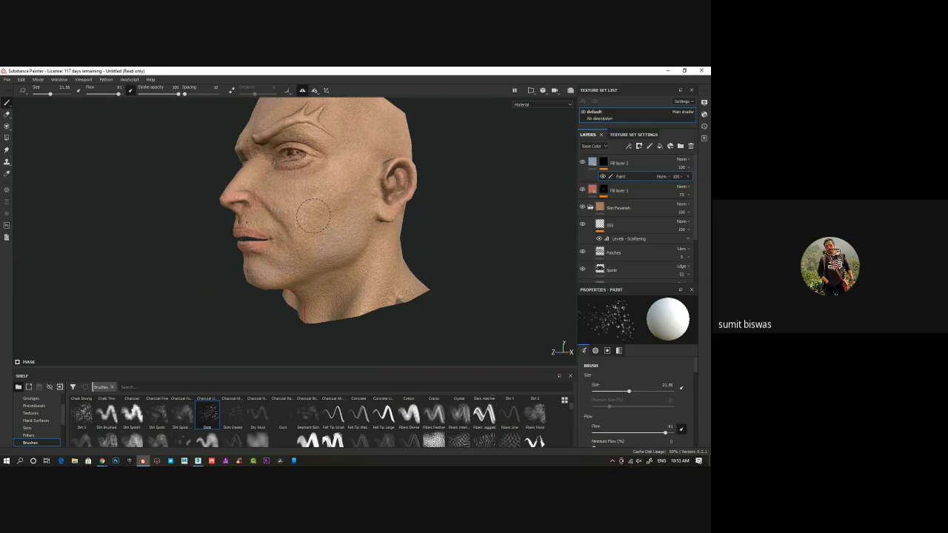
mouse_move(307, 214)
alt+mouse_down()
mouse_move(305, 235)
mouse_move(279, 236)
alt+mouse_up()
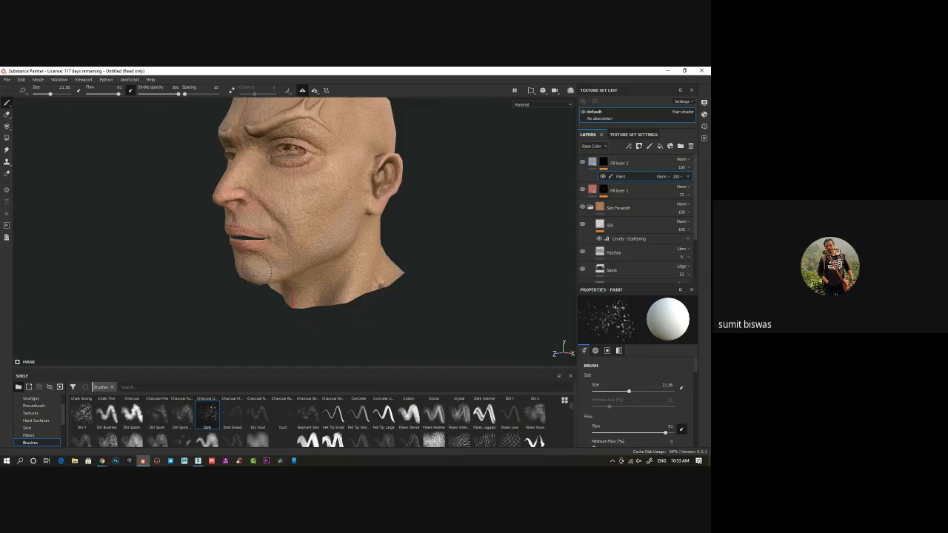
mouse_move(211, 316)
alt+mouse_down()
mouse_move(214, 275)
mouse_move(234, 276)
alt+mouse_up()
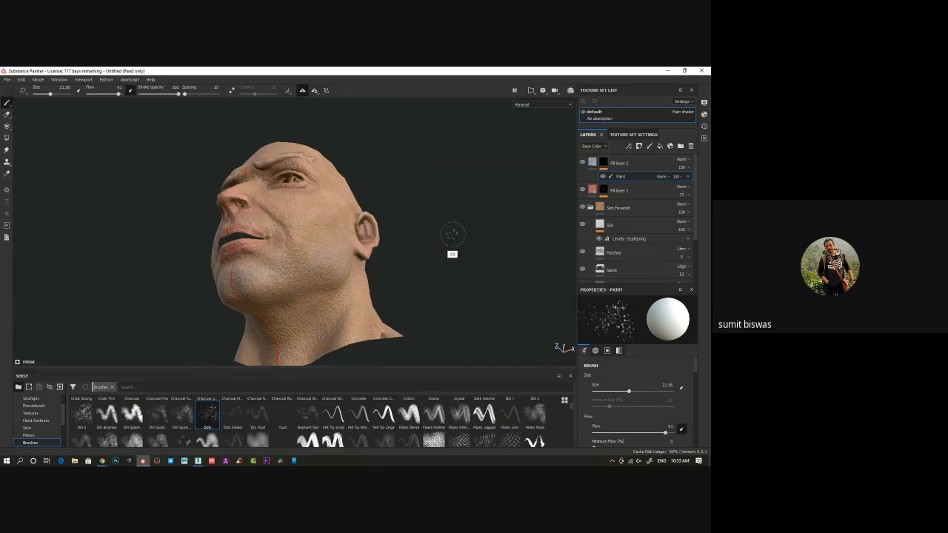
alt+drag(453, 254, 338, 272)
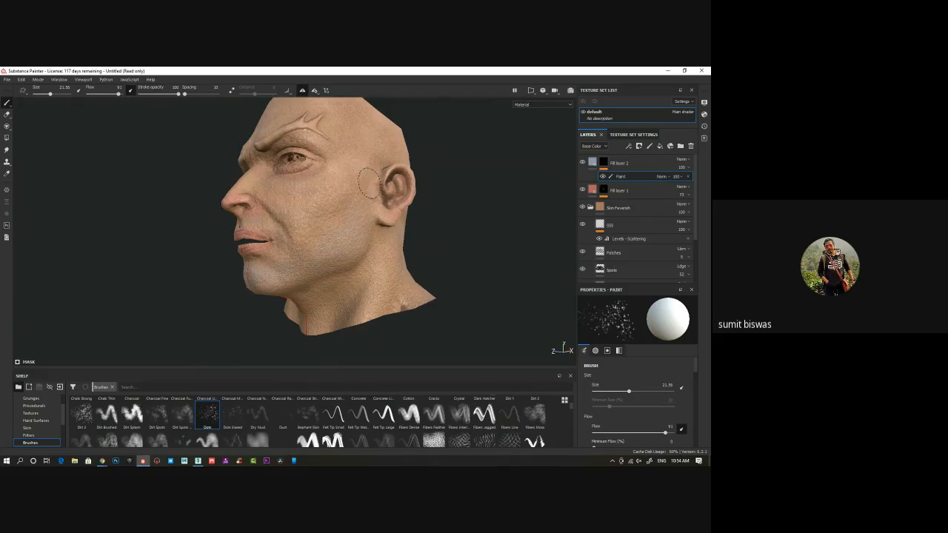
Paint the greyish-blue tint over the scalp's hair area and touch up the chin on the mask
mouse_move(474, 169)
alt+mouse_down()
mouse_move(458, 208)
mouse_move(381, 189)
mouse_move(329, 244)
mouse_move(326, 275)
alt+mouse_up()
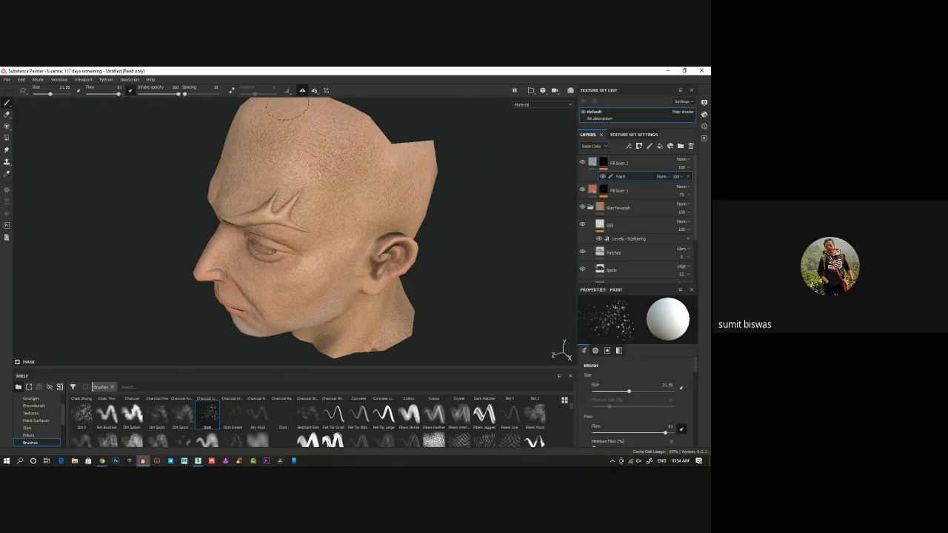
mouse_move(360, 205)
alt+mouse_down()
mouse_move(403, 205)
mouse_move(290, 170)
alt+mouse_up()
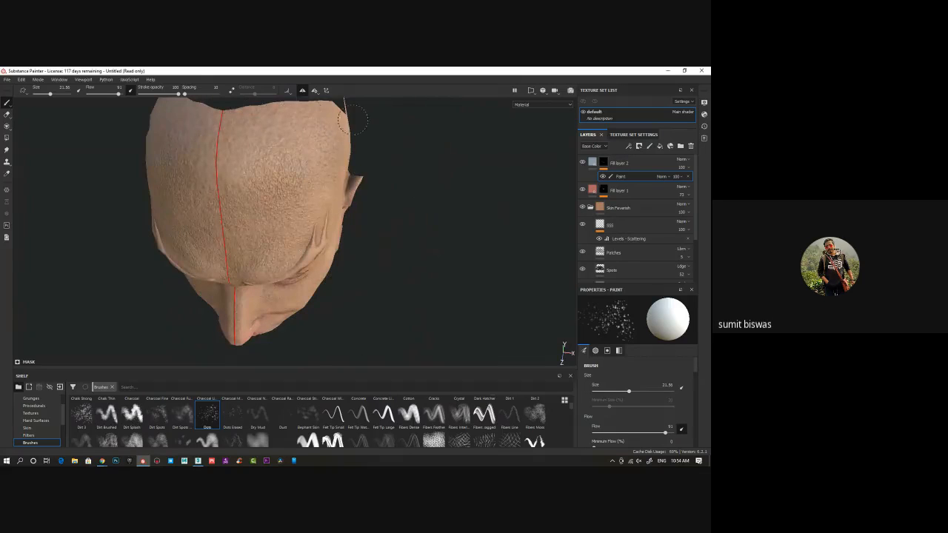
mouse_move(340, 126)
alt+mouse_down()
mouse_move(328, 170)
mouse_move(352, 148)
alt+mouse_up()
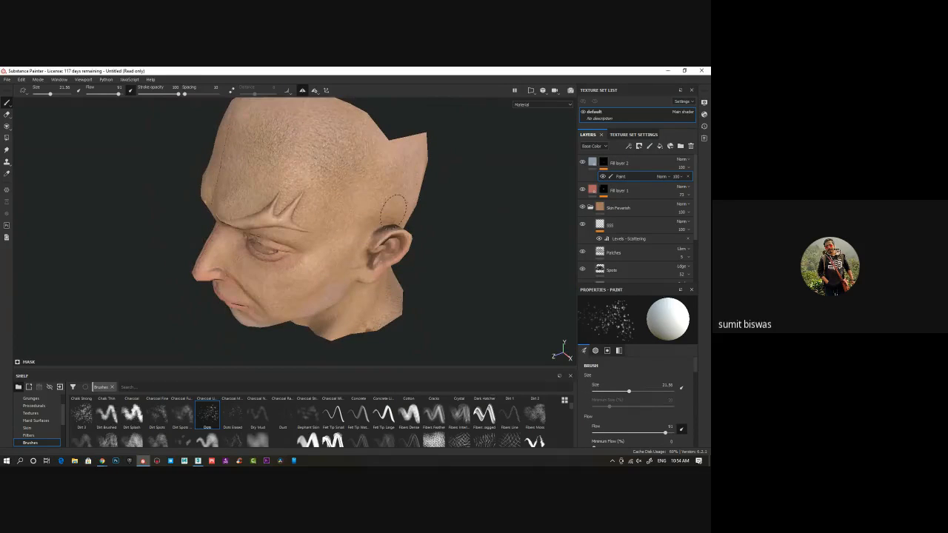
mouse_move(364, 279)
alt+mouse_down()
mouse_move(366, 253)
mouse_move(330, 244)
mouse_move(323, 277)
mouse_move(274, 226)
alt+mouse_up()
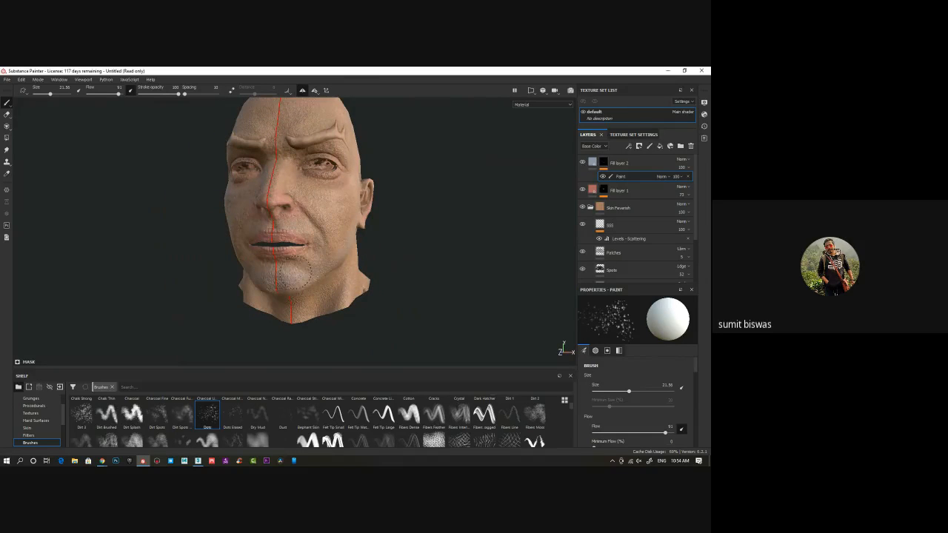
mouse_move(400, 275)
alt+mouse_down()
mouse_move(341, 240)
mouse_move(328, 245)
mouse_move(322, 288)
alt+mouse_up()
alt+middle_drag(322, 288, 301, 282)
Darken the greyish-blue fill layer's base color slightly and lower the layer's opacity to about 76
click(594, 163)
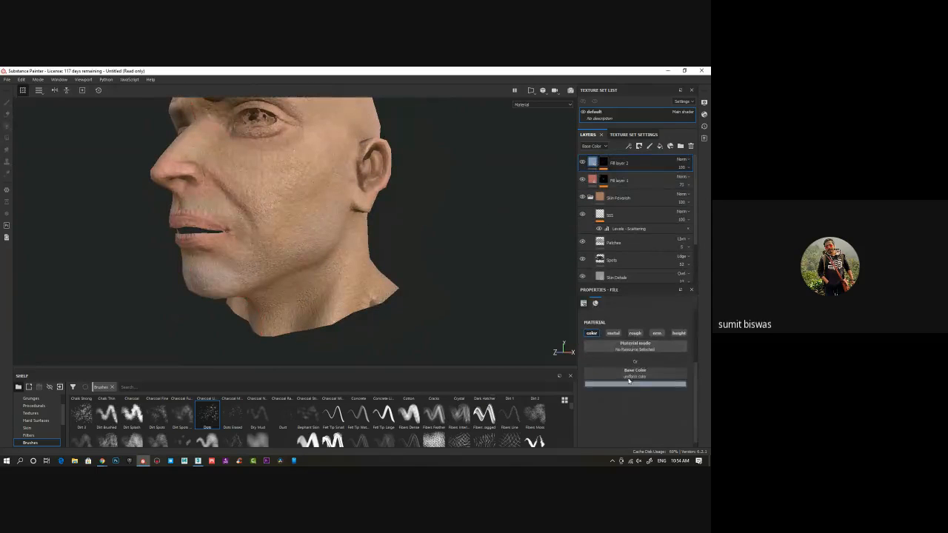
click(626, 384)
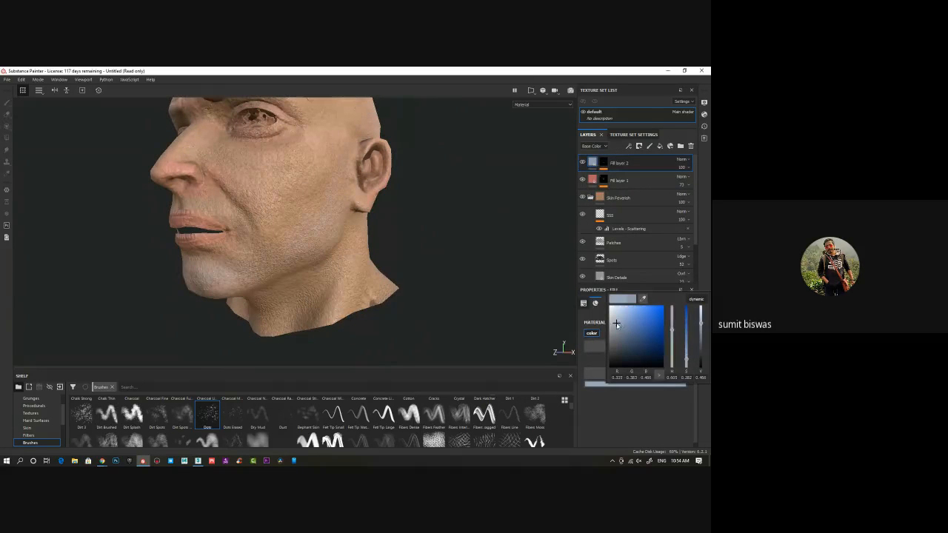
drag(619, 326, 615, 331)
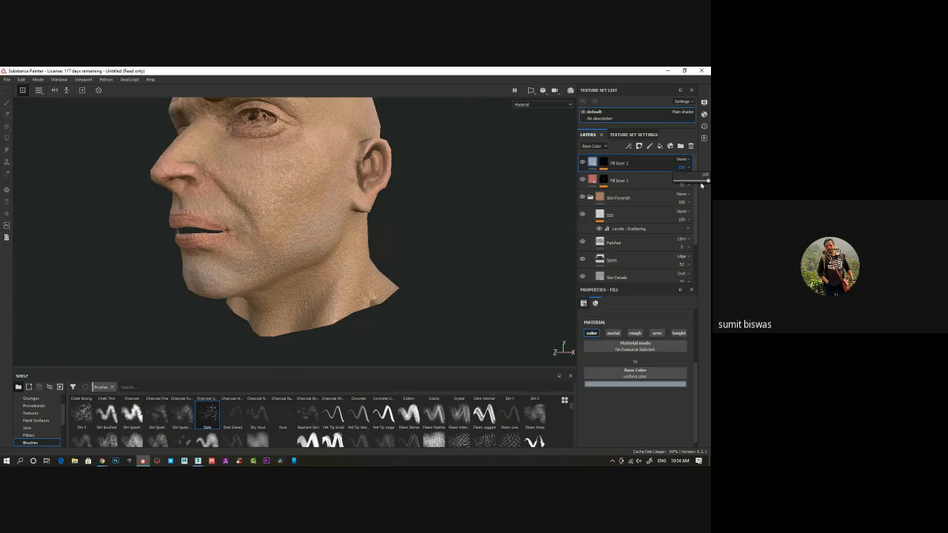
drag(691, 170, 706, 182)
alt+drag(360, 275, 293, 275)
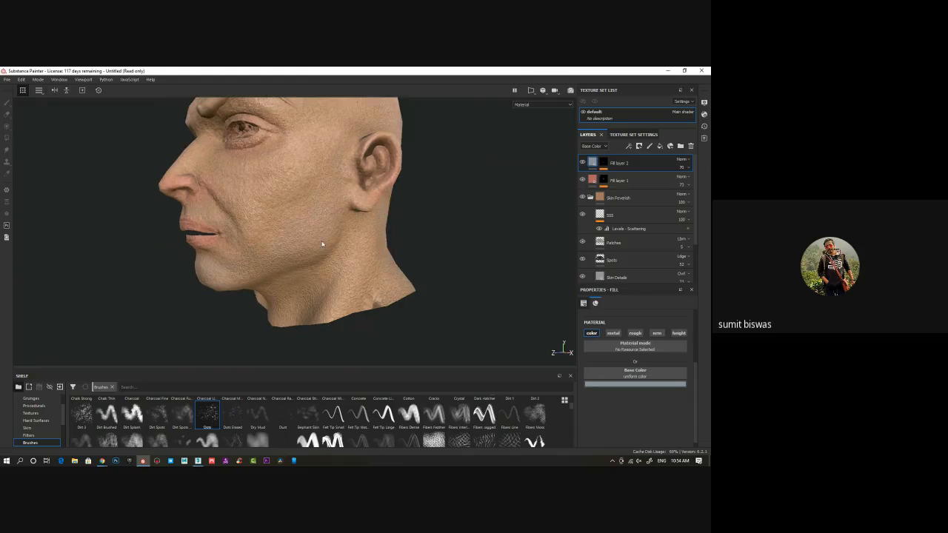
alt+drag(319, 186, 279, 272)
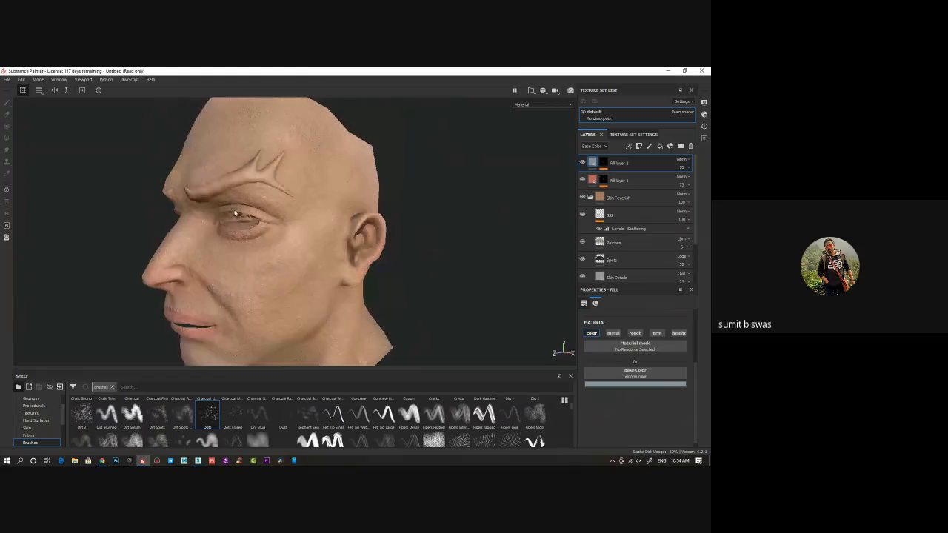
alt+drag(238, 241, 321, 196)
alt+drag(230, 159, 286, 246)
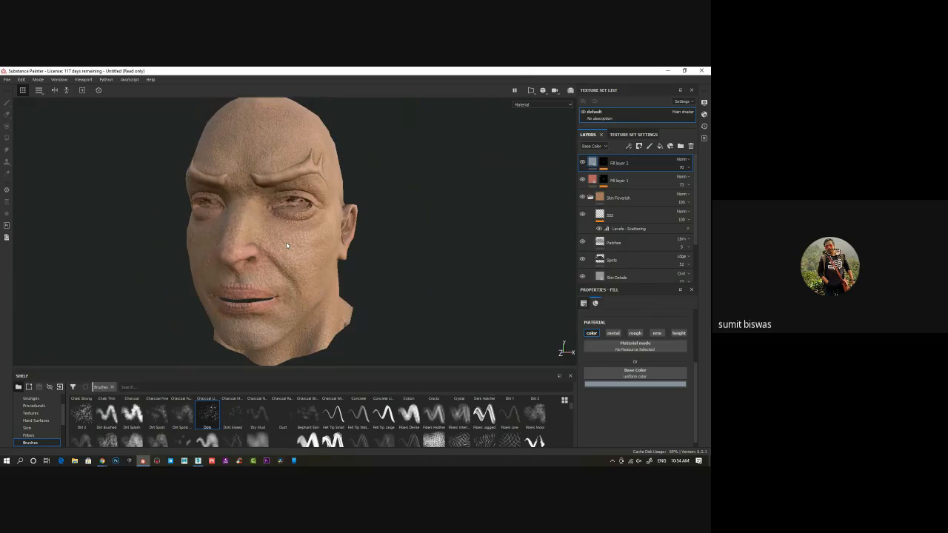
Examine the greyish-blue and red skin tinting on the face from several angles and enlarge the shelf area
alt+drag(218, 173, 288, 242)
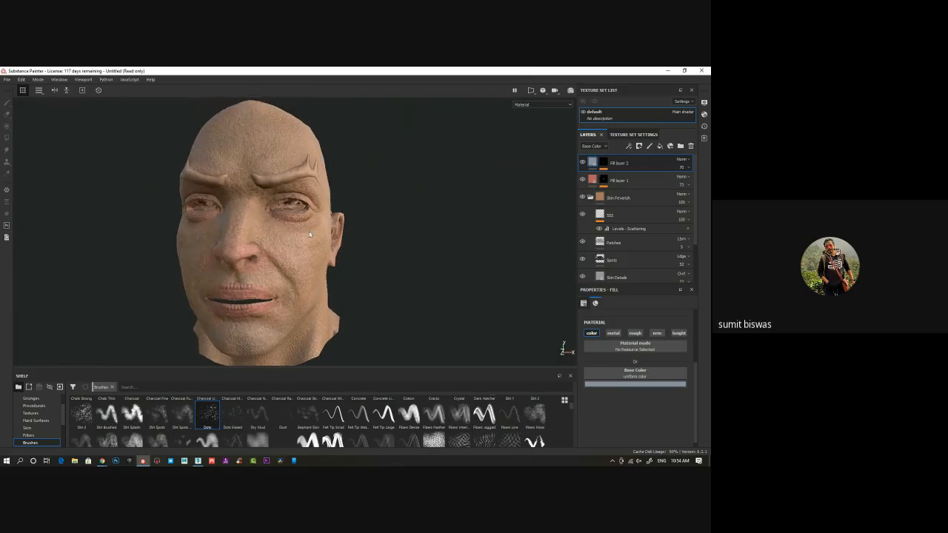
alt+drag(404, 265, 297, 274)
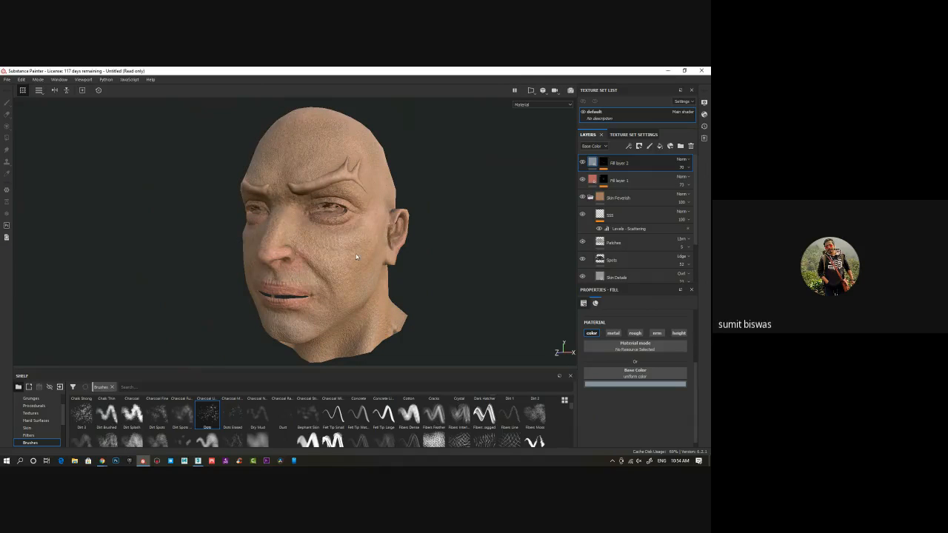
alt+drag(339, 256, 267, 214)
alt+middle_drag(284, 273, 287, 252)
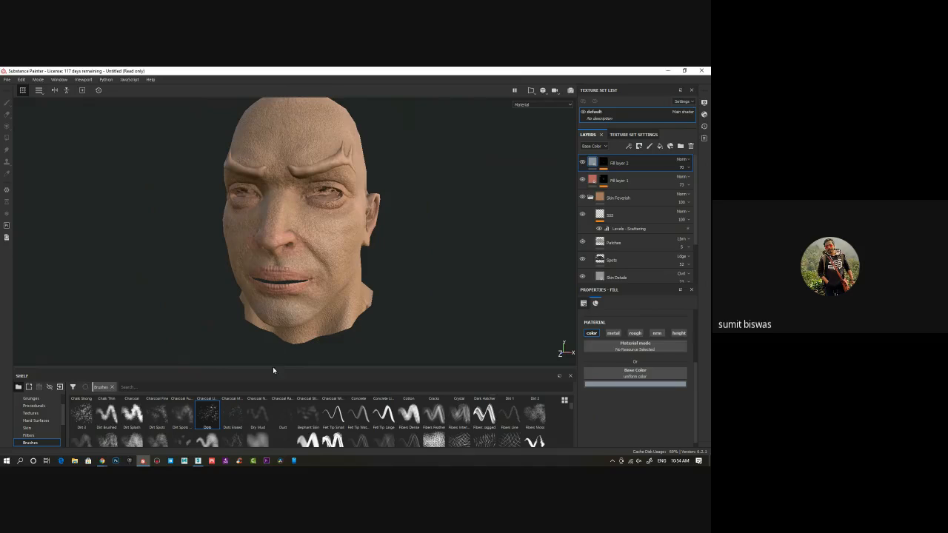
drag(271, 369, 269, 349)
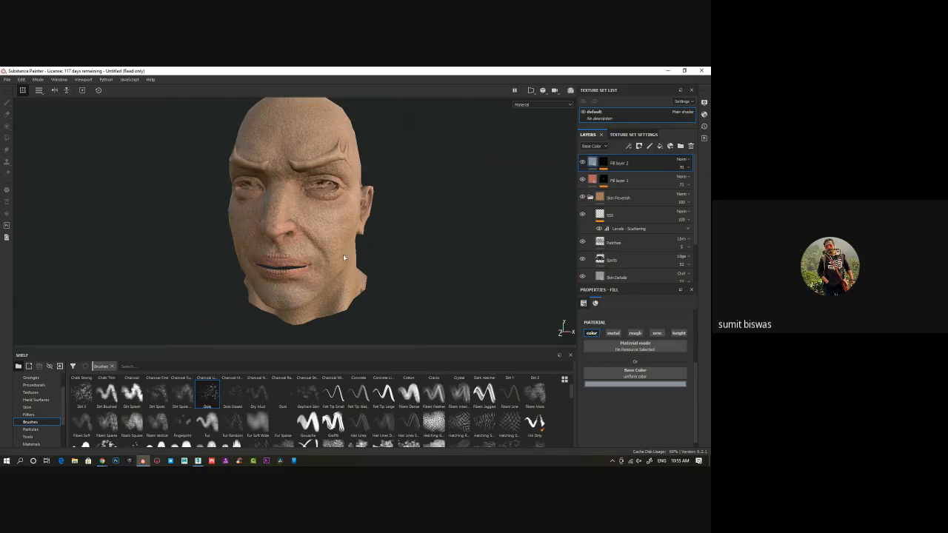
alt+drag(343, 254, 241, 201)
alt+drag(333, 228, 344, 219)
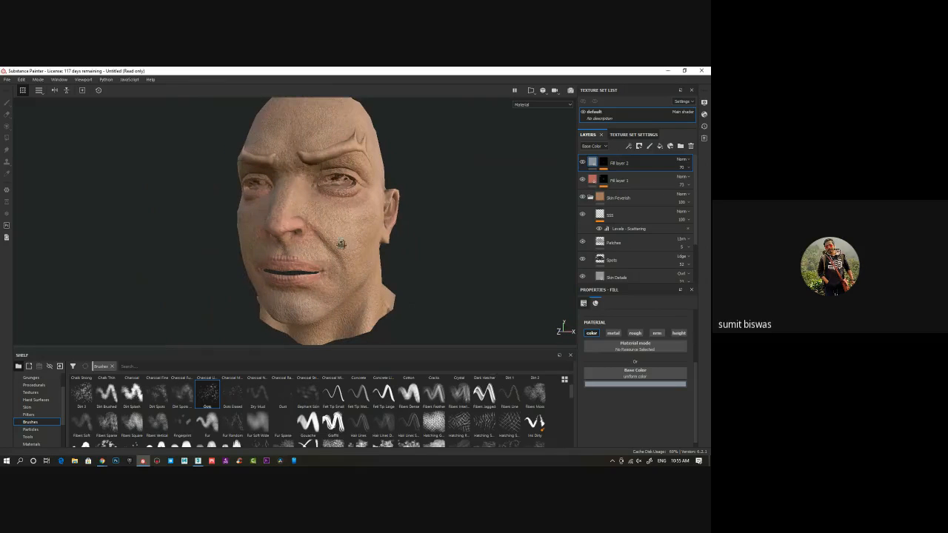
Add a fill layer above the others with a brown base color and keep only its color channel active
click(660, 146)
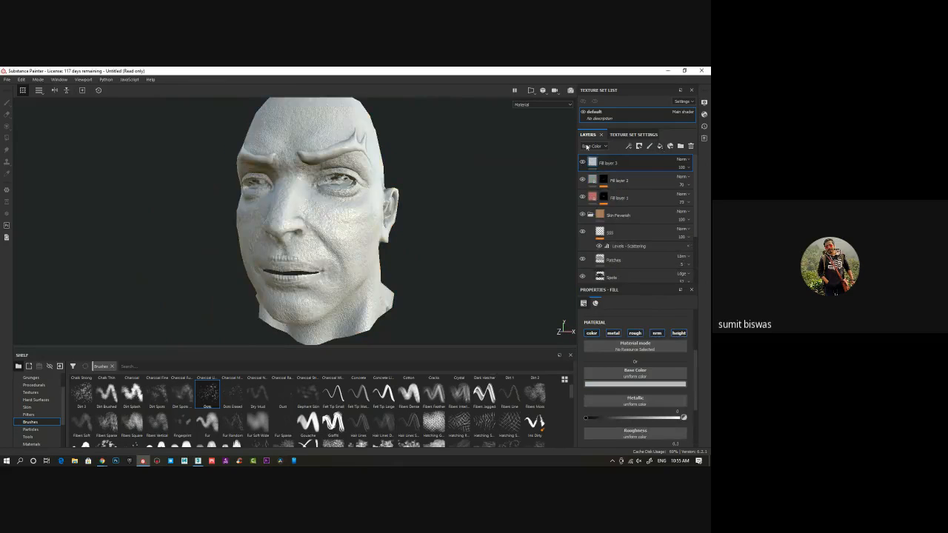
click(622, 385)
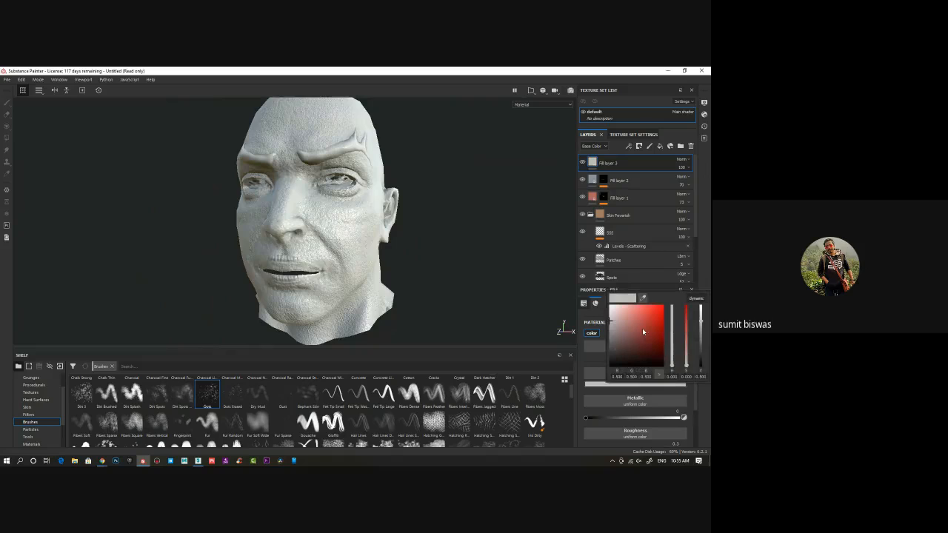
click(642, 328)
click(673, 363)
drag(673, 362, 640, 342)
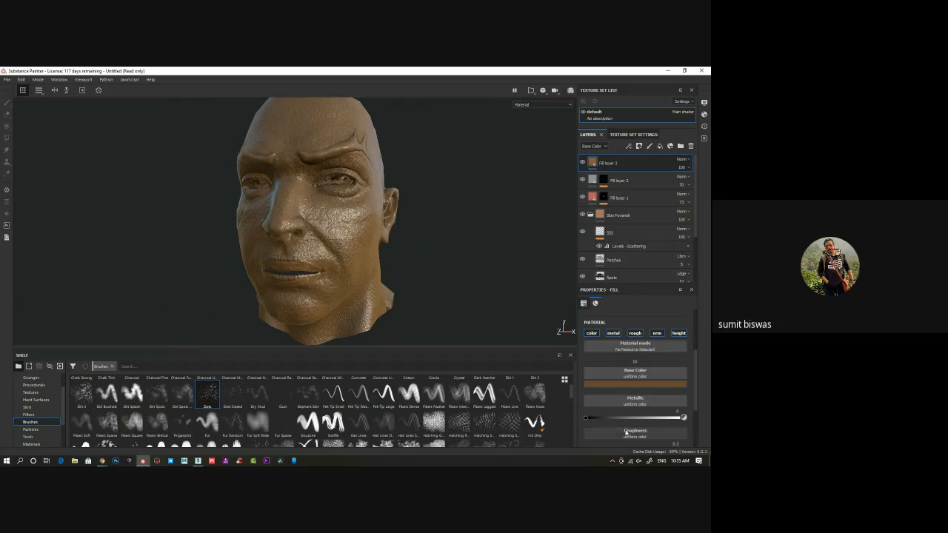
click(592, 333)
Give the brown fill layer a black mask with a Paint effect on it
right_click(593, 162)
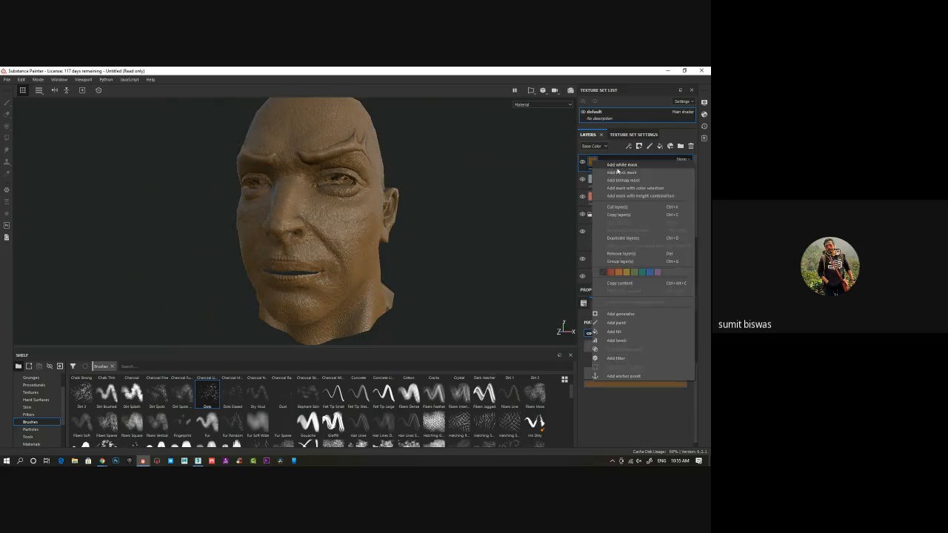
click(610, 173)
right_click(605, 162)
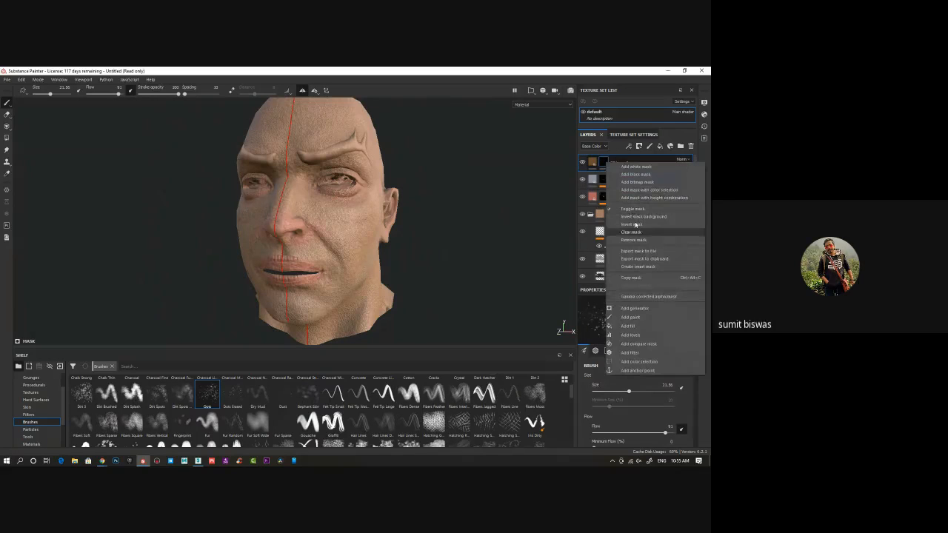
click(631, 317)
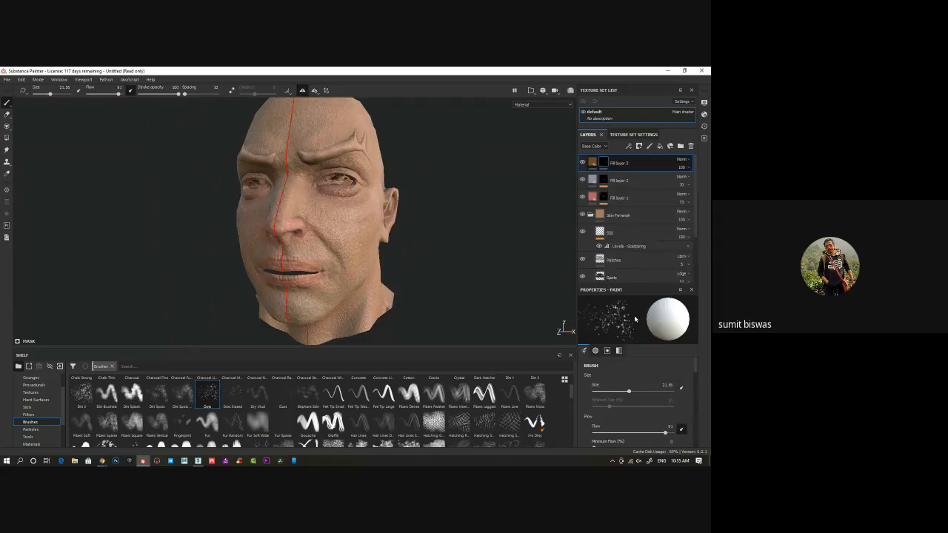
Turn off symmetry and paint scattered brown spots over both cheeks and the brow on the mask with the Dots brush
click(303, 93)
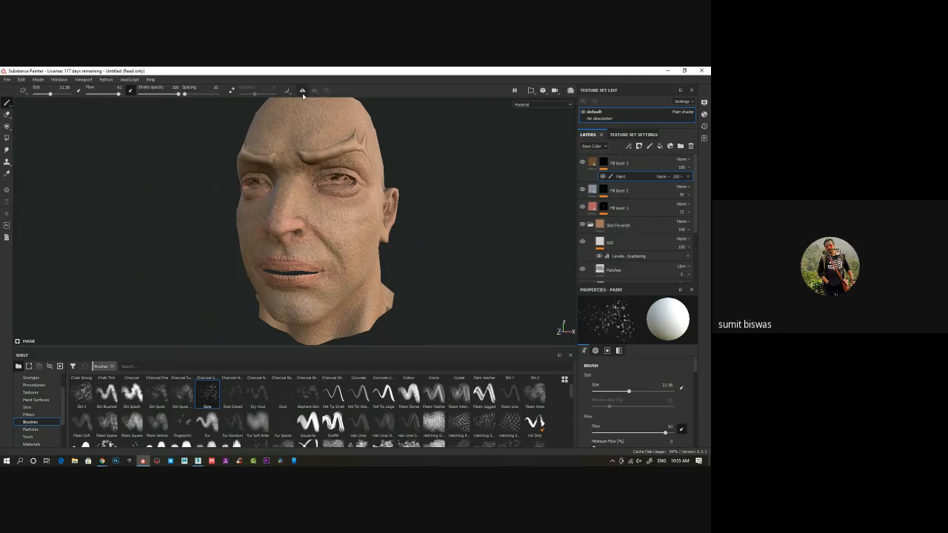
alt+drag(294, 241, 301, 199)
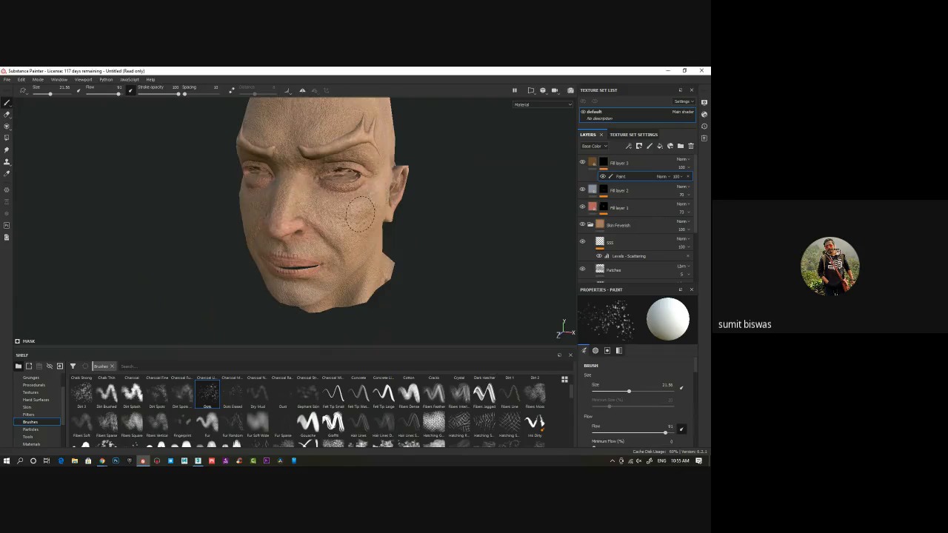
alt+drag(369, 222, 407, 201)
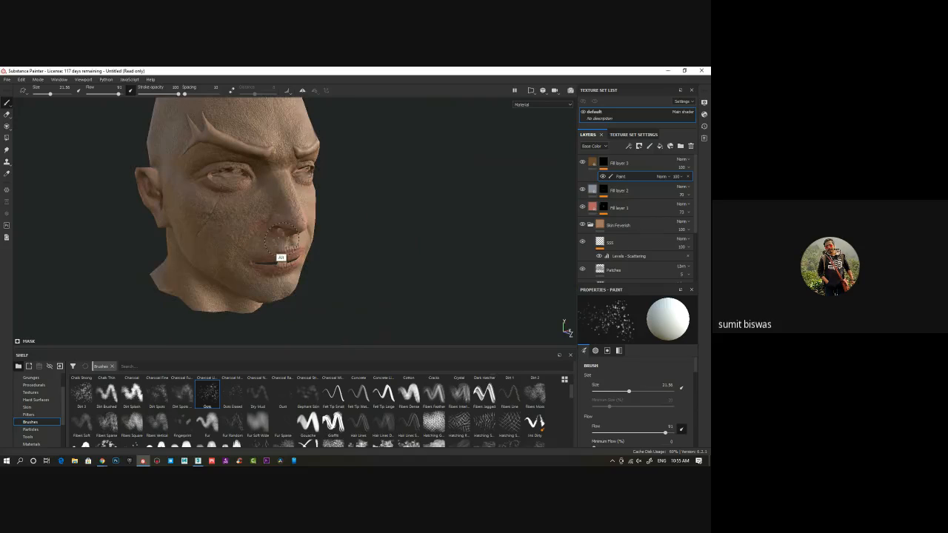
alt+drag(281, 257, 306, 189)
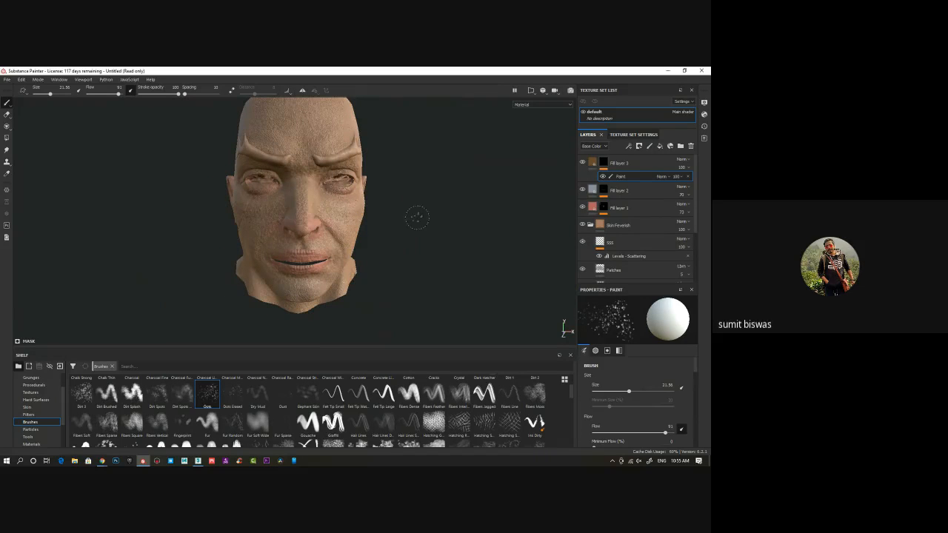
alt+drag(421, 233, 363, 207)
alt+right_drag(363, 208, 390, 238)
mouse_move(390, 237)
alt+mouse_down()
mouse_move(378, 265)
mouse_move(394, 249)
mouse_move(349, 197)
mouse_move(341, 224)
mouse_move(352, 210)
mouse_move(383, 228)
mouse_move(343, 227)
alt+mouse_up()
alt+middle_drag(372, 248, 390, 265)
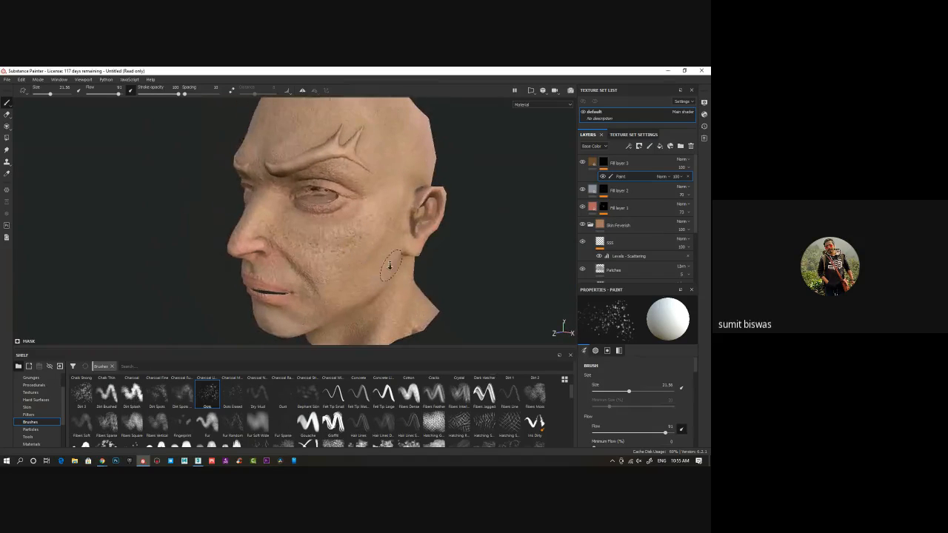
alt+drag(390, 265, 293, 148)
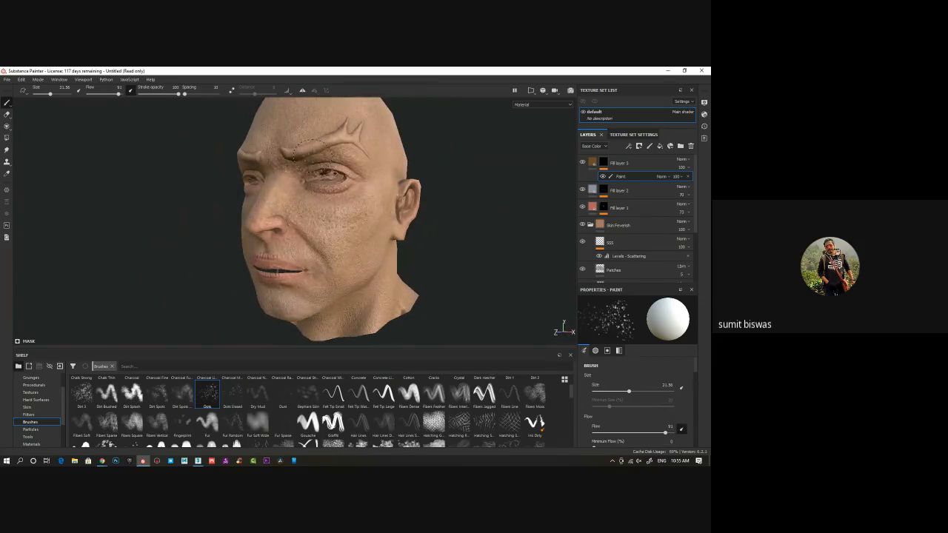
click(634, 134)
scroll(608, 215, down, 3)
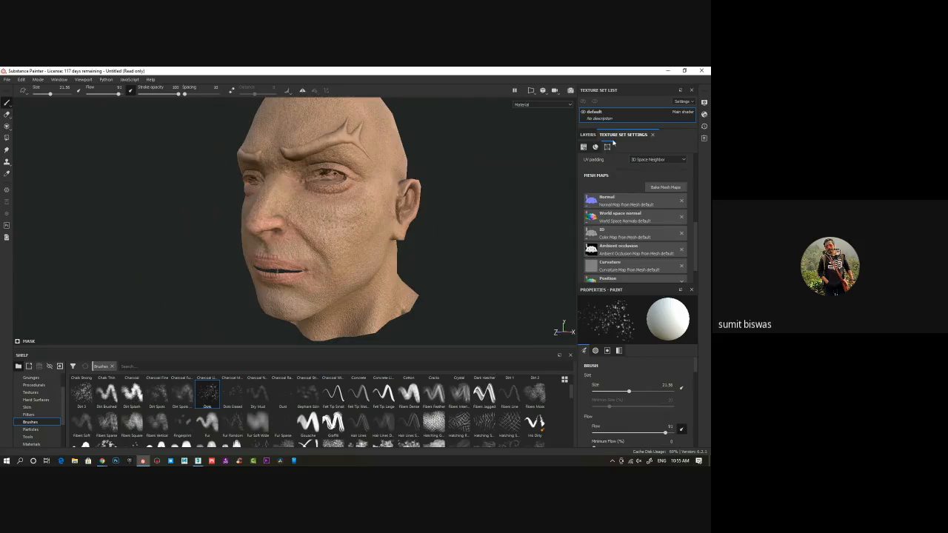
click(588, 134)
Add the Human Female 30s Face #06 skin material as a new layer at the top of the stack
mouse_move(352, 229)
alt+mouse_down()
mouse_move(322, 228)
mouse_move(430, 229)
mouse_move(273, 206)
mouse_move(321, 244)
alt+mouse_up()
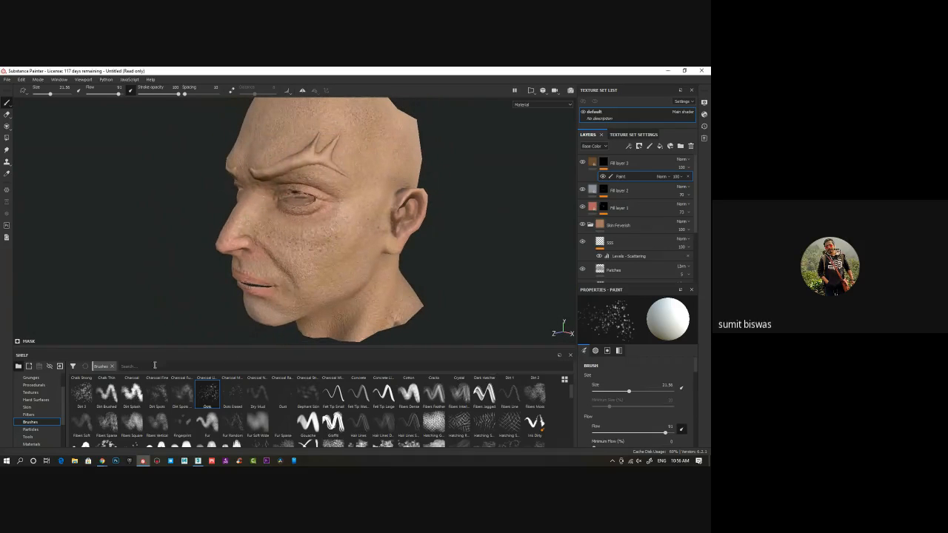
click(27, 407)
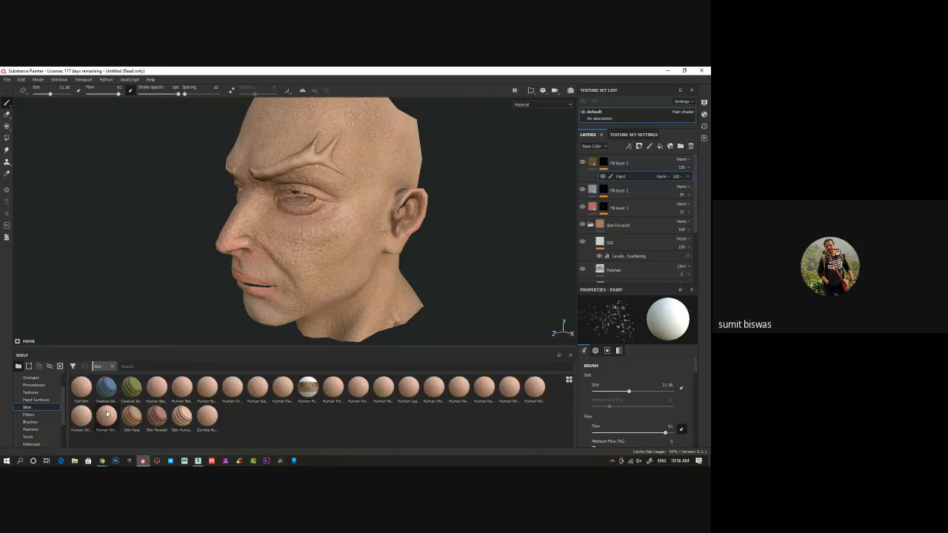
drag(308, 386, 625, 159)
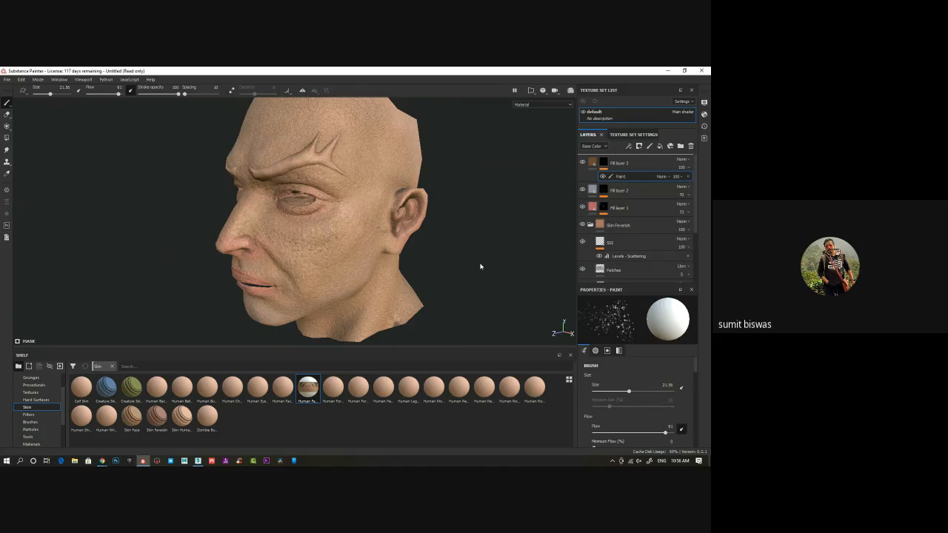
alt+drag(482, 266, 571, 214)
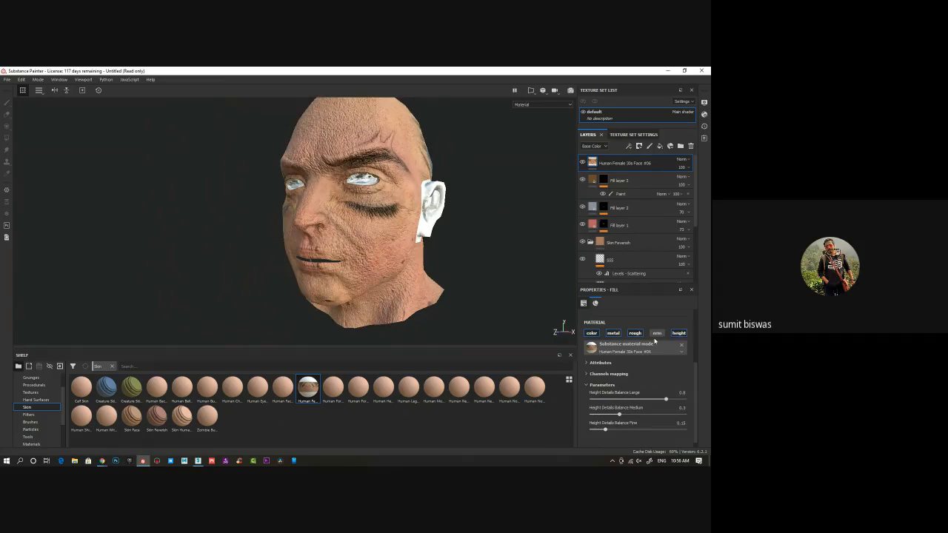
Turn off the face material's height, roughness and metallic channels so it affects only color
click(680, 334)
click(635, 333)
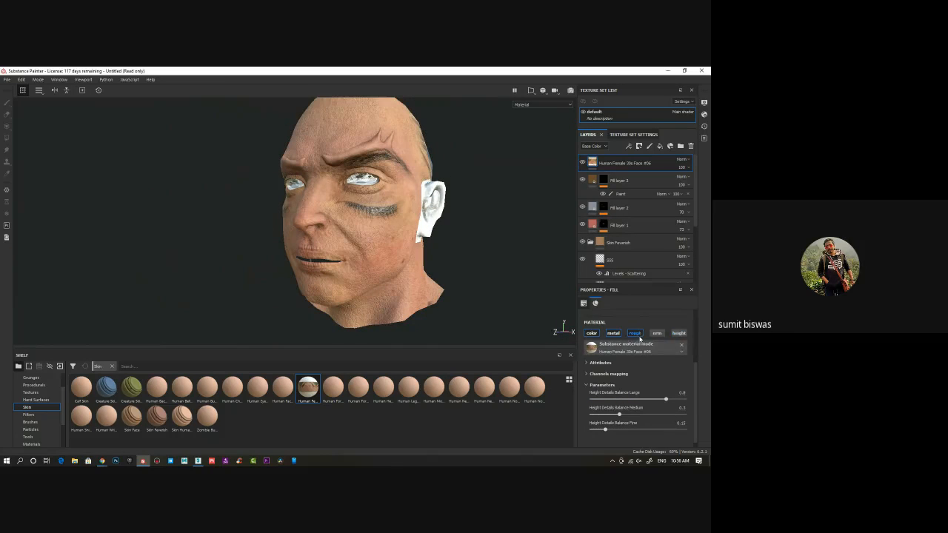
alt+drag(338, 291, 353, 324)
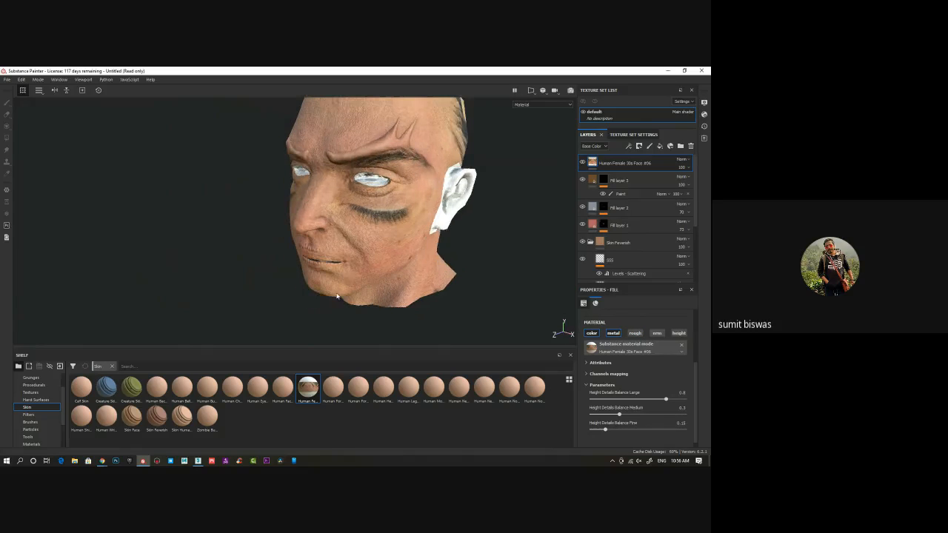
scroll(354, 304, up, 2)
alt+drag(368, 290, 343, 237)
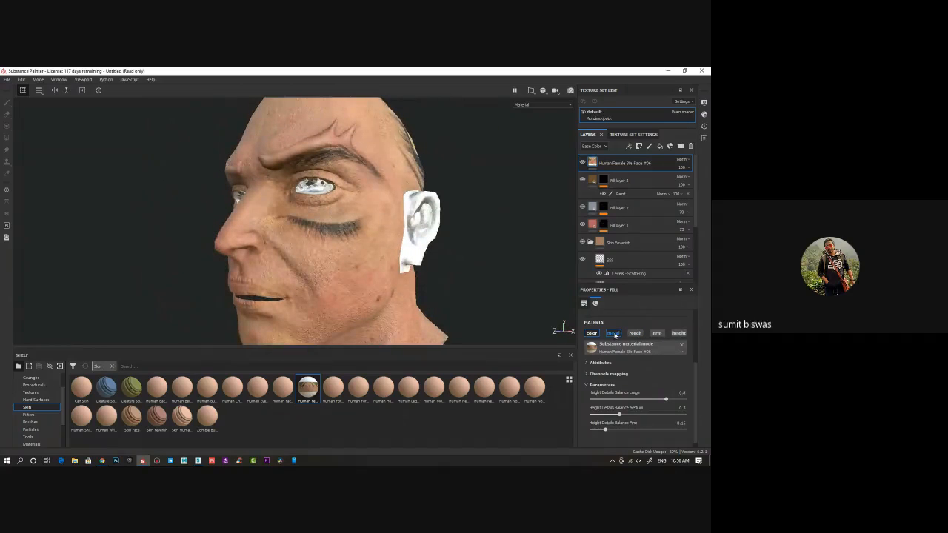
alt+drag(482, 295, 382, 251)
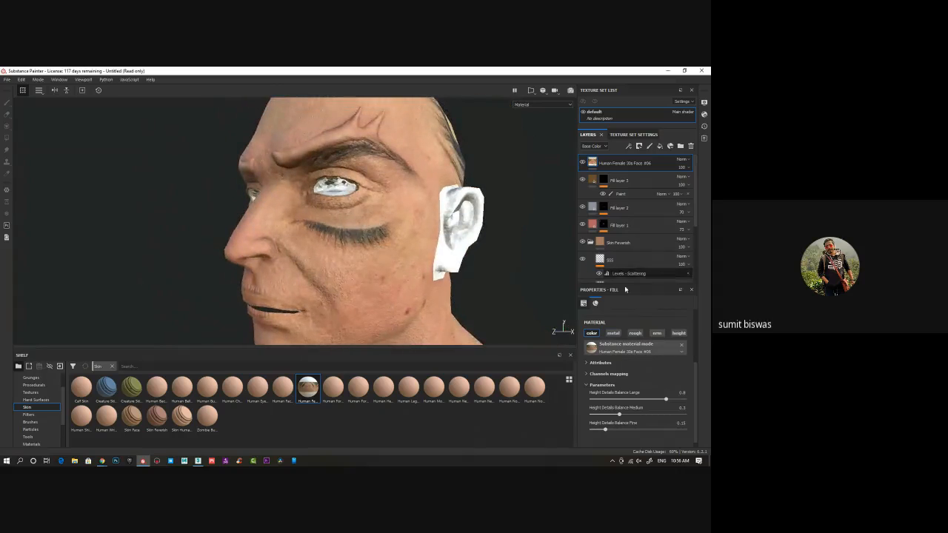
Set the face material's Height Details Balance Large to 0.73 and expand its channels mapping settings
scroll(648, 388, down, 1)
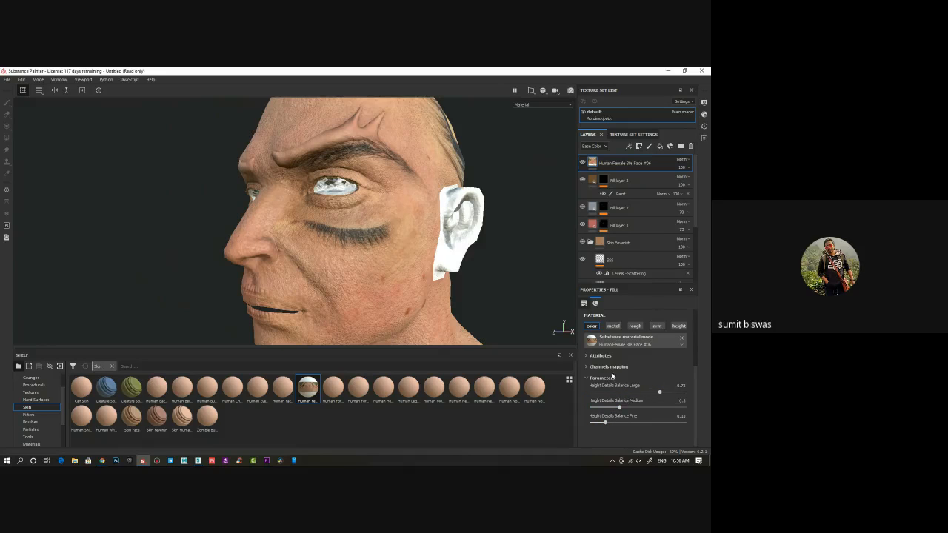
click(587, 356)
click(587, 356)
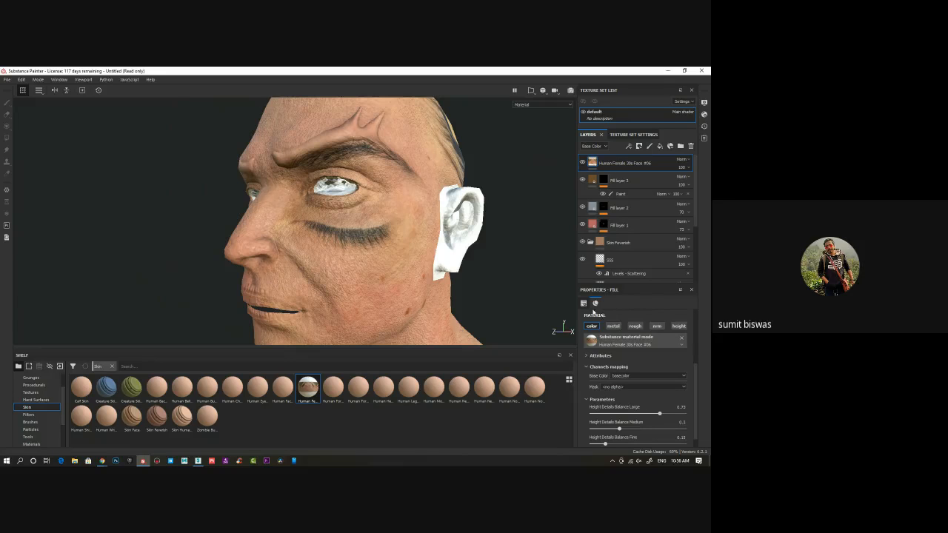
Display the 3D and UV views side by side, then shrink the face material's projection and move it over the face UV island
middle_drag(440, 218, 424, 237)
alt+drag(424, 239, 326, 197)
alt+right_drag(326, 196, 312, 214)
alt+drag(312, 214, 310, 235)
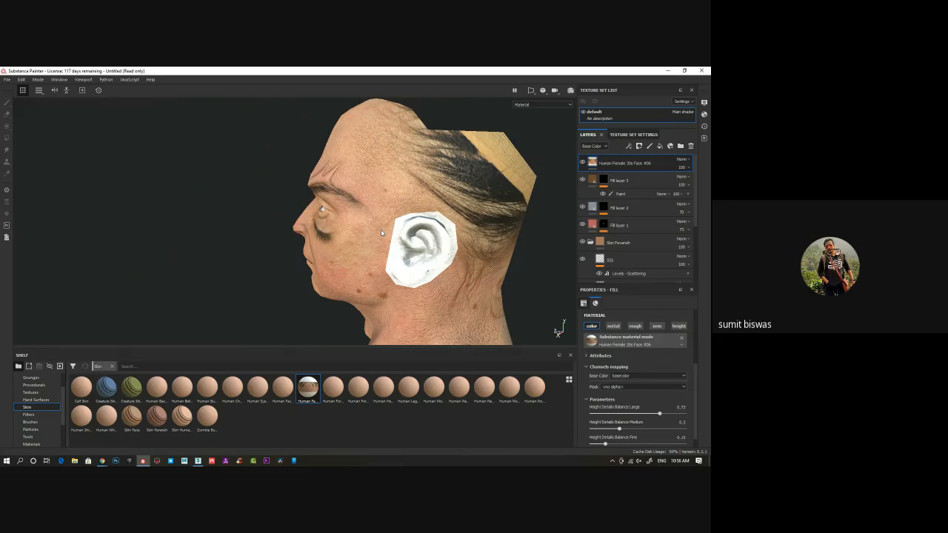
key(F1)
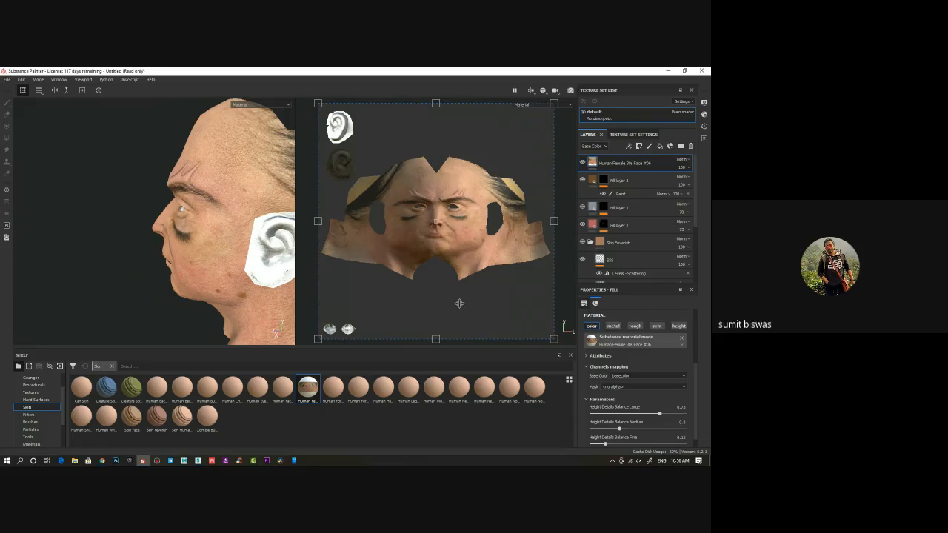
drag(459, 304, 459, 298)
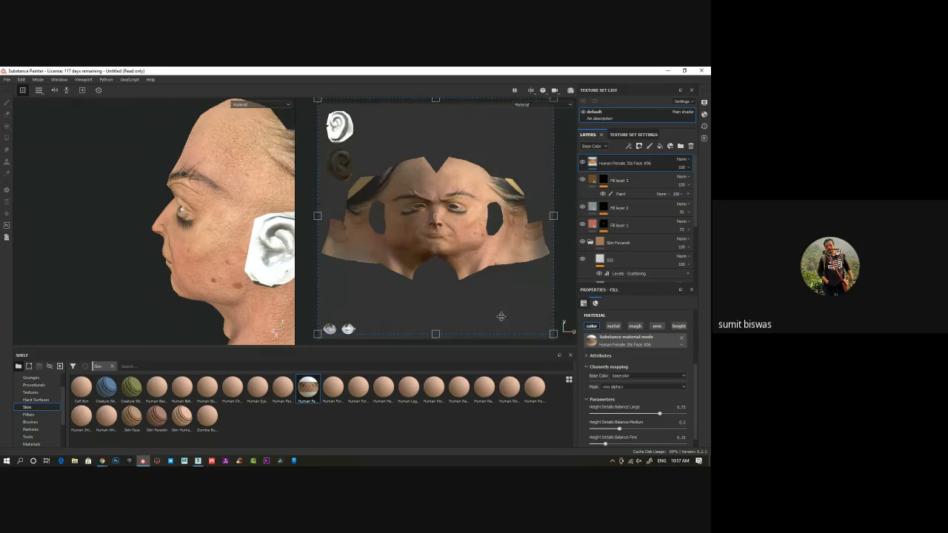
drag(553, 334, 483, 268)
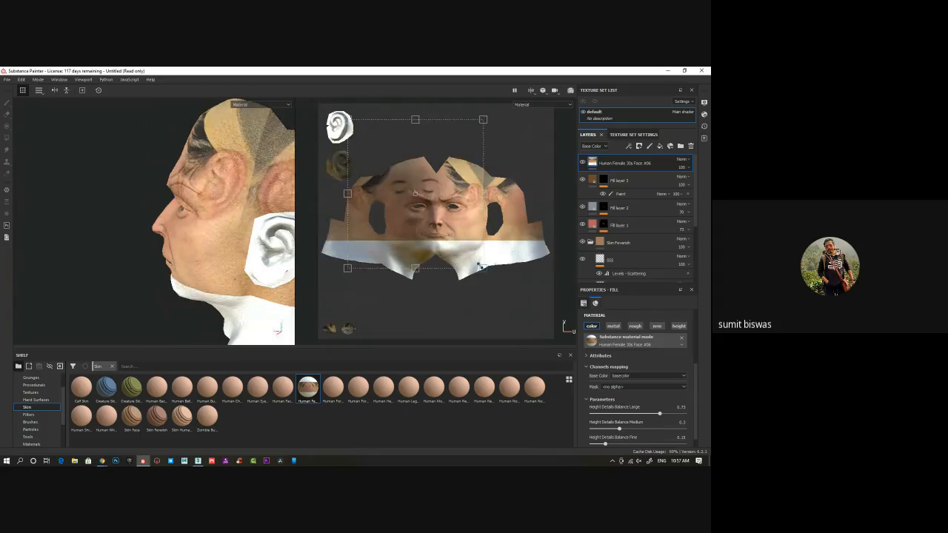
drag(443, 203, 467, 222)
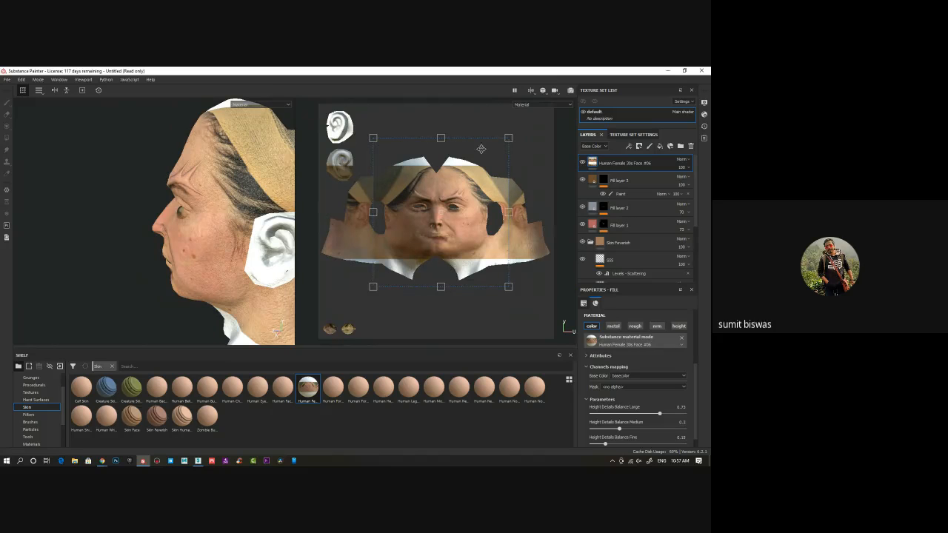
Enlarge the face projection slightly and nudge it to align its facial features with the head's UV layout
drag(373, 138, 366, 133)
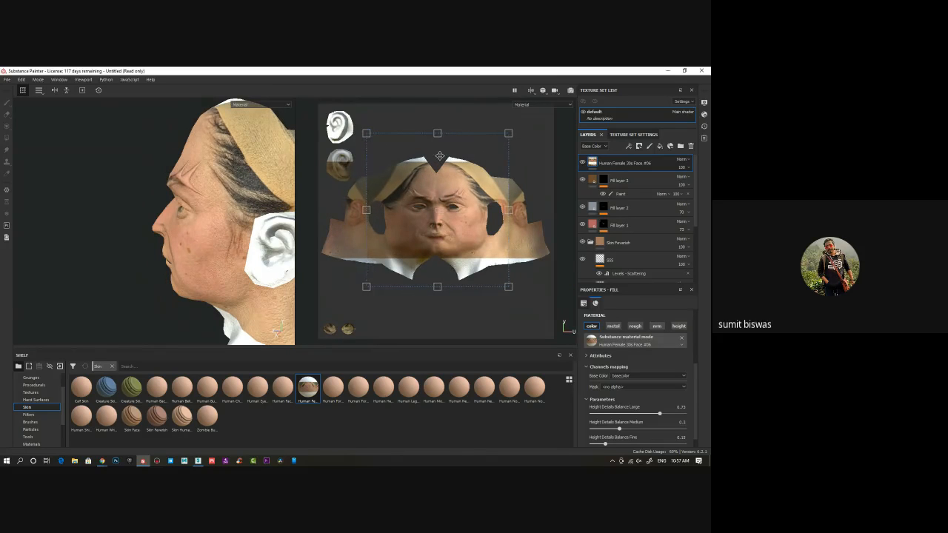
drag(509, 287, 516, 293)
drag(470, 250, 466, 248)
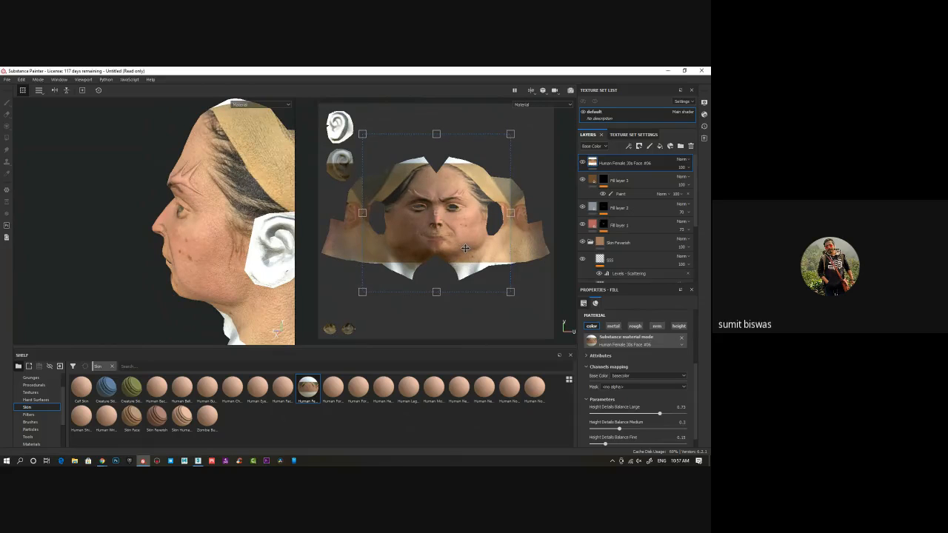
drag(509, 139, 519, 127)
drag(487, 200, 476, 200)
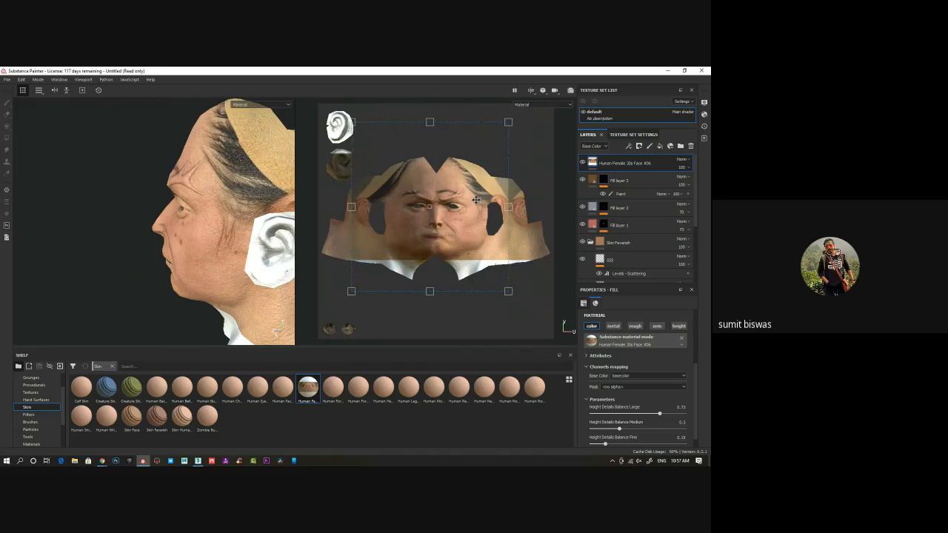
Add a white mask with a paint effect to the Human Female 30s Face #06 layer
right_click(593, 164)
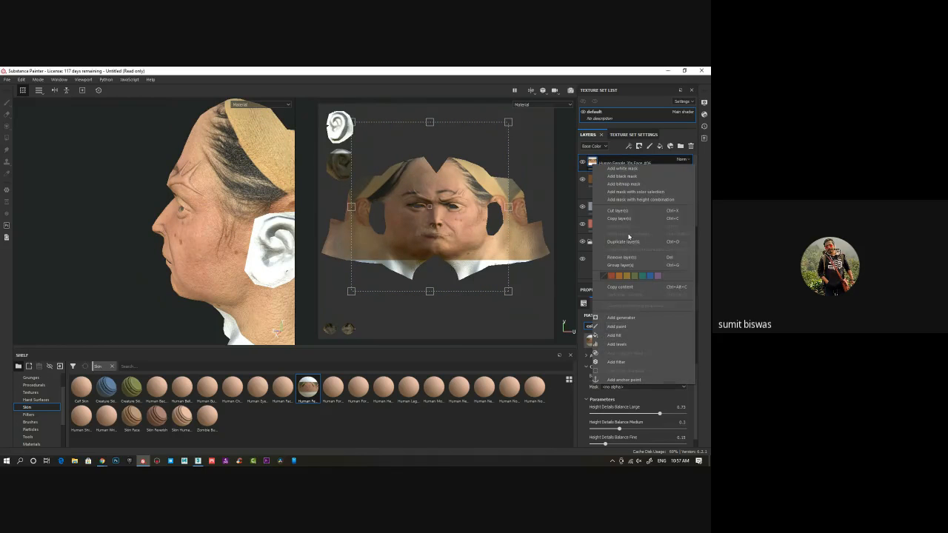
click(629, 177)
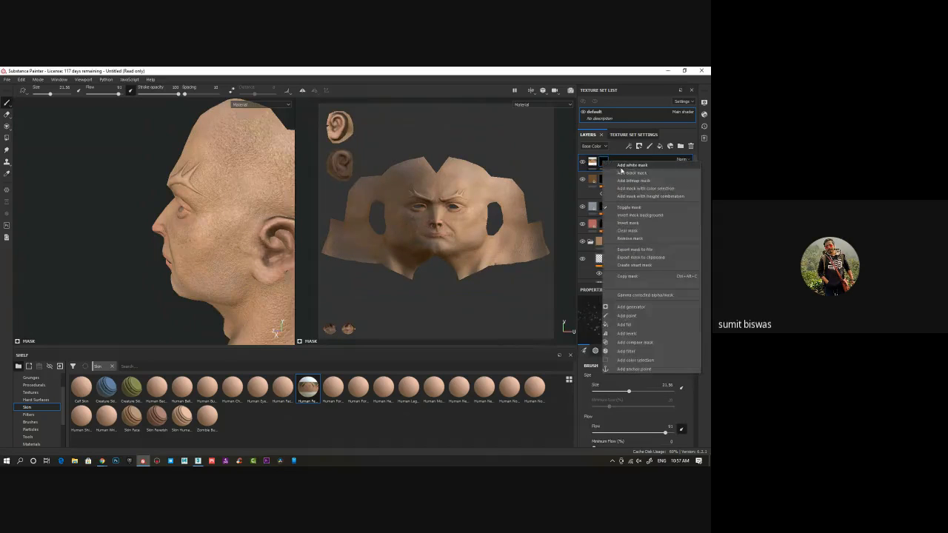
right_click(604, 163)
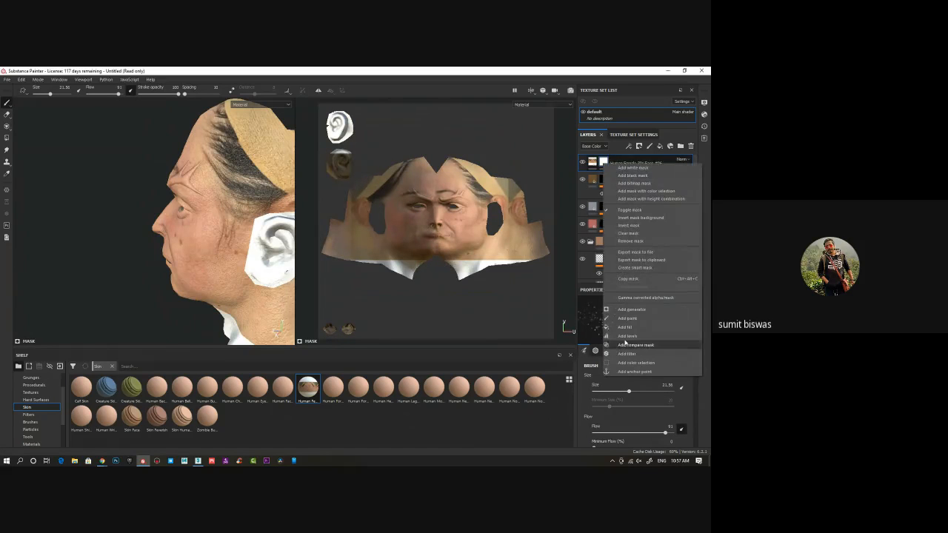
click(630, 345)
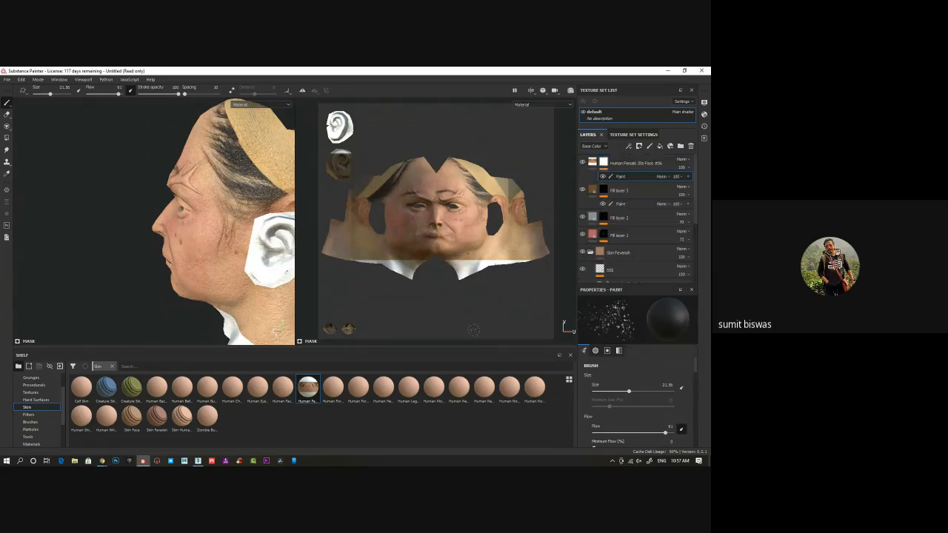
Choose the Dirt 1 brush for painting the face layer's mask
click(29, 421)
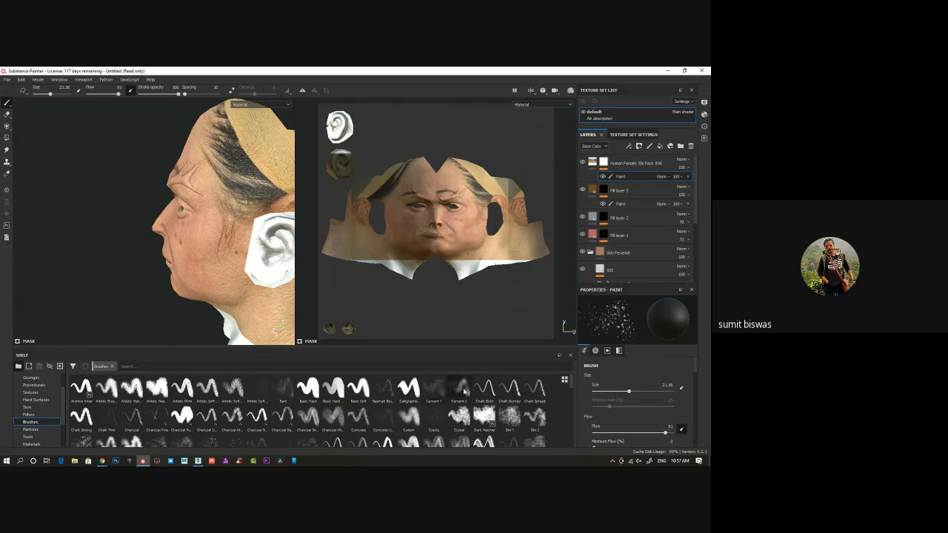
click(434, 388)
scroll(445, 421, down, 3)
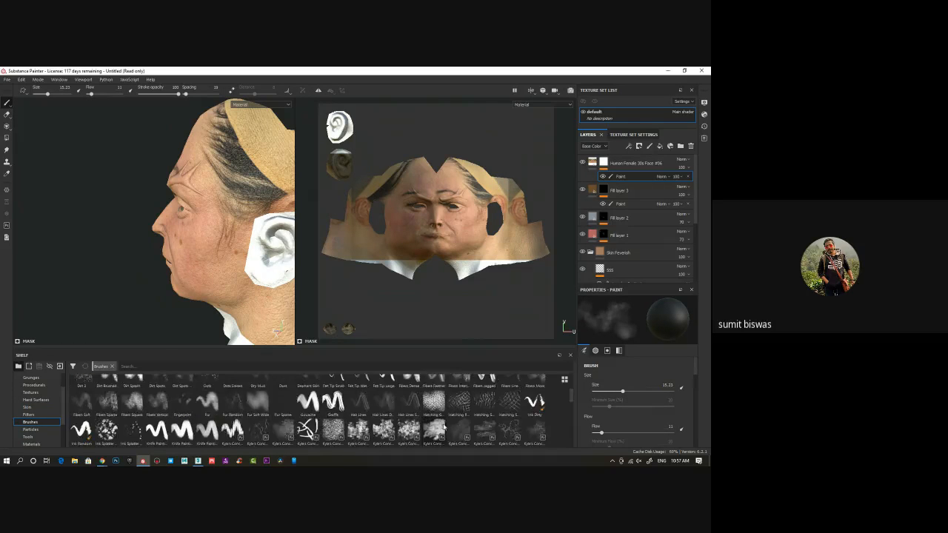
scroll(445, 427, up, 3)
click(510, 417)
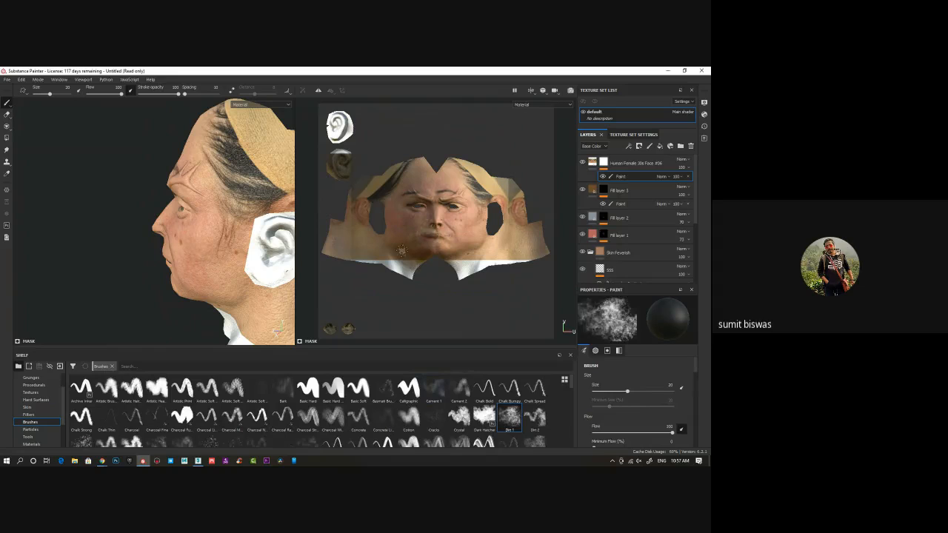
Paint out unwanted face scan details around the brows, eyes, nose, mouth and cheeks on the face layer's mask
scroll(456, 237, up, 6)
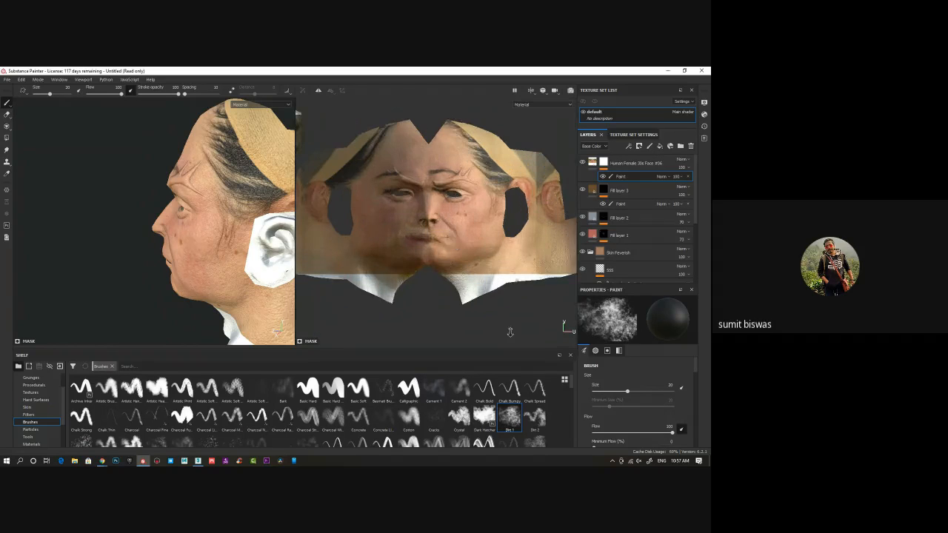
scroll(471, 278, up, 2)
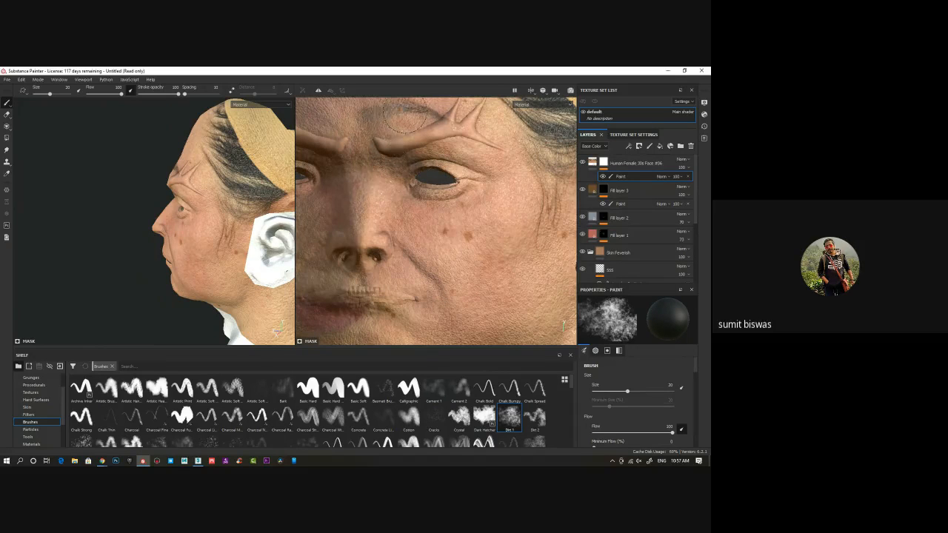
drag(473, 124, 465, 137)
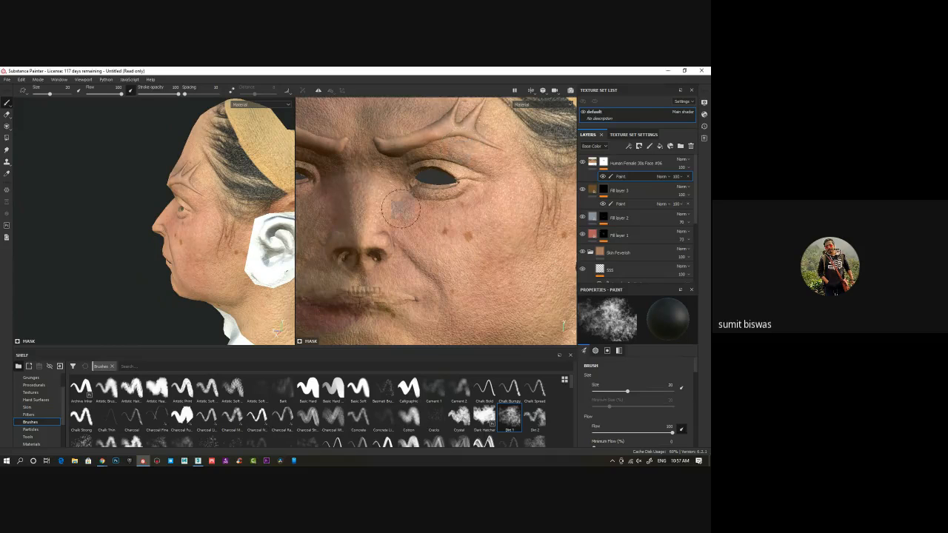
alt+middle_drag(400, 208, 484, 180)
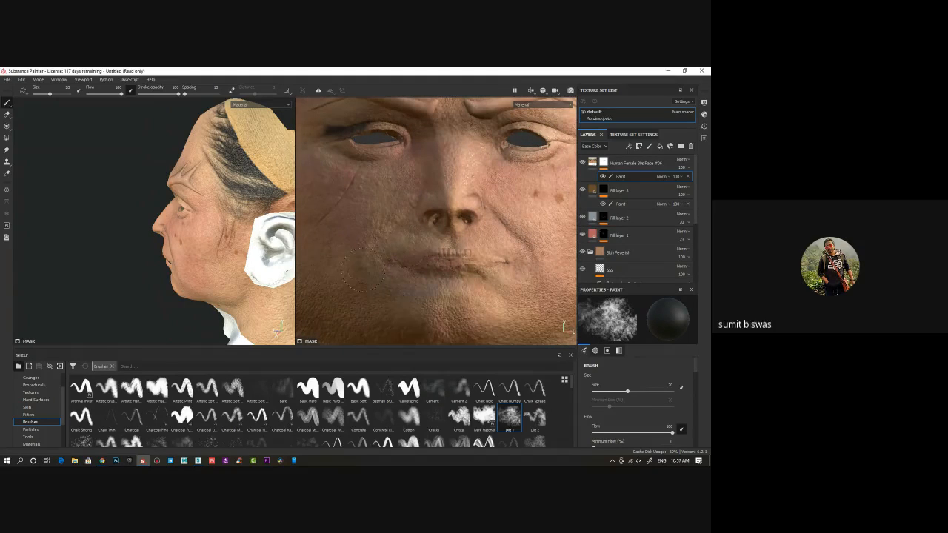
drag(455, 307, 417, 277)
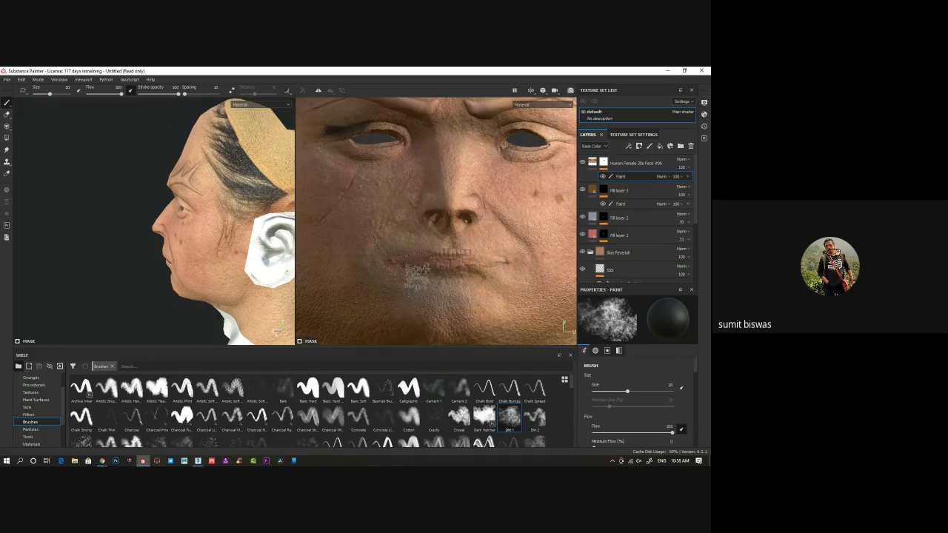
alt+middle_drag(393, 194, 389, 256)
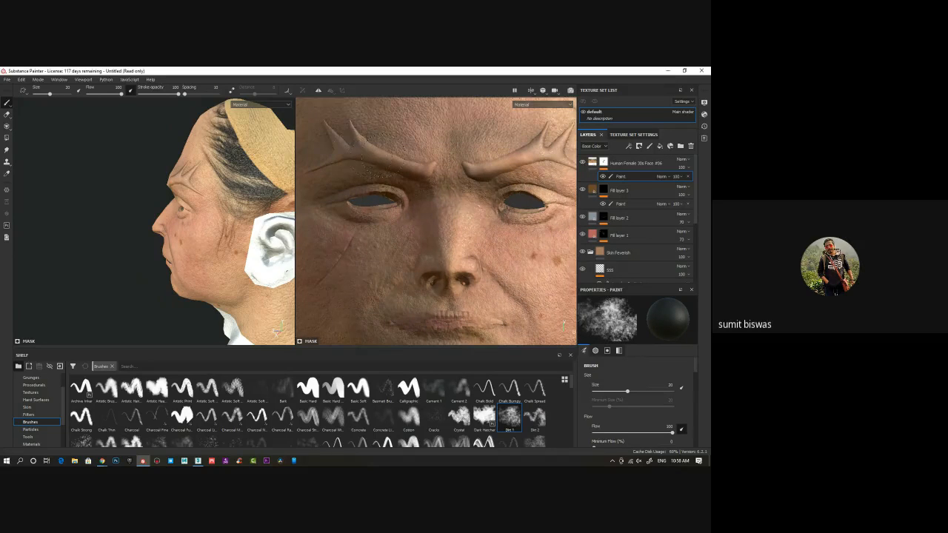
mouse_move(163, 240)
mouse_down()
mouse_move(163, 259)
mouse_move(209, 213)
mouse_move(221, 220)
mouse_move(198, 214)
mouse_move(223, 217)
mouse_up()
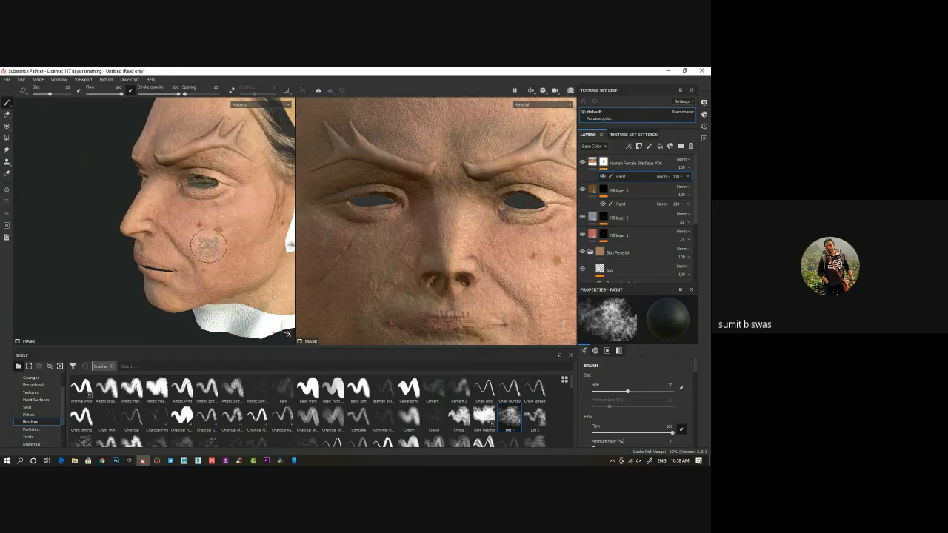
alt+drag(213, 248, 154, 250)
alt+drag(231, 202, 263, 252)
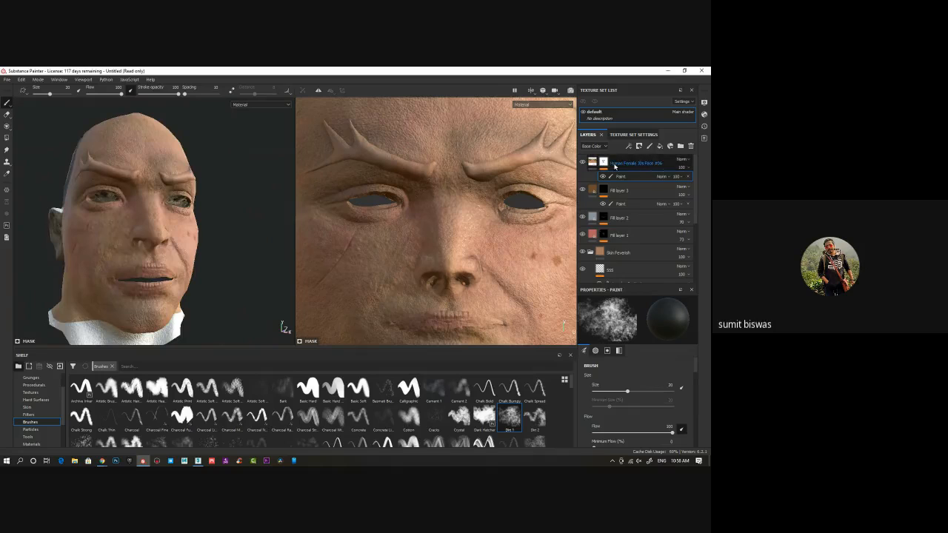
Shift the face material's projection slightly to the right to realign it with the head's UV layout
mouse_move(132, 206)
alt+mouse_down()
mouse_move(211, 215)
mouse_move(178, 213)
mouse_move(203, 225)
mouse_move(187, 273)
mouse_move(192, 258)
alt+mouse_up()
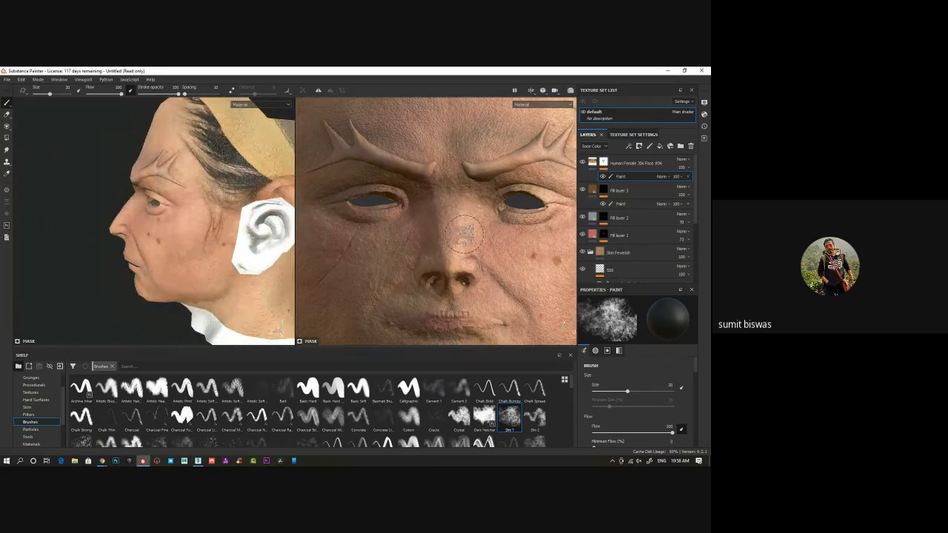
scroll(466, 235, down, 5)
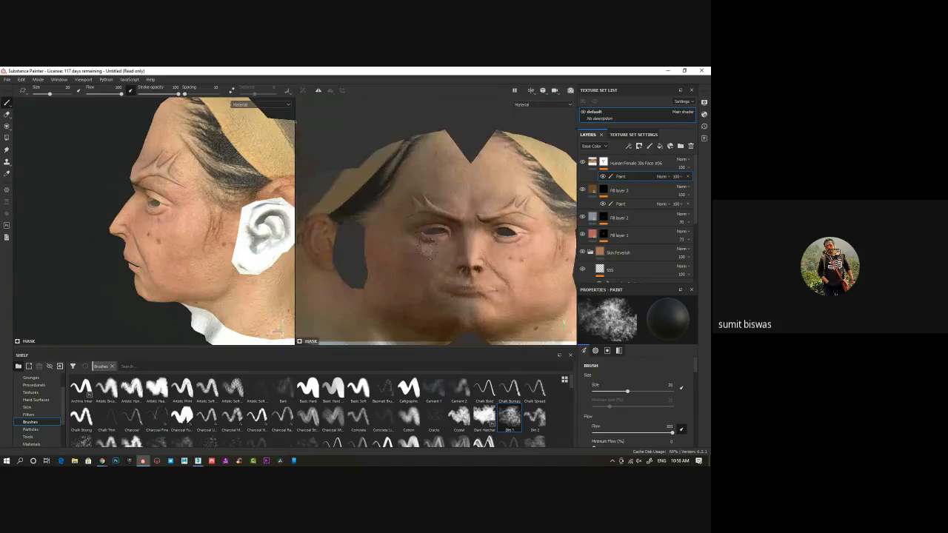
scroll(444, 261, down, 5)
middle_drag(463, 271, 423, 233)
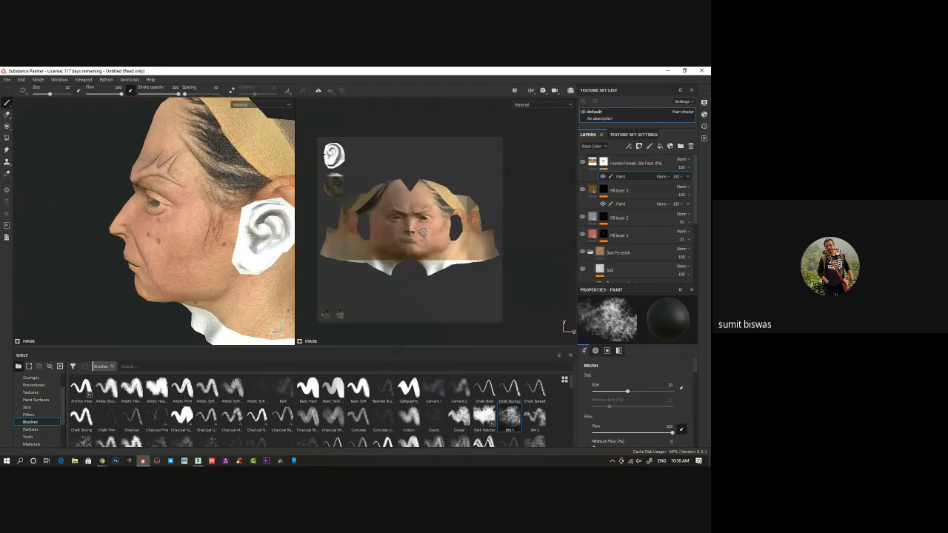
click(589, 164)
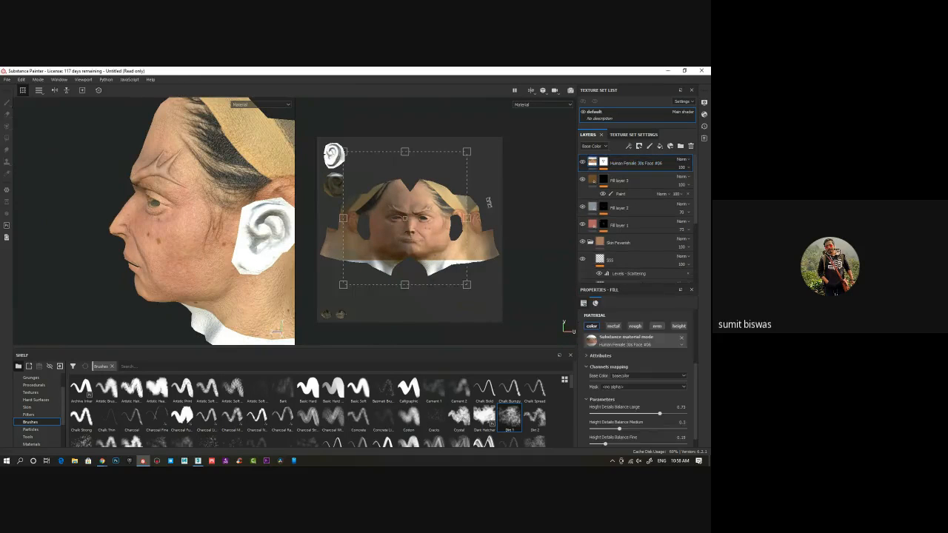
scroll(445, 226, up, 5)
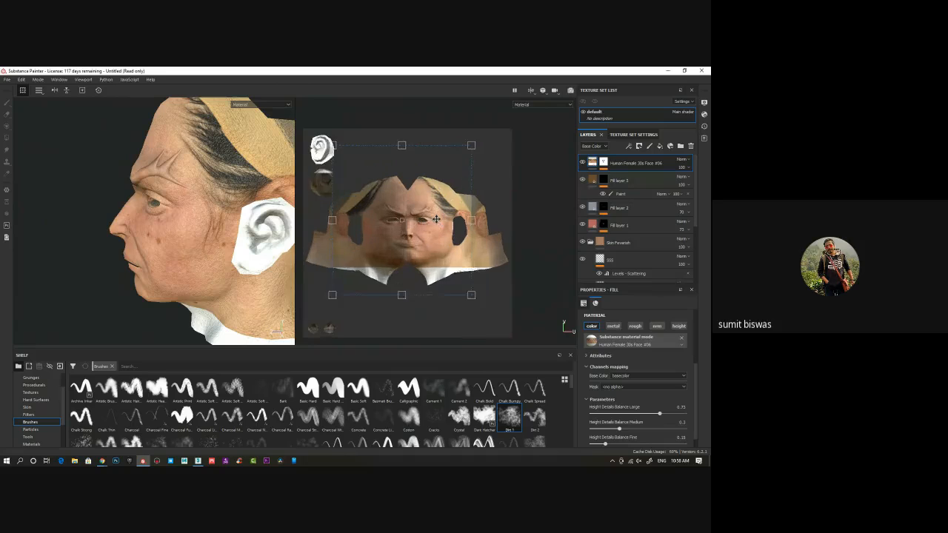
scroll(437, 221, up, 2)
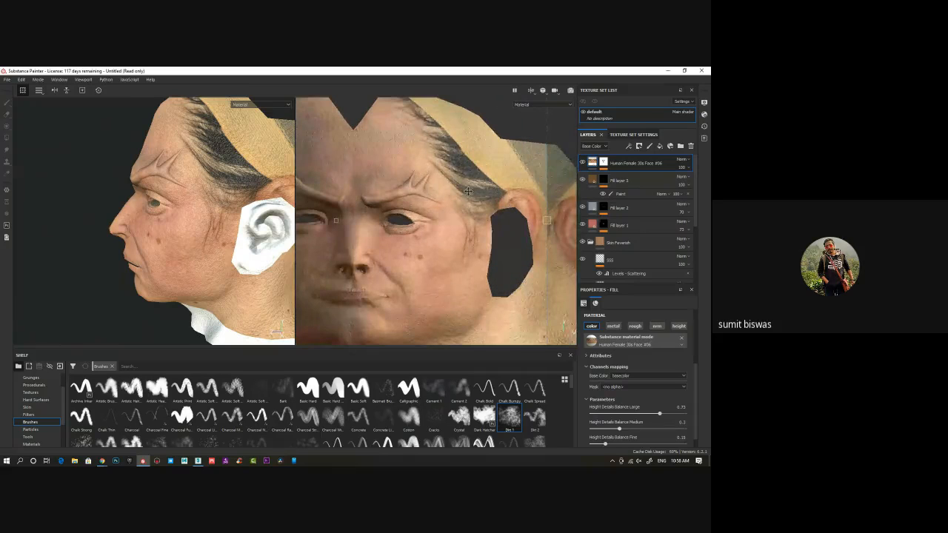
drag(412, 215, 421, 214)
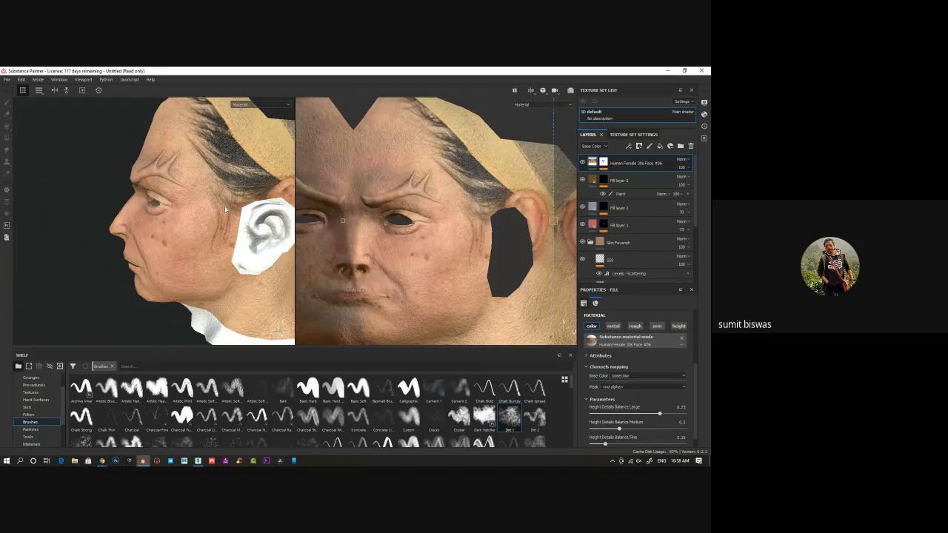
Compare the shifted face texture on both sides of the head with its placement in the UV view
alt+drag(166, 223, 161, 117)
alt+drag(166, 194, 259, 141)
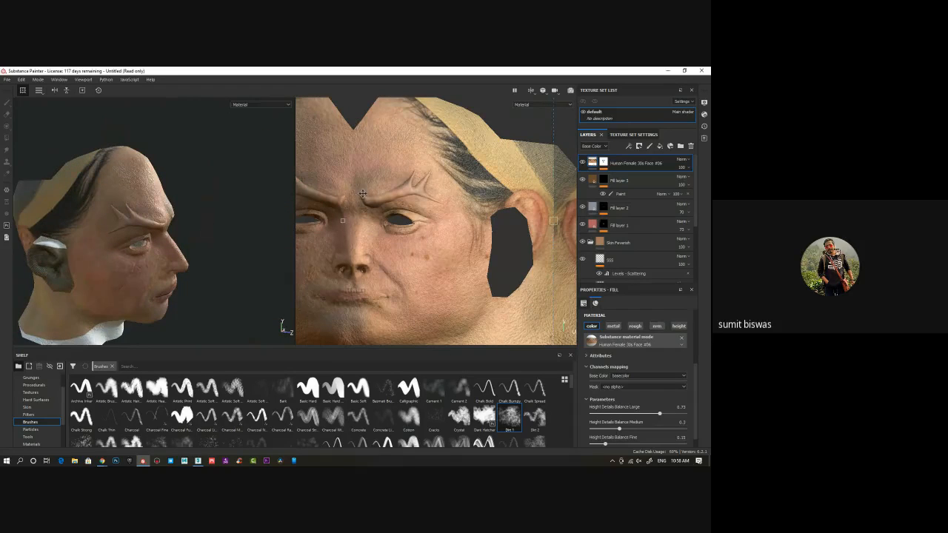
alt+drag(44, 252, 158, 249)
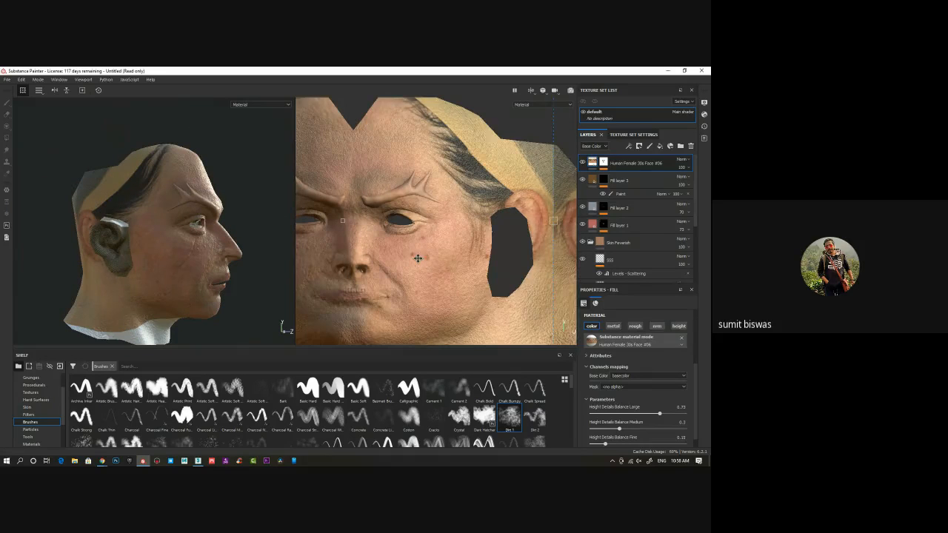
alt+middle_drag(418, 259, 480, 246)
alt+right_drag(479, 246, 485, 279)
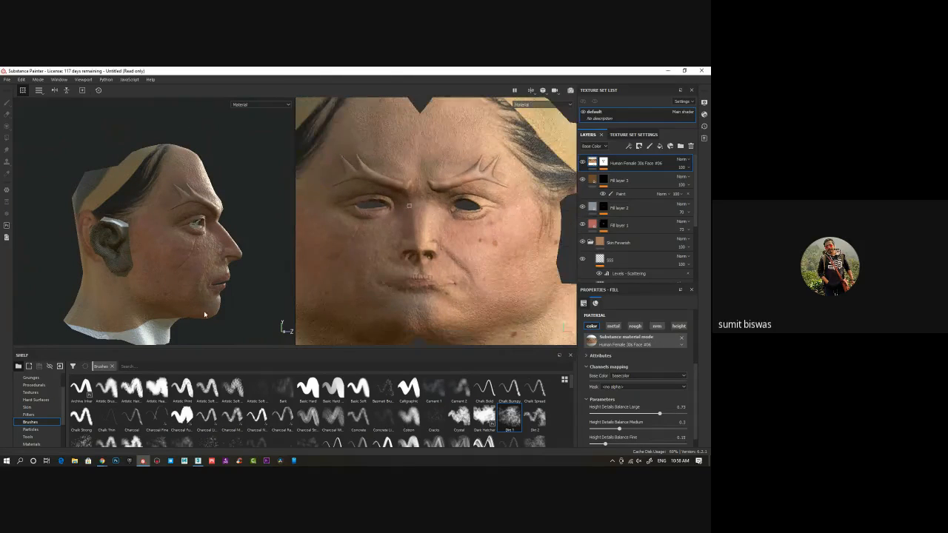
alt+drag(205, 315, 185, 280)
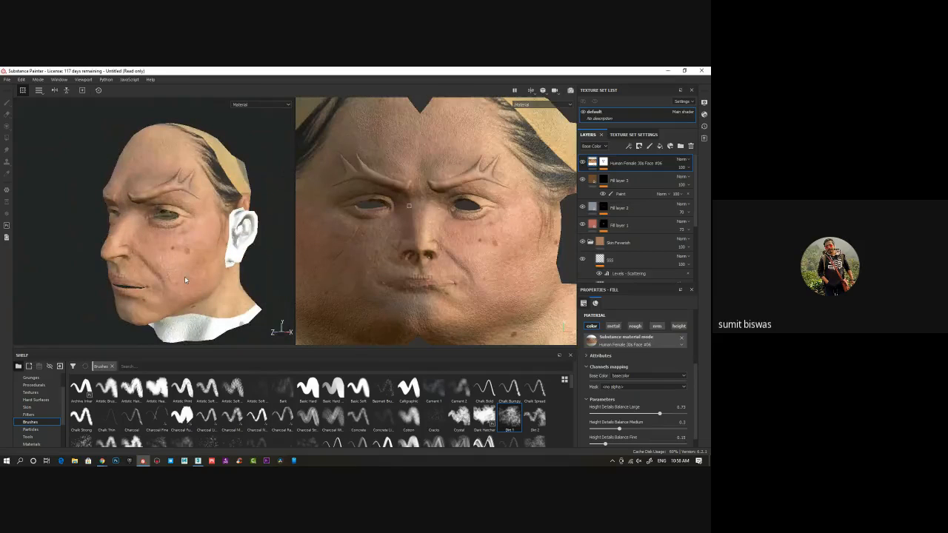
Show only the 3D view and examine the face, forehead, ear and neck from several angles
key(F2)
alt+drag(255, 243, 336, 264)
alt+right_drag(336, 265, 303, 251)
alt+drag(302, 252, 259, 210)
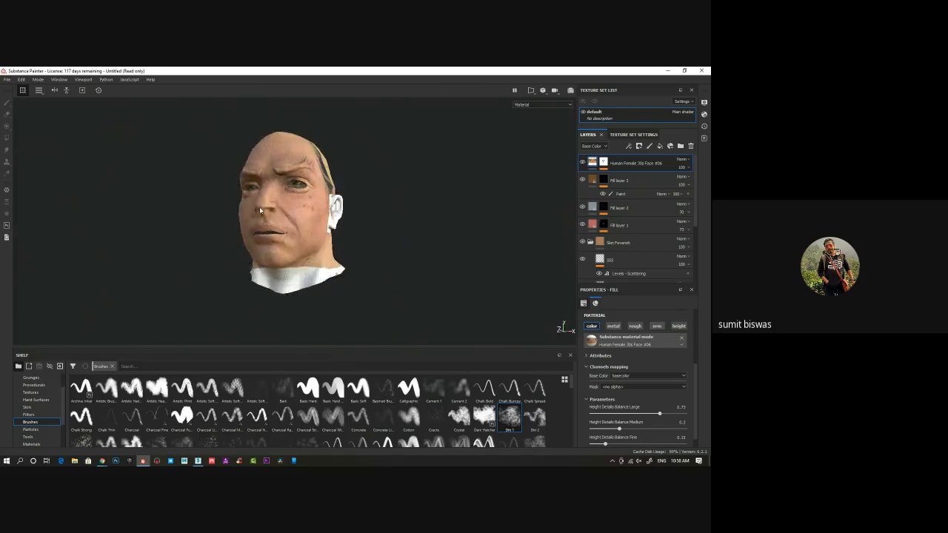
alt+right_drag(259, 210, 309, 231)
mouse_move(309, 231)
alt+mouse_down()
mouse_move(289, 216)
mouse_move(247, 225)
mouse_move(300, 227)
alt+mouse_up()
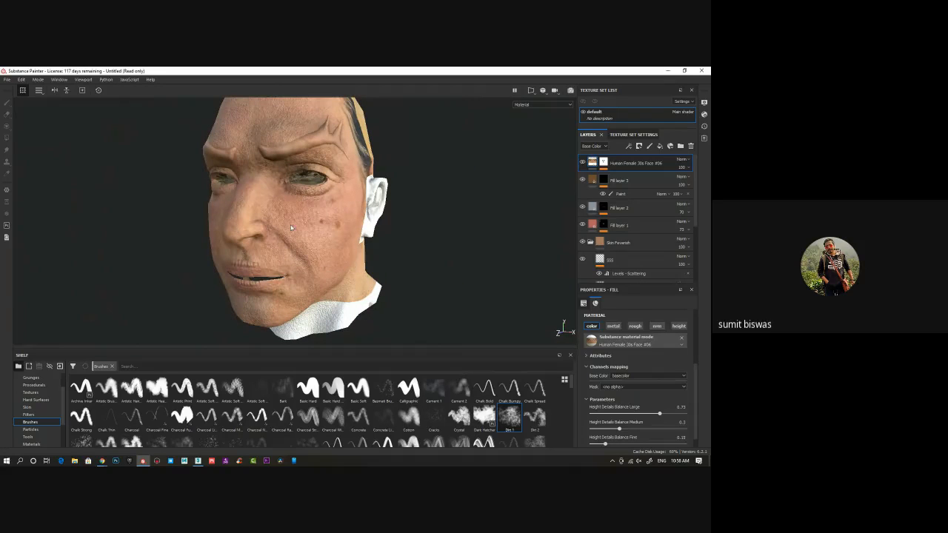
alt+drag(343, 247, 296, 249)
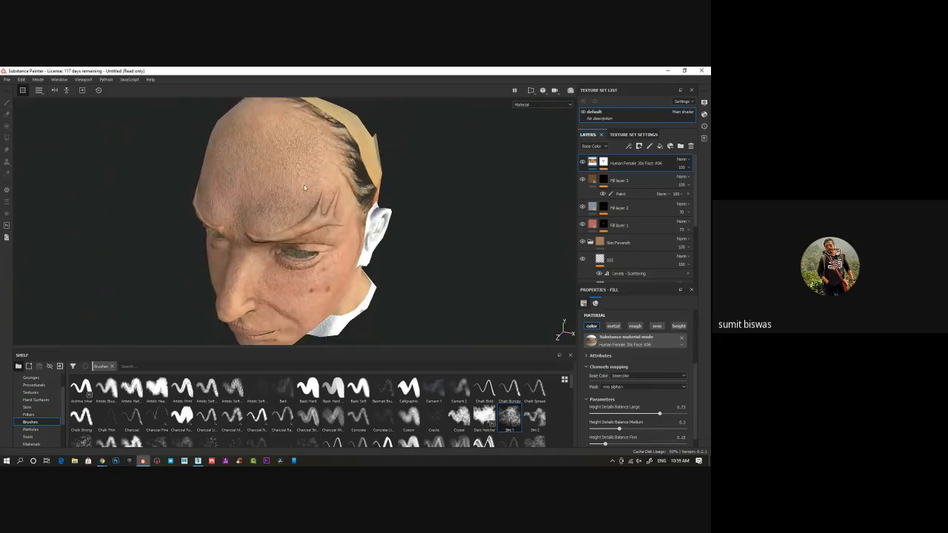
alt+drag(303, 188, 294, 216)
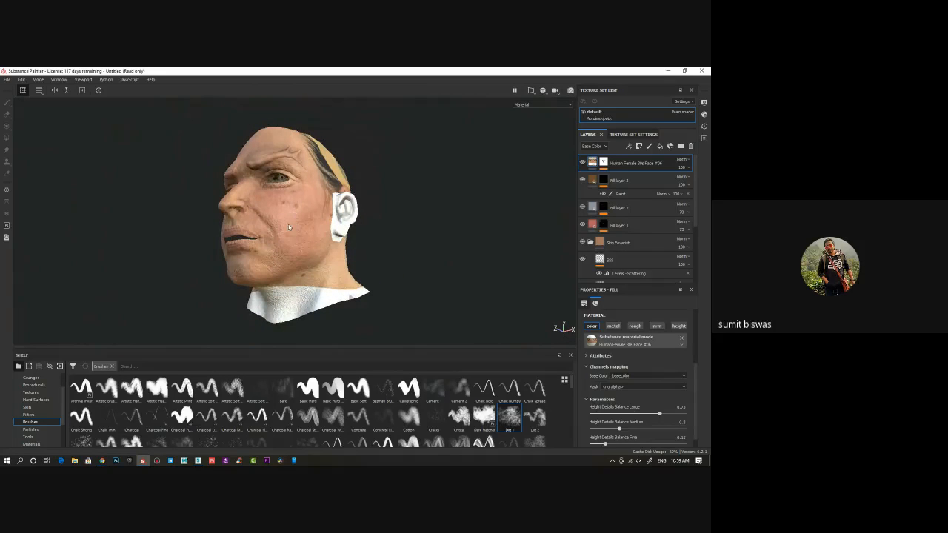
alt+middle_drag(310, 277, 316, 268)
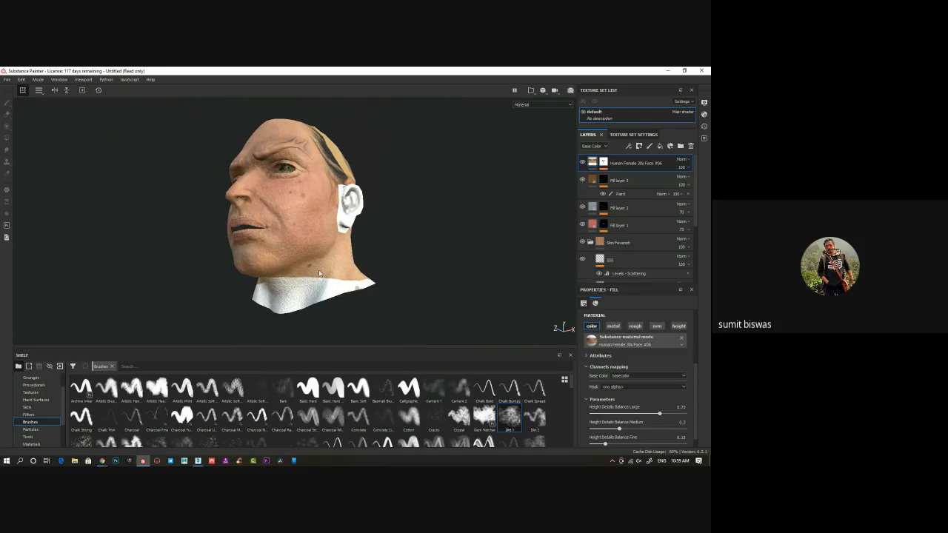
Paint out the white scan areas on the neck and left inner ear on the face layer's mask using the Dirt 1 brush
click(604, 162)
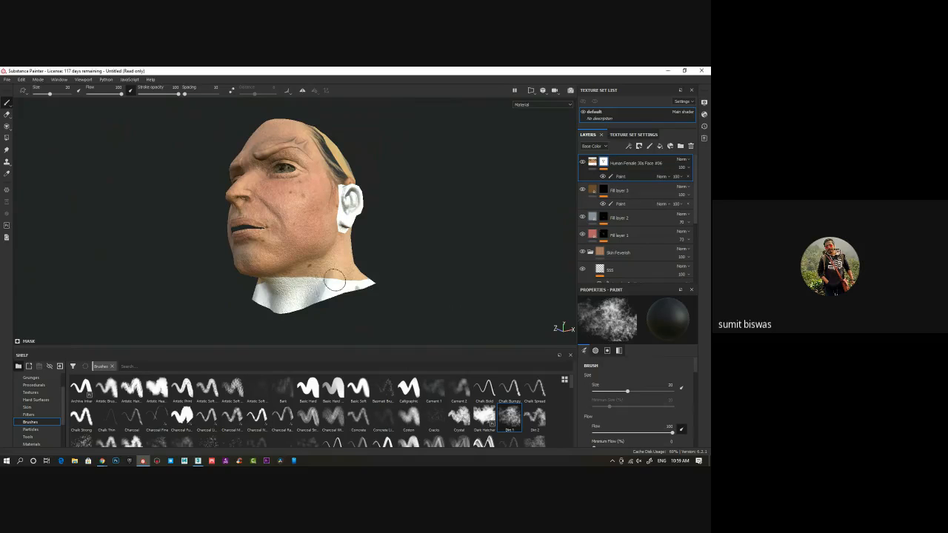
mouse_move(333, 281)
mouse_down()
mouse_move(305, 277)
mouse_move(326, 276)
mouse_move(315, 296)
mouse_move(352, 286)
mouse_move(291, 304)
mouse_move(260, 293)
mouse_up()
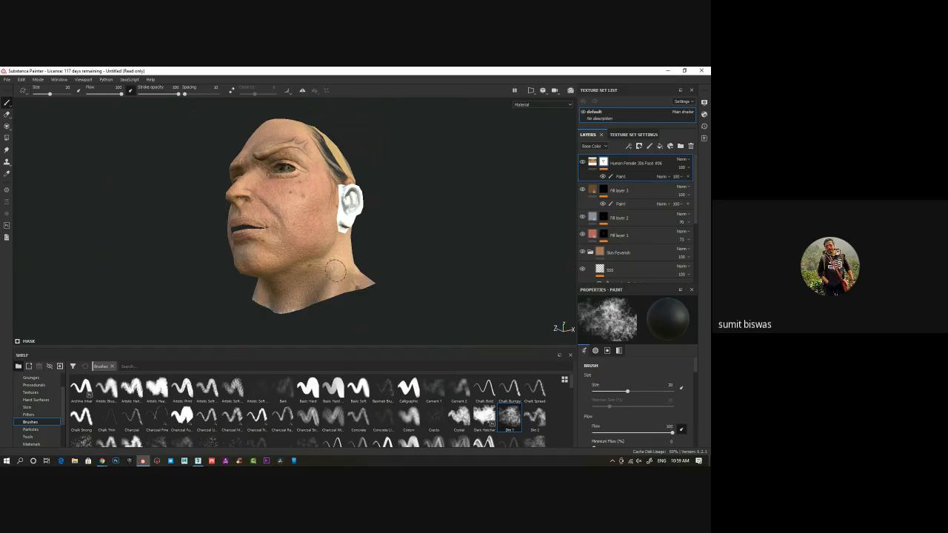
mouse_move(335, 271)
mouse_down()
mouse_move(333, 254)
mouse_move(346, 247)
mouse_up()
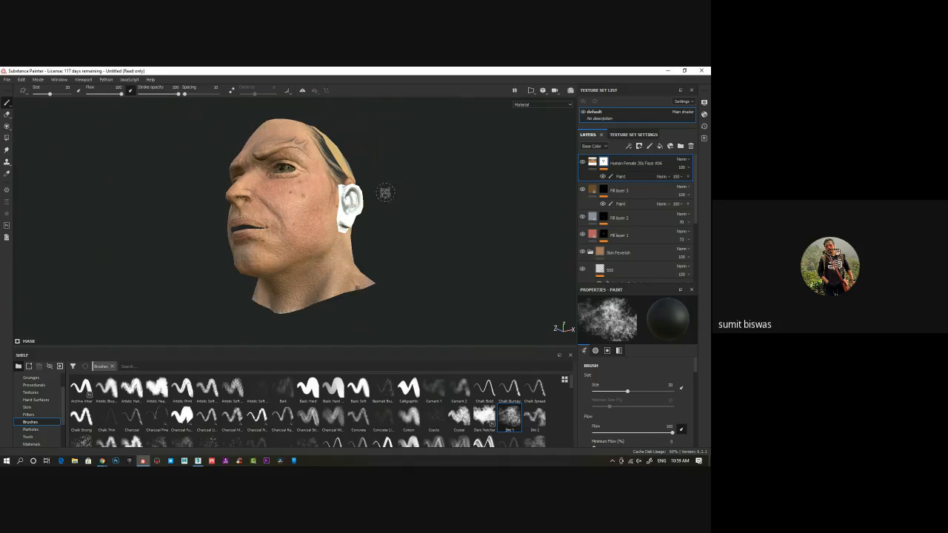
alt+drag(437, 199, 397, 209)
mouse_move(354, 198)
mouse_down()
mouse_move(349, 187)
mouse_move(345, 215)
mouse_move(342, 194)
mouse_up()
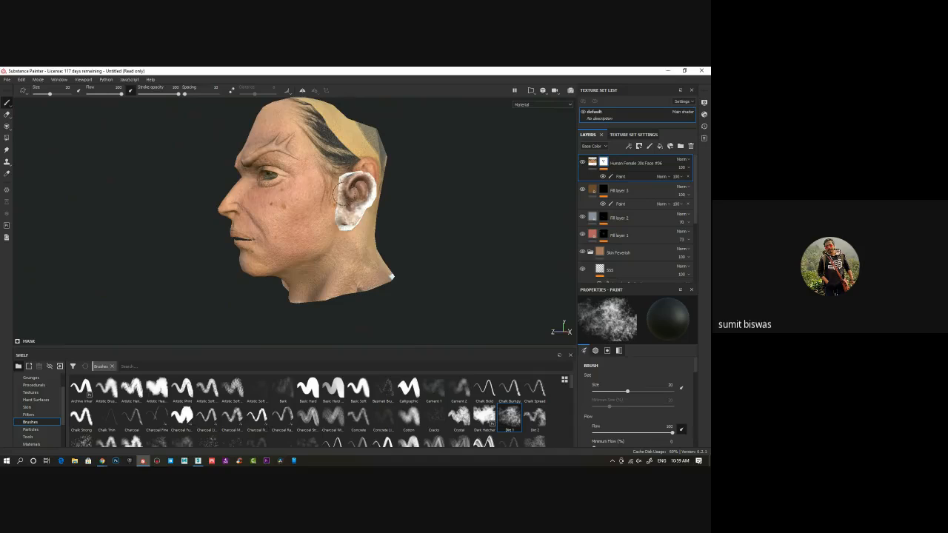
Mask out the remaining white around the left ear's rim and neck edge with the Basic Soft brush at size 45.64
click(358, 387)
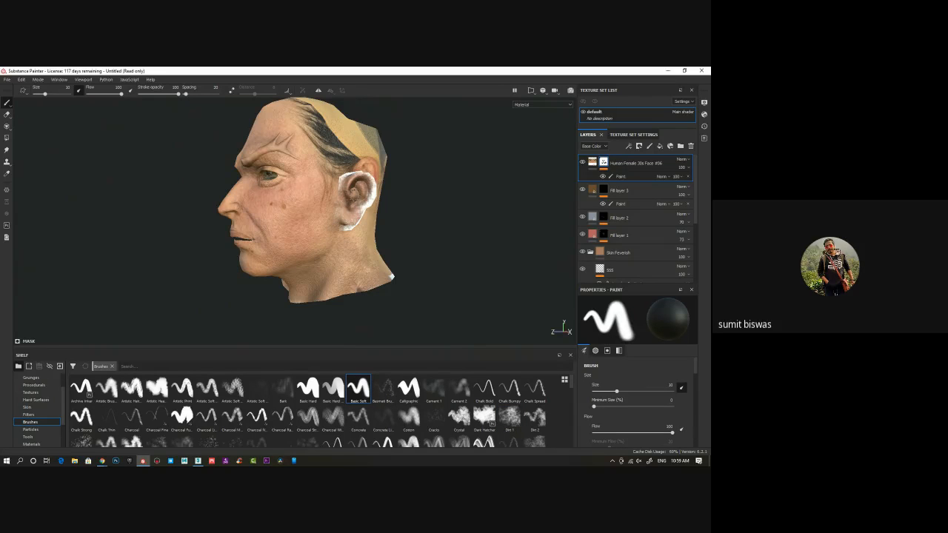
ctrl+right_drag(331, 199, 355, 185)
drag(356, 180, 360, 217)
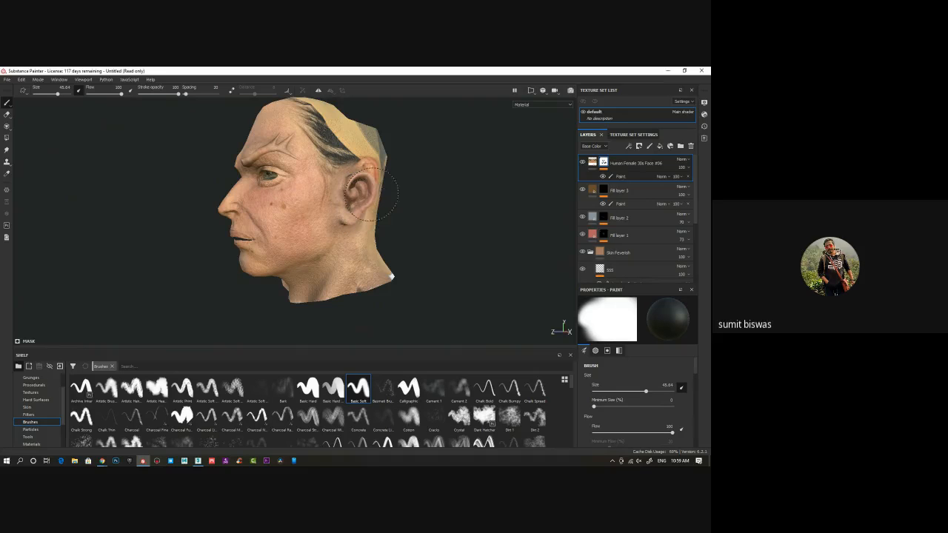
drag(393, 286, 398, 278)
Paint out the white and grey scan remnants on the right ear and right side of the neck
alt+drag(515, 233, 484, 249)
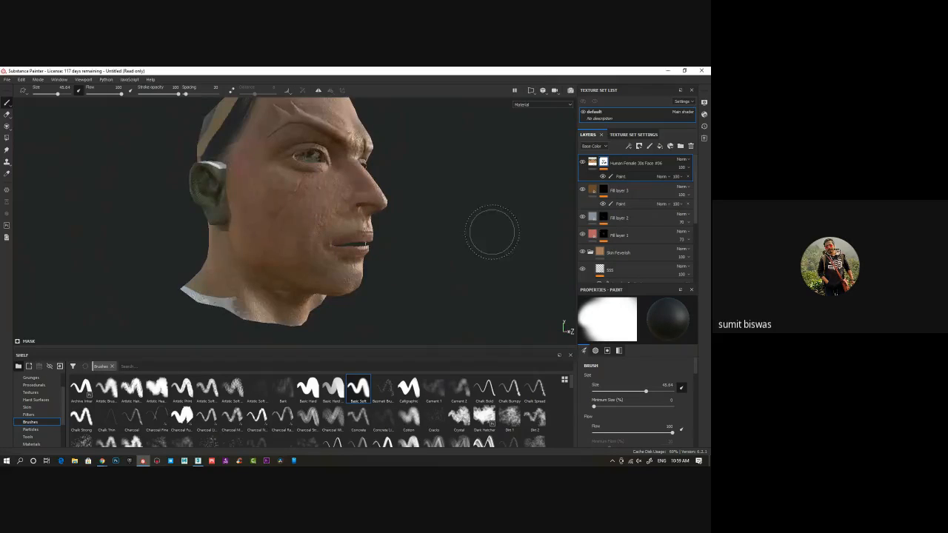
shift+right_drag(492, 232, 462, 229)
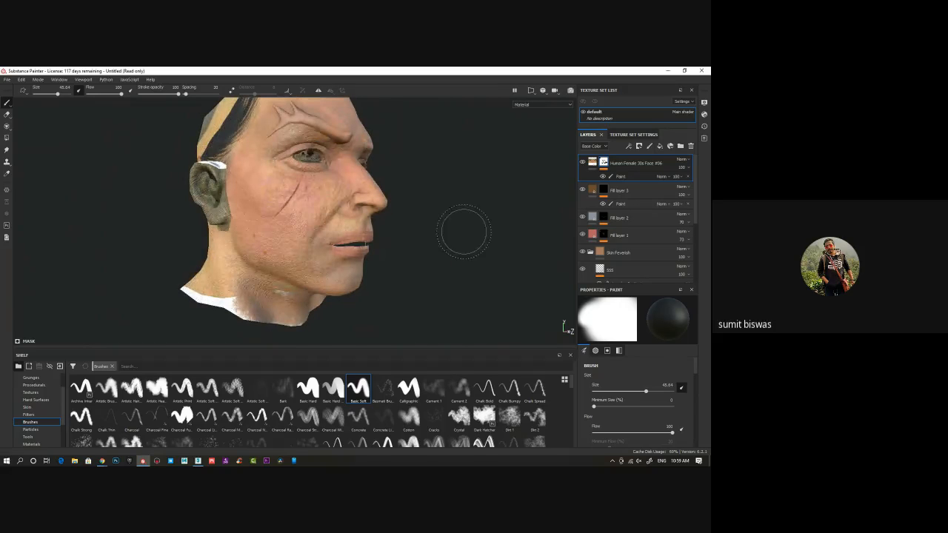
mouse_move(222, 286)
mouse_down()
mouse_move(244, 309)
mouse_move(216, 276)
mouse_move(212, 174)
mouse_up()
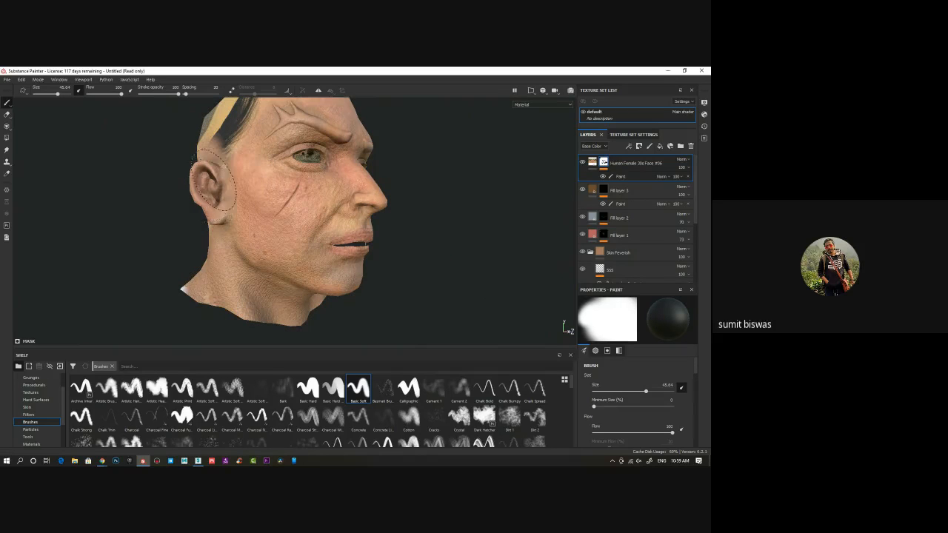
Mask out the scanned hair and yellow band on the head's right side and the crease above the right brow
mouse_move(140, 191)
alt+mouse_down()
mouse_move(102, 205)
mouse_move(141, 207)
alt+mouse_up()
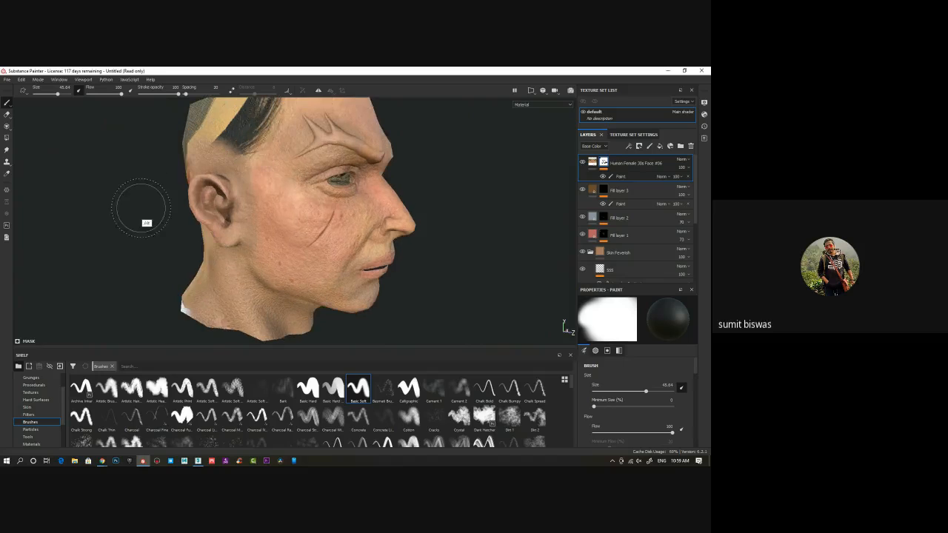
mouse_move(244, 126)
mouse_down()
mouse_move(215, 134)
mouse_move(208, 148)
mouse_move(253, 114)
mouse_up()
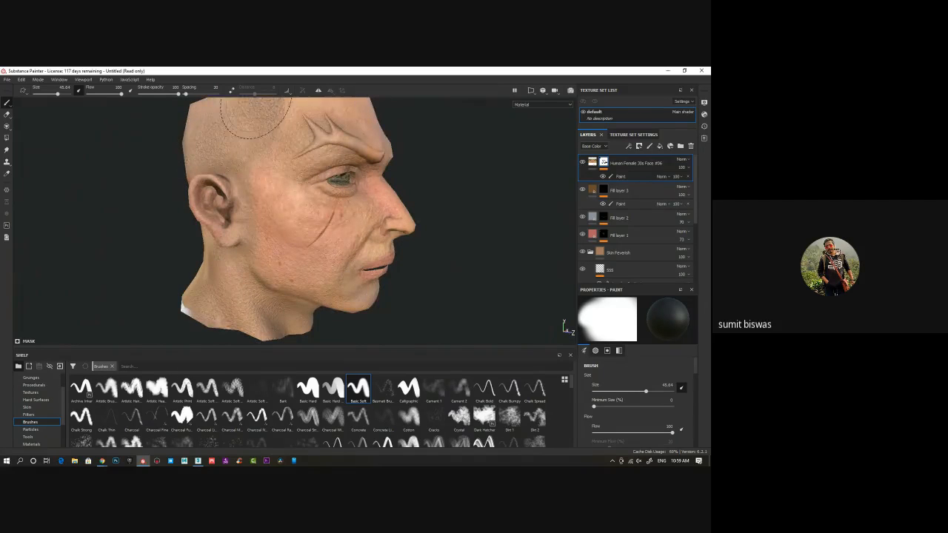
mouse_move(345, 200)
alt+mouse_down()
mouse_move(226, 181)
mouse_move(334, 141)
alt+mouse_up()
mouse_move(470, 239)
alt+mouse_down()
mouse_move(461, 268)
mouse_move(281, 239)
mouse_move(483, 253)
alt+mouse_up()
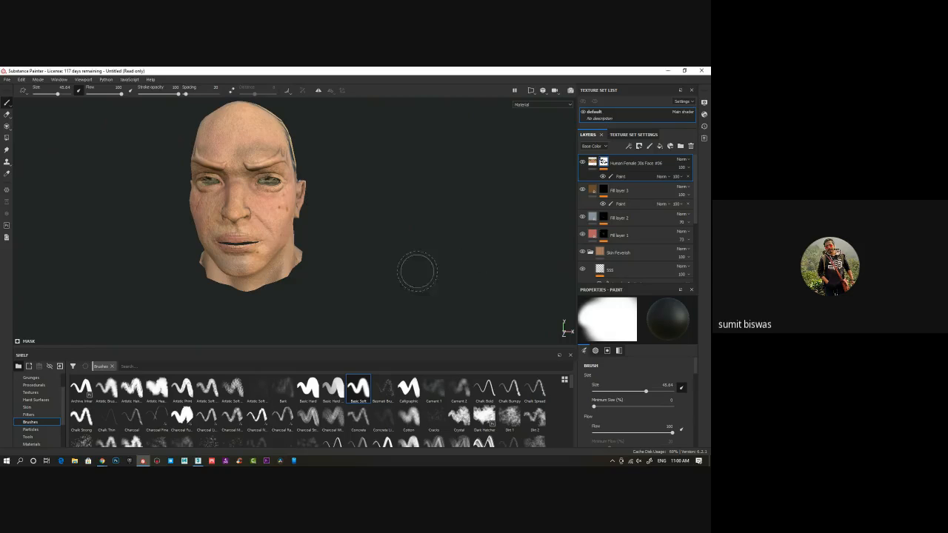
Examine the masked head from the front, both sides and back, checking the ears, neck and scalp
alt+drag(274, 247, 346, 198)
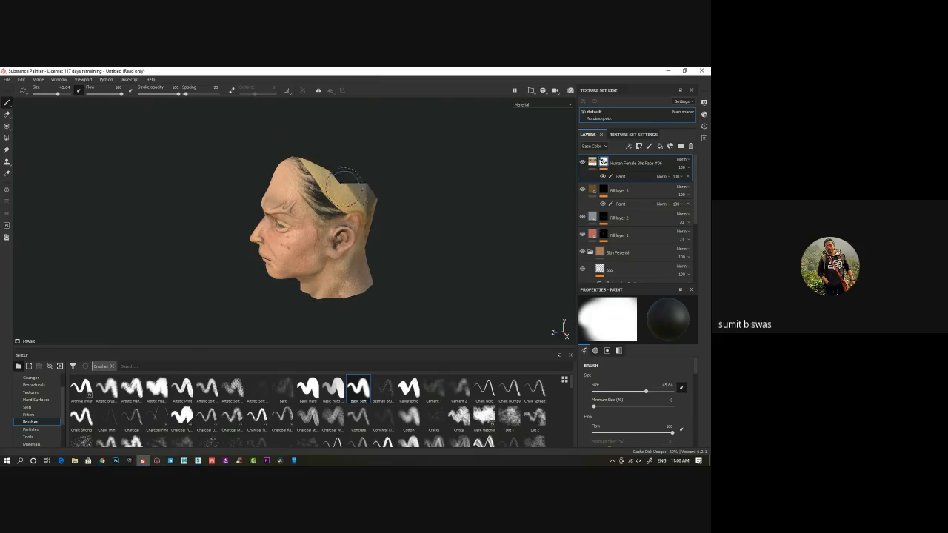
alt+middle_drag(349, 255, 381, 232)
alt+drag(382, 232, 314, 257)
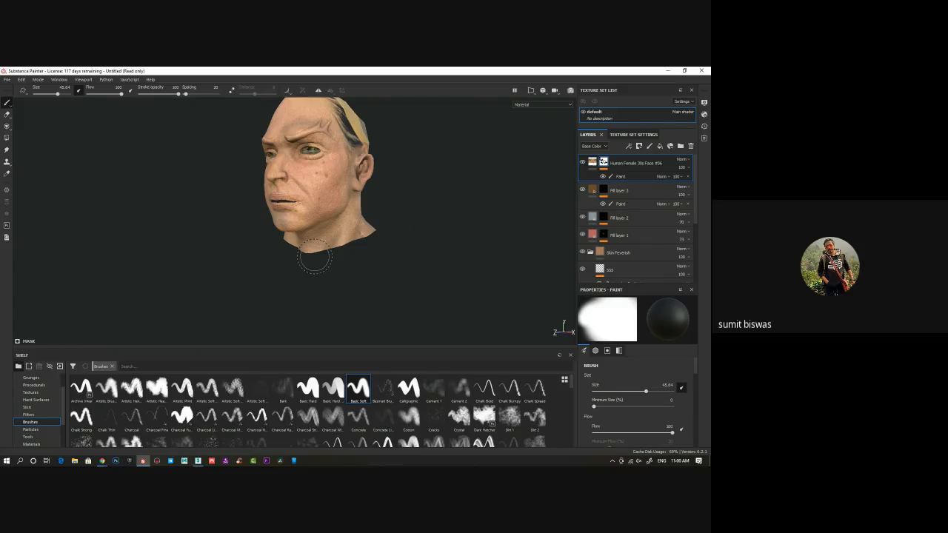
alt+drag(265, 244, 403, 242)
alt+middle_drag(373, 220, 372, 232)
alt+right_drag(371, 232, 308, 251)
mouse_move(308, 252)
alt+mouse_down()
mouse_move(255, 254)
mouse_move(375, 260)
mouse_move(389, 235)
mouse_move(148, 261)
alt+mouse_up()
alt+right_drag(495, 323, 463, 312)
alt+middle_drag(464, 312, 408, 280)
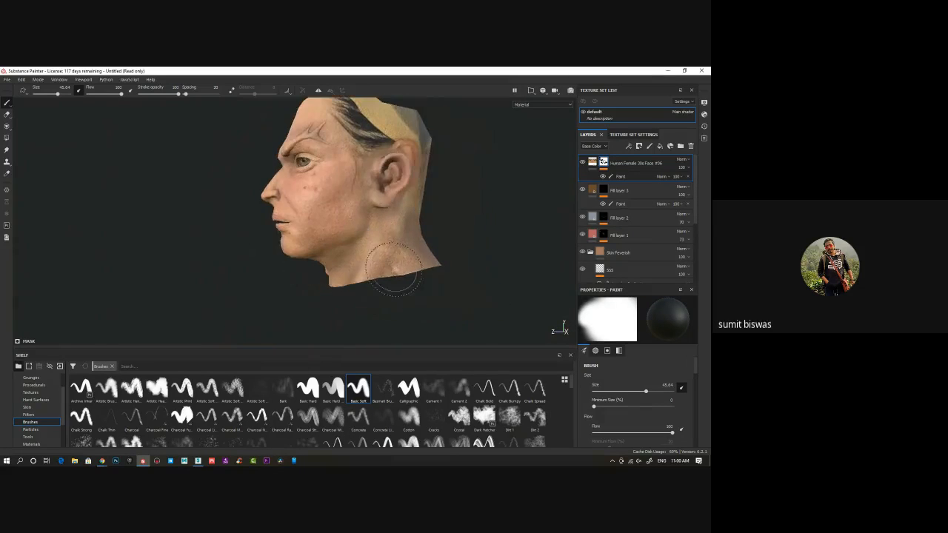
alt+drag(380, 278, 345, 318)
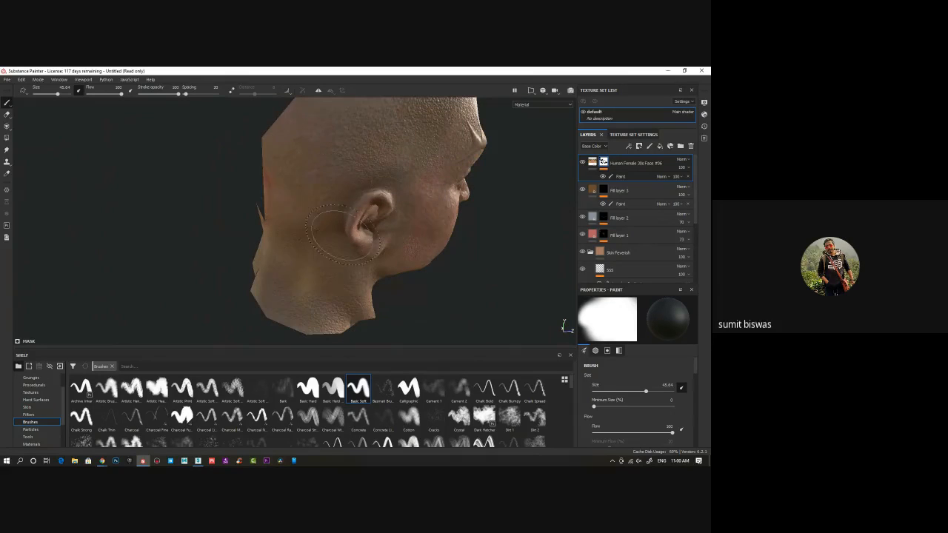
alt+drag(294, 313, 279, 220)
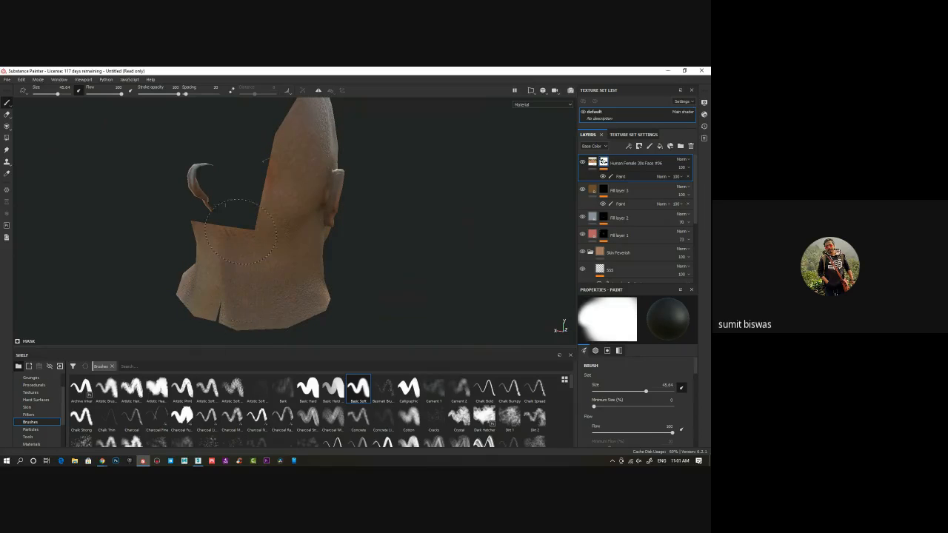
Paint out the yellow scan band behind the left hairline and over the left side of the scalp
mouse_move(213, 300)
alt+mouse_down()
mouse_move(374, 264)
mouse_move(206, 156)
mouse_move(185, 152)
mouse_move(160, 201)
mouse_move(126, 126)
mouse_move(178, 152)
mouse_move(162, 146)
mouse_move(170, 215)
mouse_move(287, 246)
alt+mouse_up()
mouse_move(296, 304)
alt+mouse_down()
mouse_move(240, 290)
mouse_move(298, 271)
mouse_move(290, 259)
mouse_move(330, 261)
mouse_move(300, 246)
mouse_move(302, 261)
alt+mouse_up()
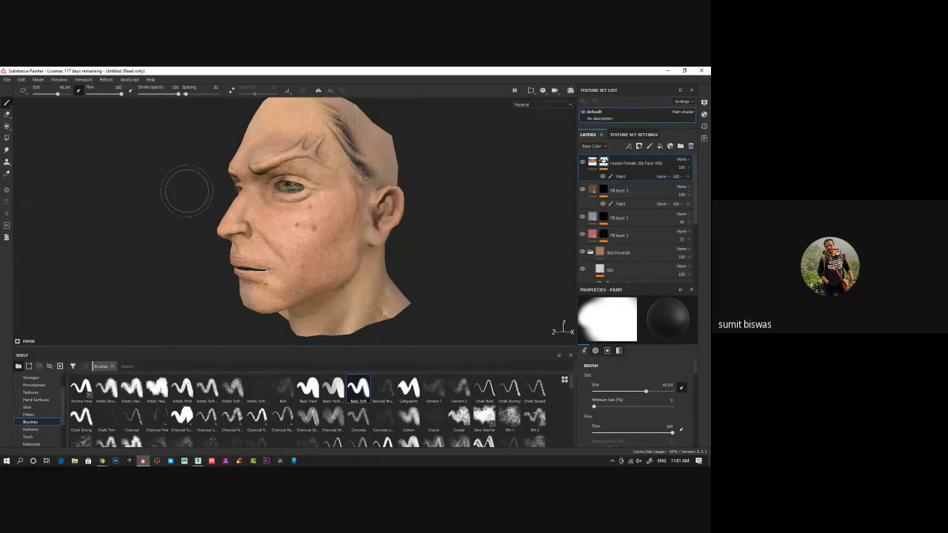
alt+drag(174, 221, 252, 194)
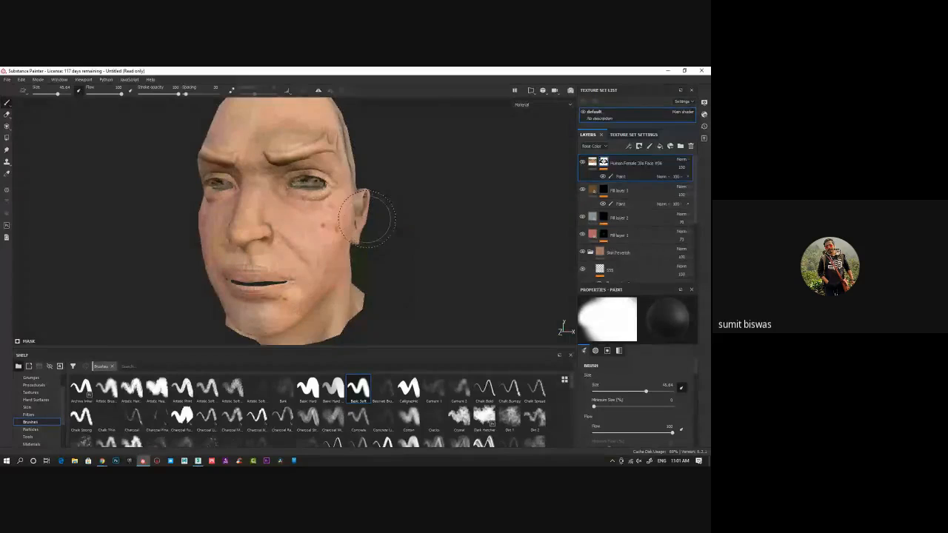
Save the project as head in the GA194 folder under Online class
key(ctrl+s)
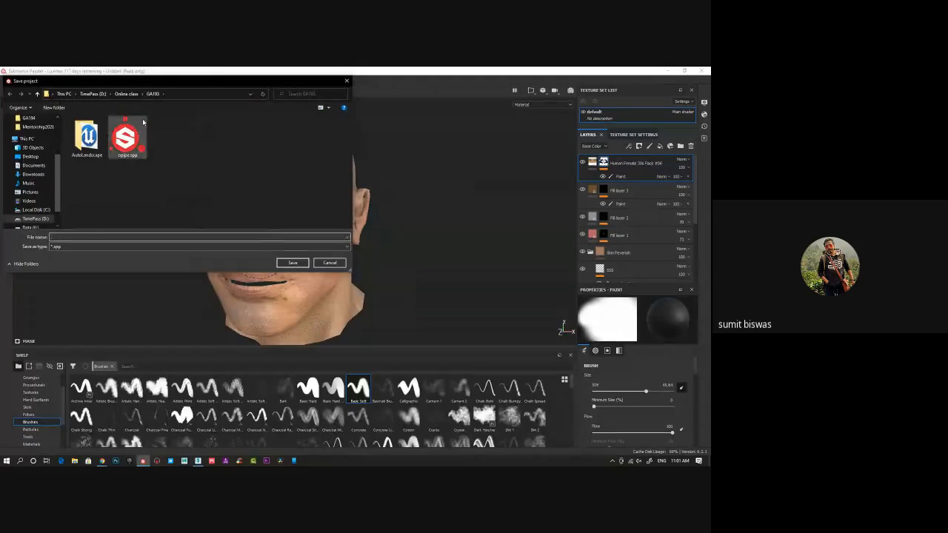
click(126, 94)
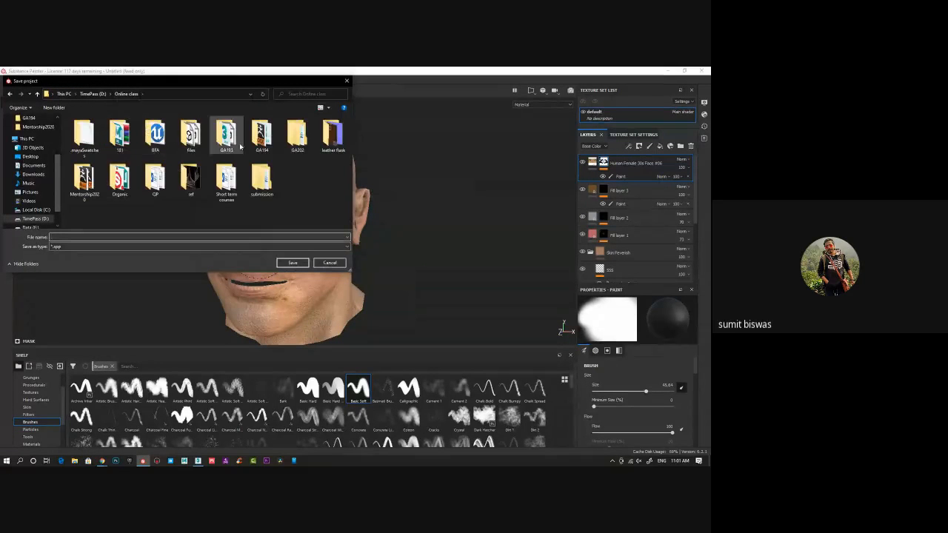
double_click(262, 136)
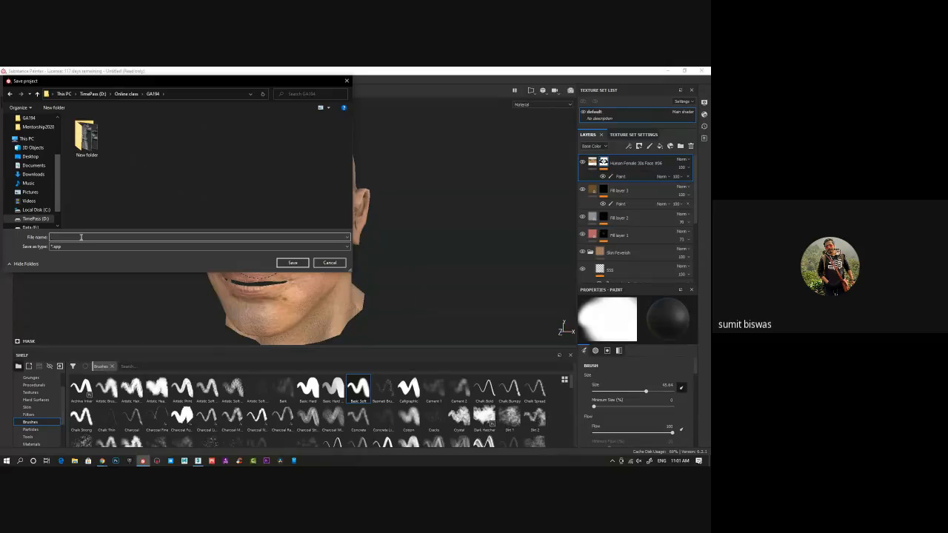
key(Return)
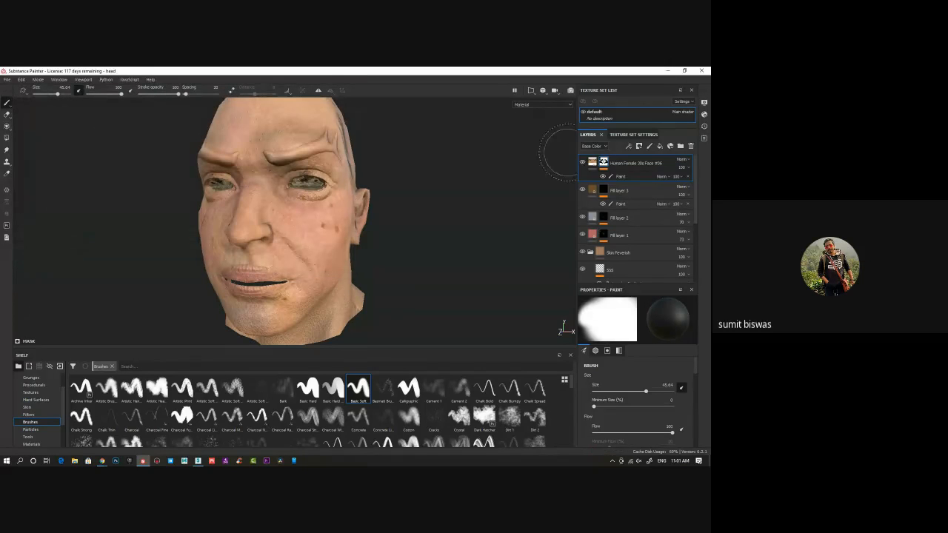